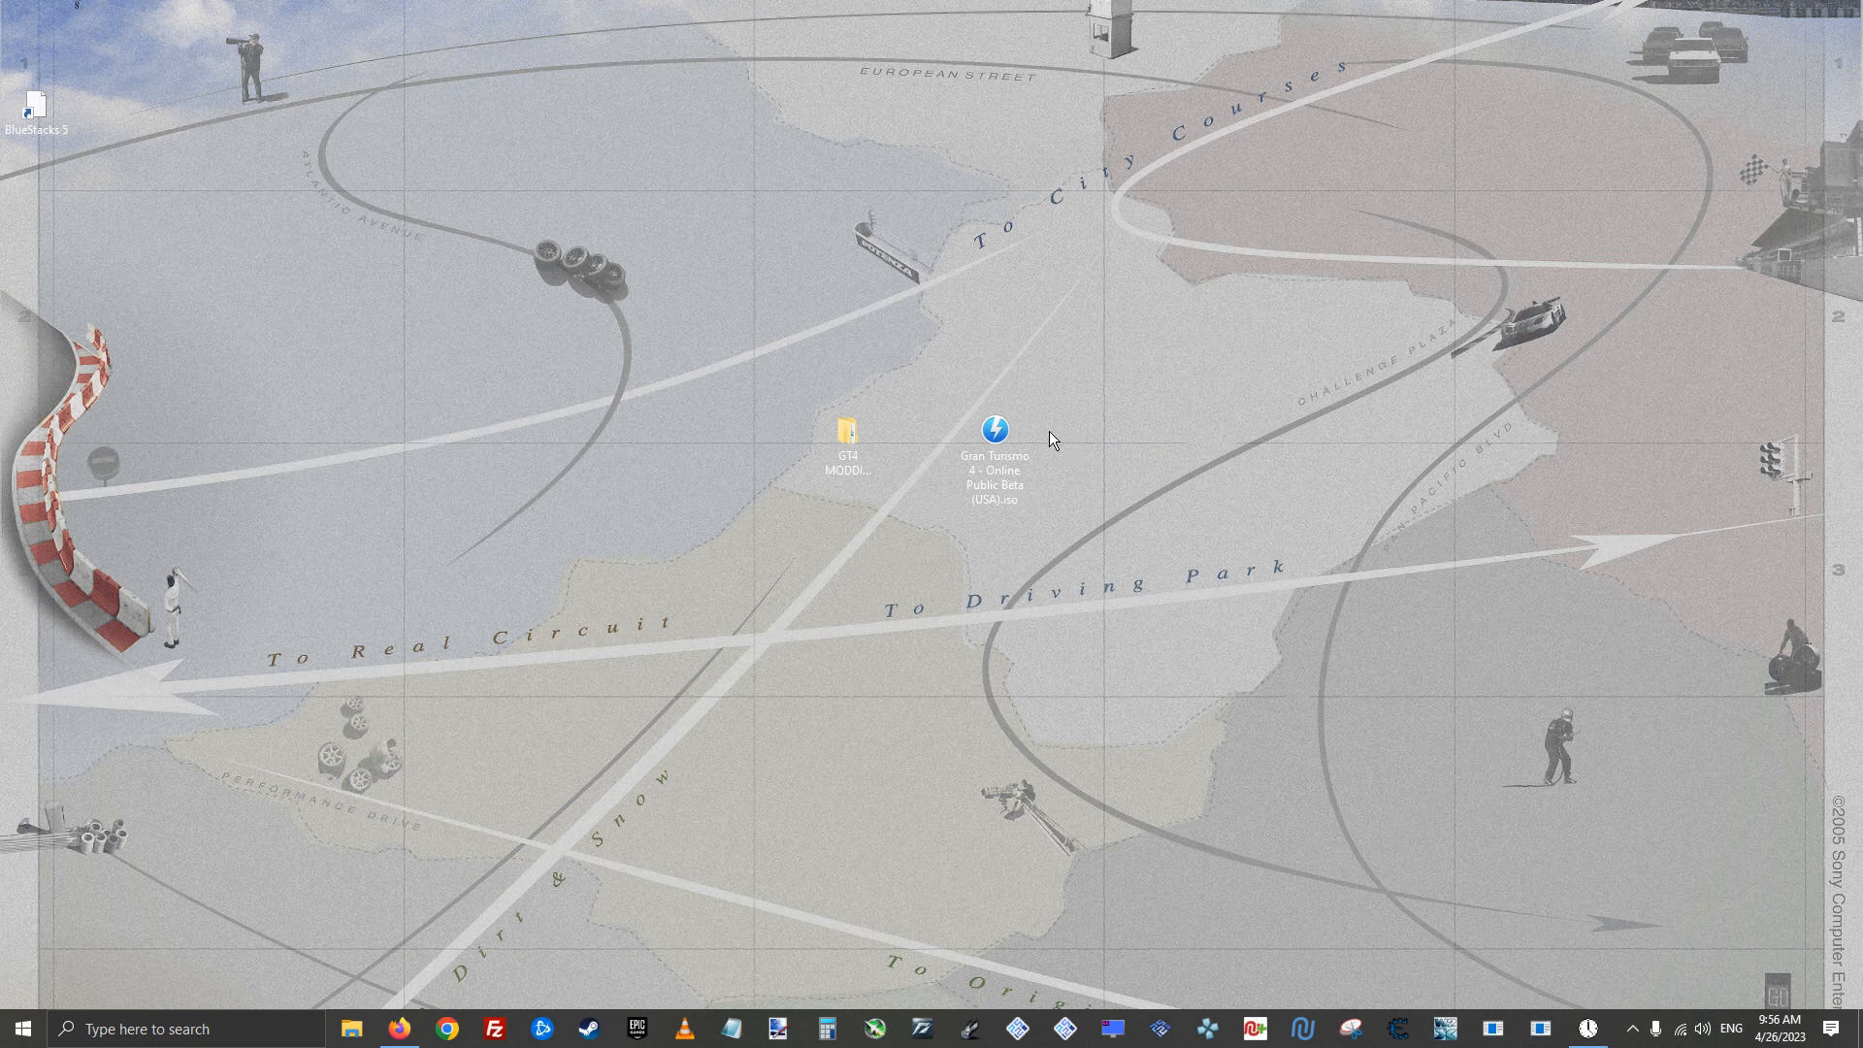
Open the GT4 MODDING TOOLS folder from the desktop and move its window clear of the desktop icons
click(1025, 427)
double_click(872, 433)
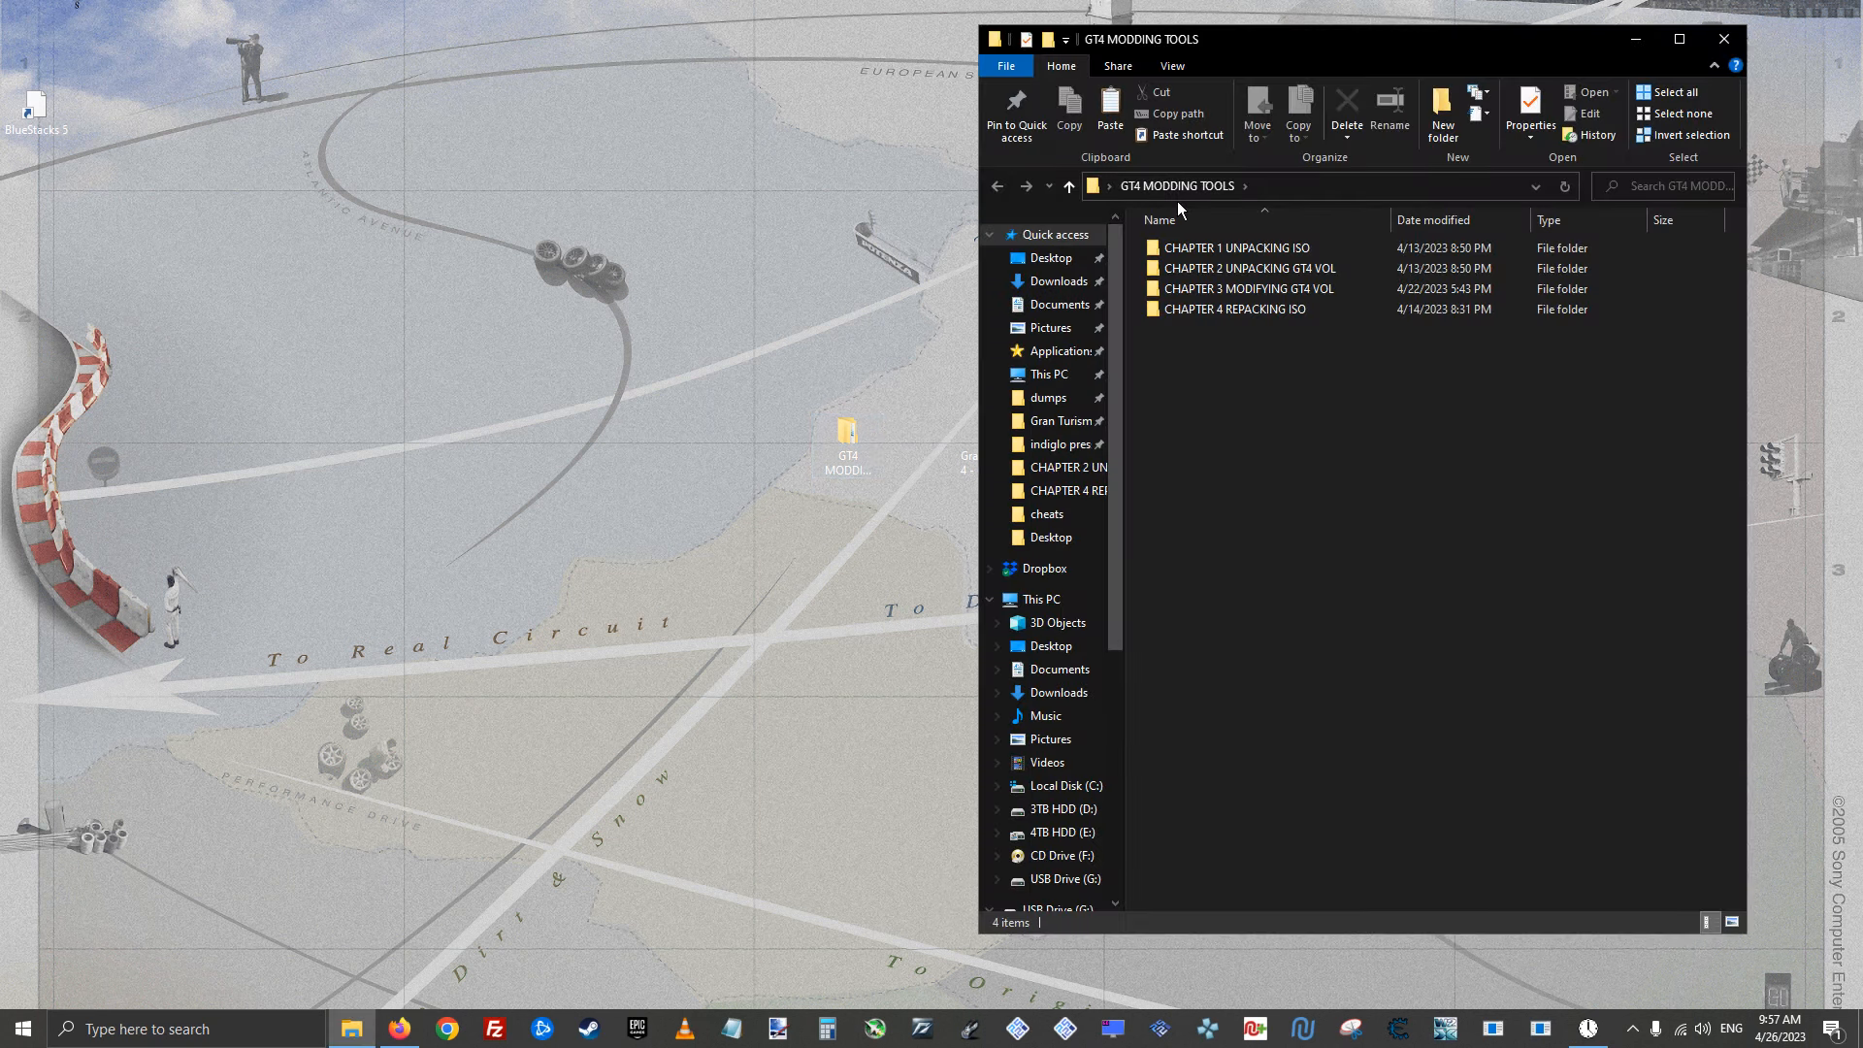
drag(1274, 44, 1372, 29)
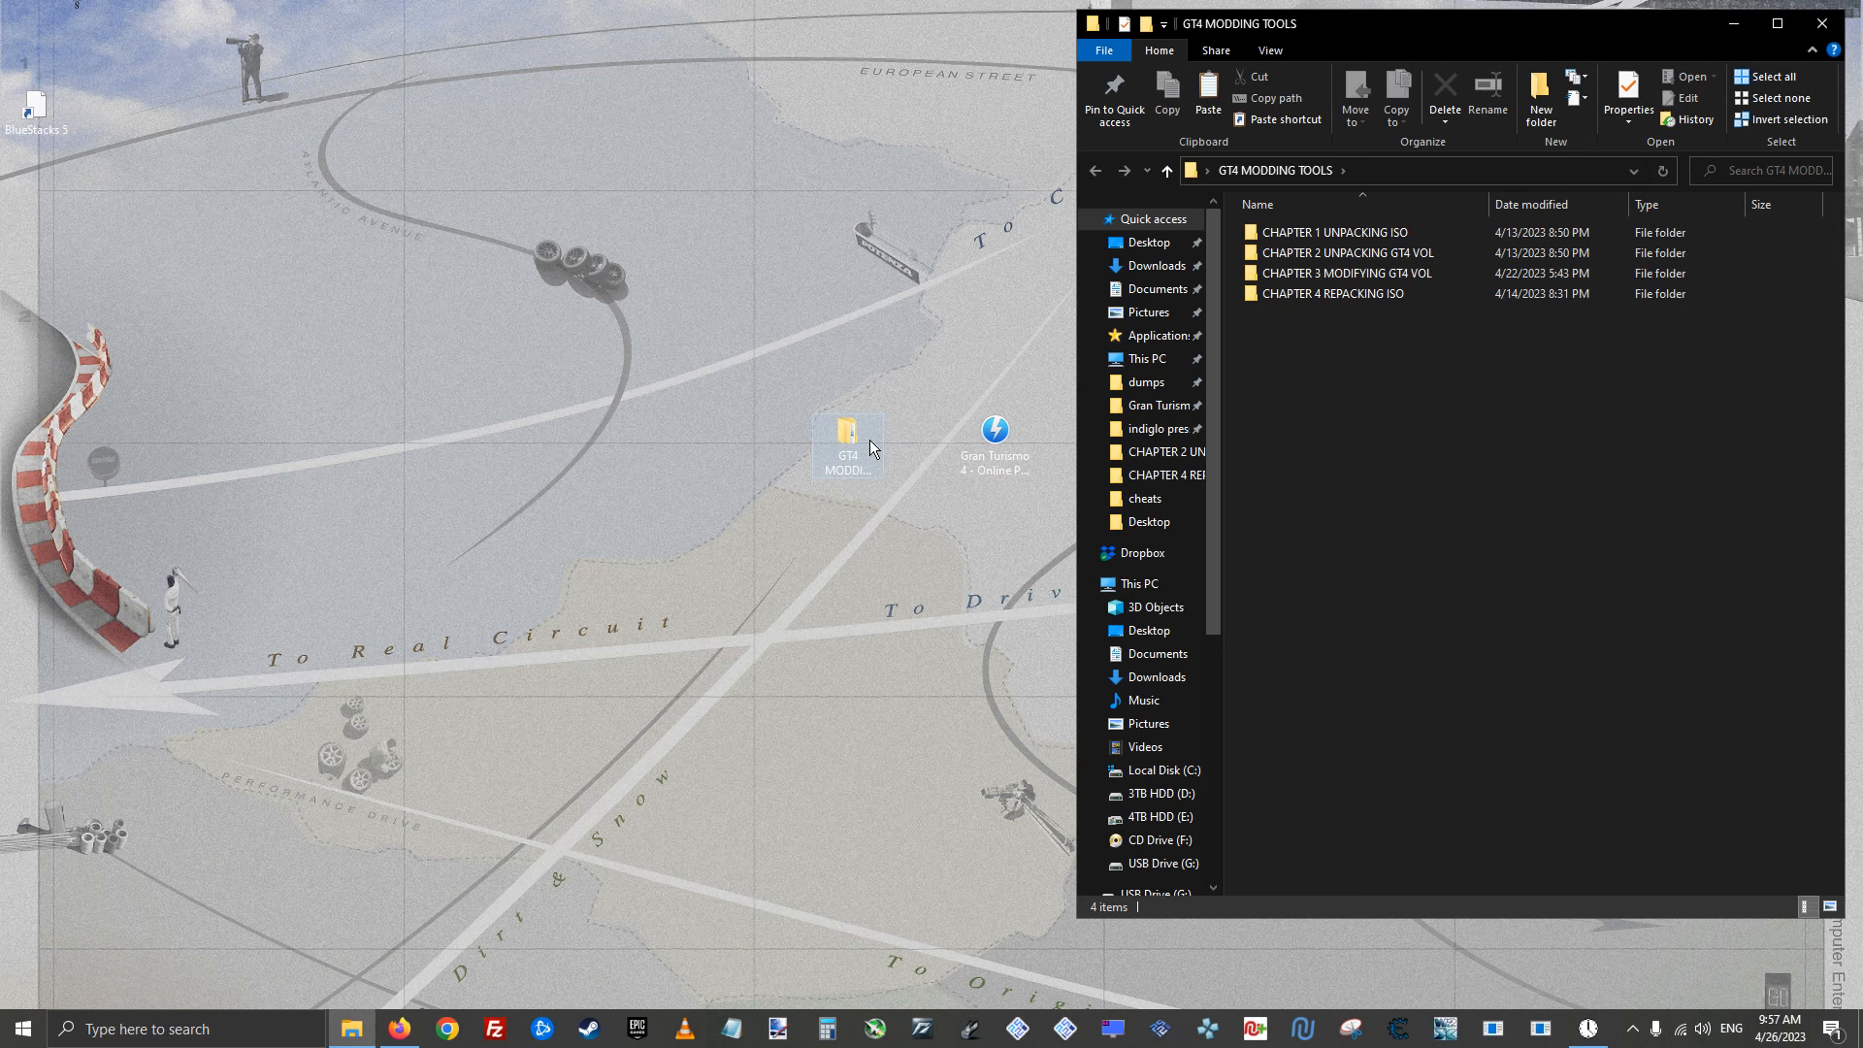
Open STEP 1.txt from the CHAPTER 1 UNPACKING ISO folder
drag(1255, 314, 1412, 236)
click(1386, 332)
drag(1265, 316, 1352, 317)
click(1460, 233)
double_click(1460, 233)
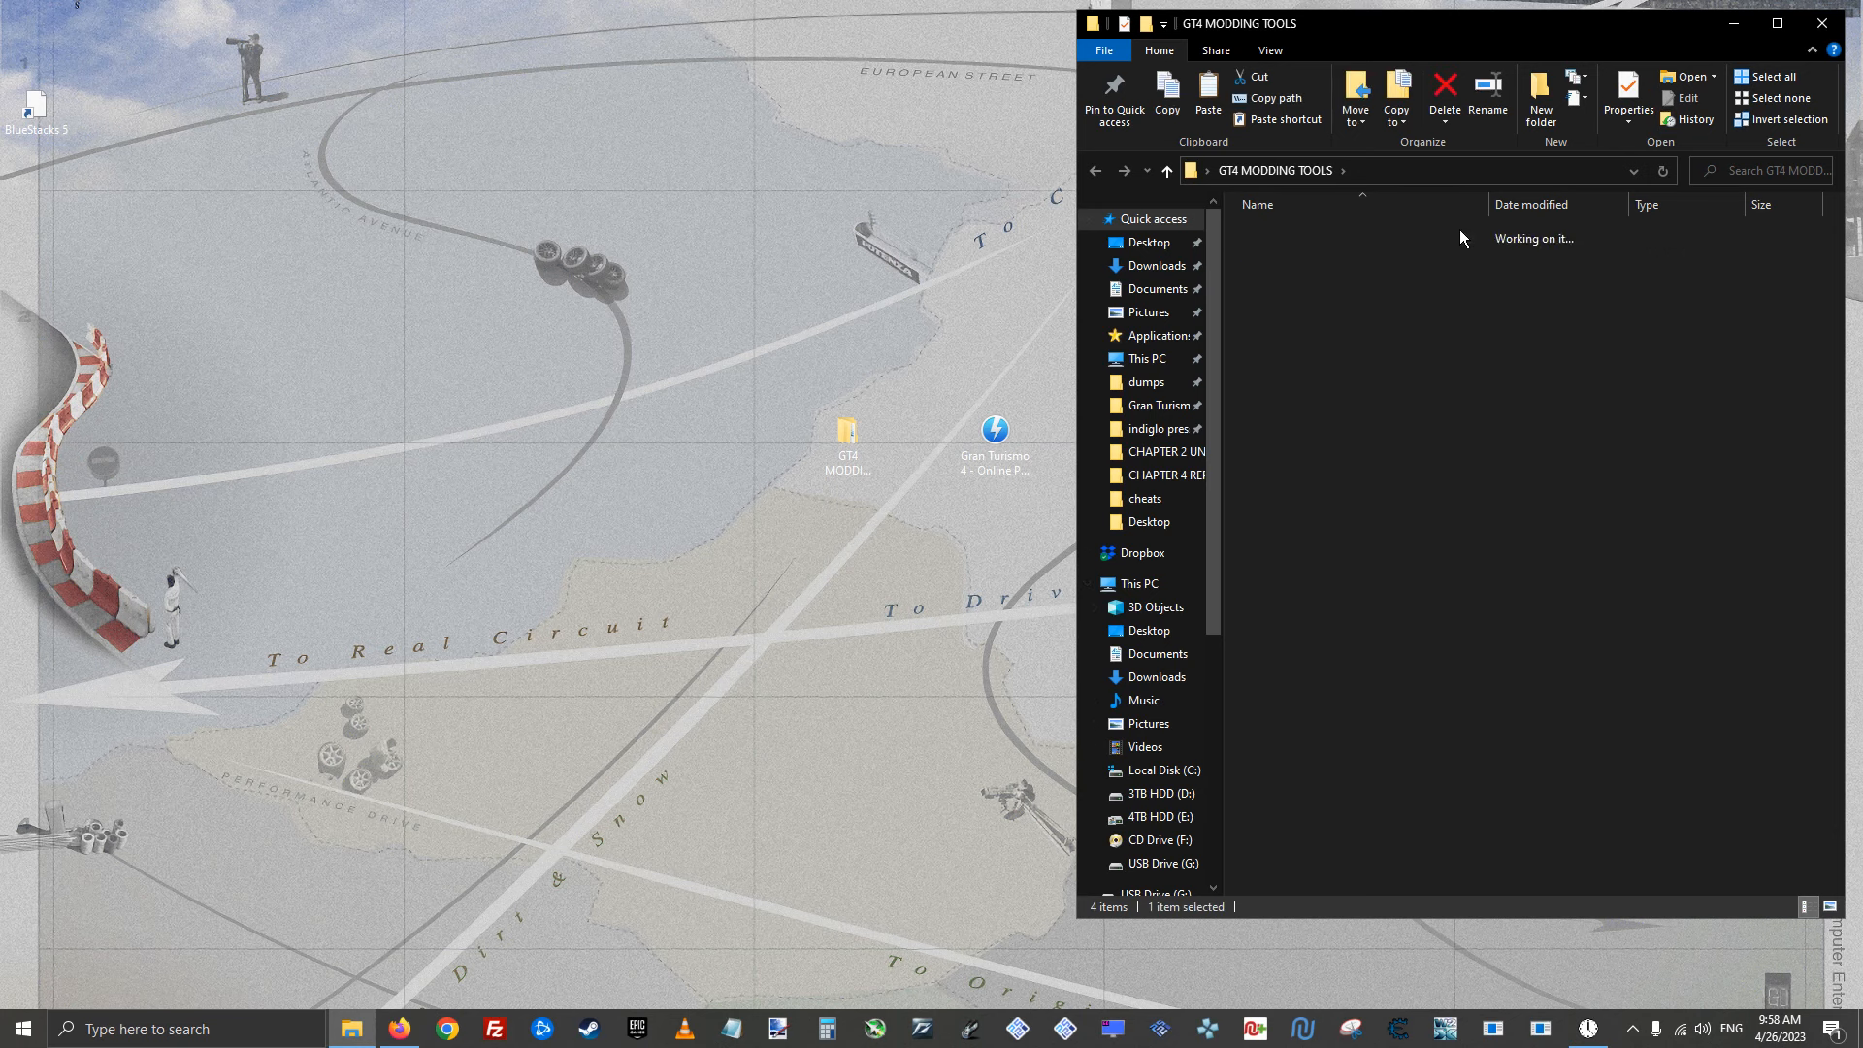
double_click(1360, 233)
mouse_move(1297, 47)
mouse_down()
mouse_move(1340, 98)
mouse_move(1340, 36)
mouse_move(1253, 20)
mouse_move(1295, 27)
mouse_up()
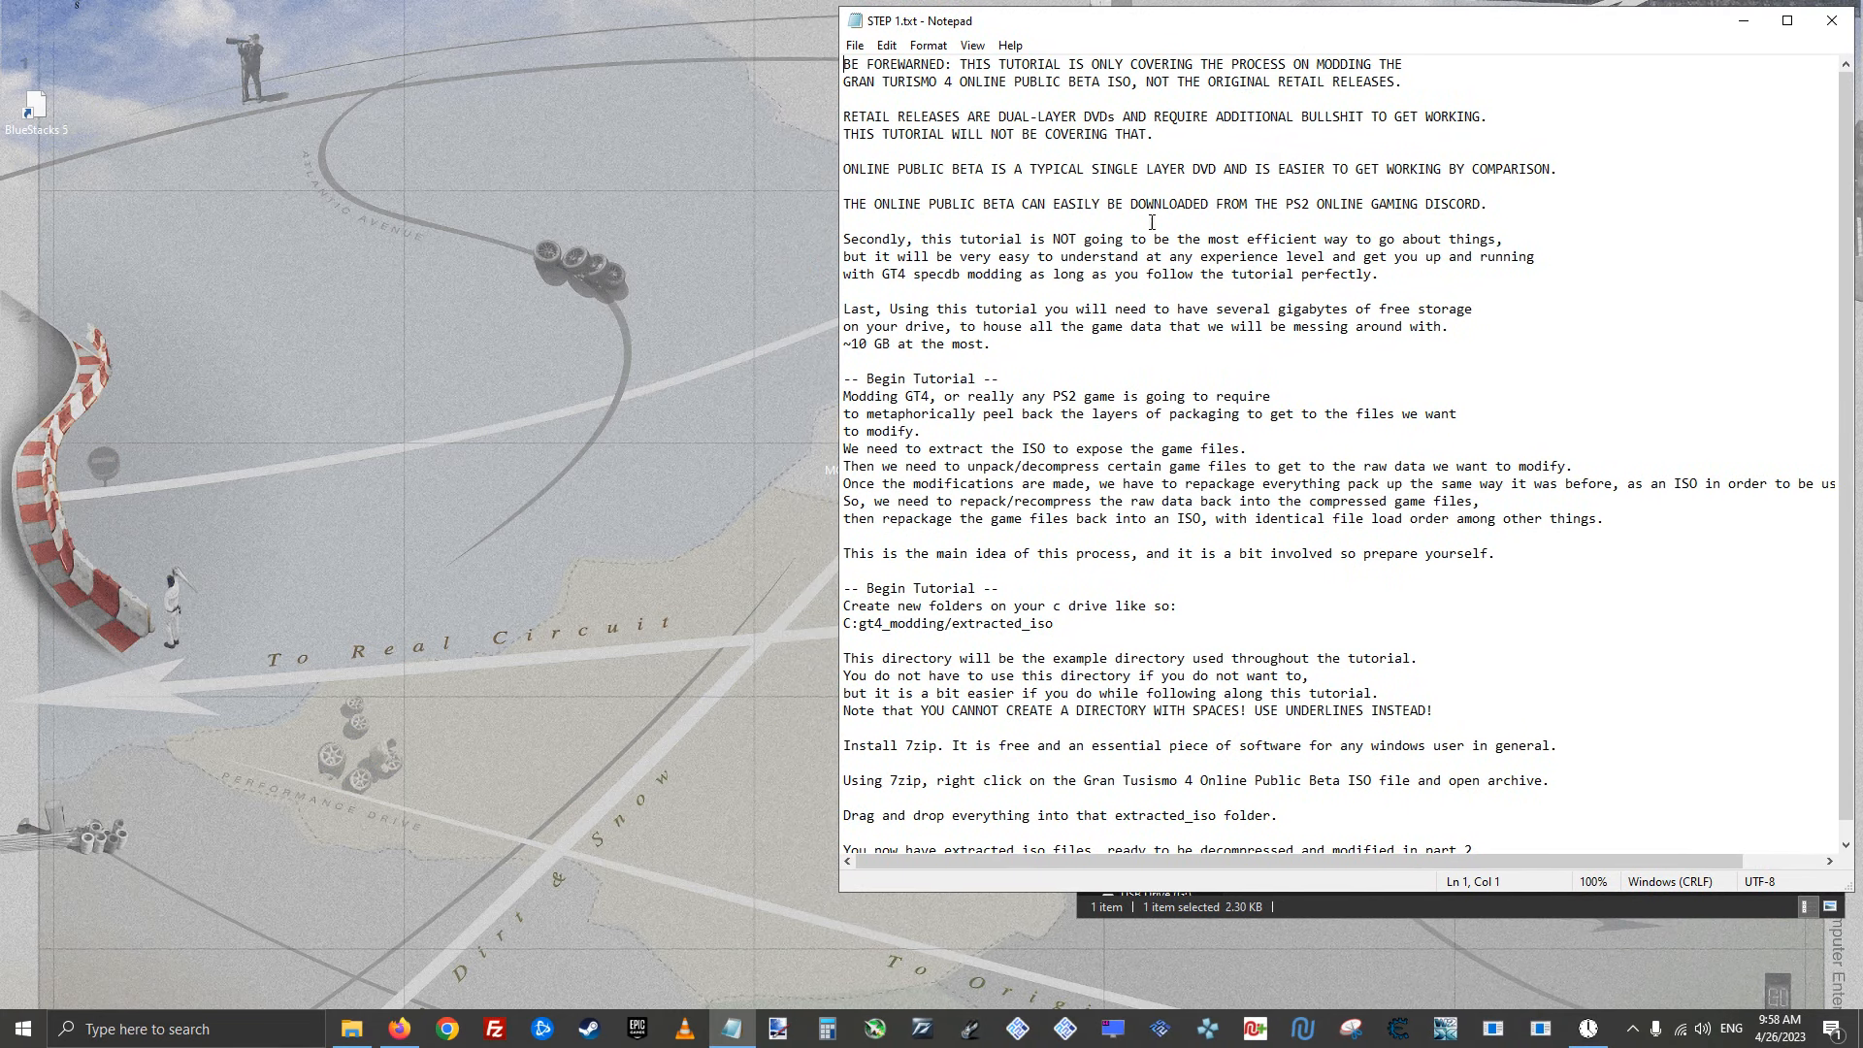
Find the example directory path C:gt4_modding/extracted_iso in STEP 1.txt, copy it and close the file
scroll(1099, 259, down, 1)
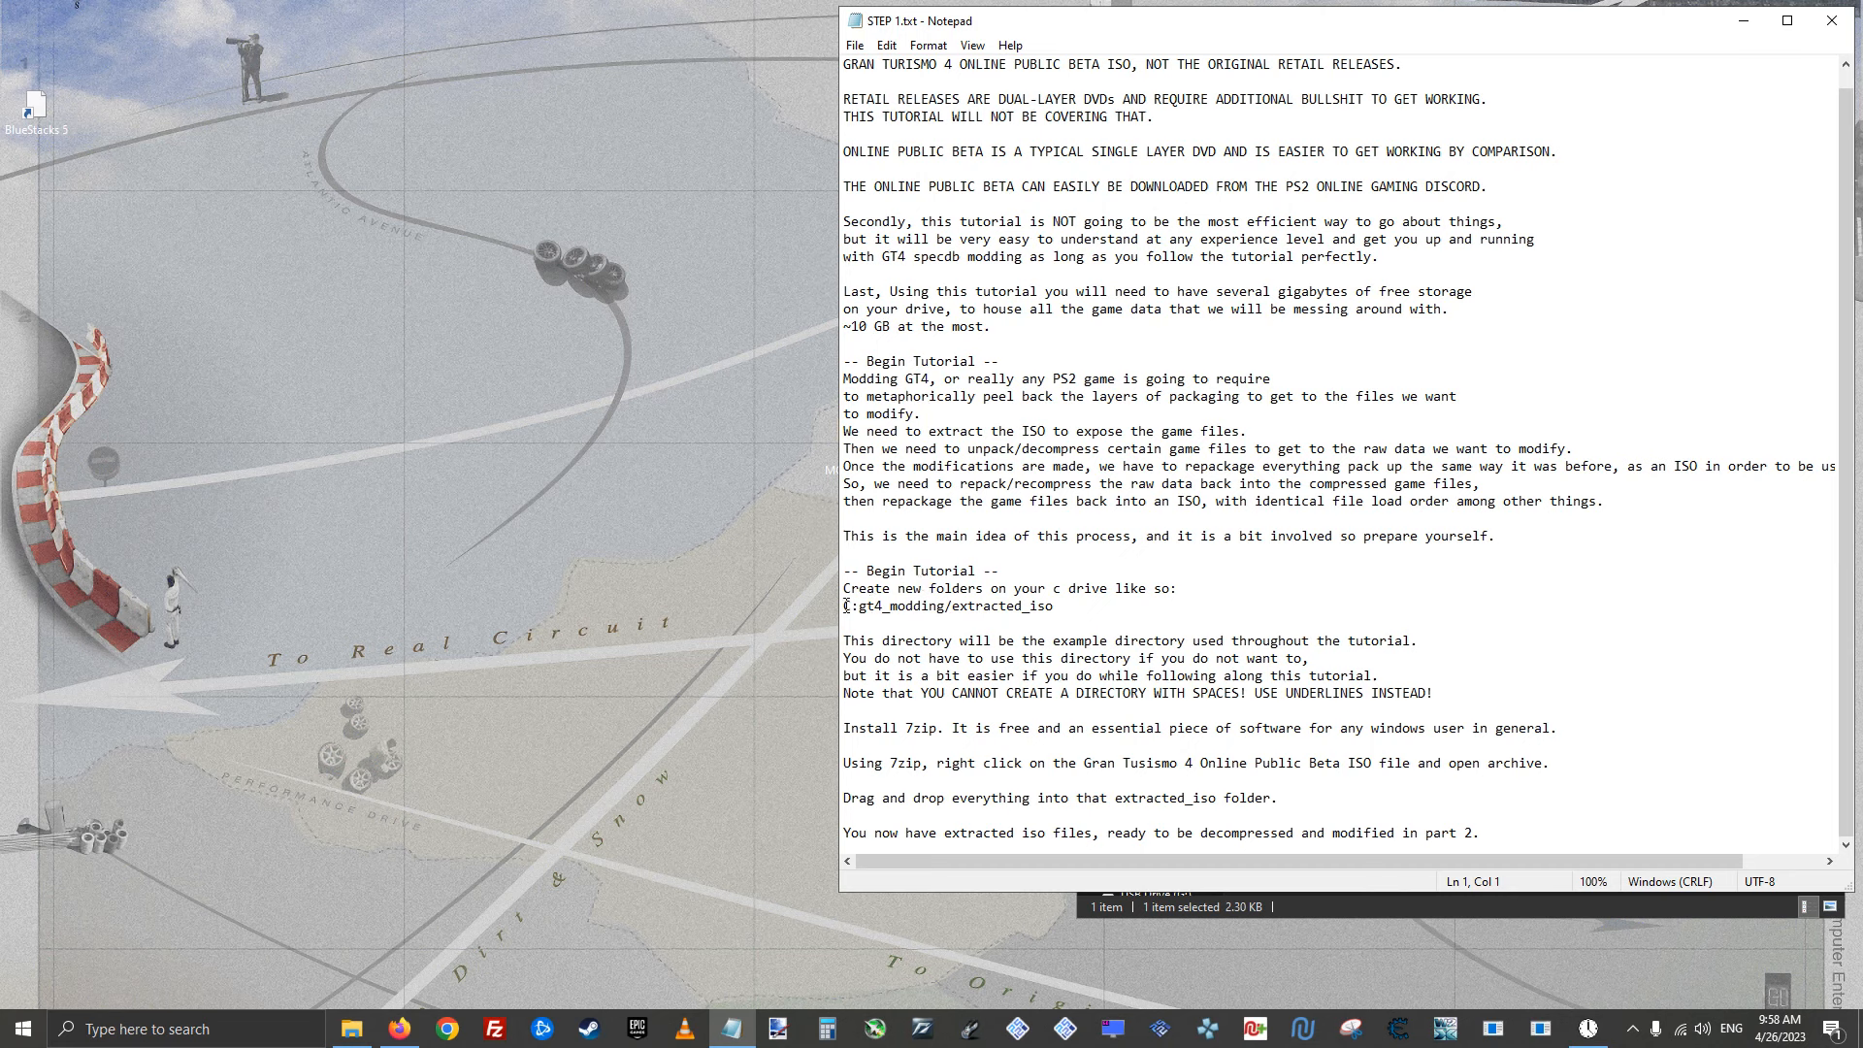
drag(845, 606, 1068, 609)
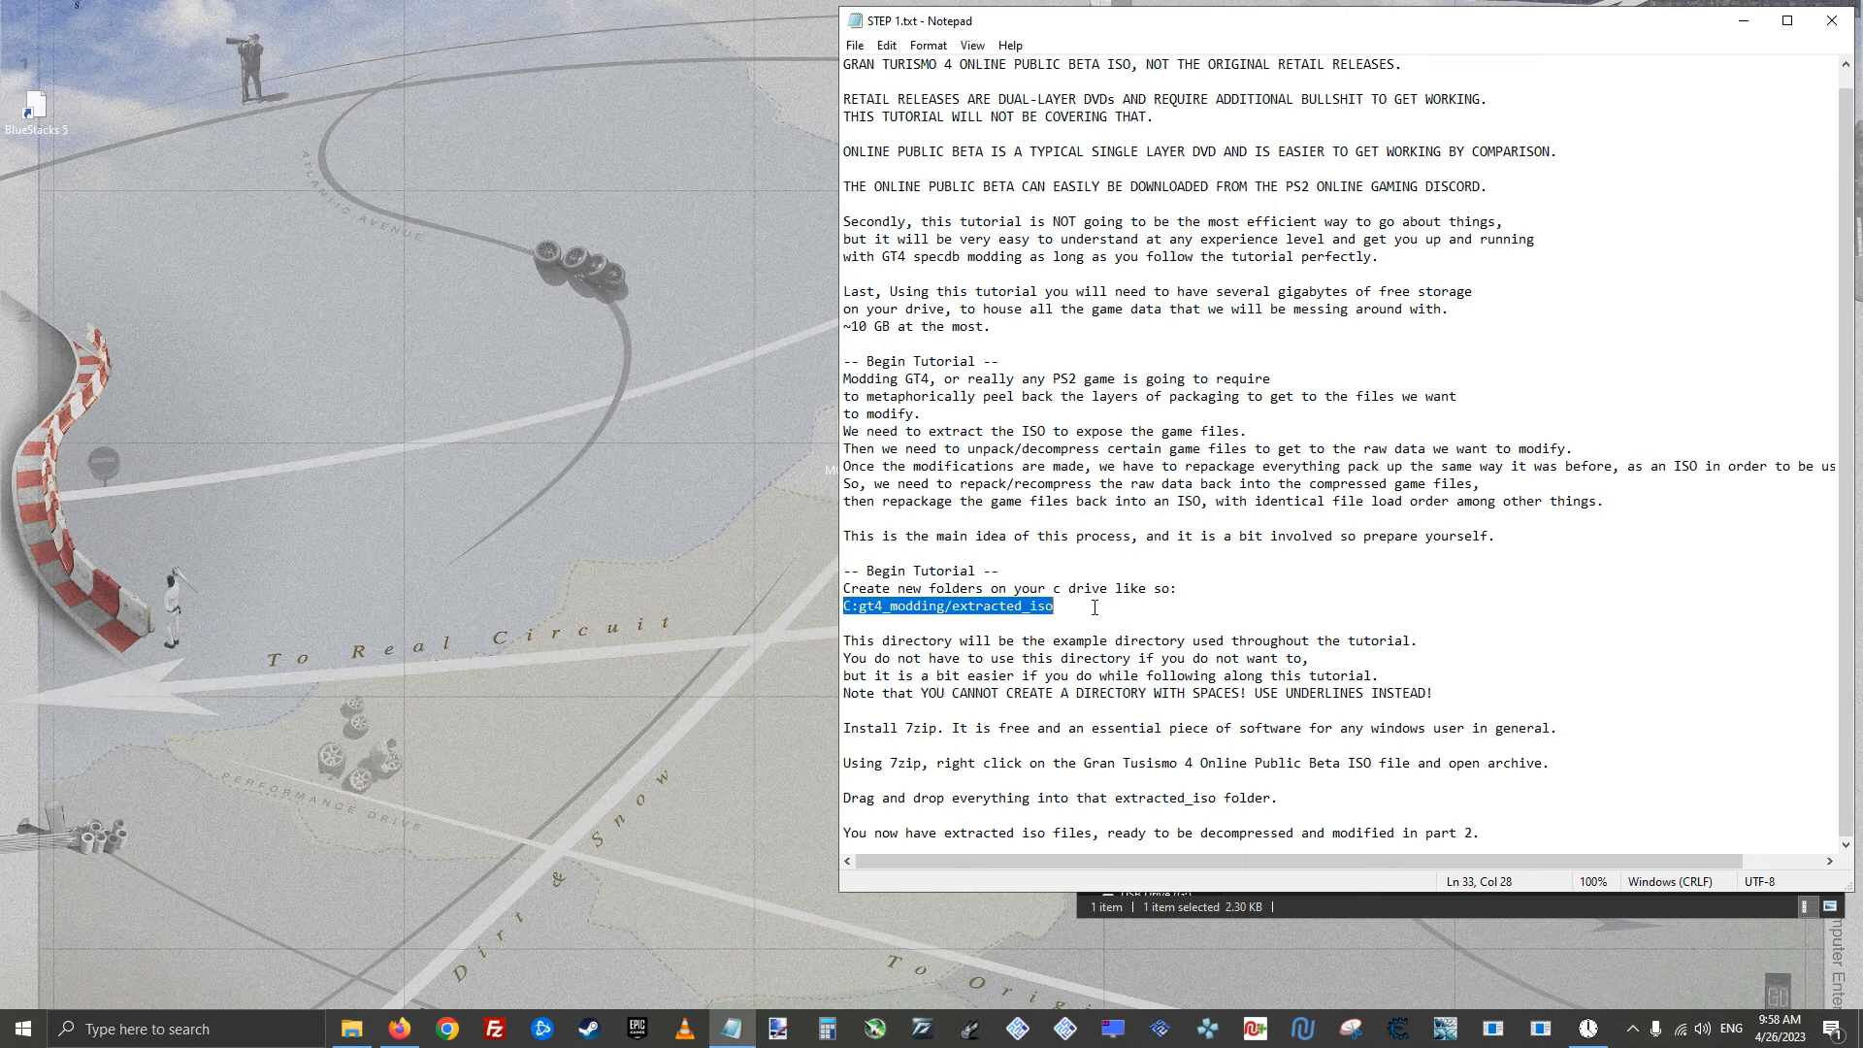
right_click(944, 605)
click(1019, 670)
click(1825, 23)
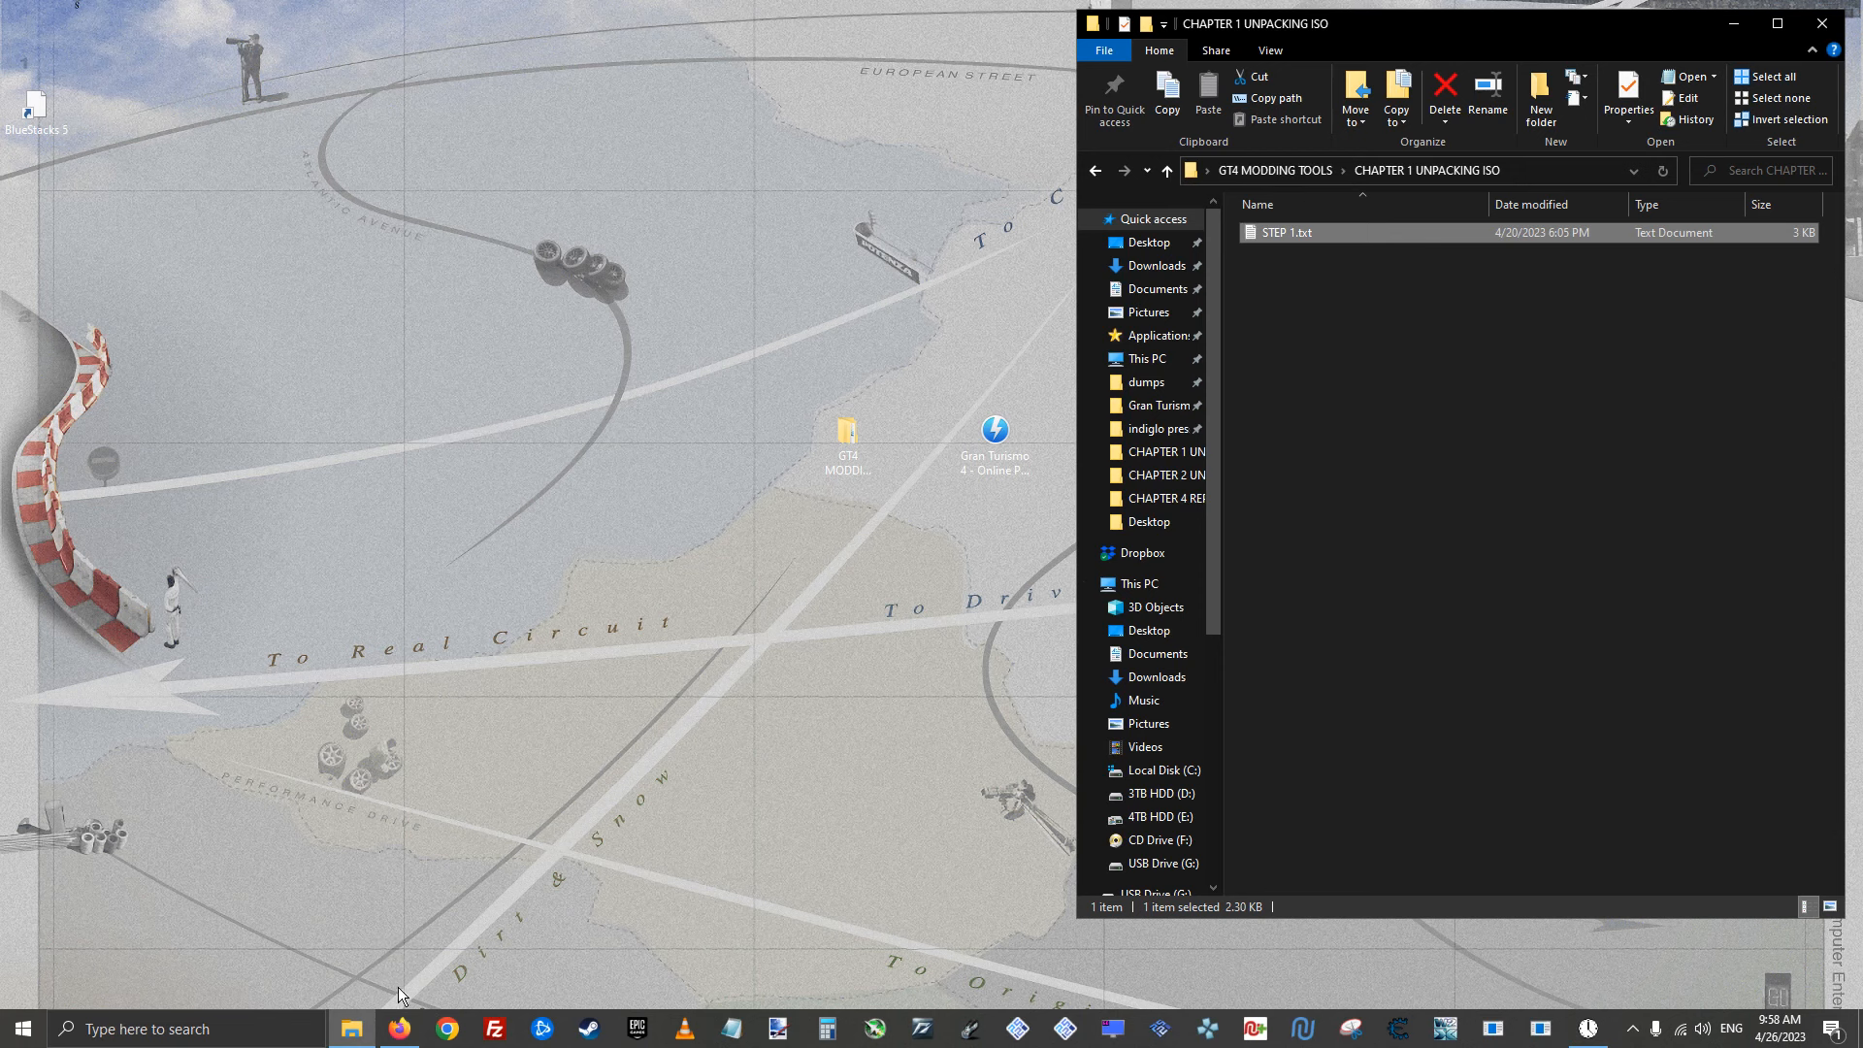
Open a second File Explorer window beside the tools folder and go to Local Disk (C:)
right_click(351, 1029)
click(350, 932)
drag(486, 5, 576, 41)
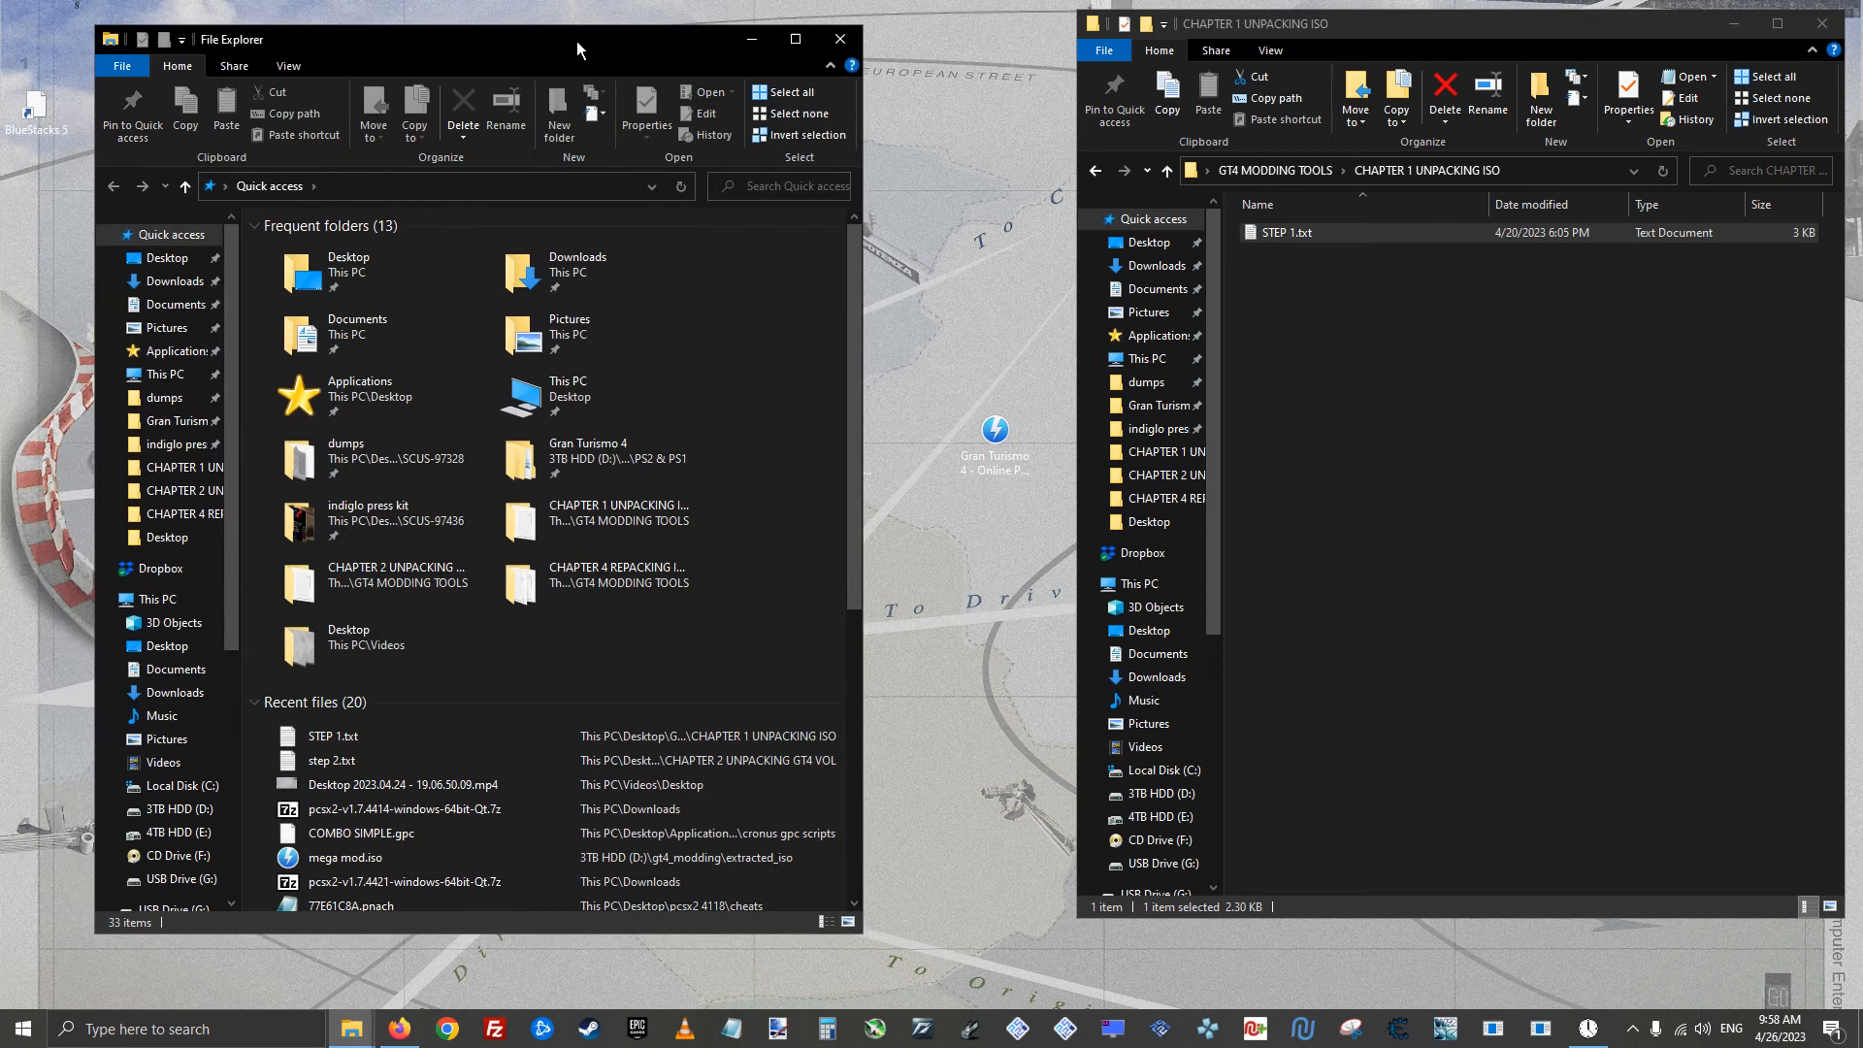
click(181, 790)
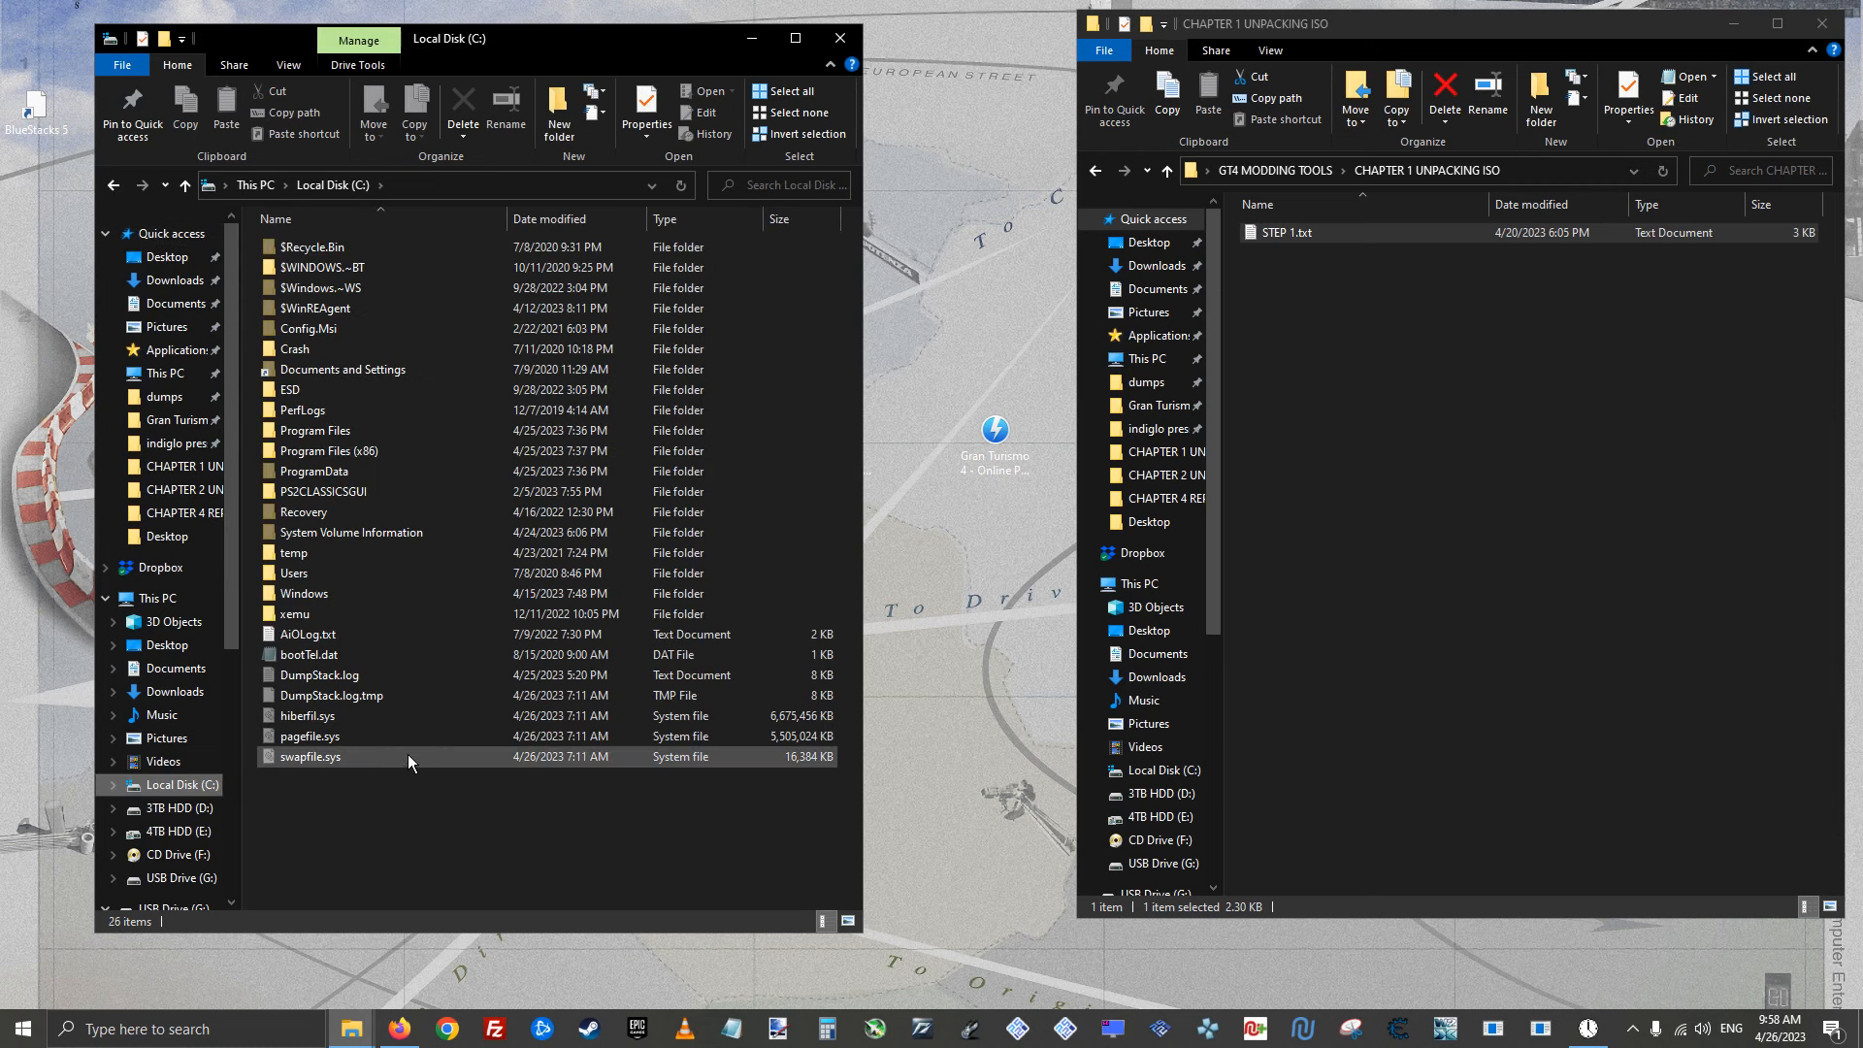
Create a new folder named gt4_modding on Local Disk (C:)
right_click(343, 794)
mouse_move(454, 753)
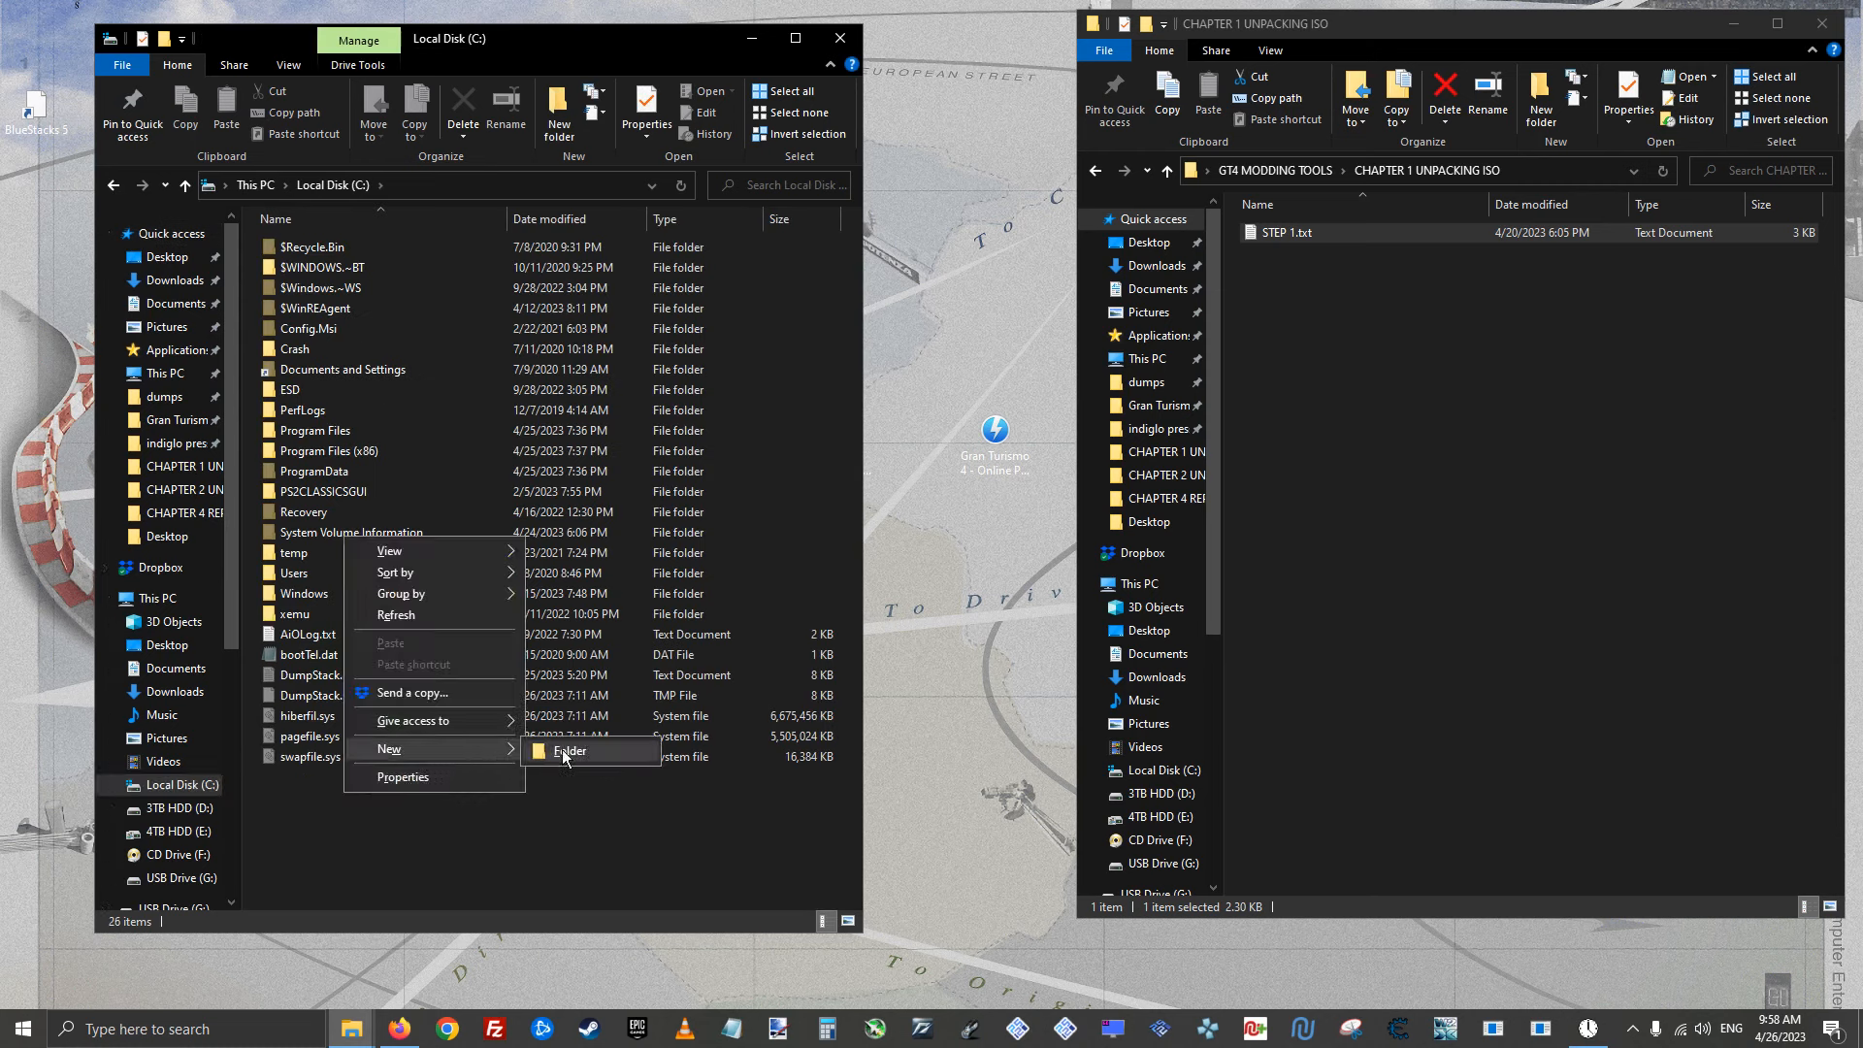
click(587, 755)
text(gt4_)
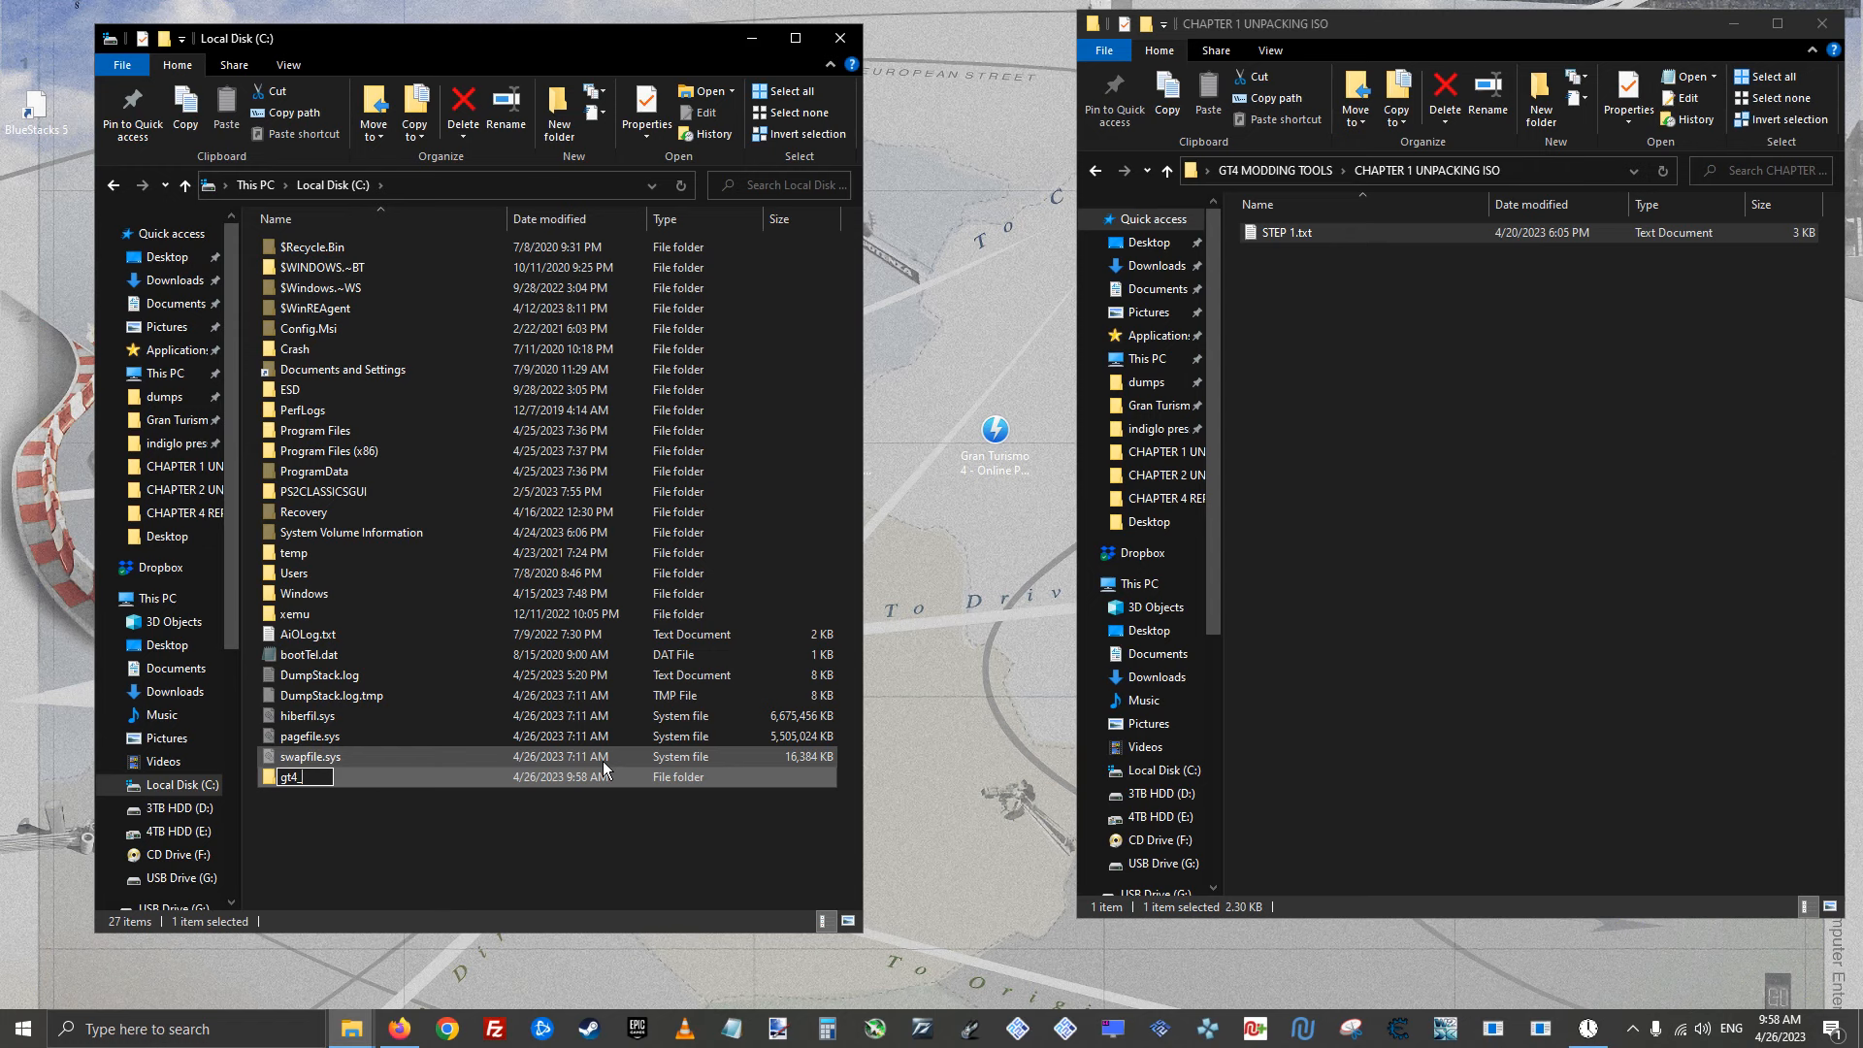
text(modding)
key(Return)
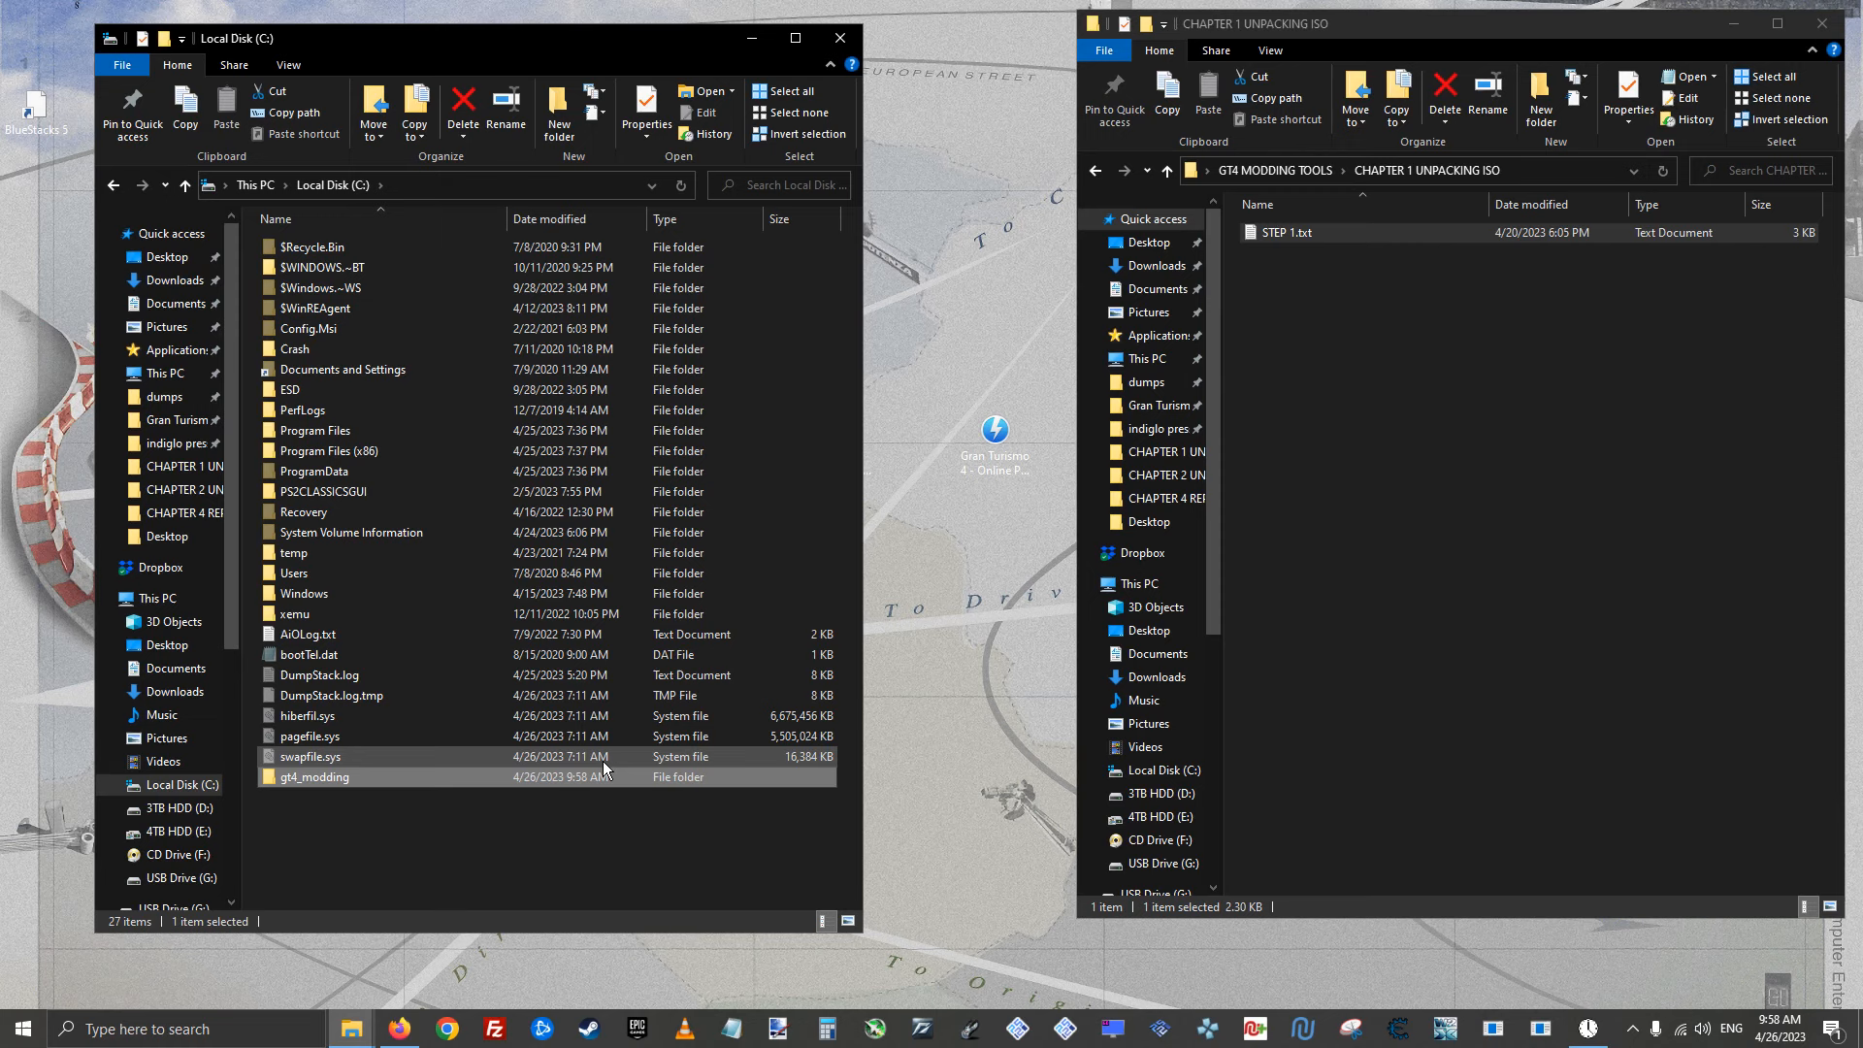
Create a folder named extracted_iso inside gt4_modding and open it
key(Return)
right_click(571, 526)
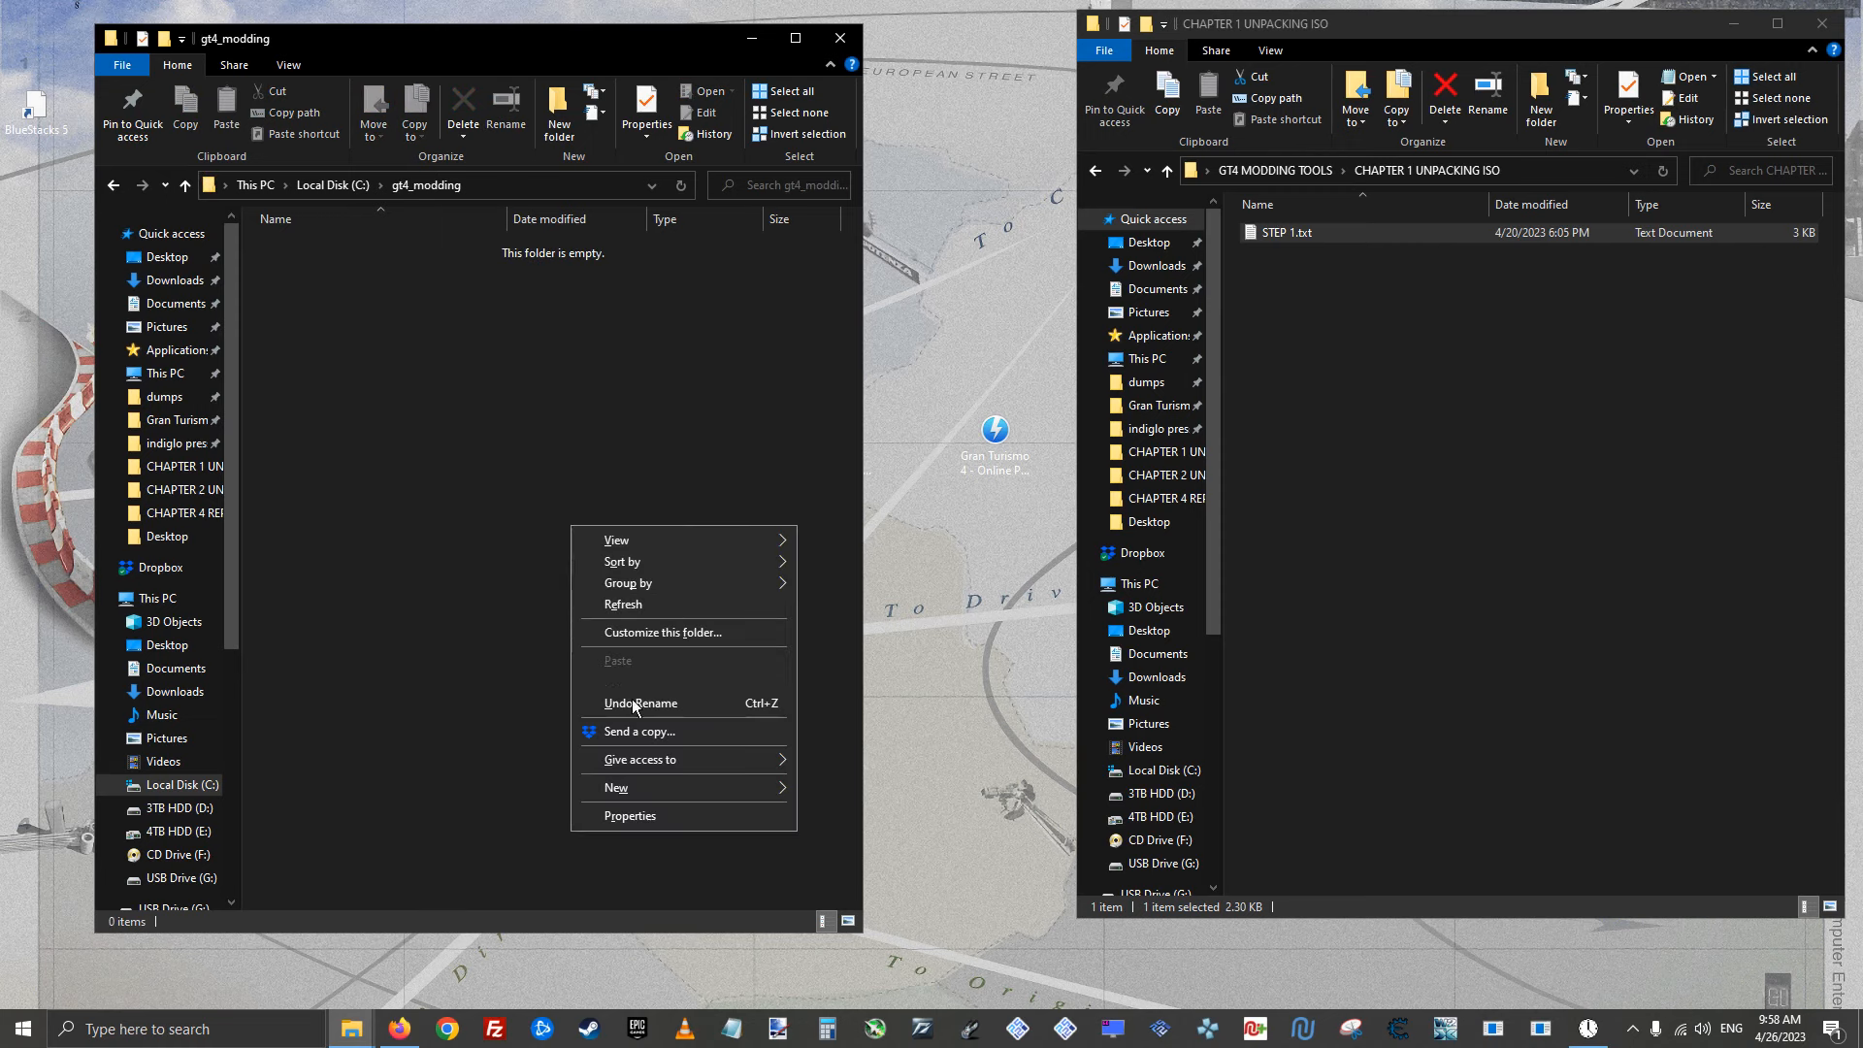
mouse_move(655, 784)
click(858, 789)
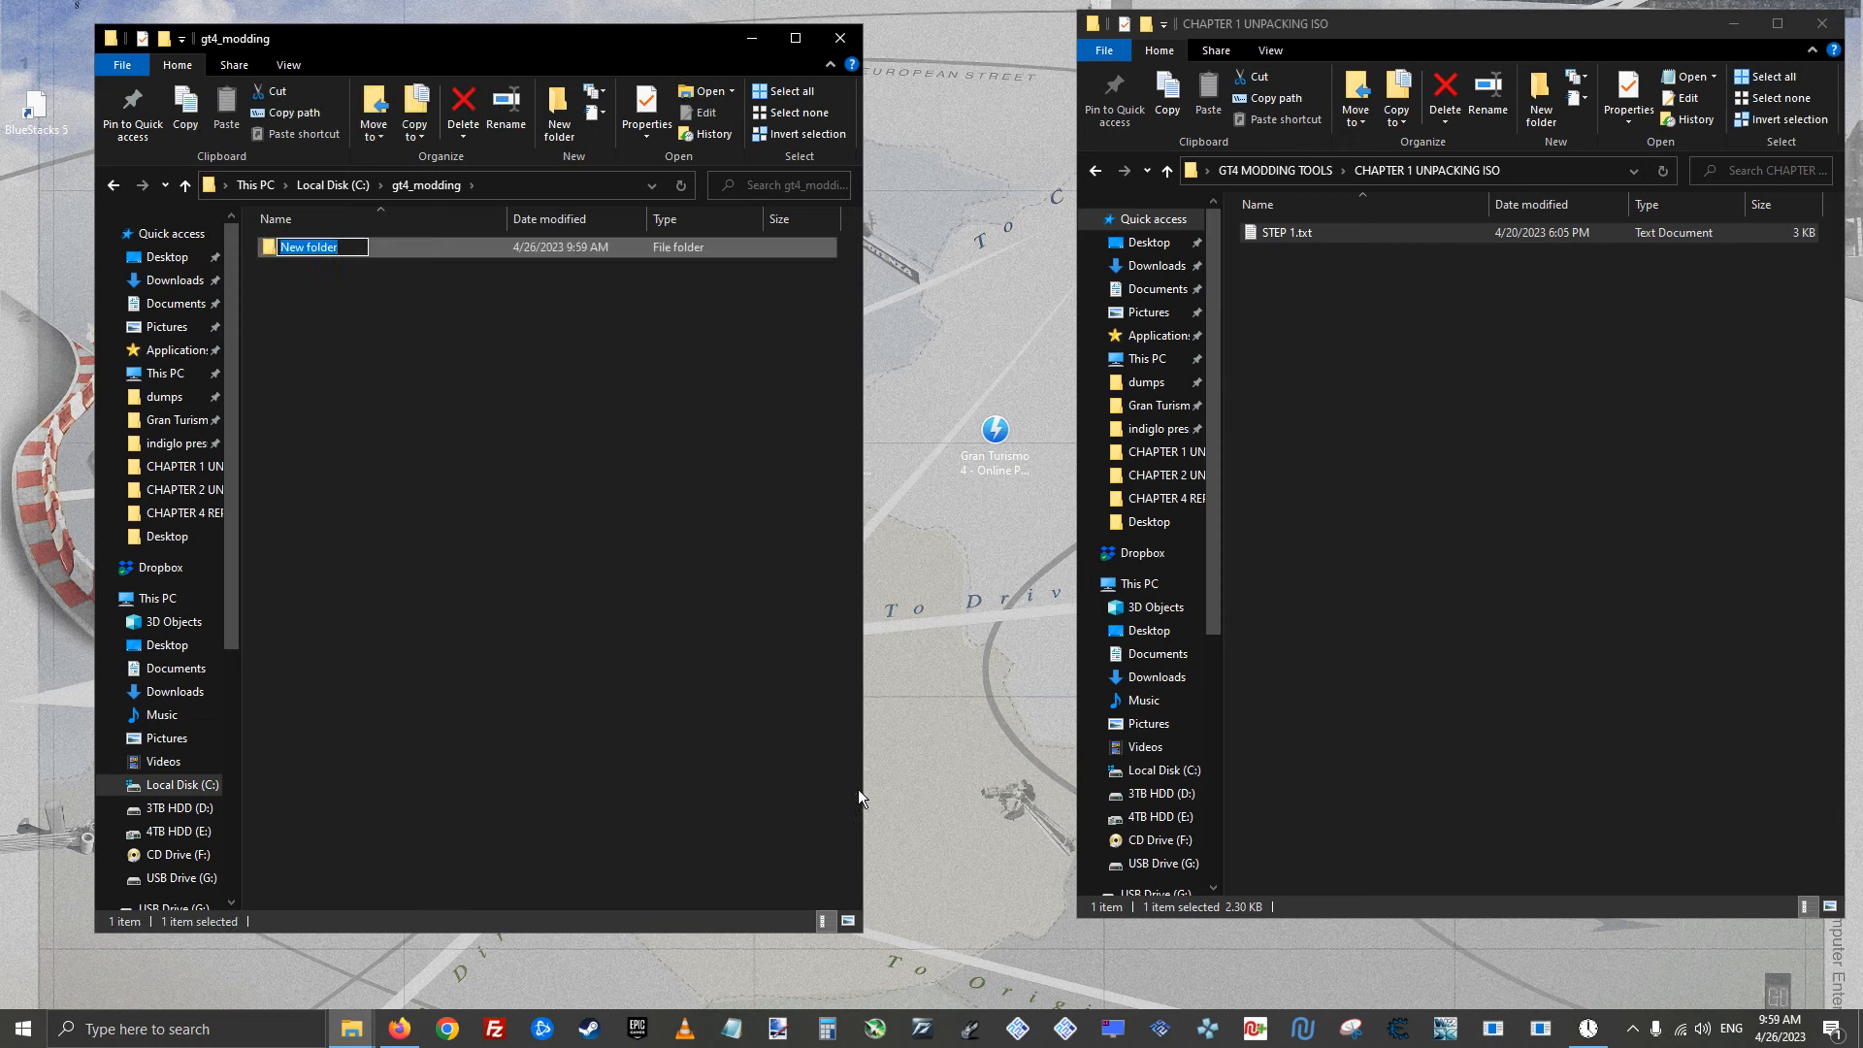
text(extracted_iso)
key(Return)
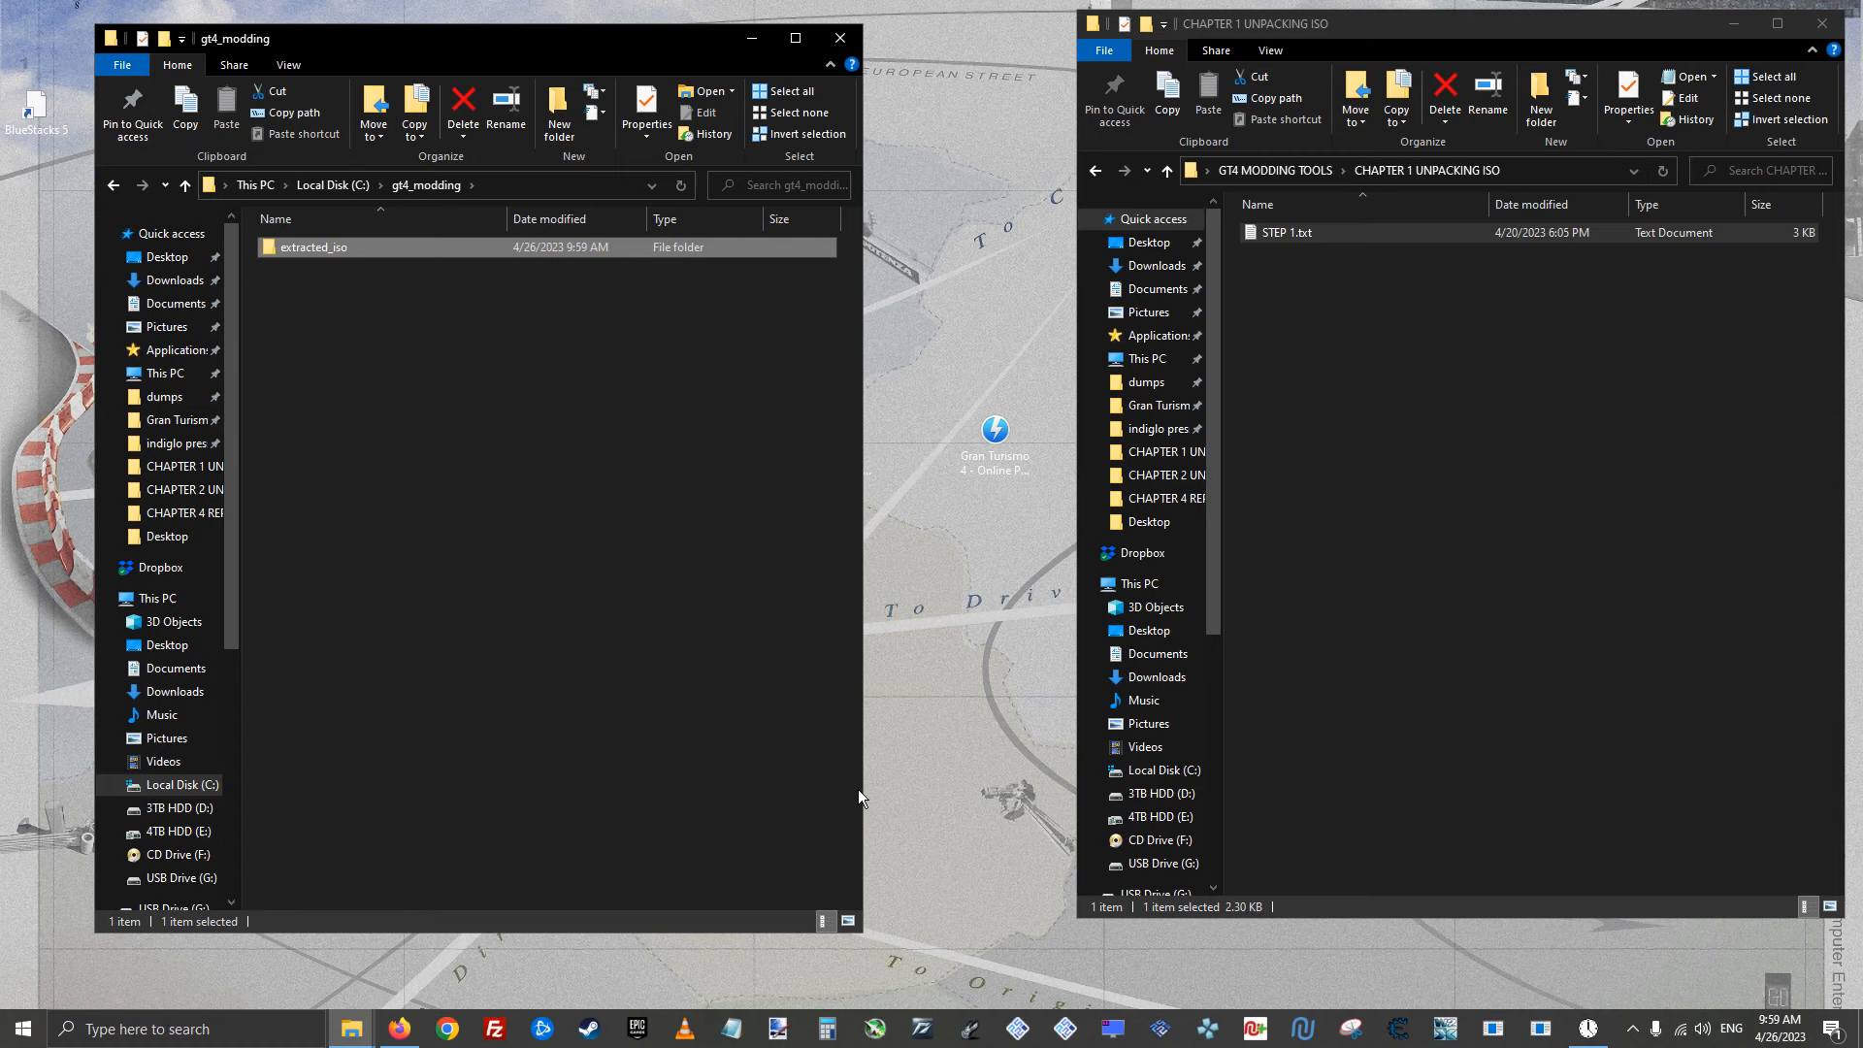
key(Return)
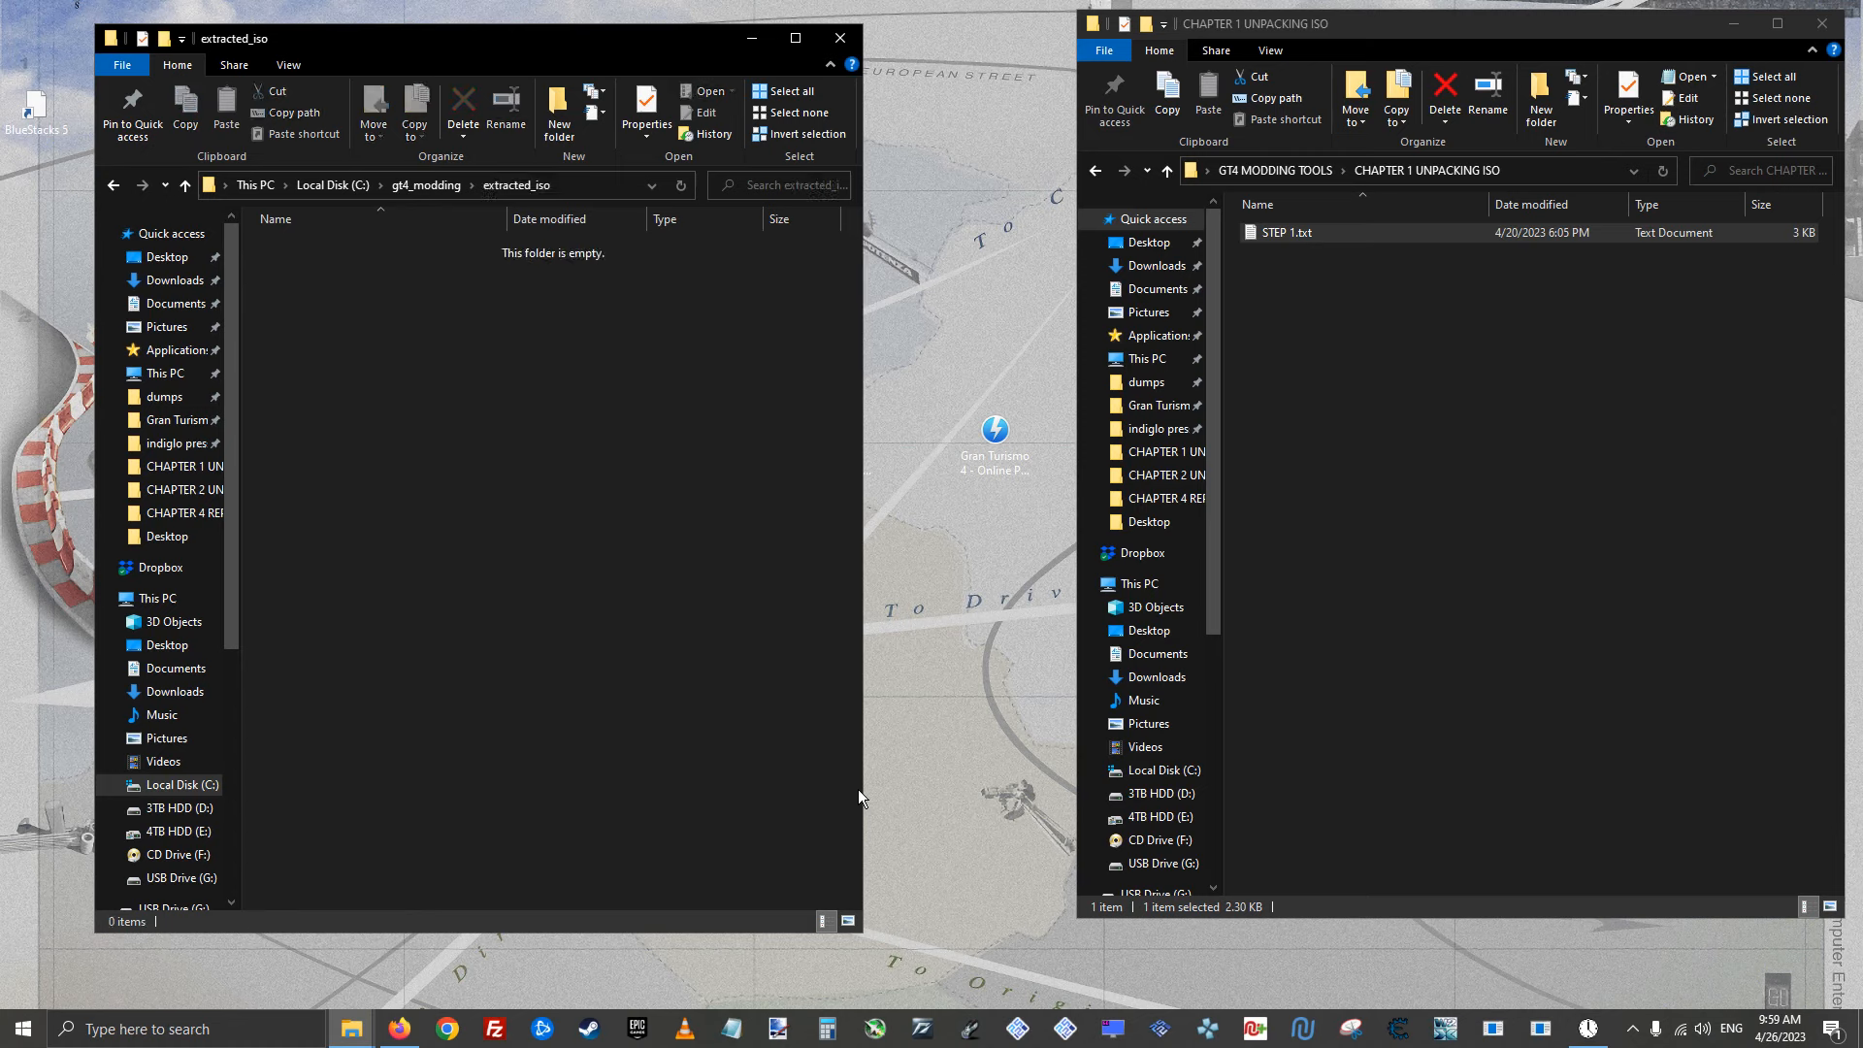
Open the Gran Turismo 4 - Online Public Beta (USA).iso file on the desktop as an archive in 7-Zip
click(996, 430)
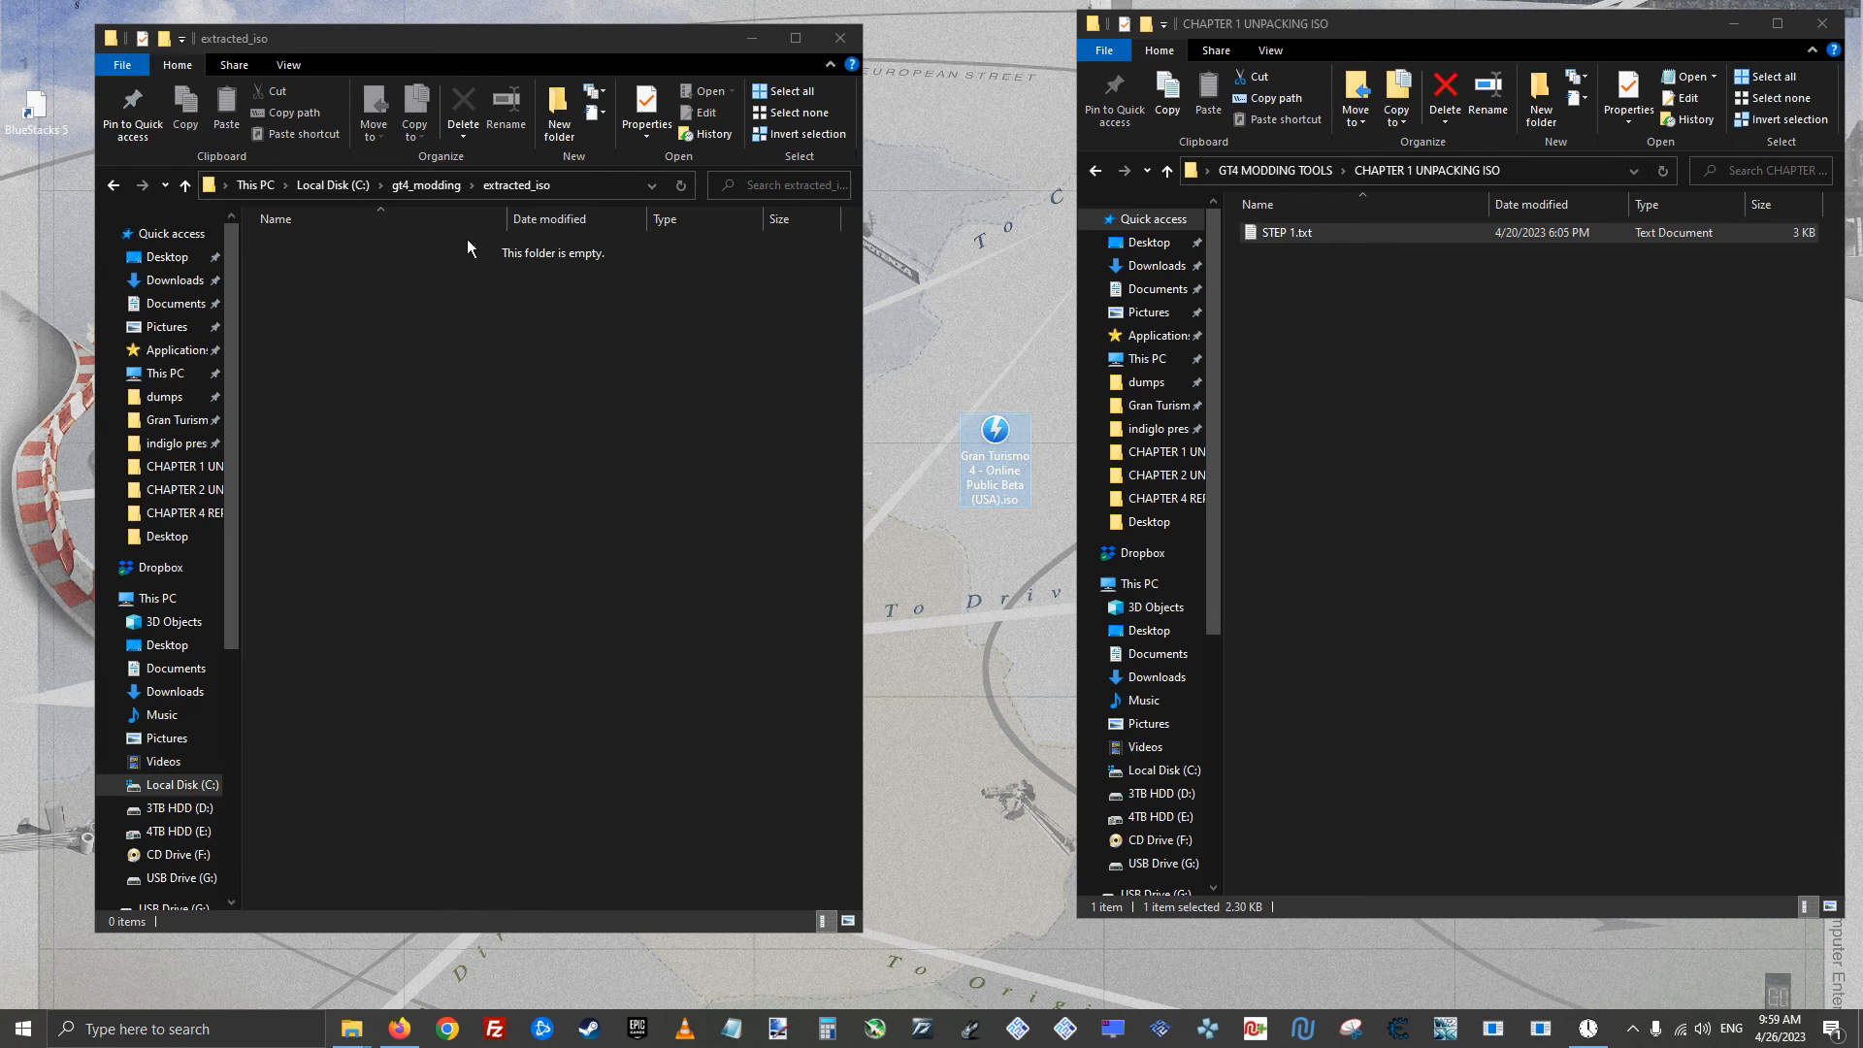
right_click(981, 452)
mouse_move(1058, 528)
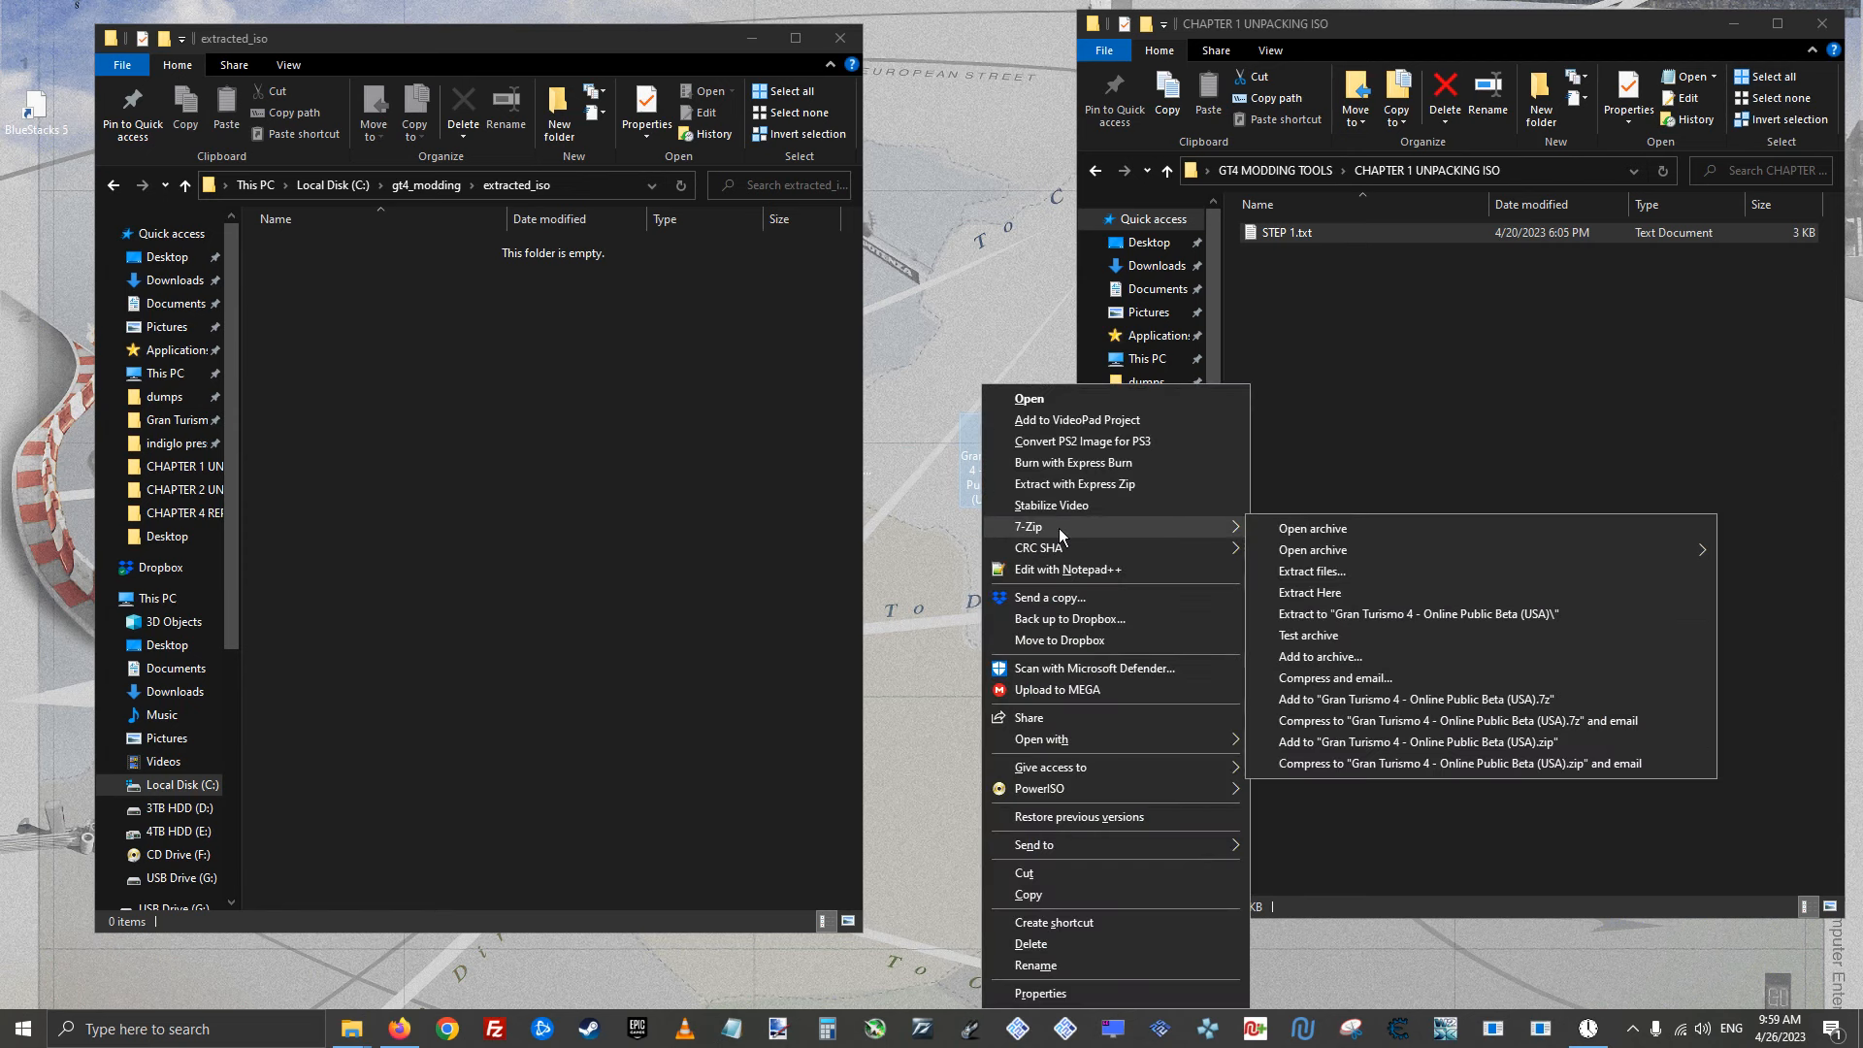
click(1361, 528)
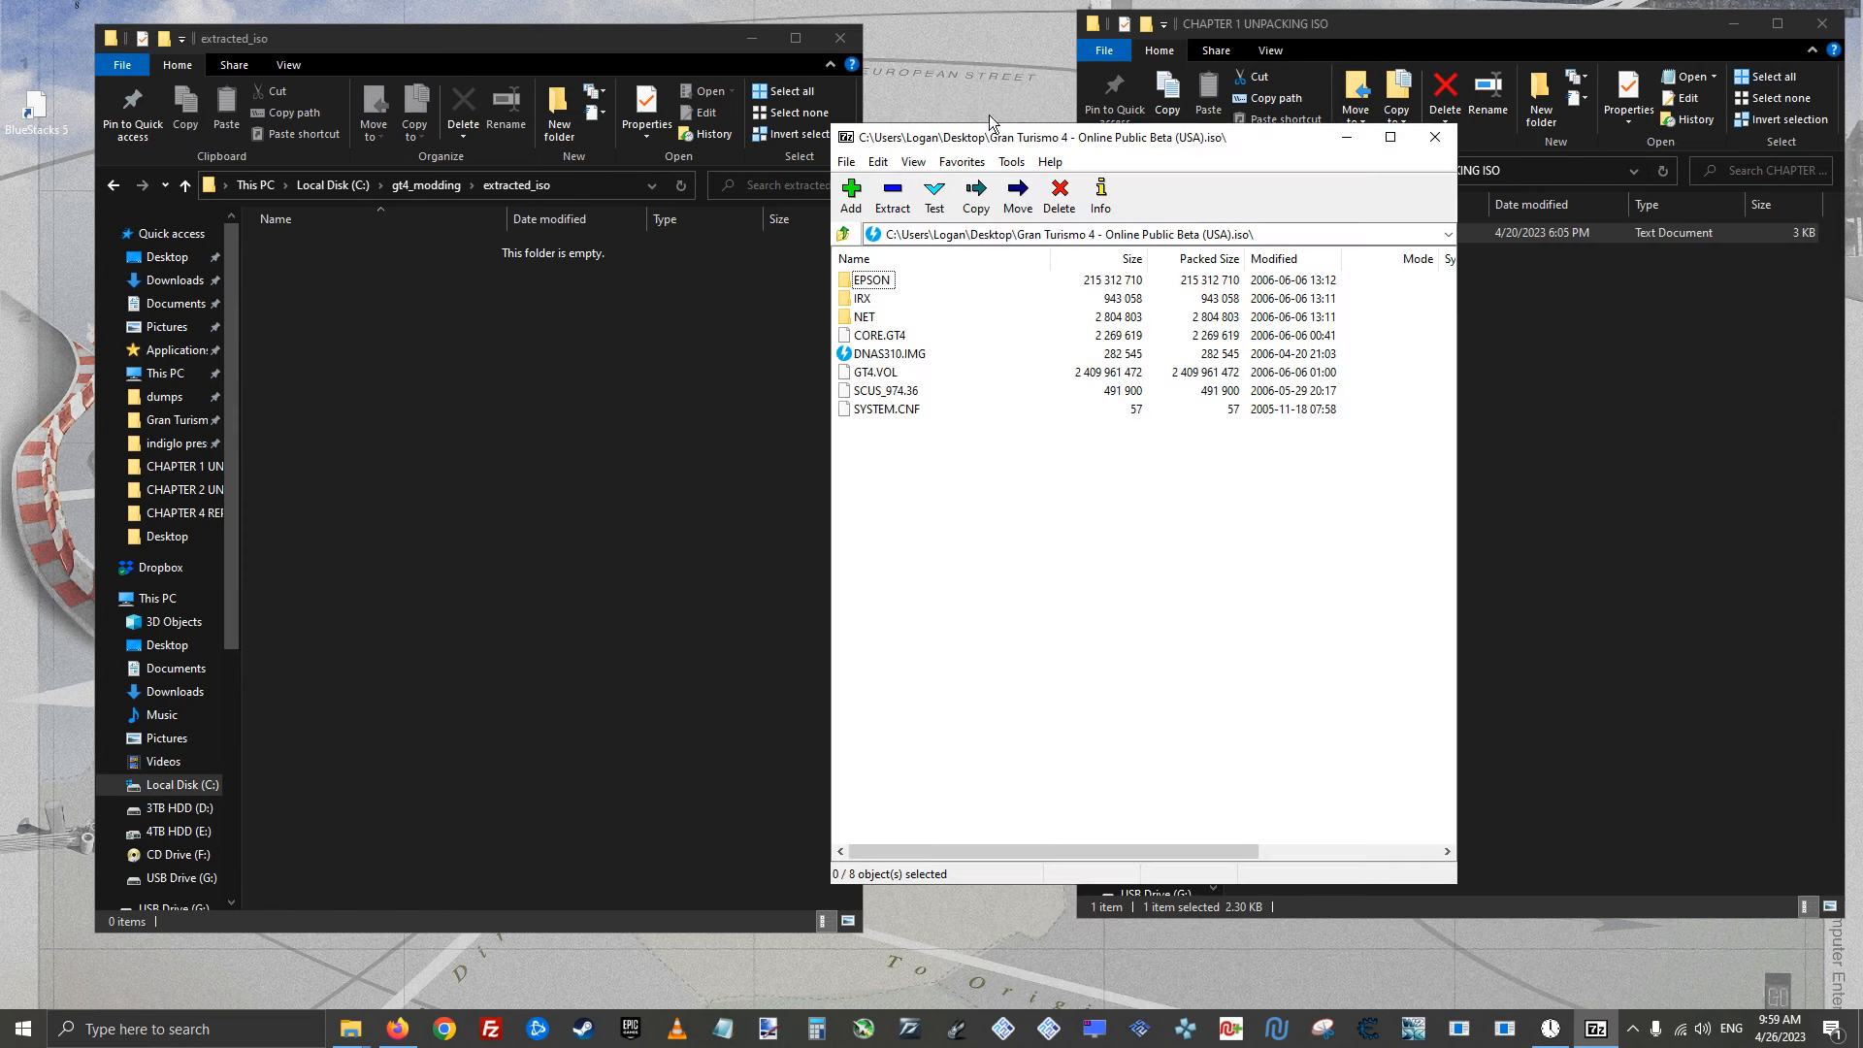
Extract the full contents of the ISO archive into the extracted_iso folder and close 7-Zip
drag(1157, 361, 427, 378)
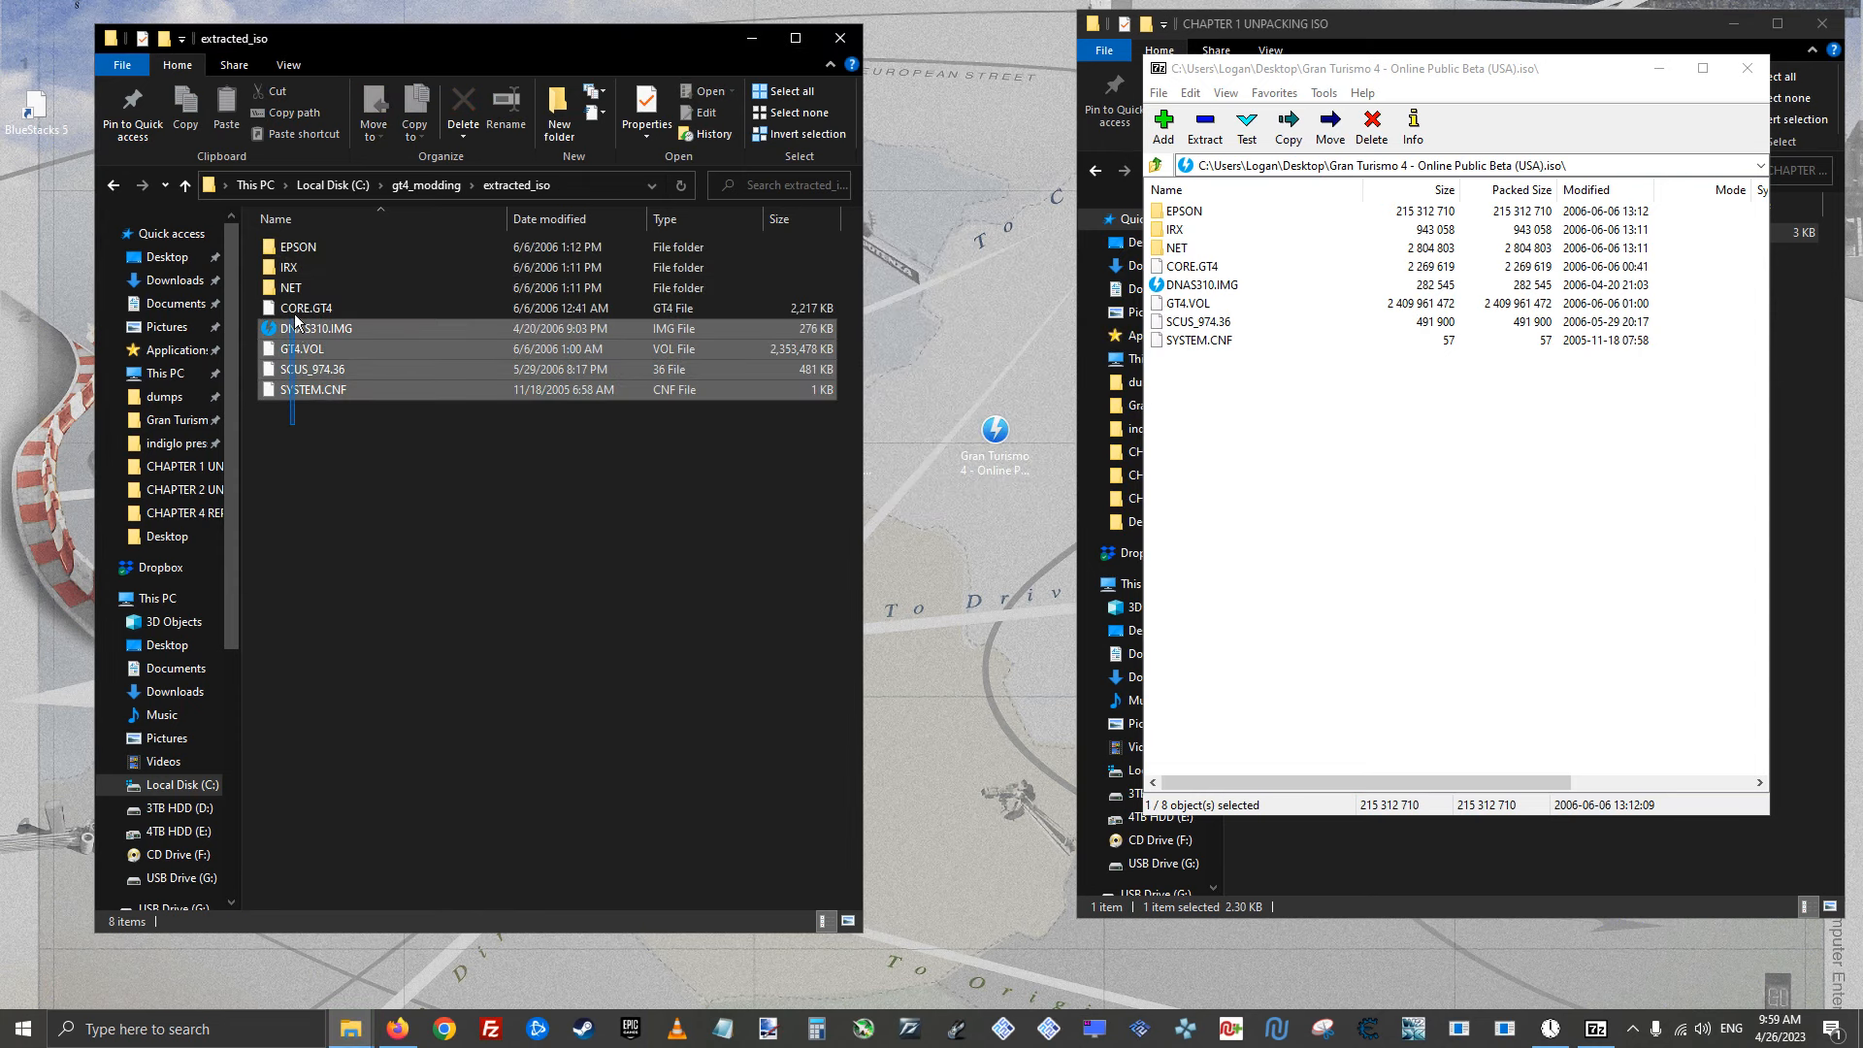
drag(289, 423, 352, 450)
click(1800, 48)
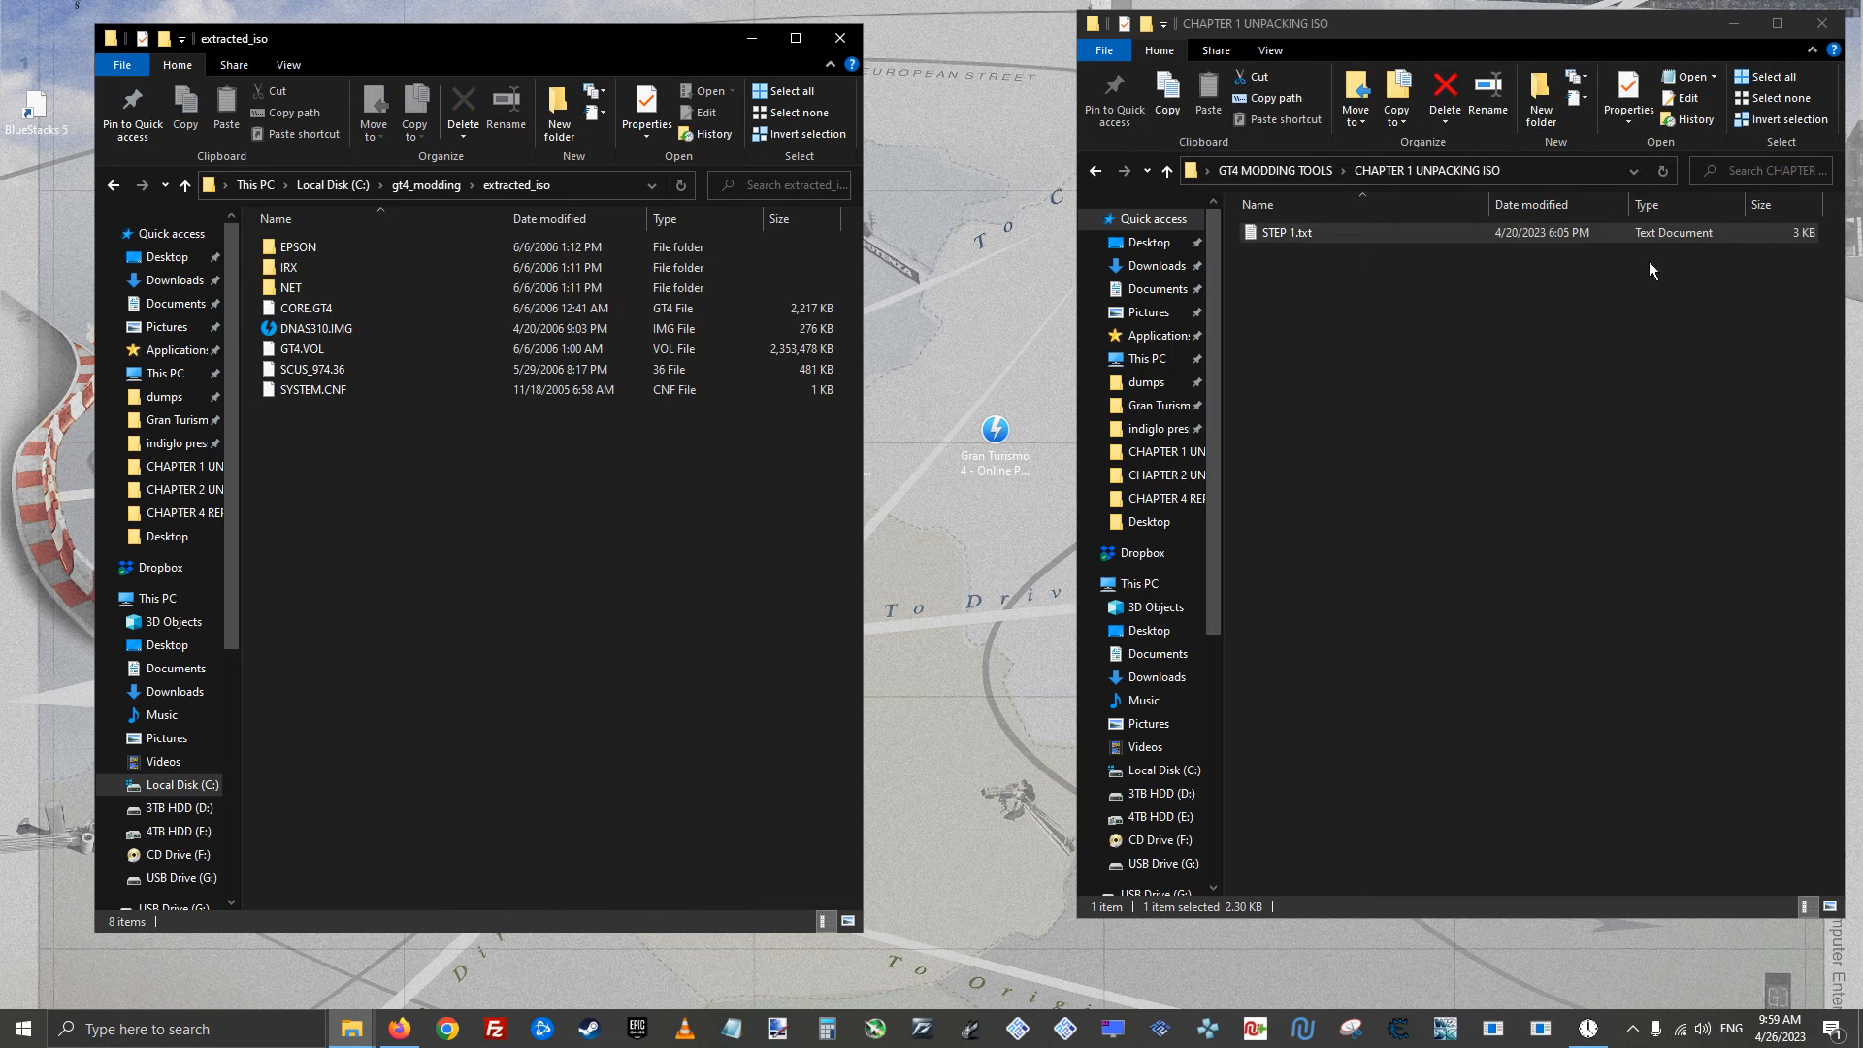
Open the gt4fs folder inside CHAPTER 2 UNPACKING GT4 VOL in the tools window
click(1302, 177)
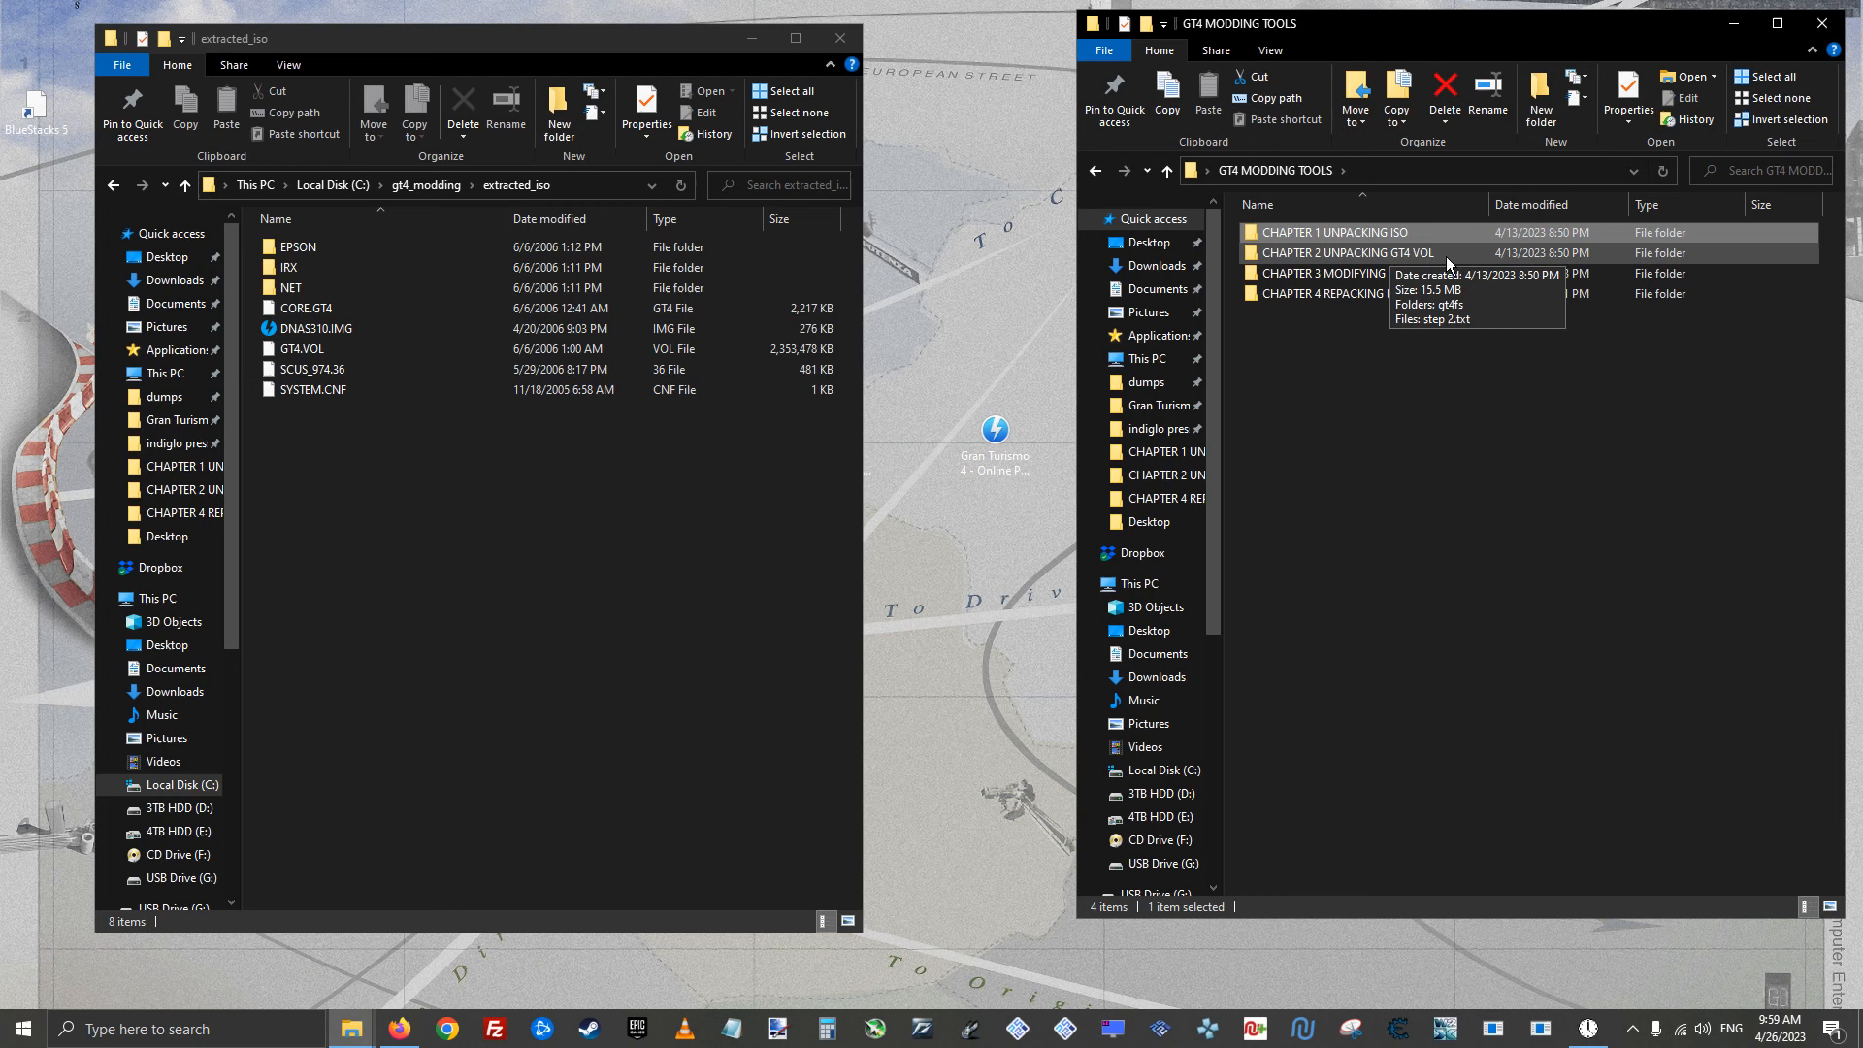
click(509, 352)
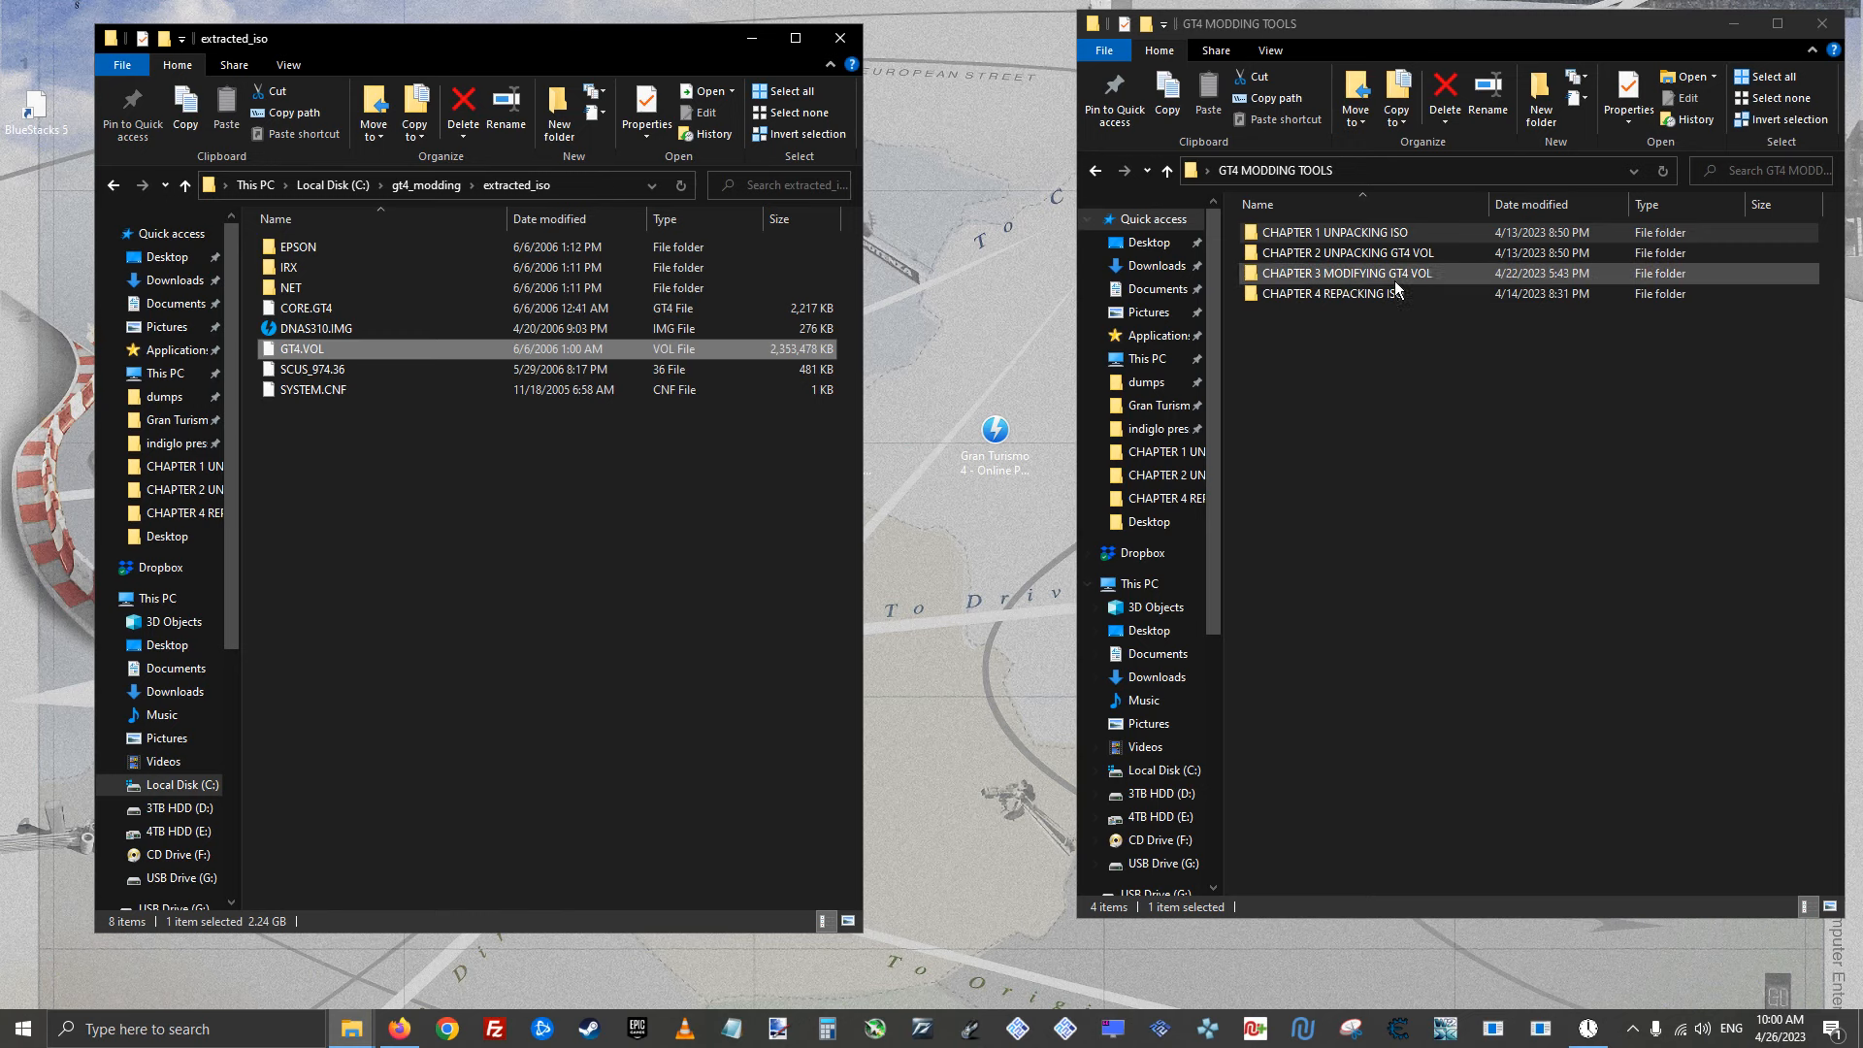
double_click(1454, 254)
click(1314, 235)
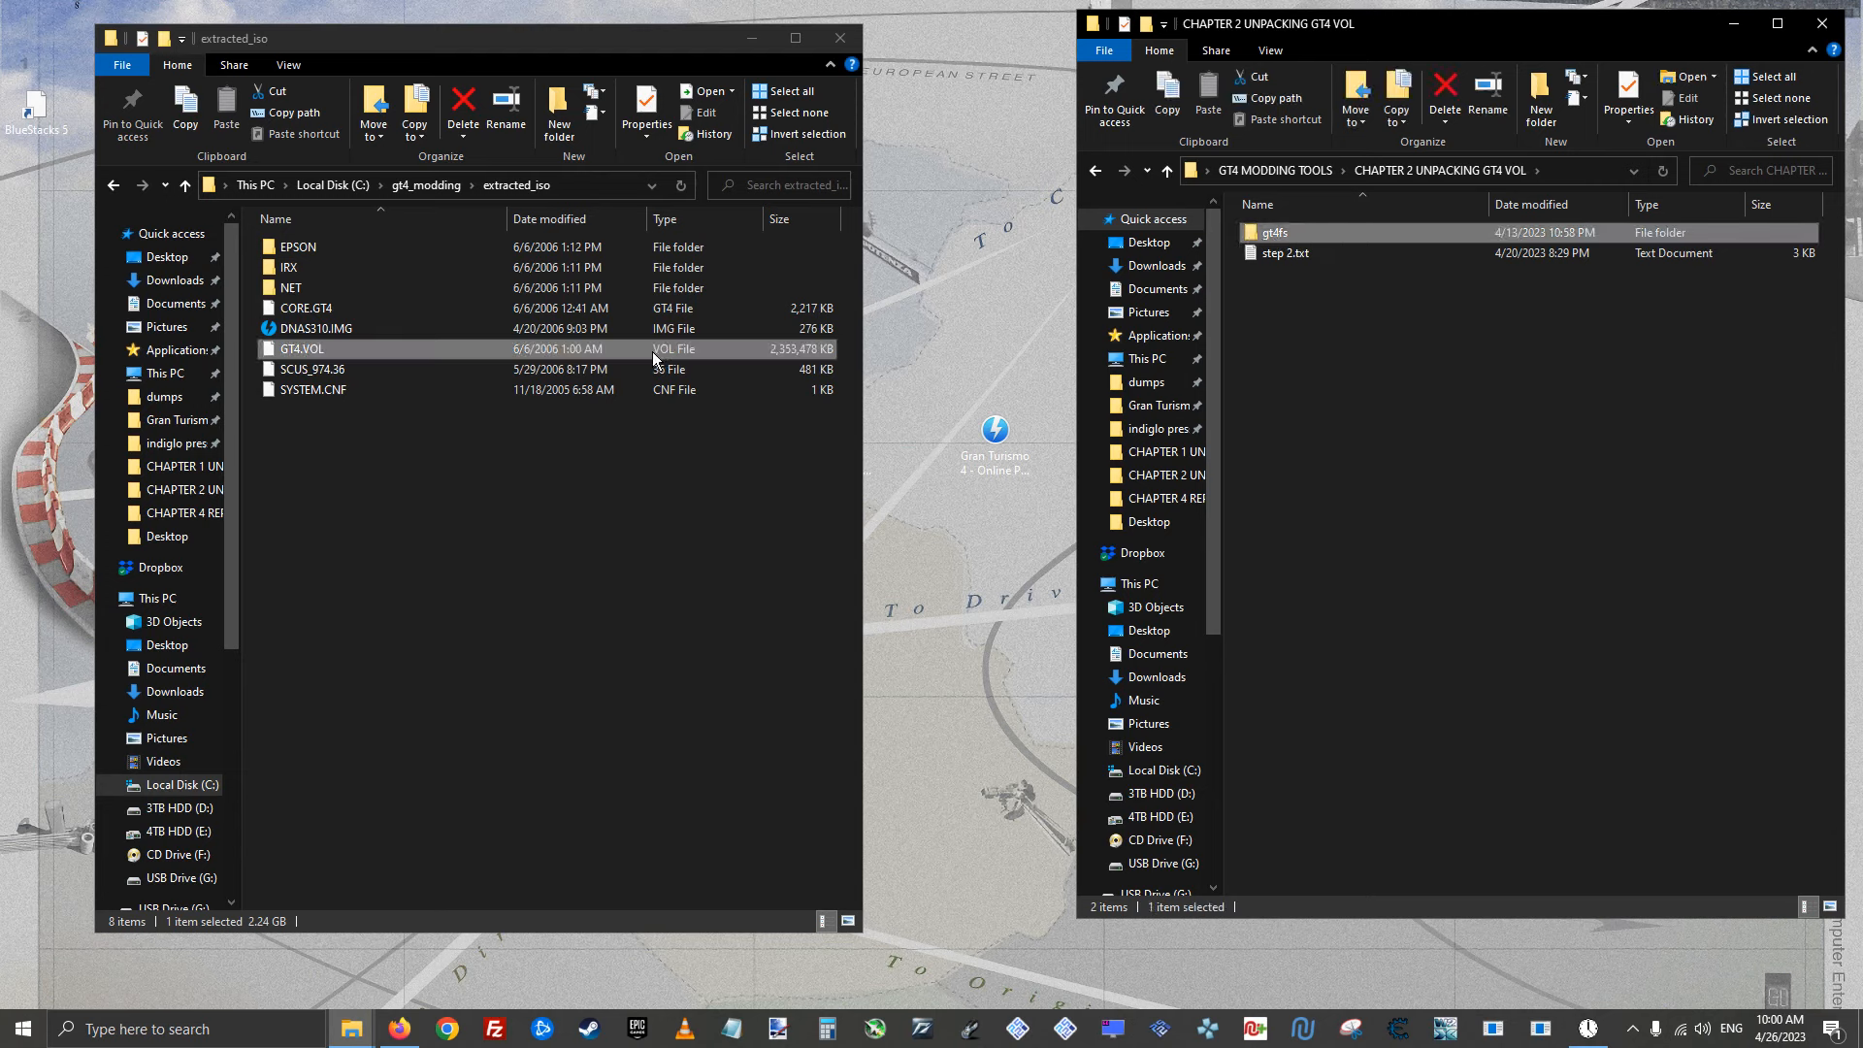
double_click(1302, 231)
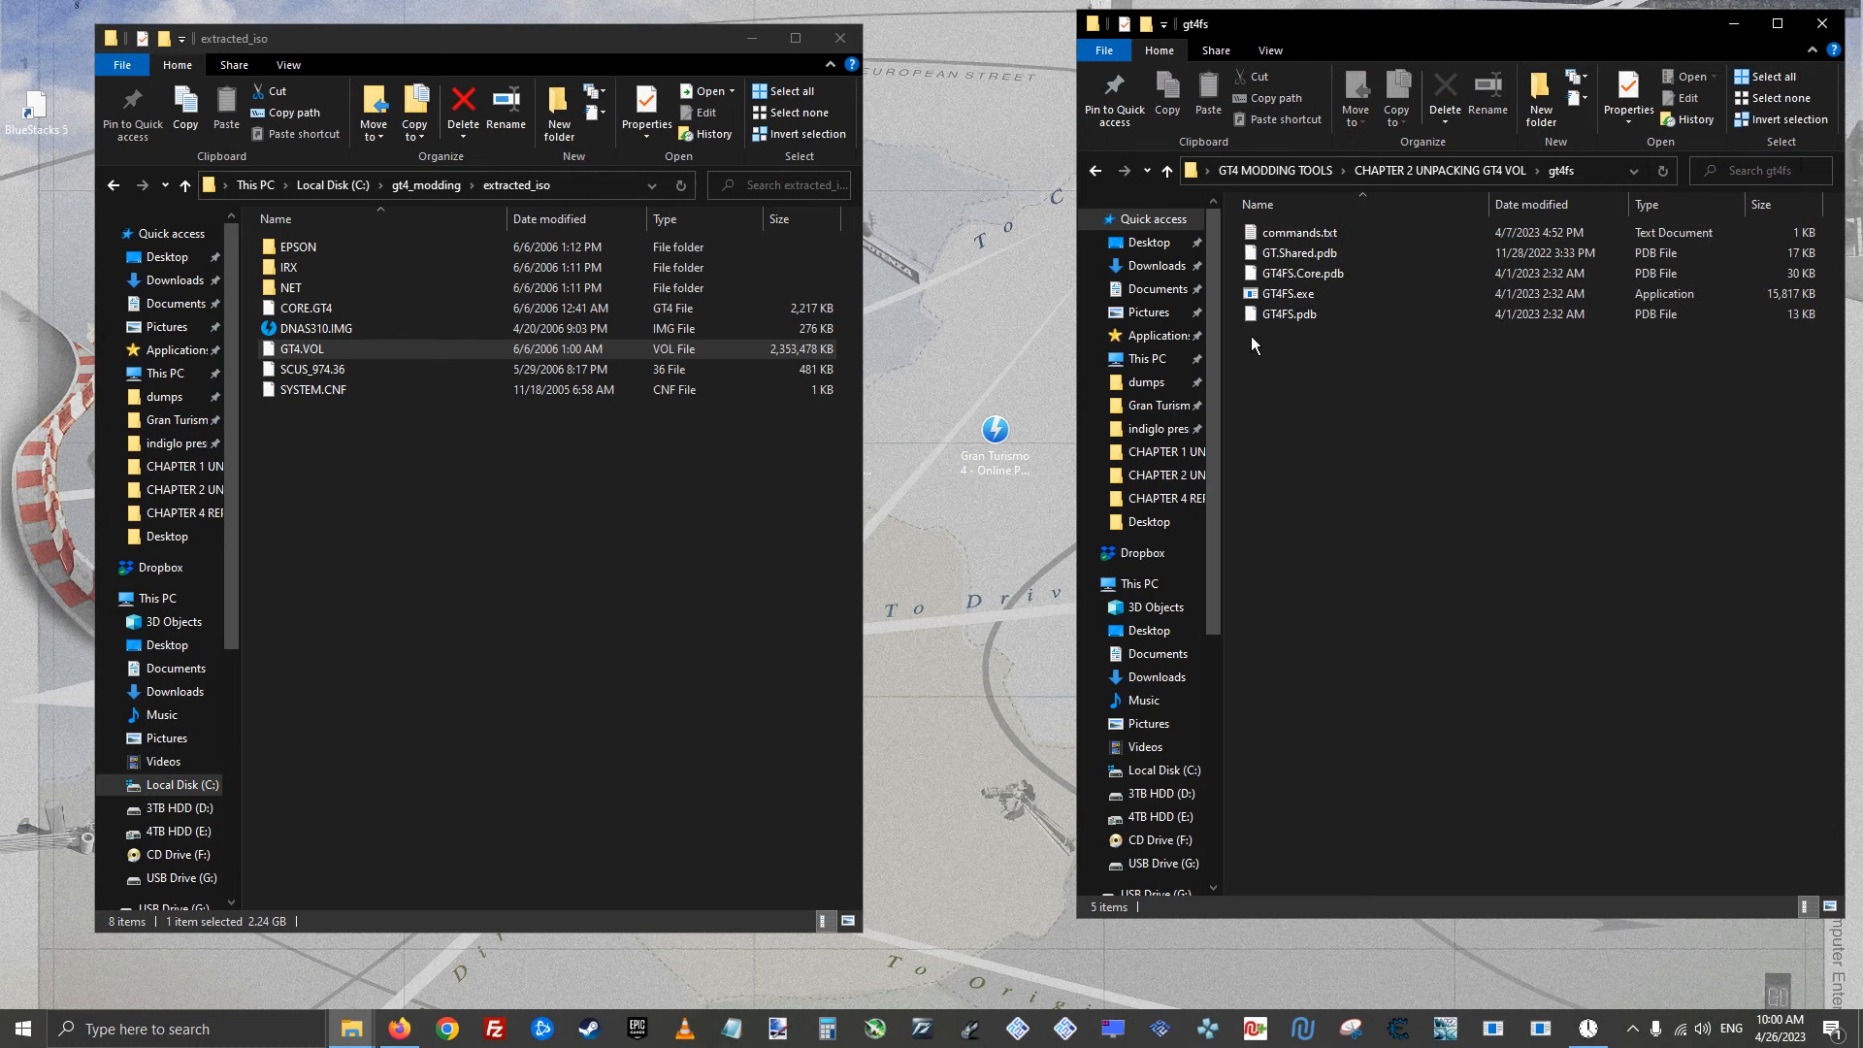
Copy GT.Shared.pdb, GT4FS.Core.pdb, GT4FS.exe and GT4FS.pdb from gt4fs into the extracted_iso folder
drag(1250, 336, 1320, 250)
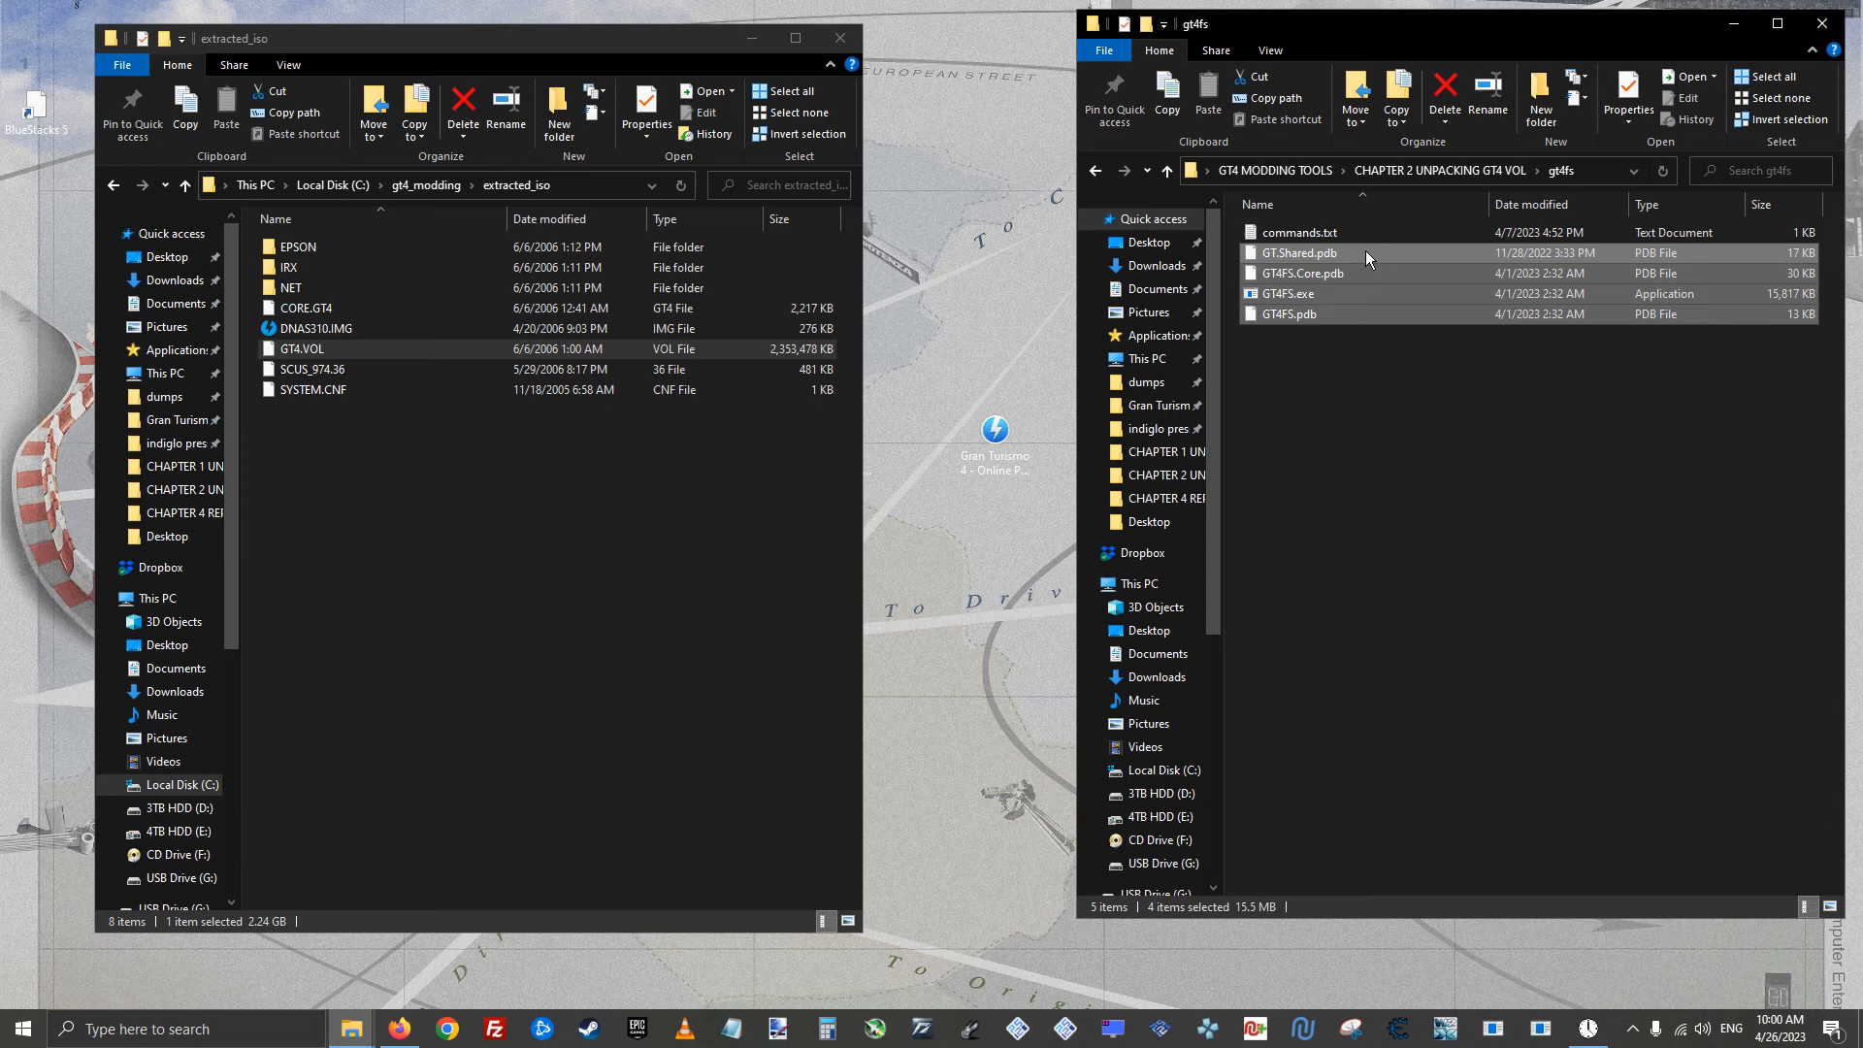
right_click(1366, 252)
click(1448, 566)
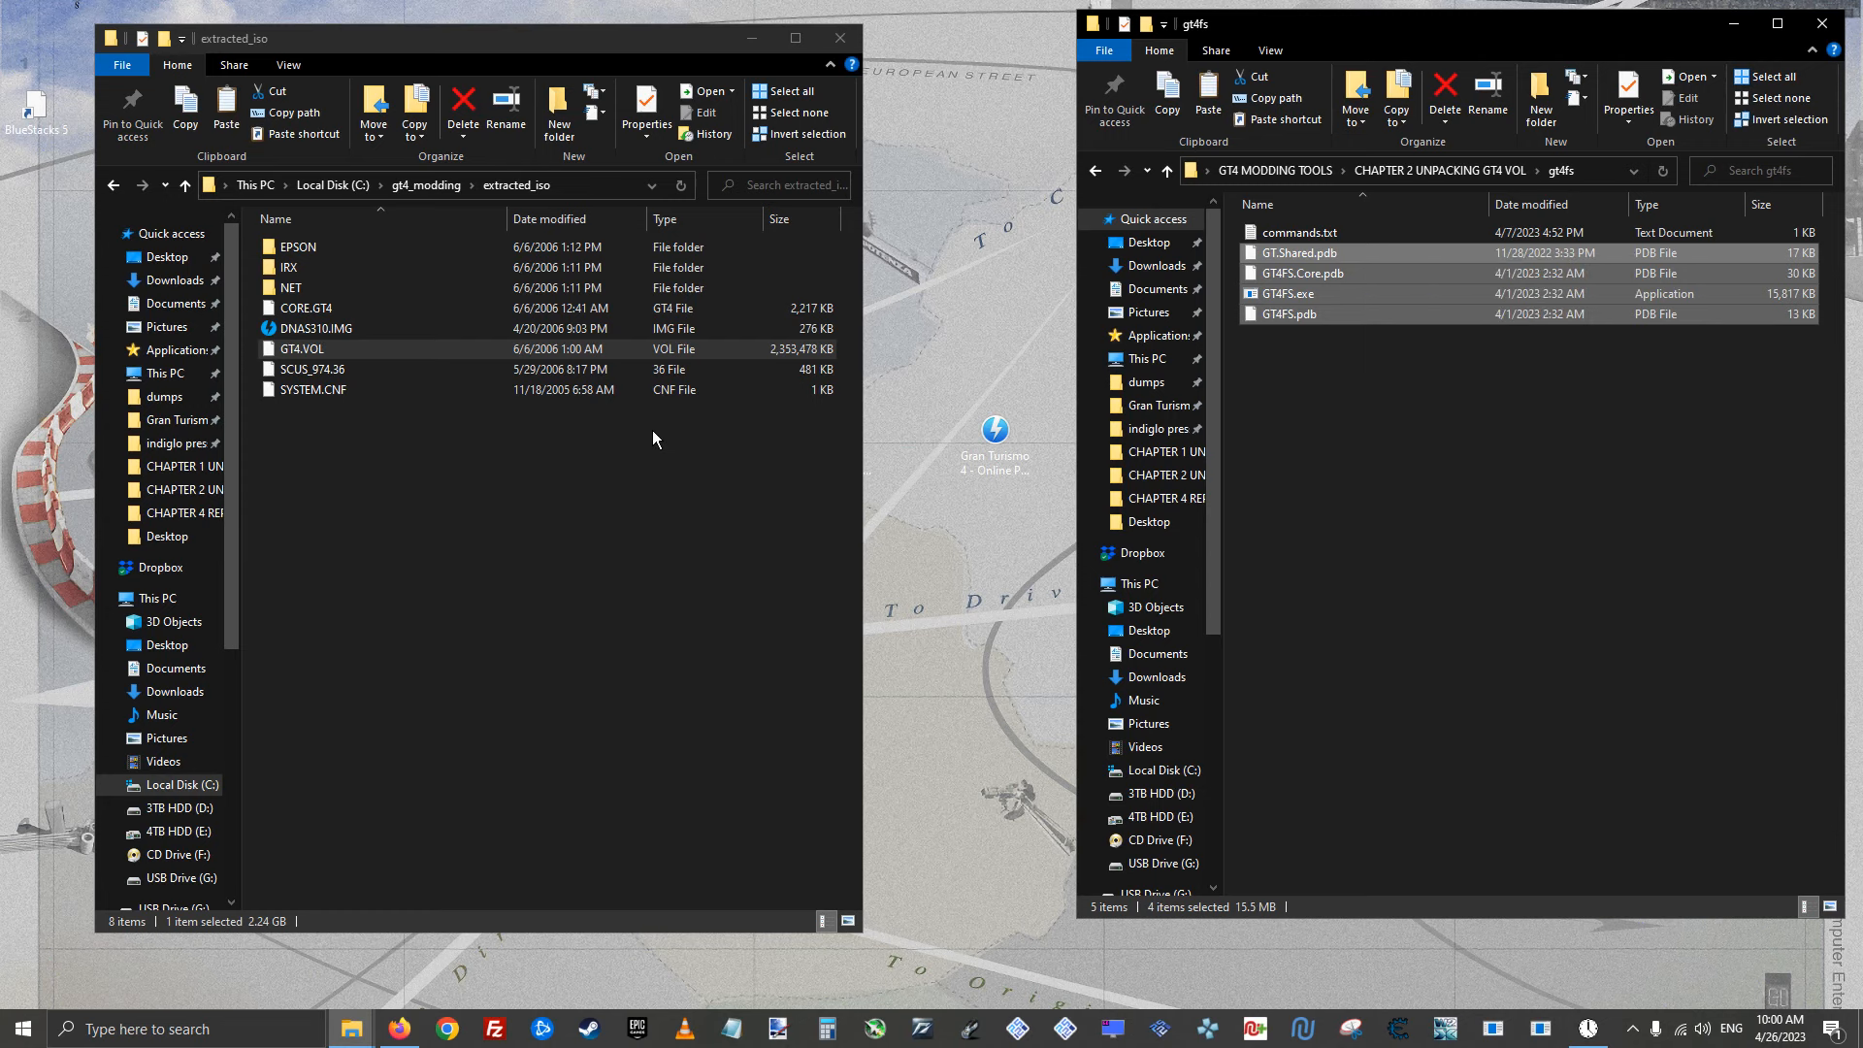
click(464, 435)
right_click(464, 435)
click(533, 572)
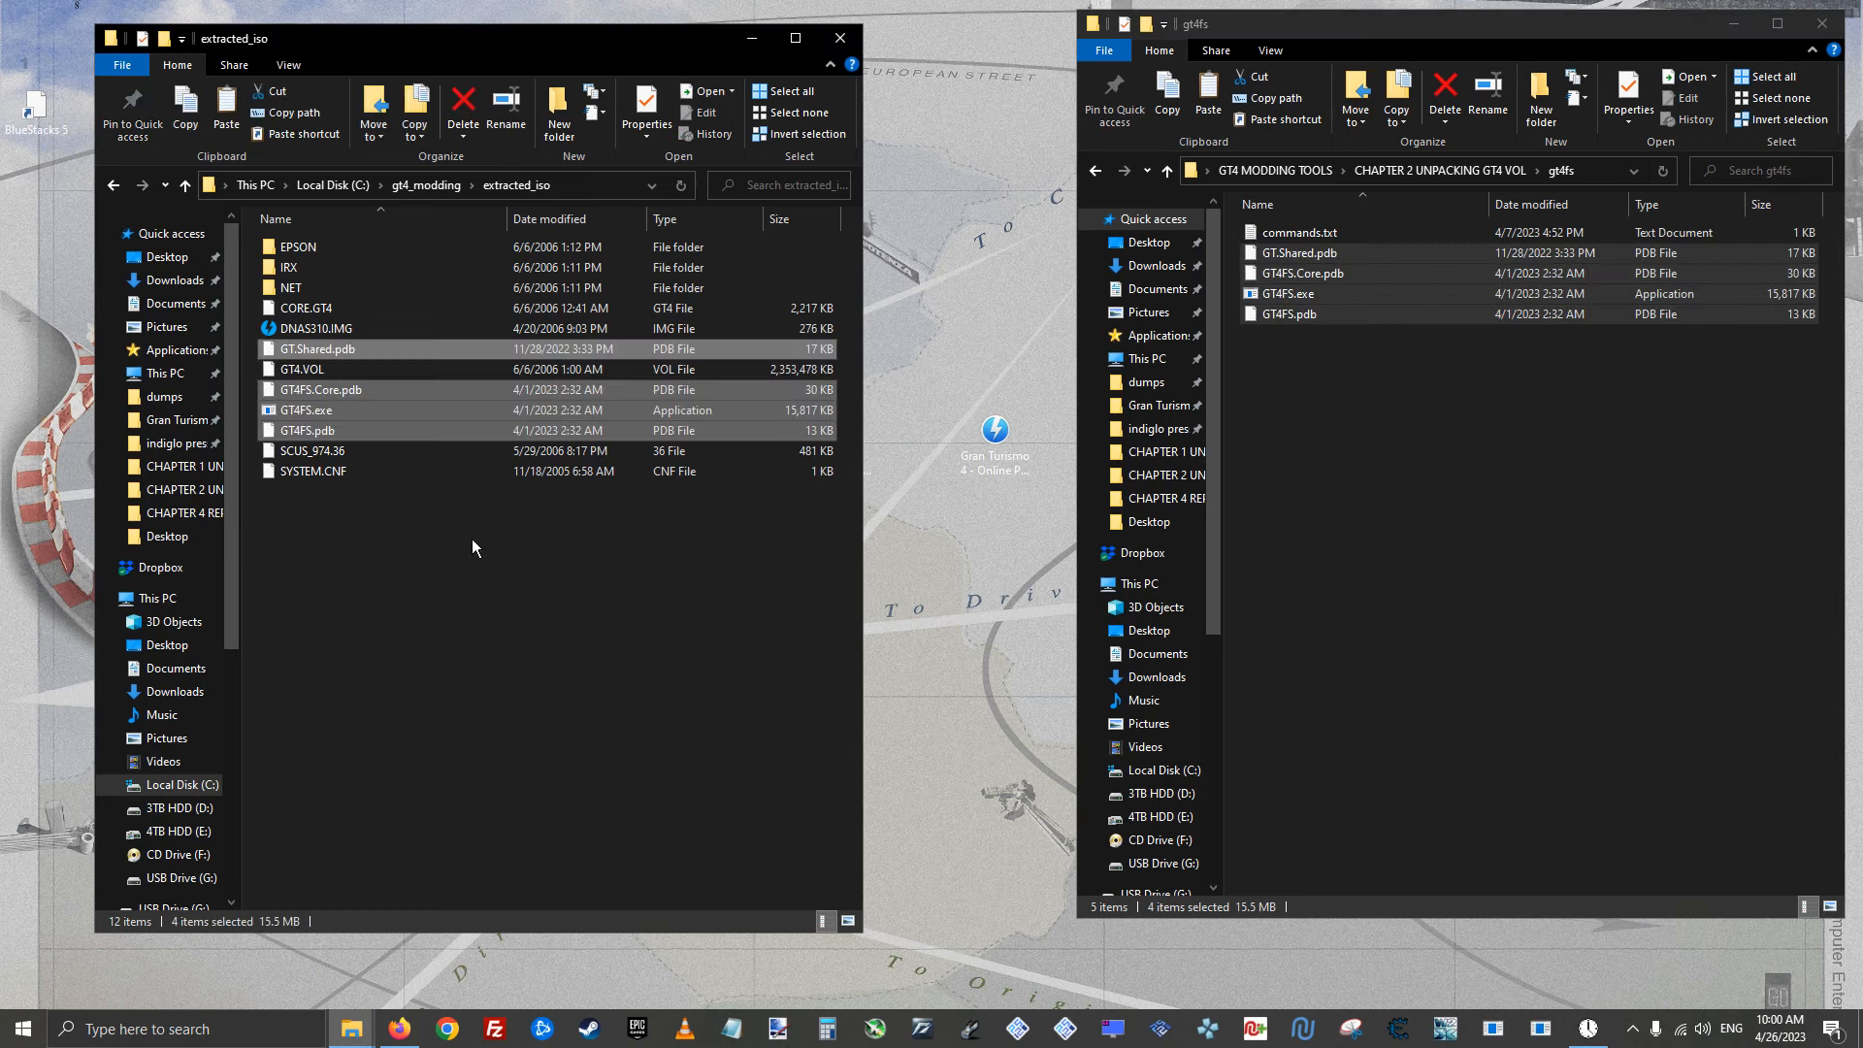
click(481, 521)
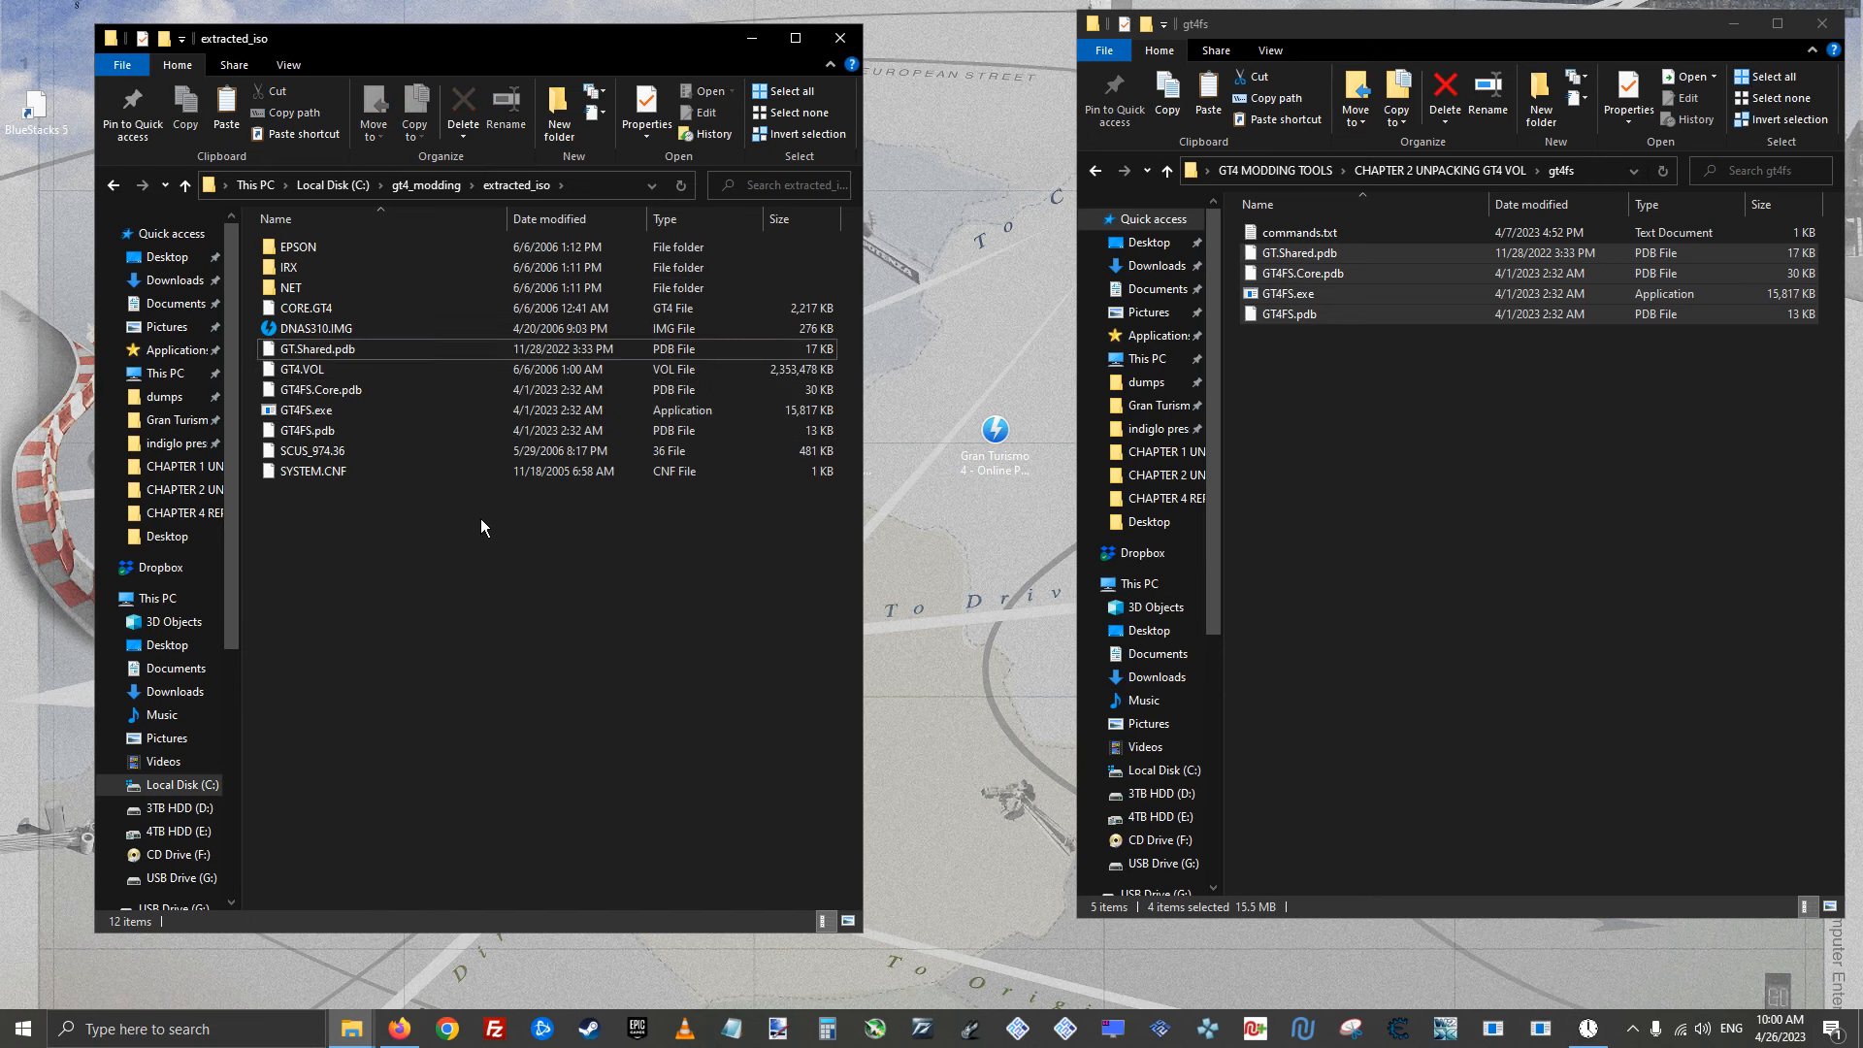
click(1440, 478)
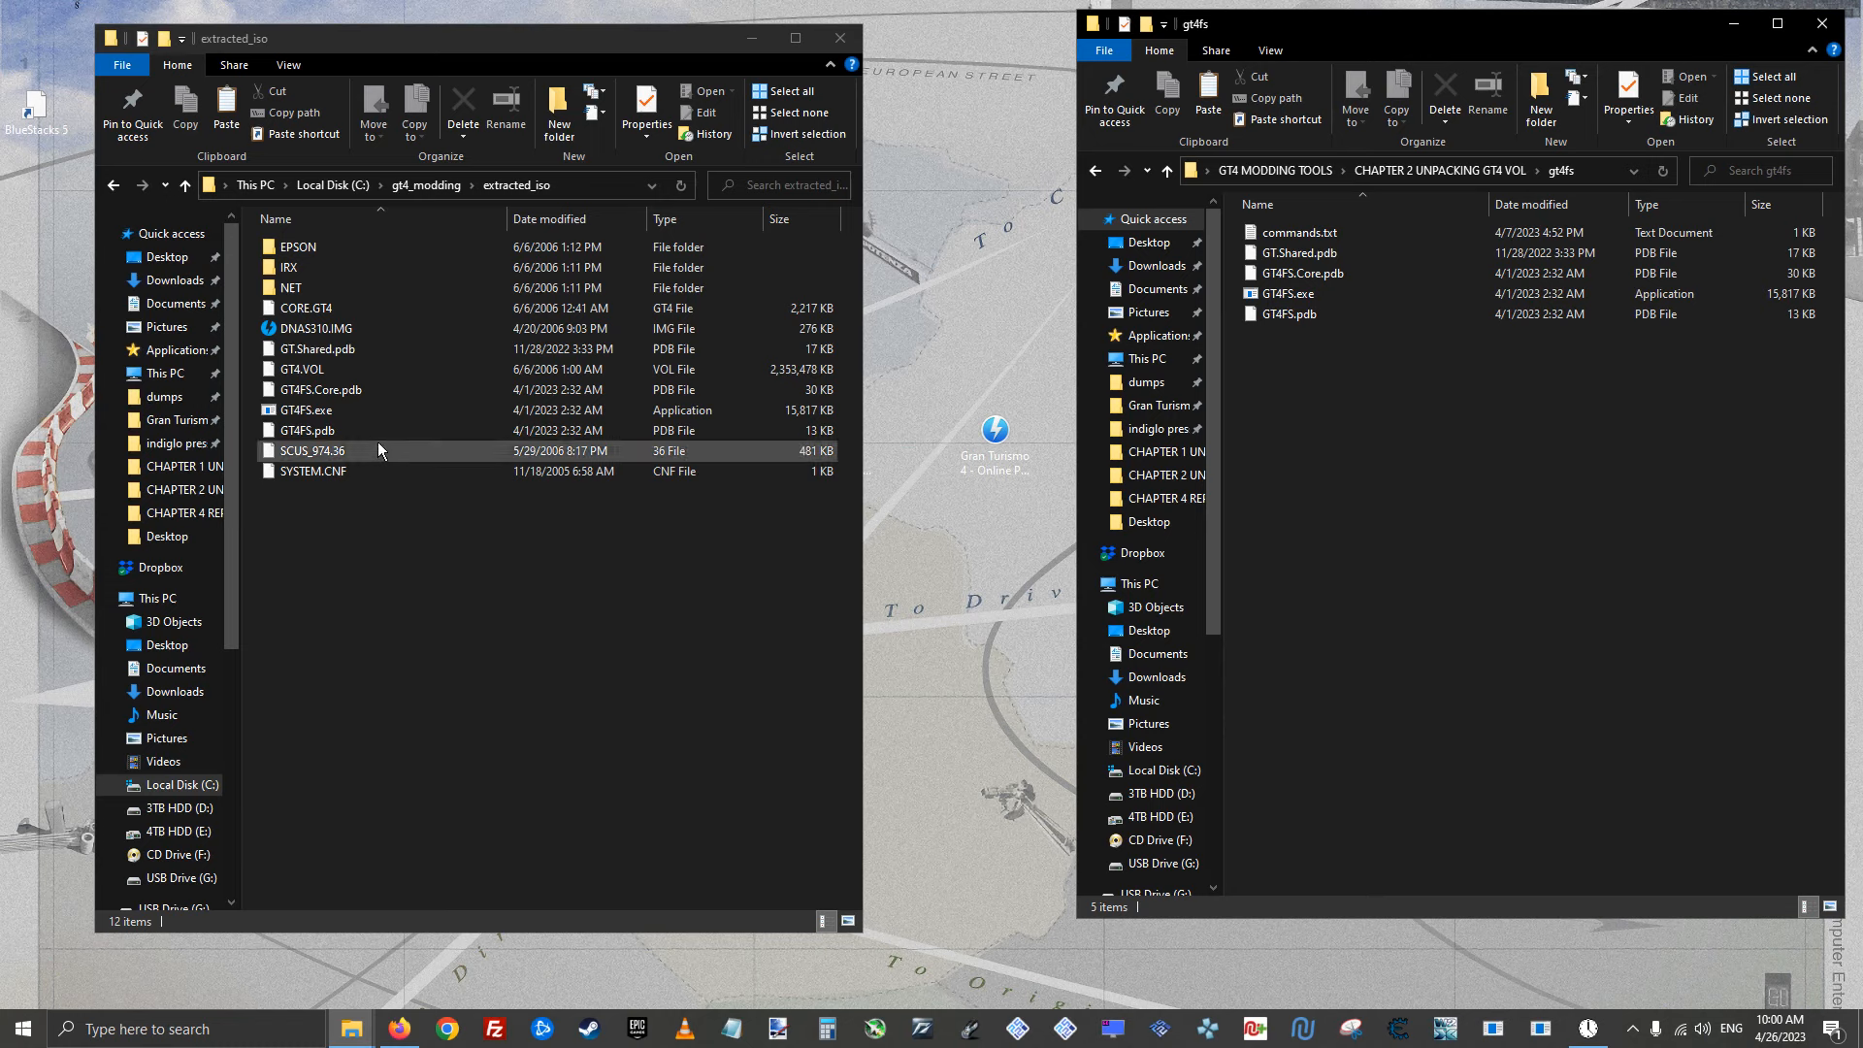
Run GT4FS.exe from extracted_iso, answer y to the agreement and try the extract command
click(399, 411)
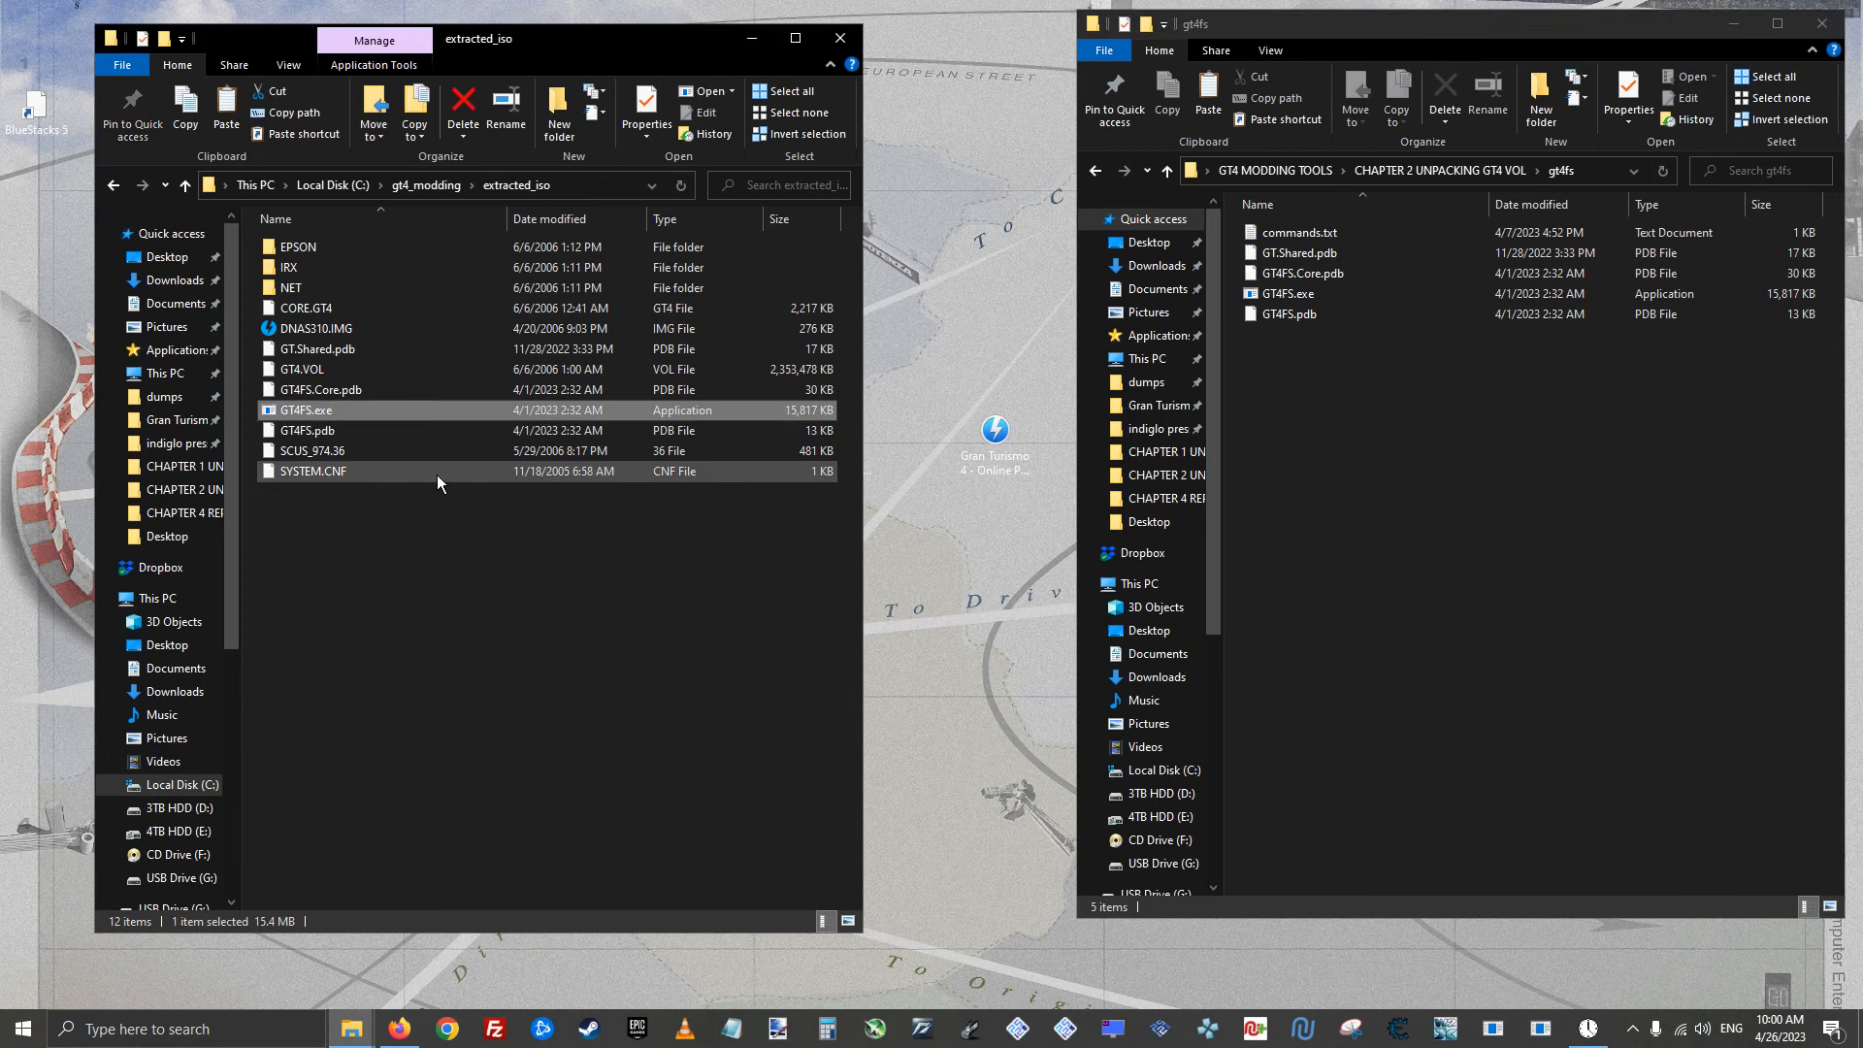
double_click(359, 411)
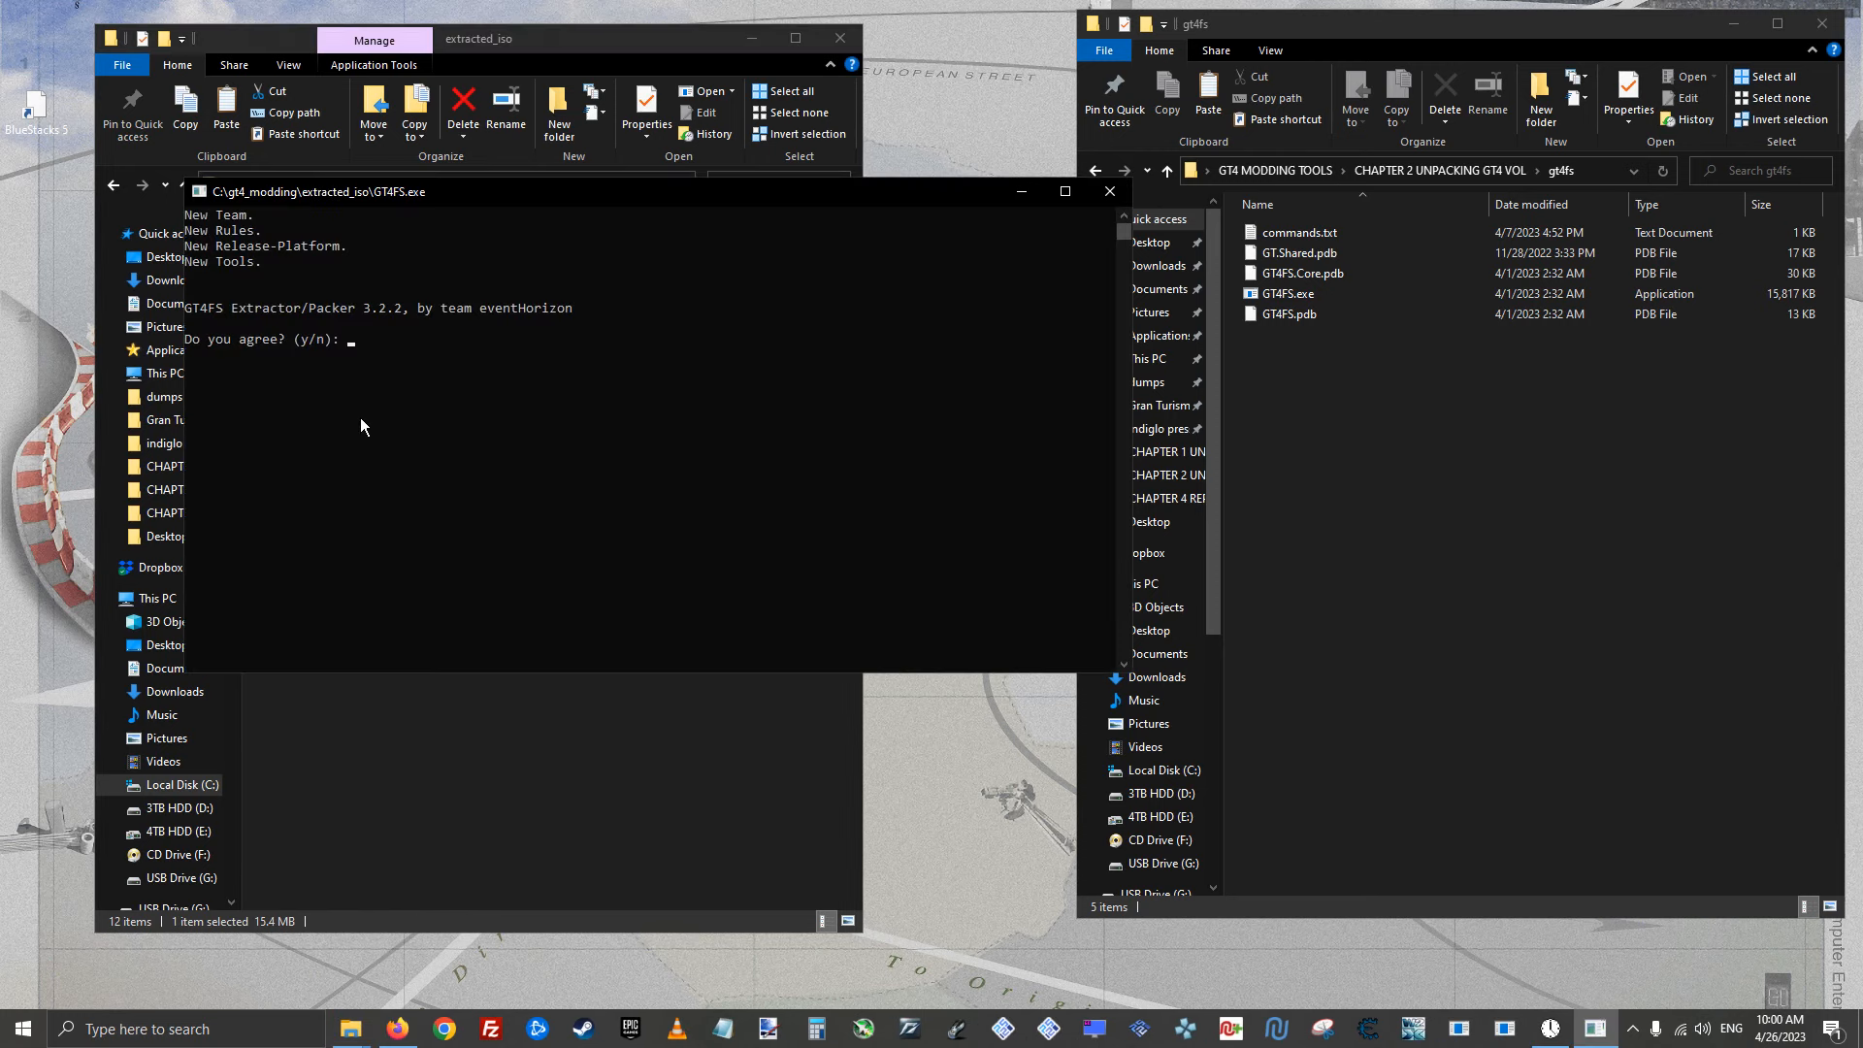
drag(467, 198, 1163, 371)
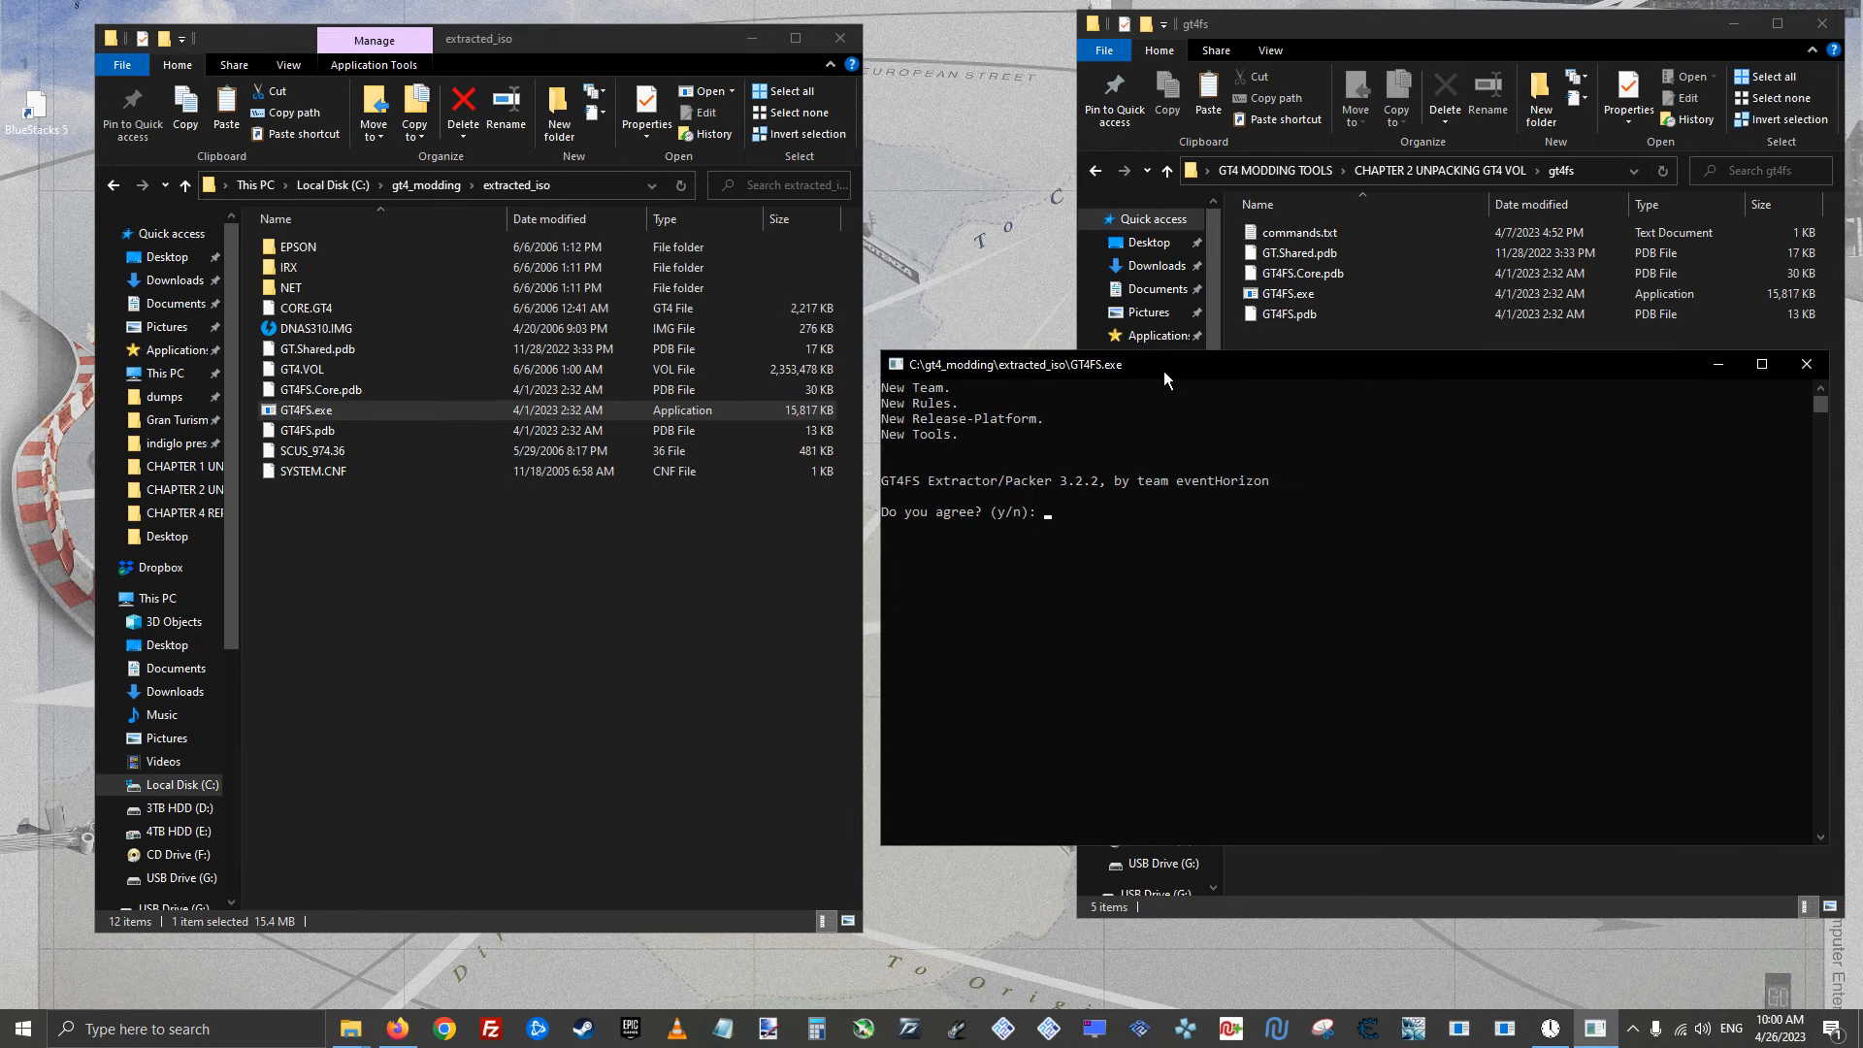
text(y)
key(Return)
text(extract)
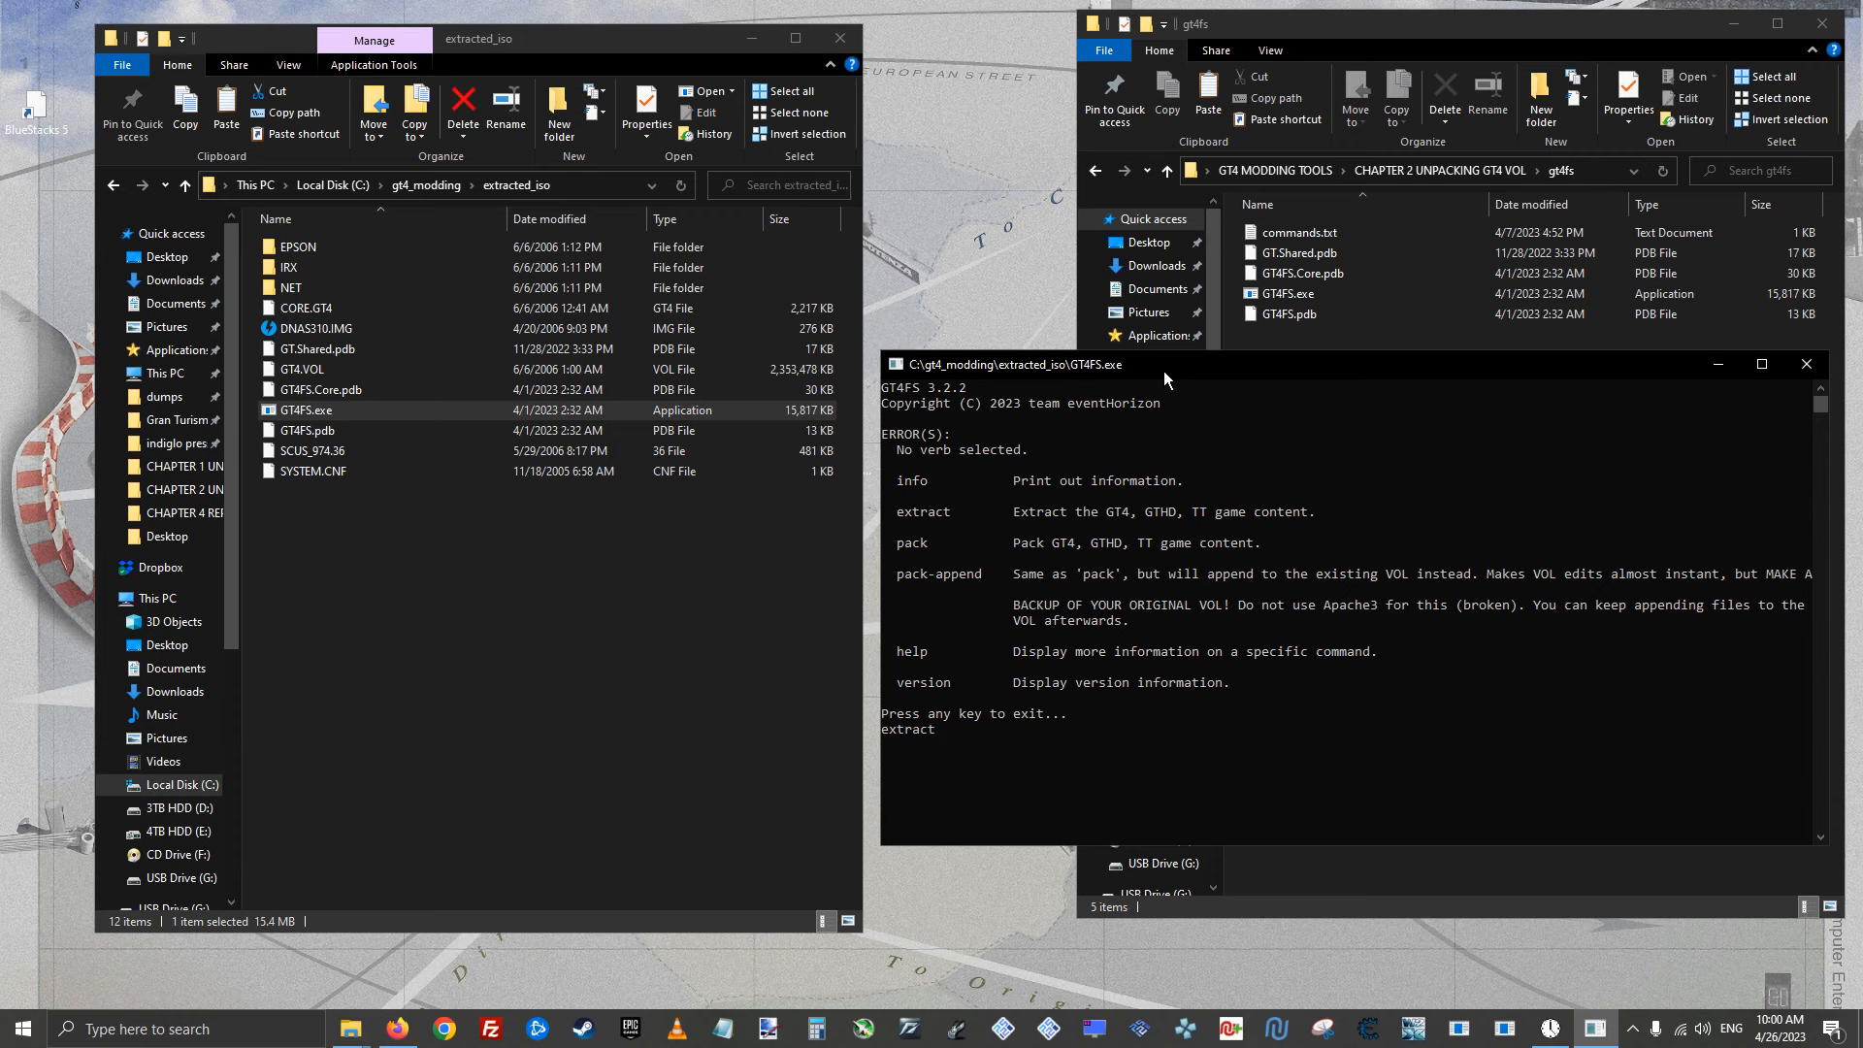
key(Return)
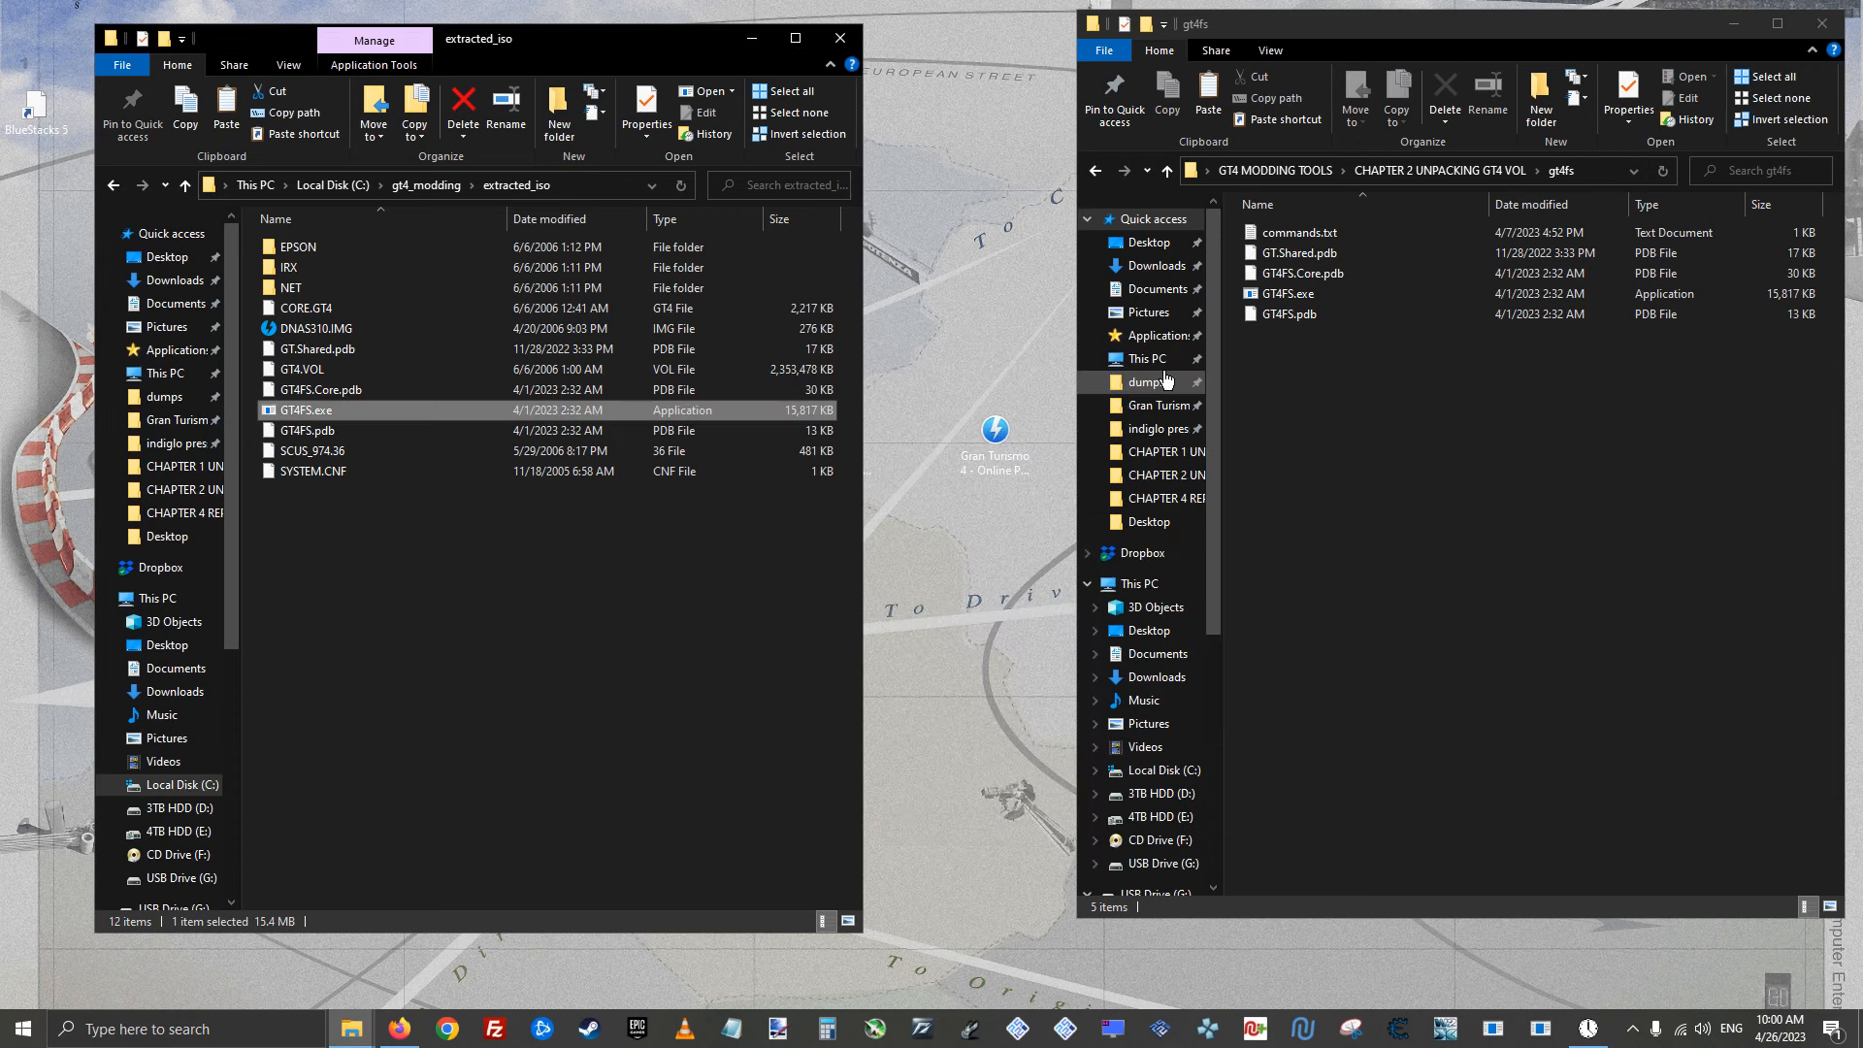
Open a Command Prompt window and place it beside the extracted_iso folder window
click(410, 526)
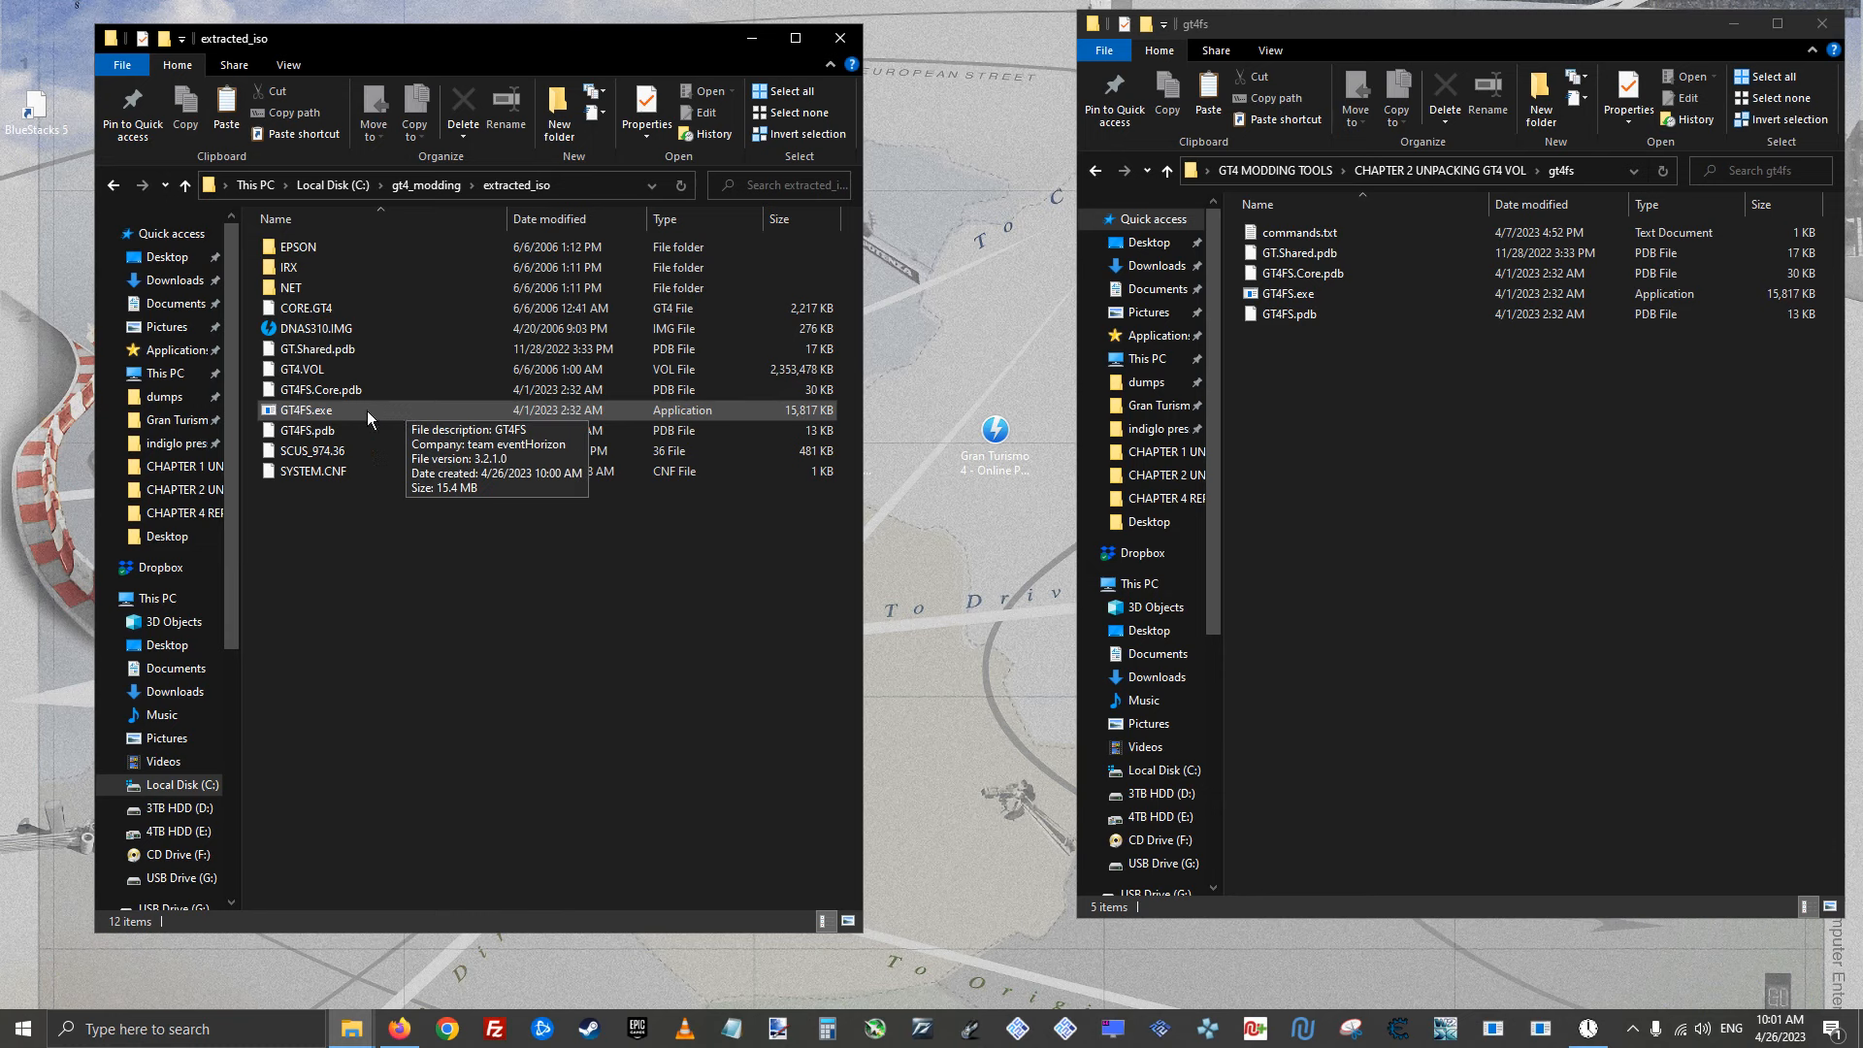
click(237, 1027)
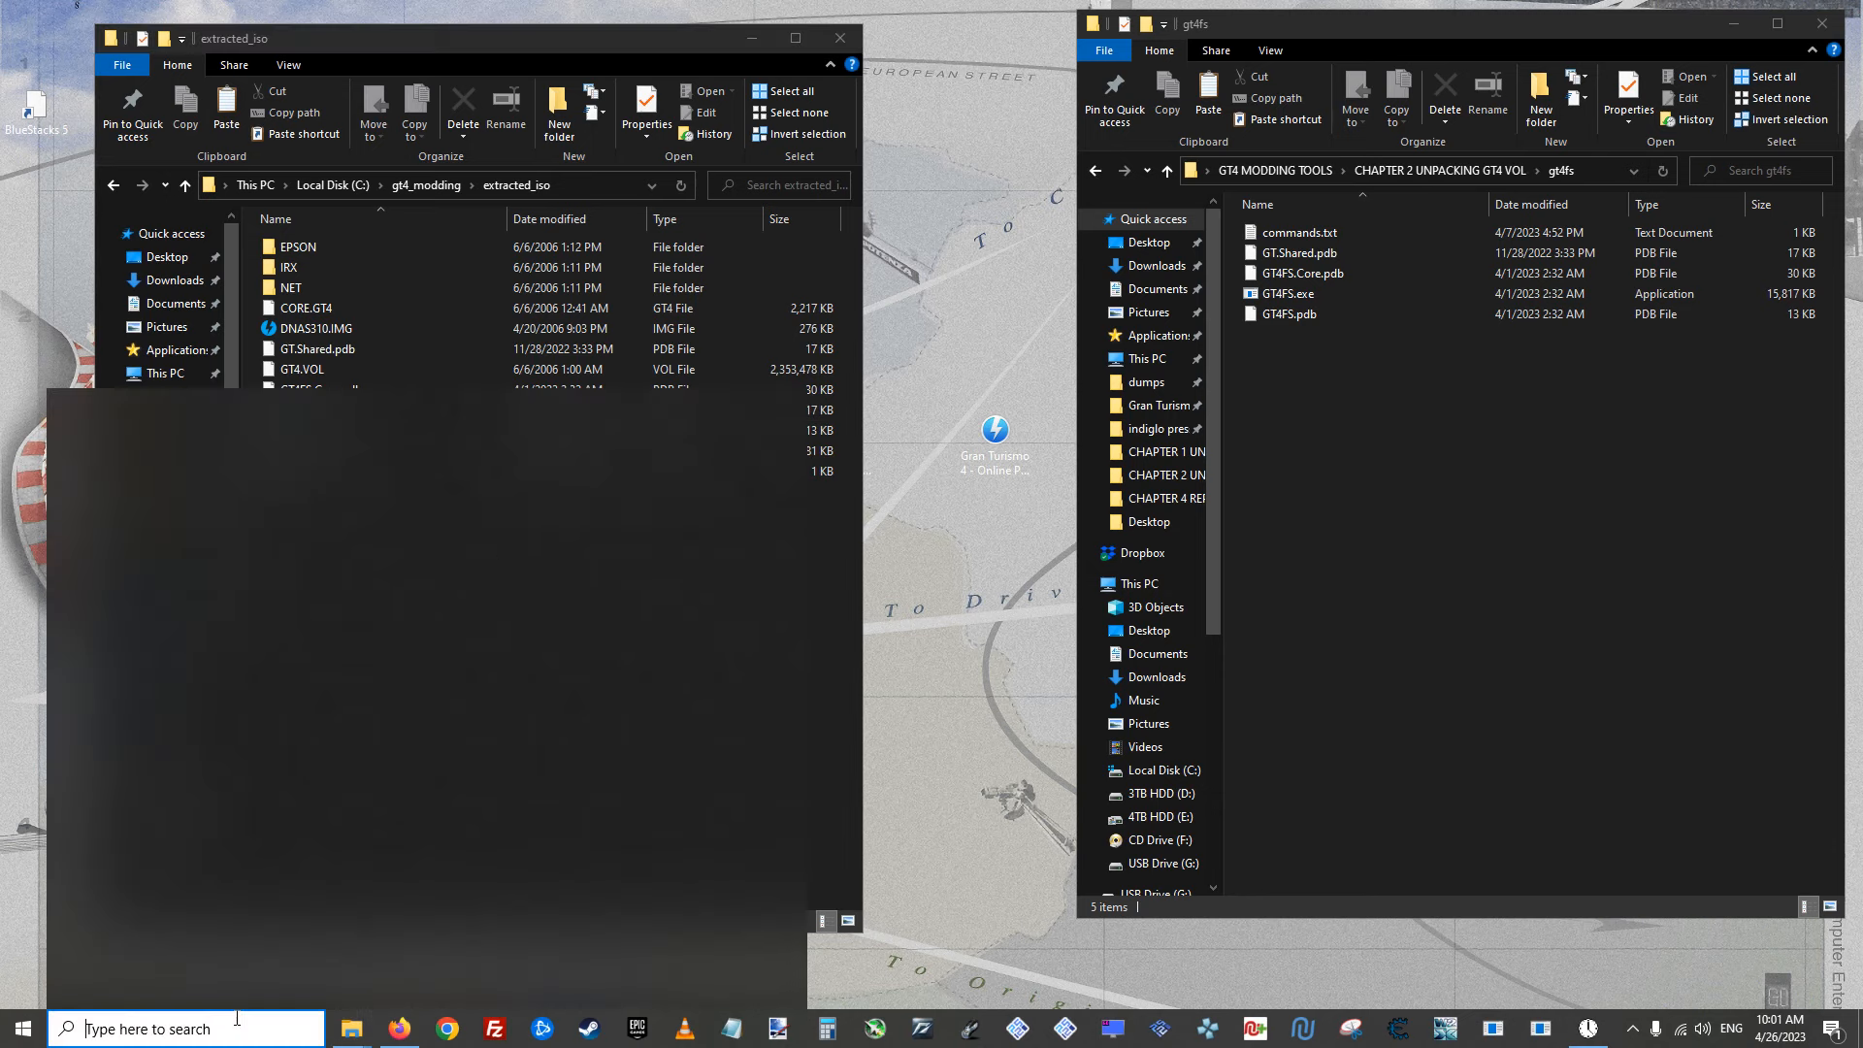
text(cmd)
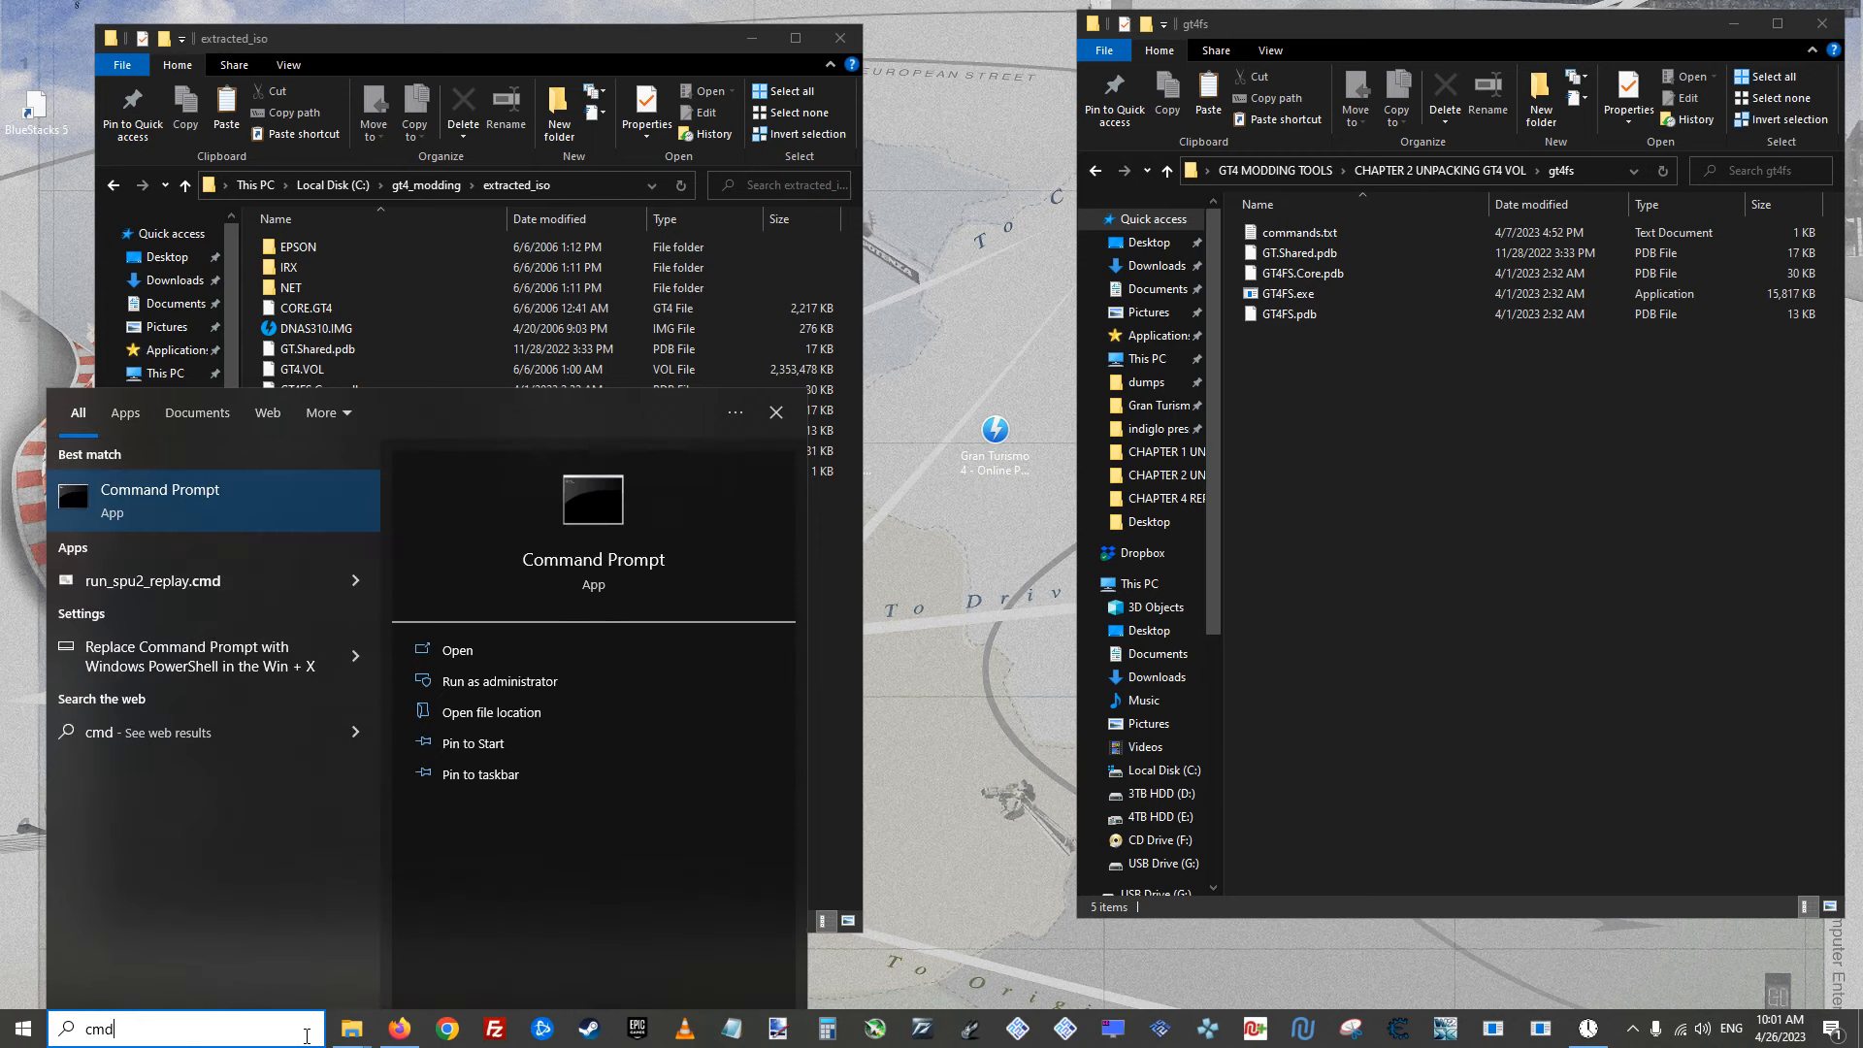
key(Return)
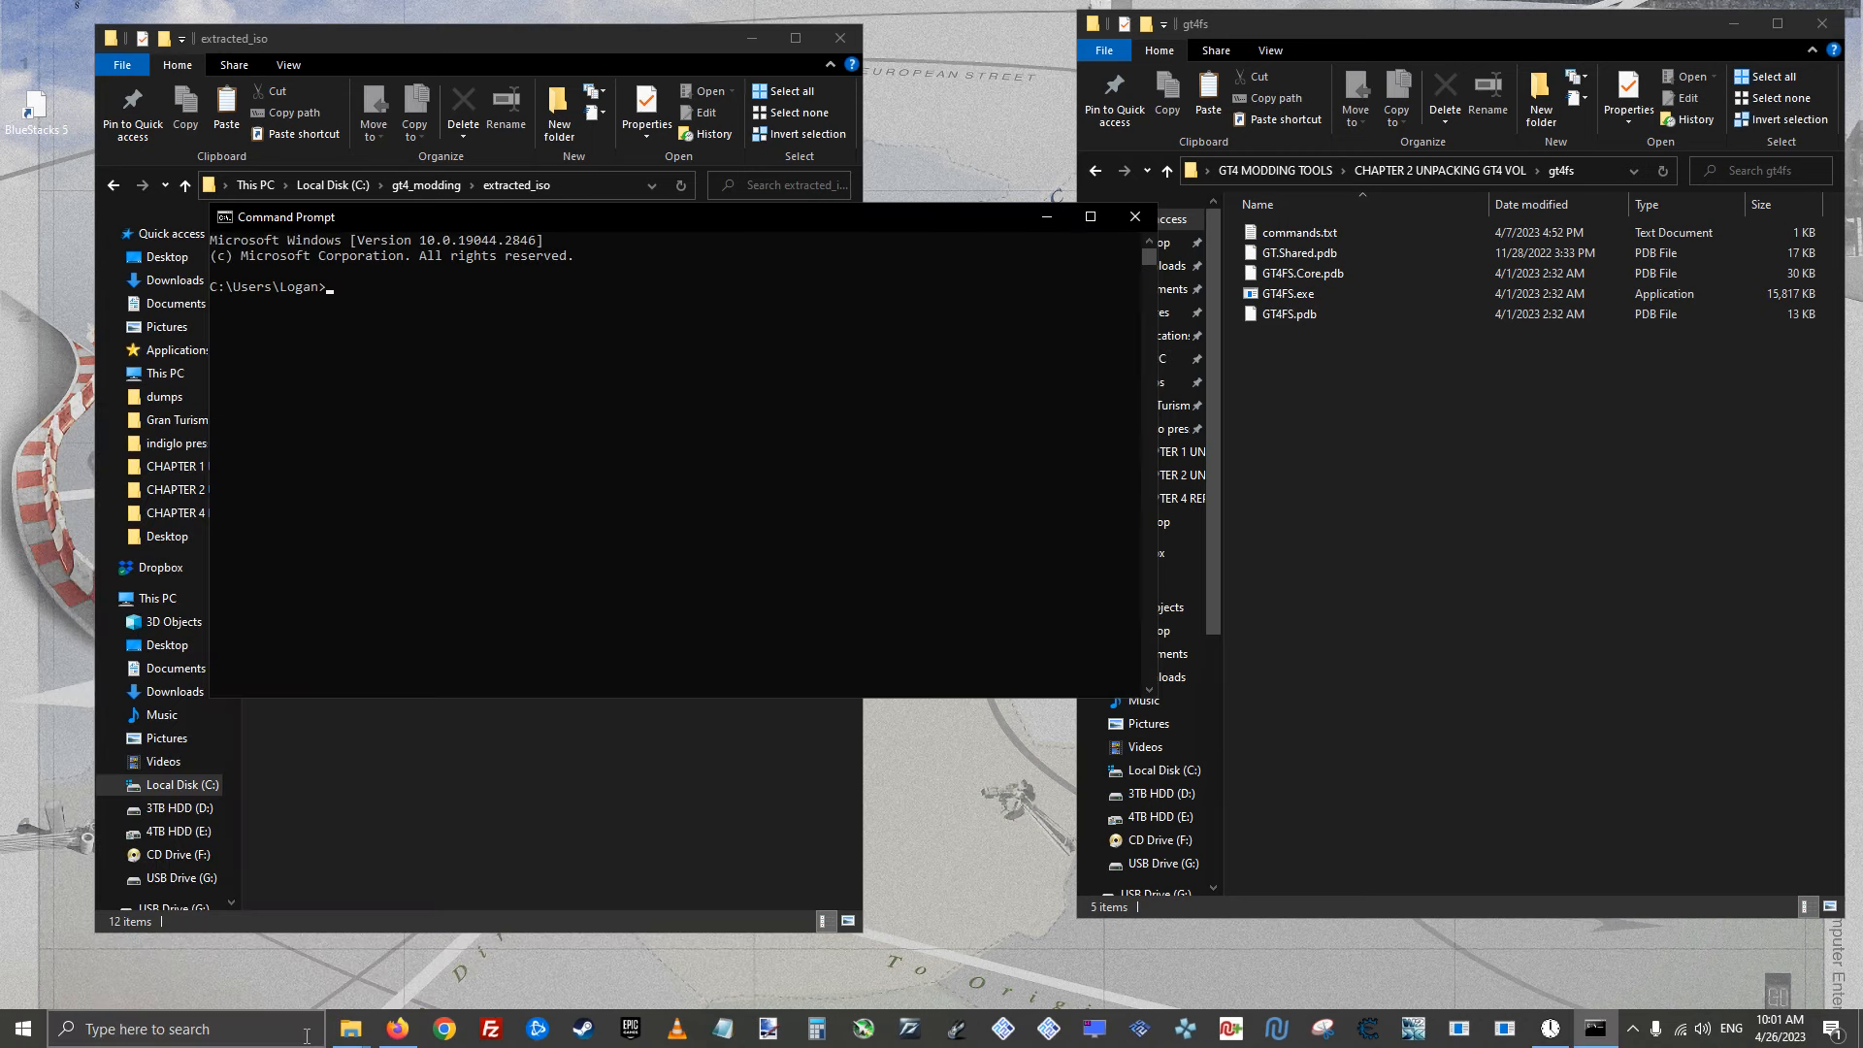
drag(354, 221, 1051, 429)
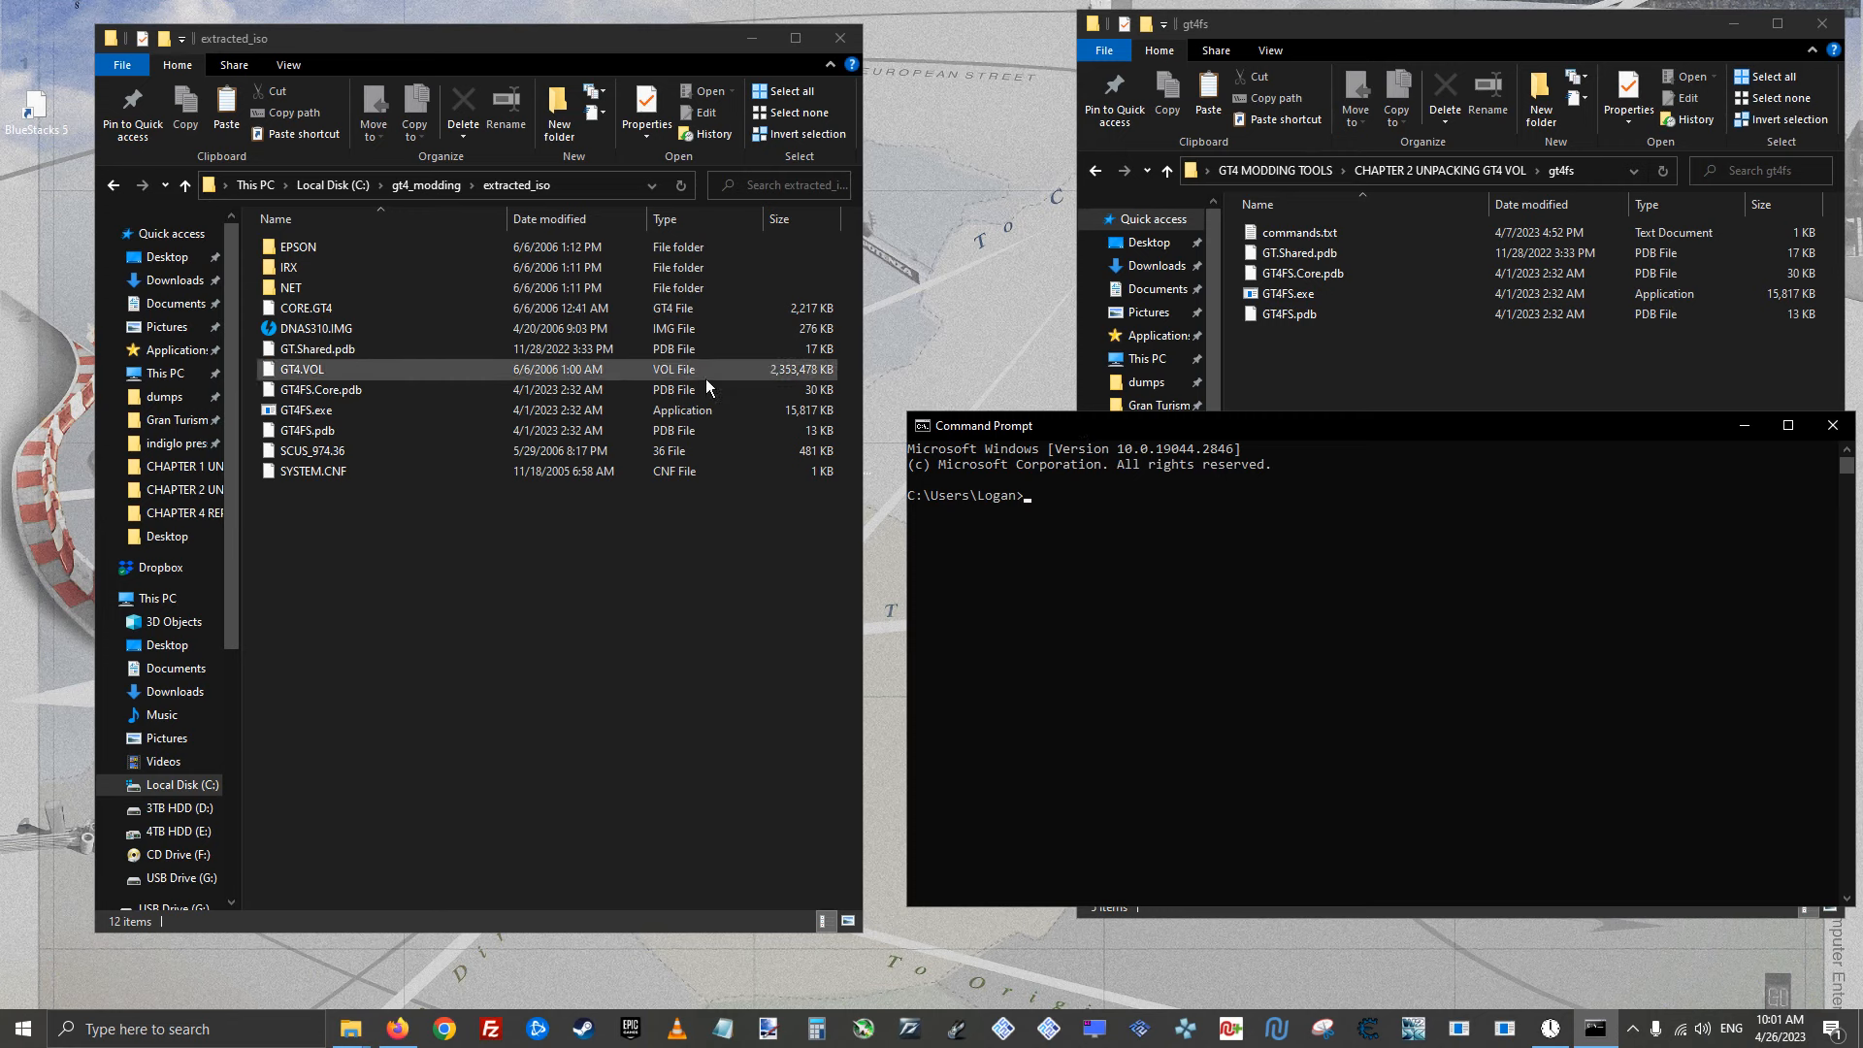
drag(1072, 421, 1060, 397)
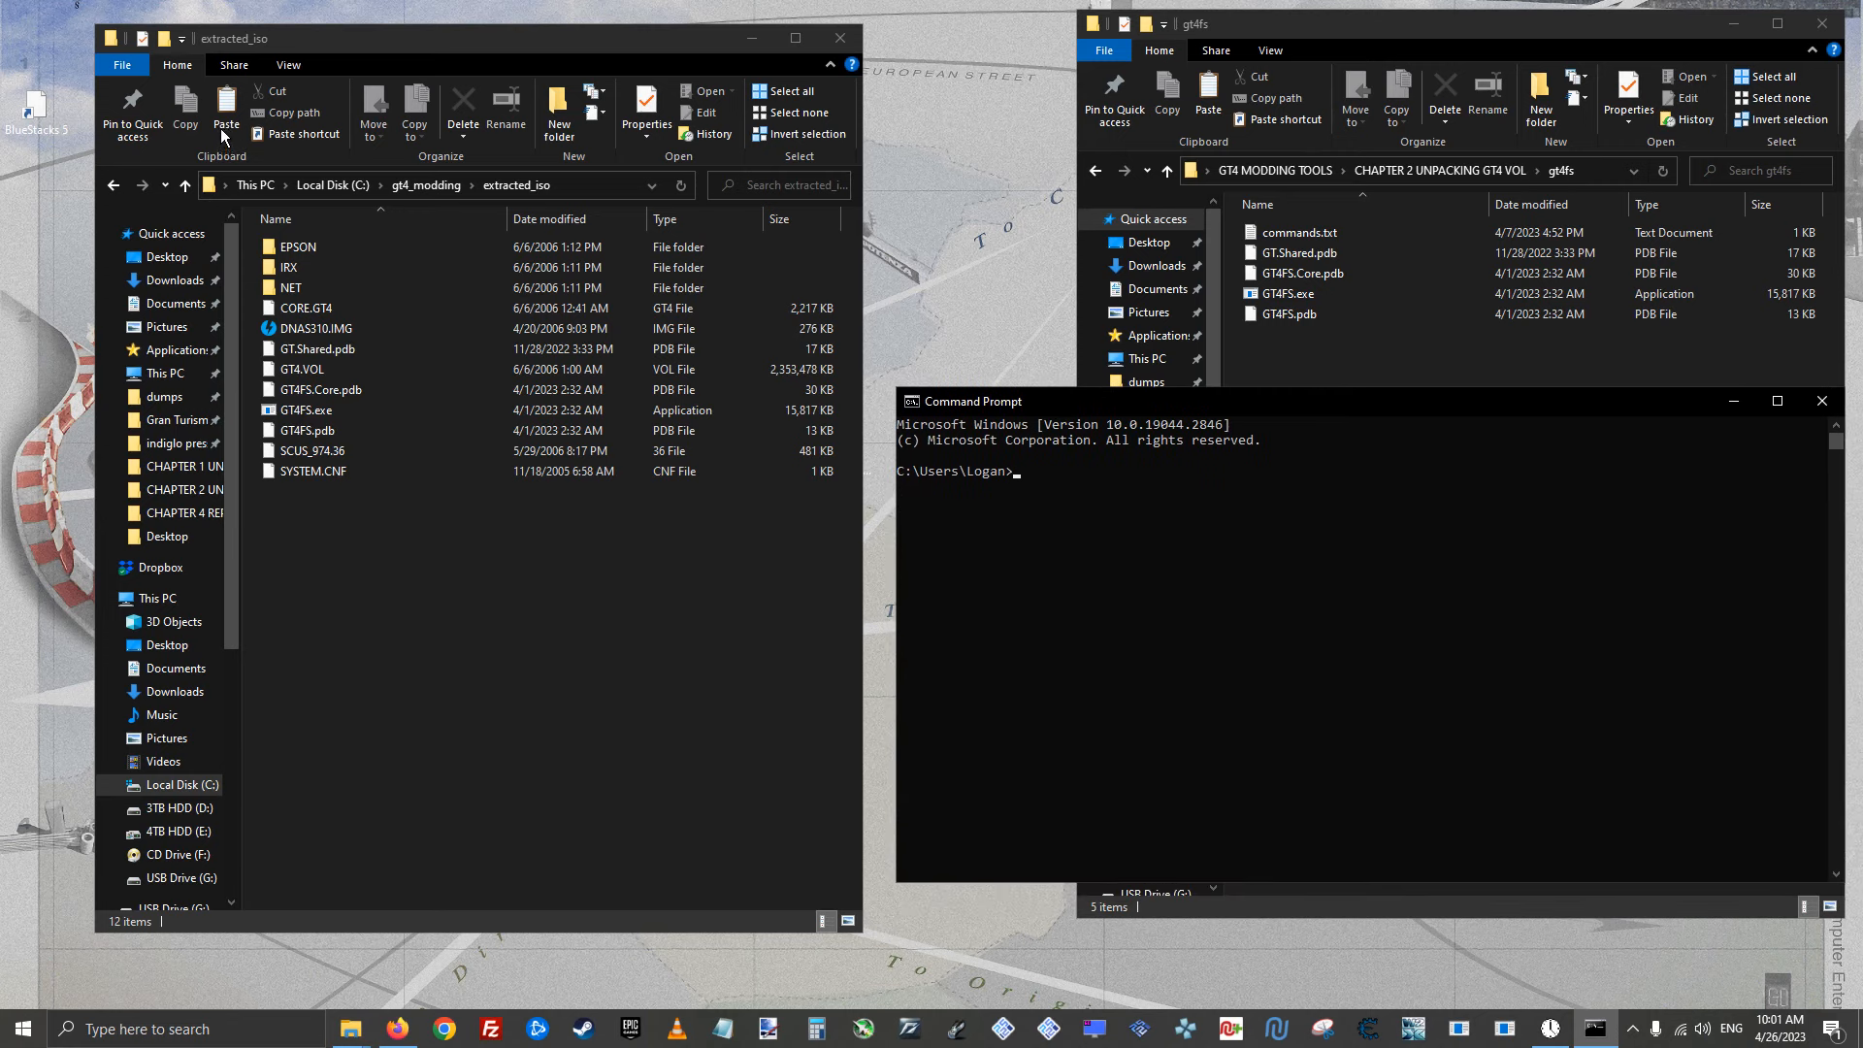
Copy the extracted_iso folder's path and change the Command Prompt directory to C:\gt4_modding\extracted_iso
click(287, 44)
drag(287, 44, 252, 41)
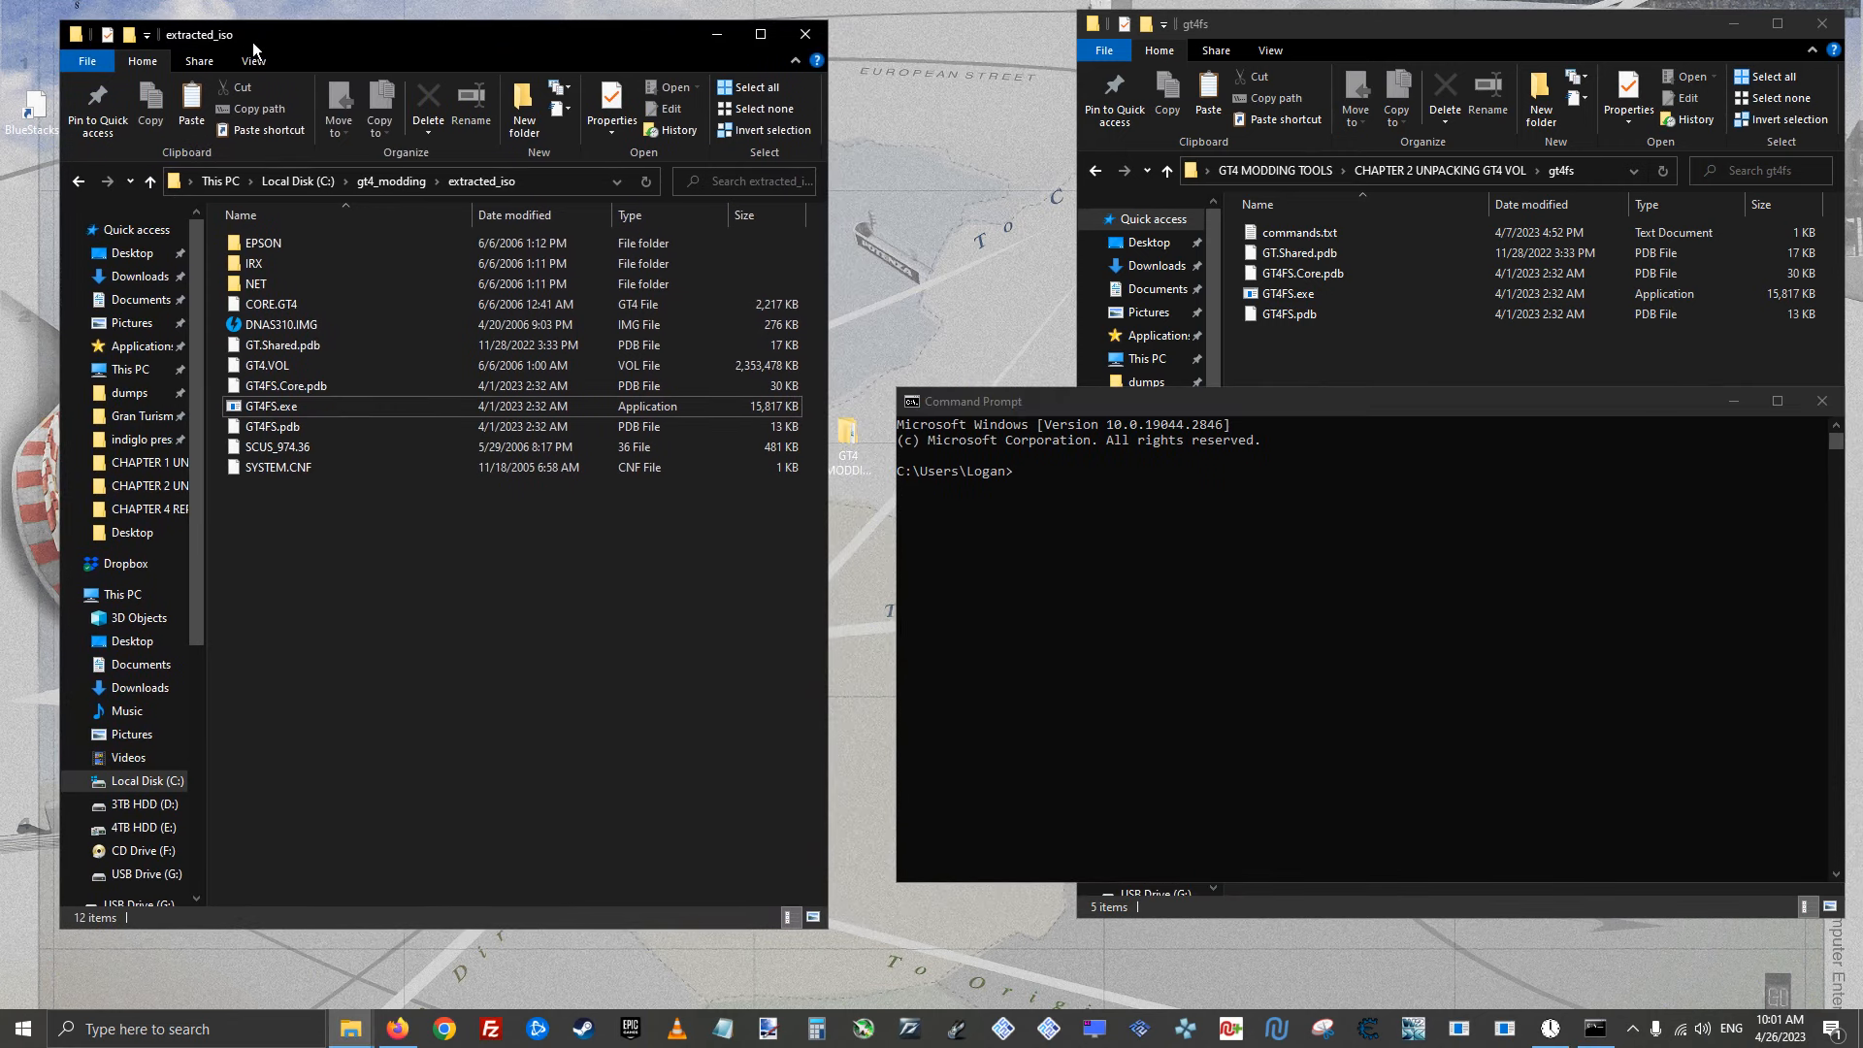
click(175, 188)
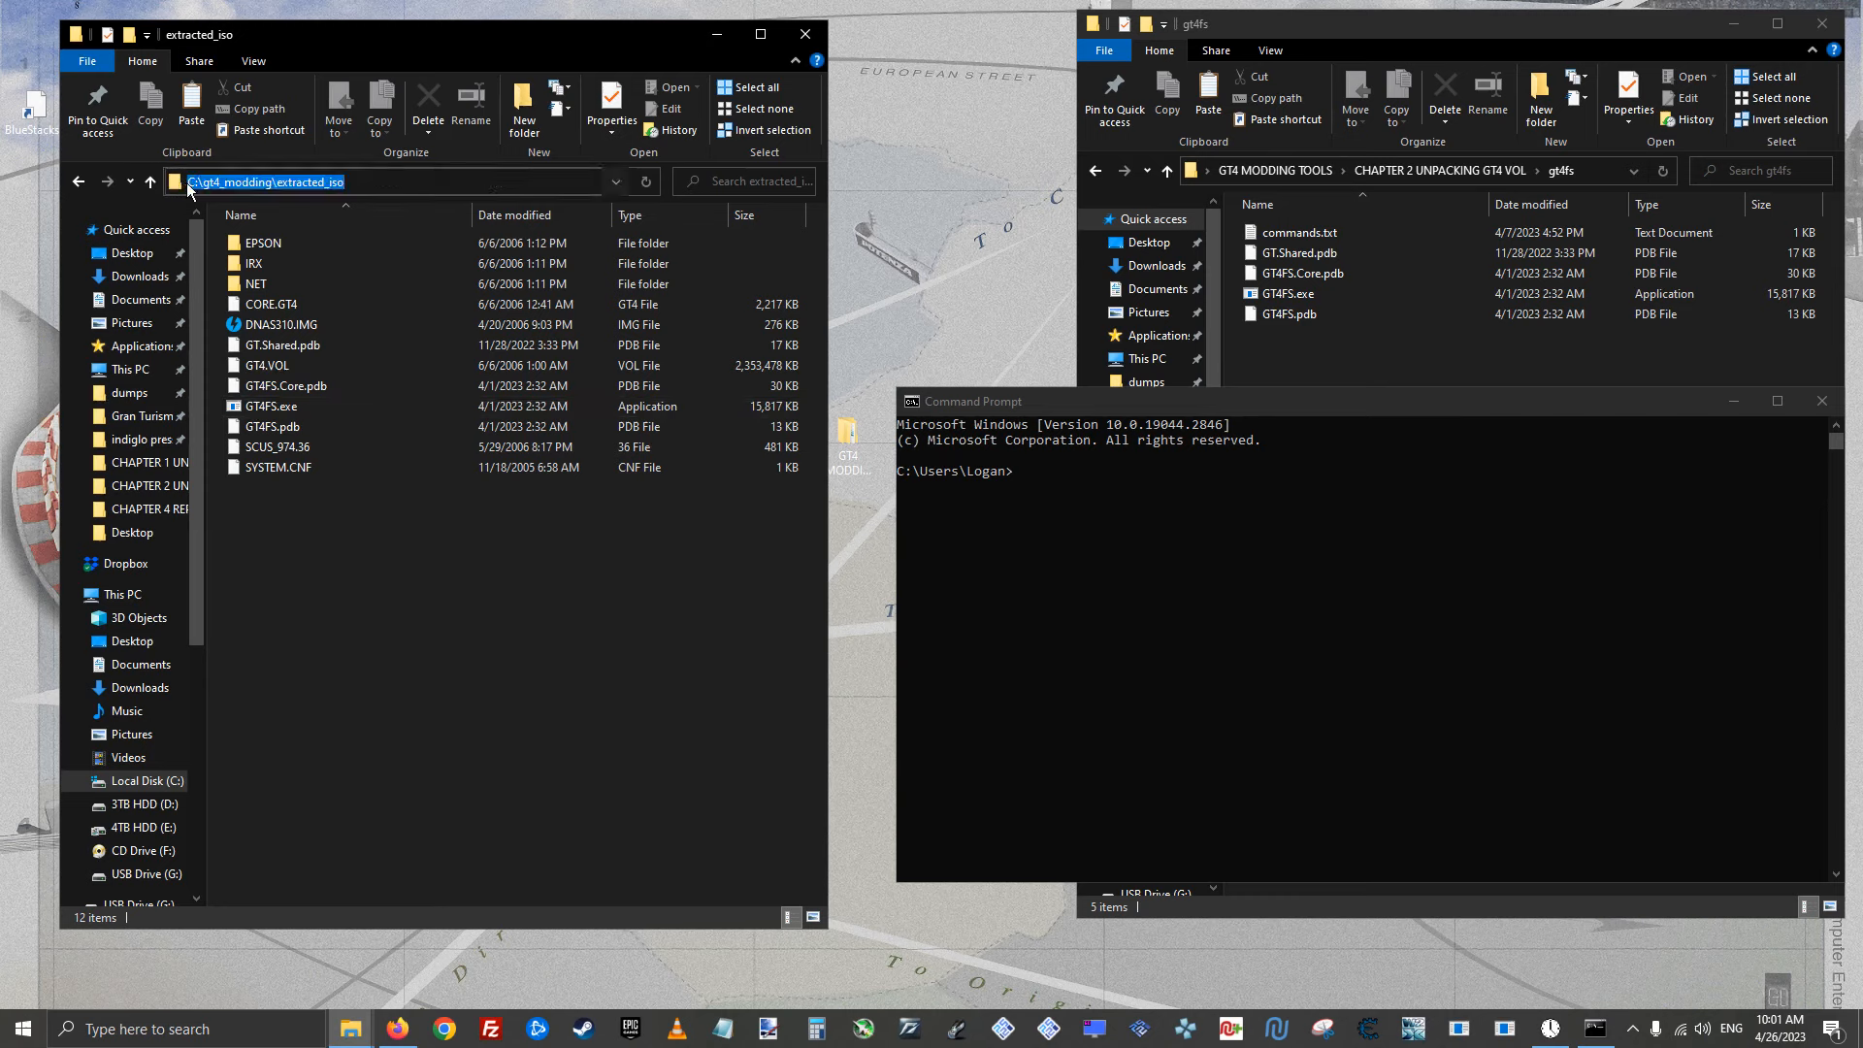
right_click(283, 181)
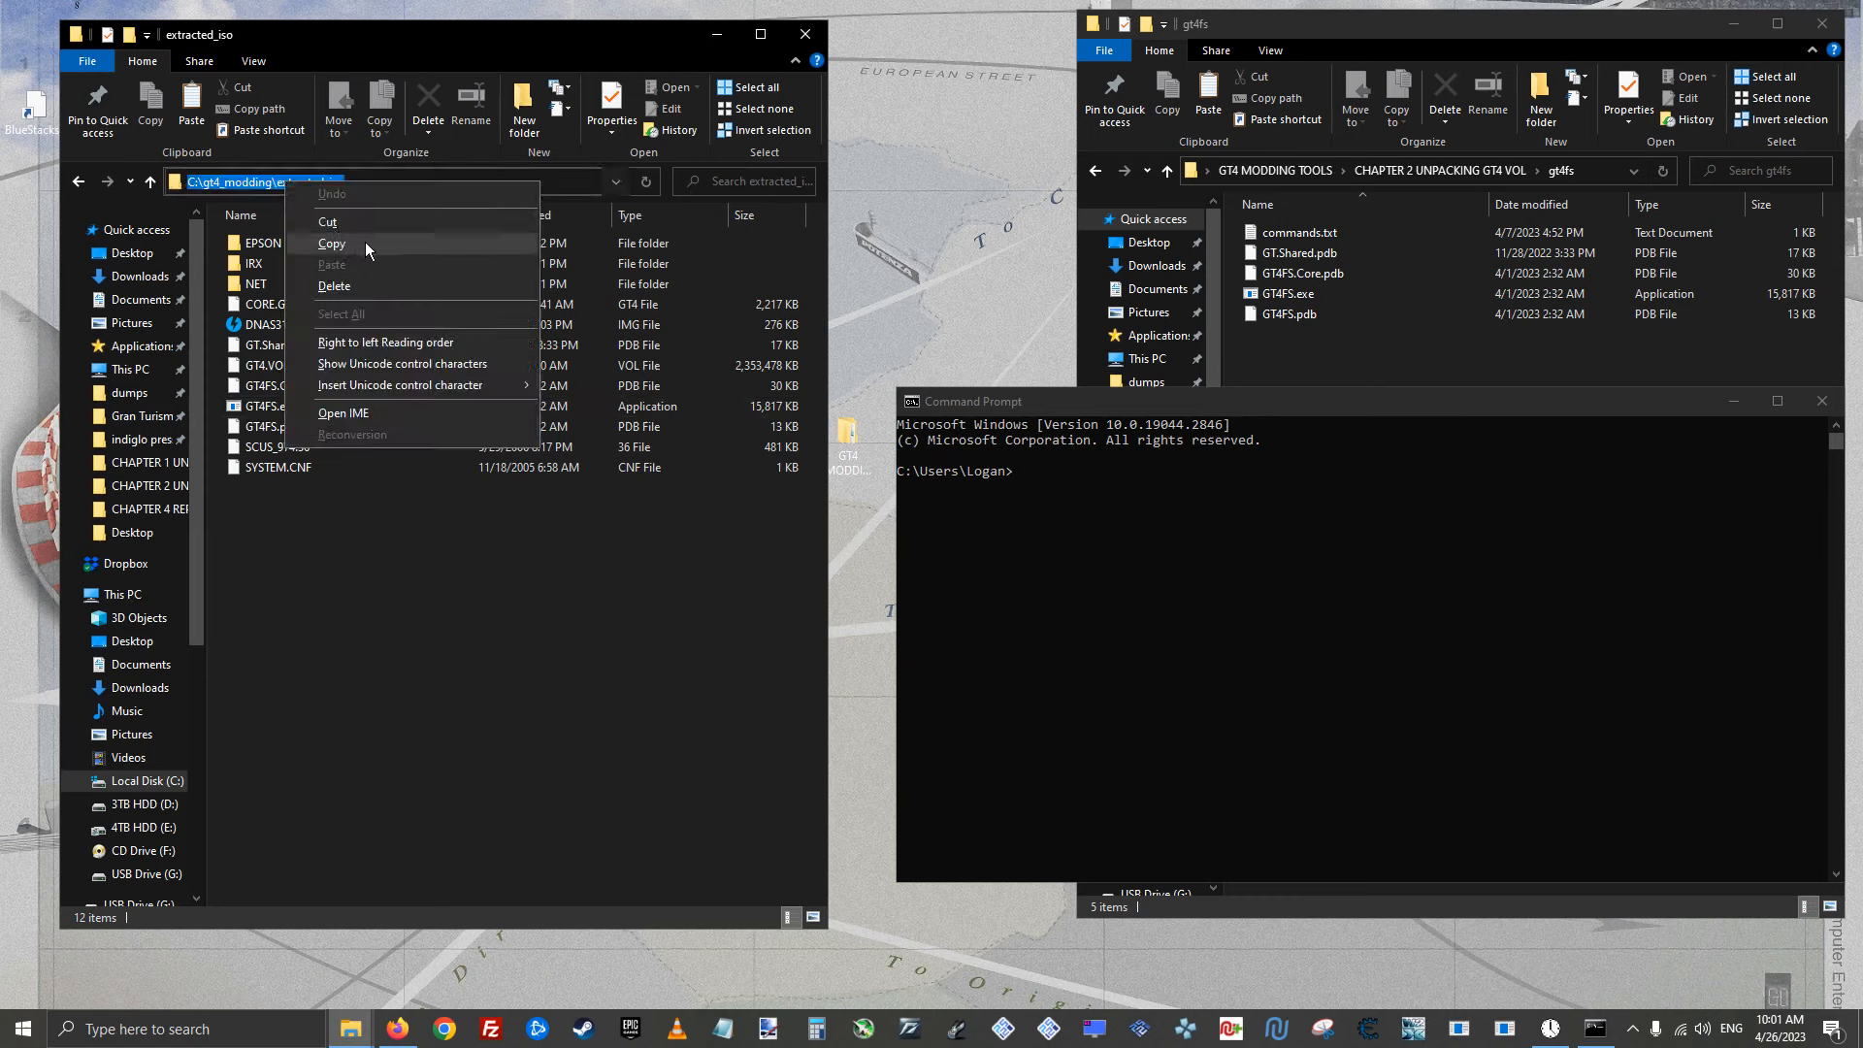
click(365, 241)
click(1029, 402)
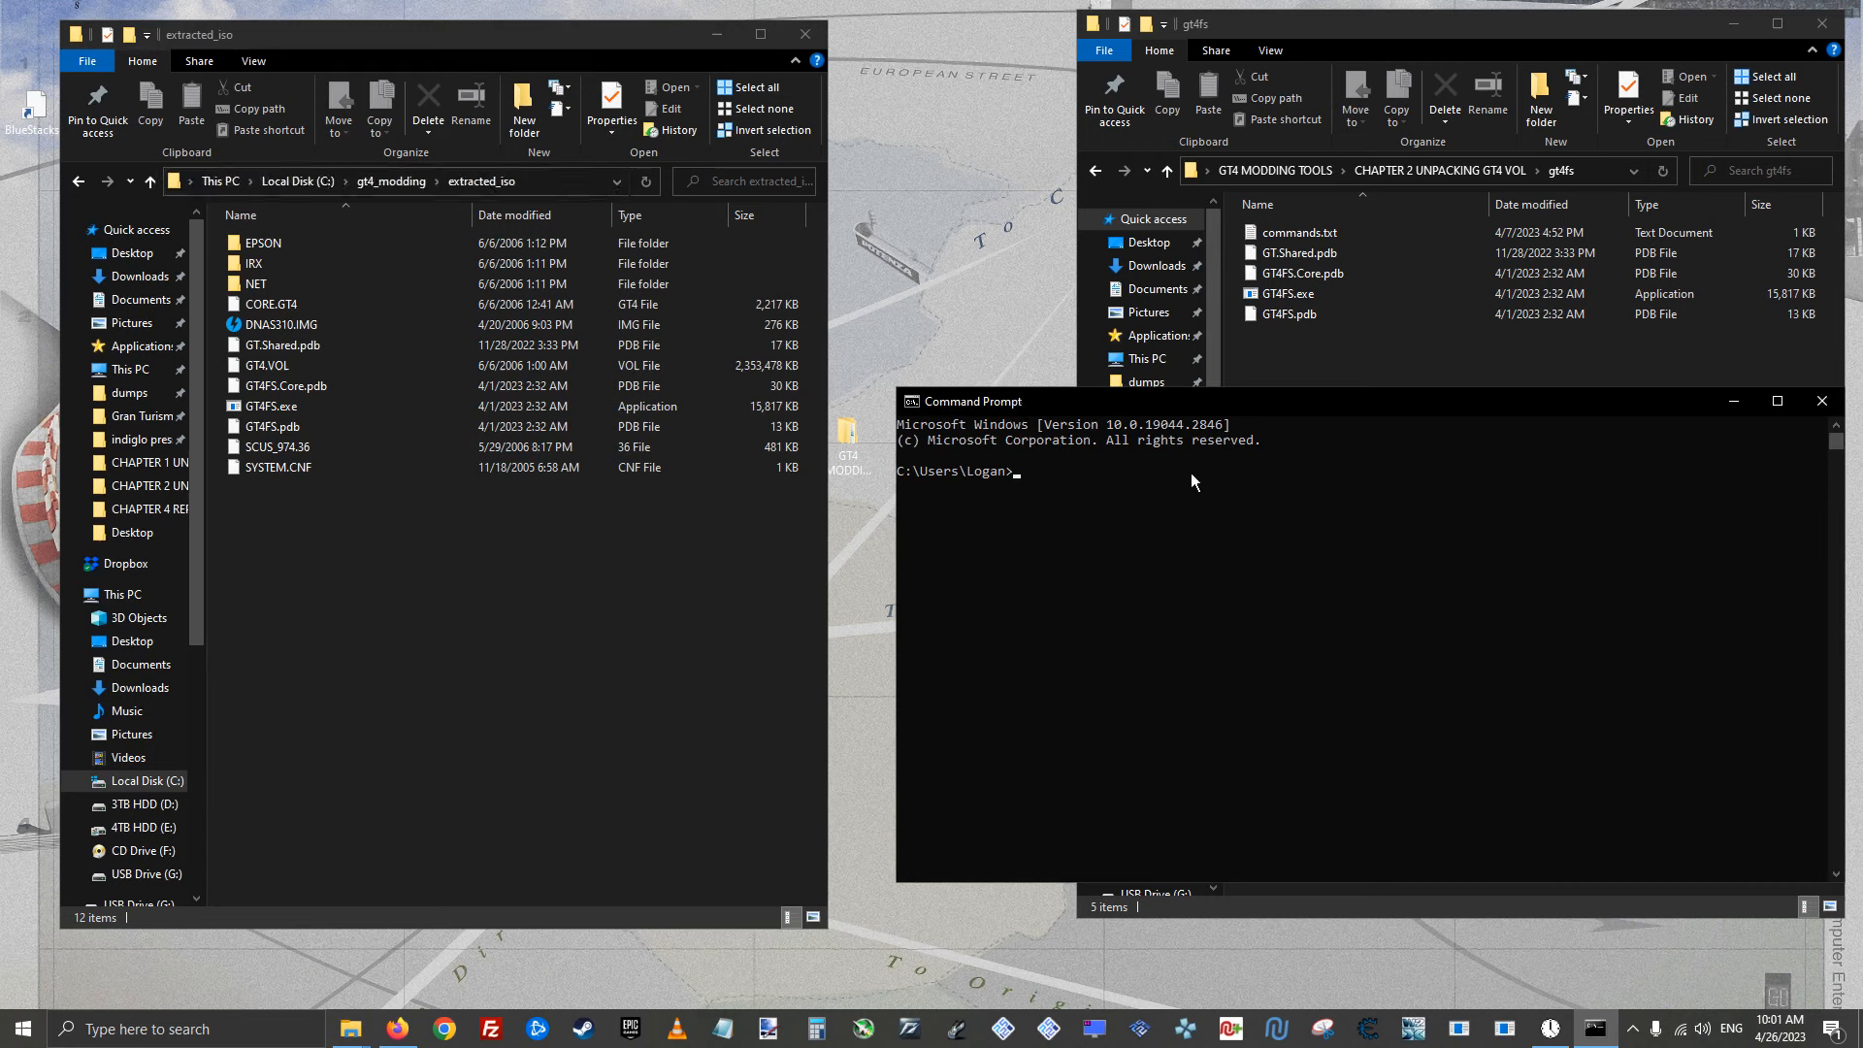
key(ctrl+v)
key(Return)
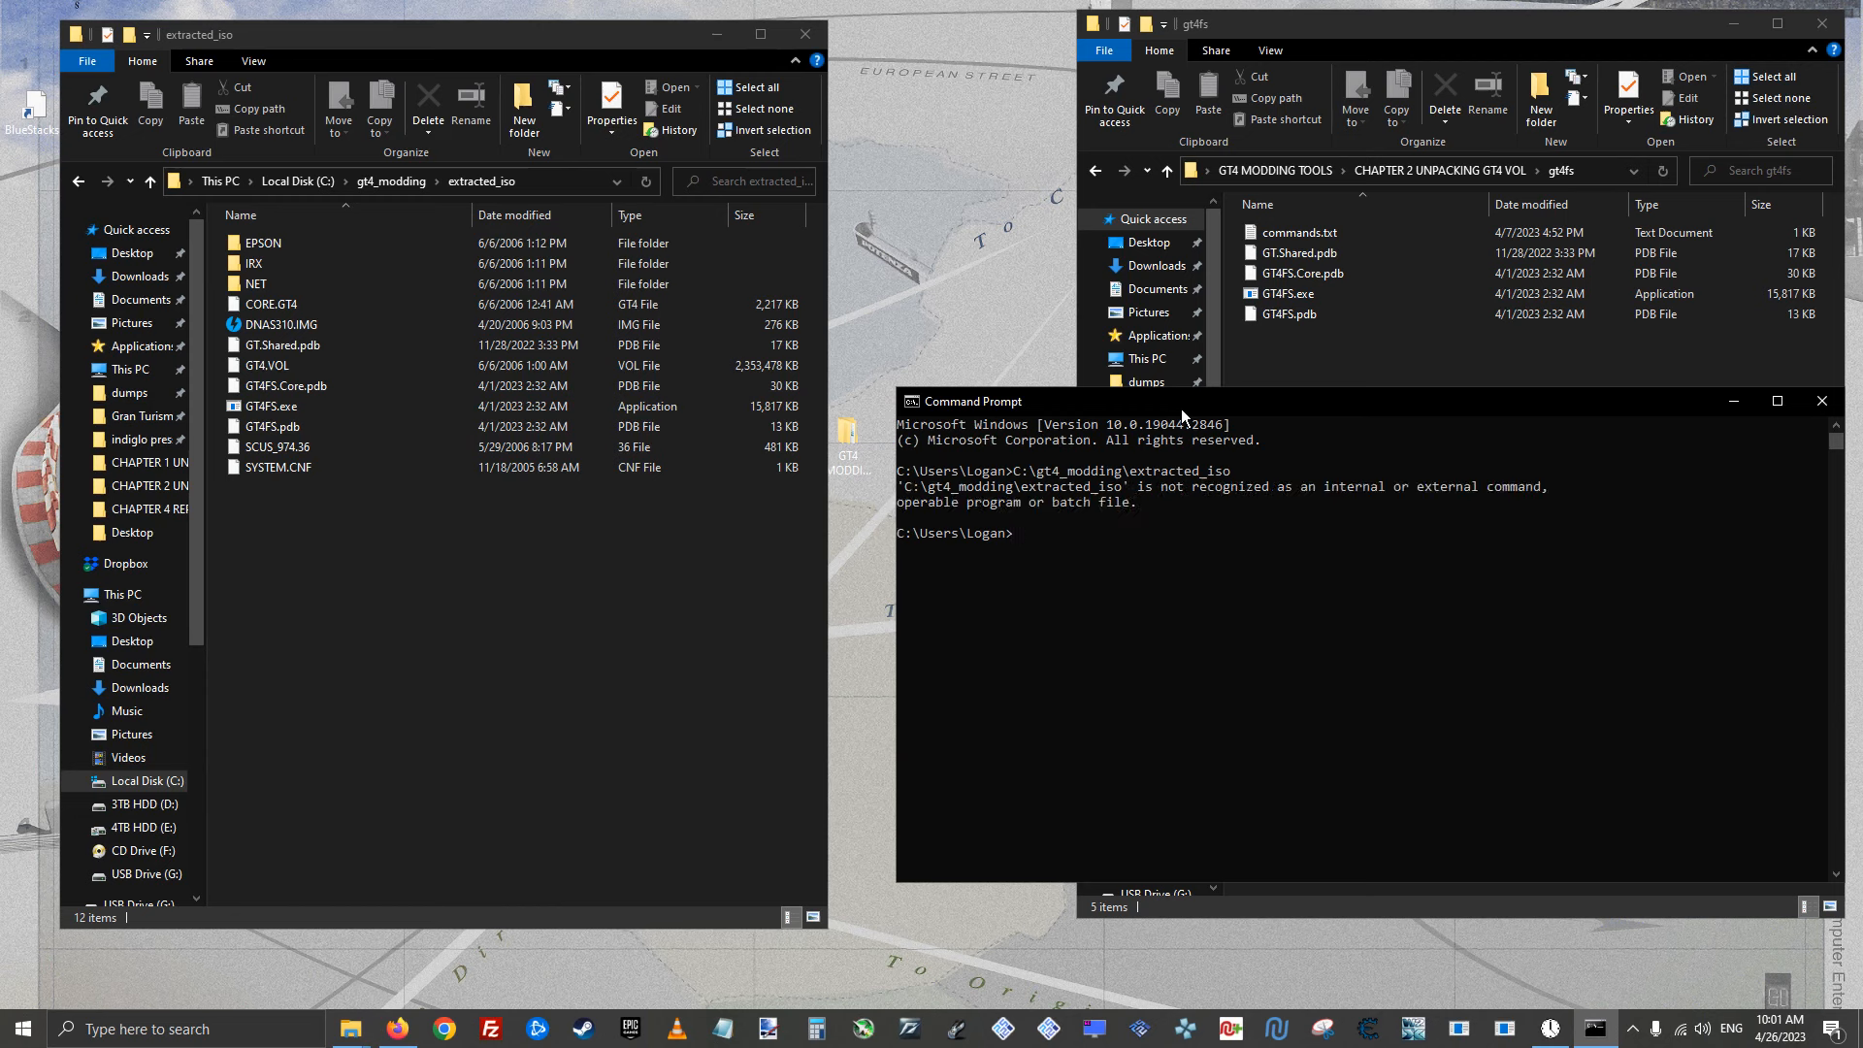
text(cd)
key(ctrl+v)
key(Return)
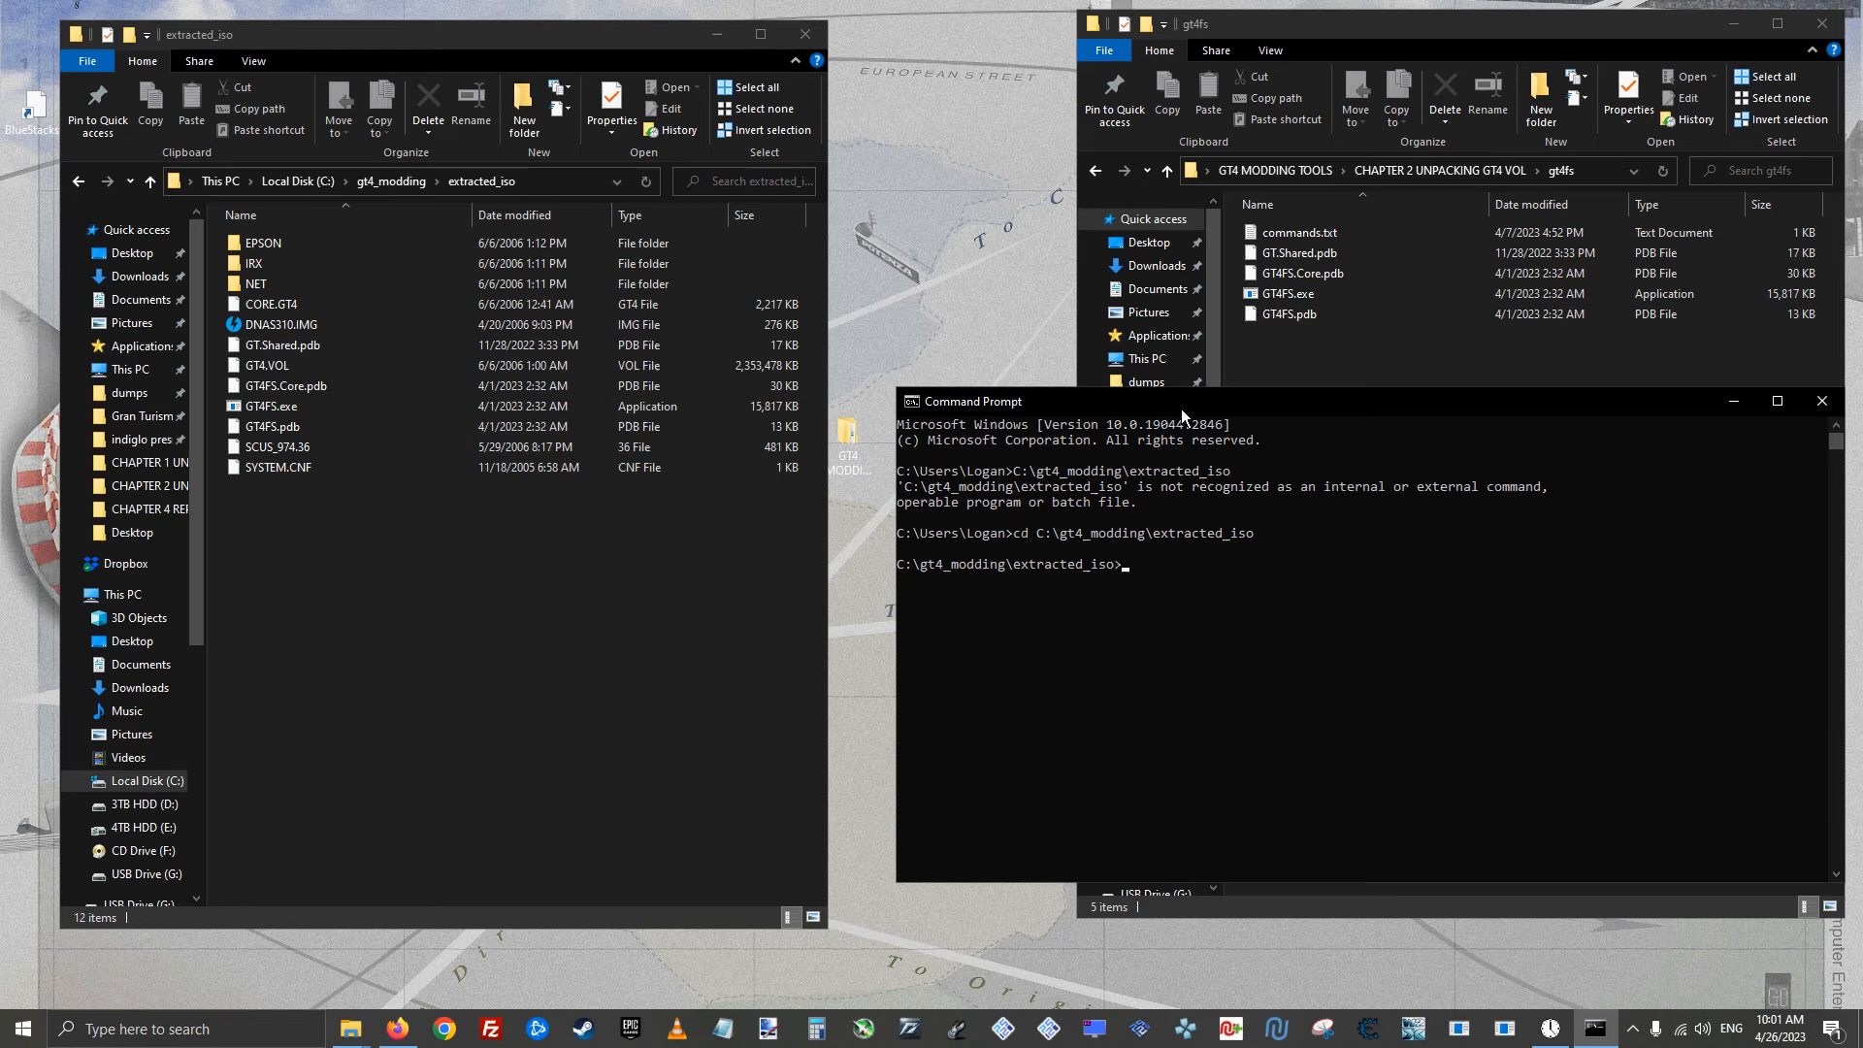
Copy the command GT4FS extract -r GT4.VOL from step 2.txt in CHAPTER 2 UNPACKING GT4 VOL and run it in the Command Prompt
drag(1089, 401, 1079, 396)
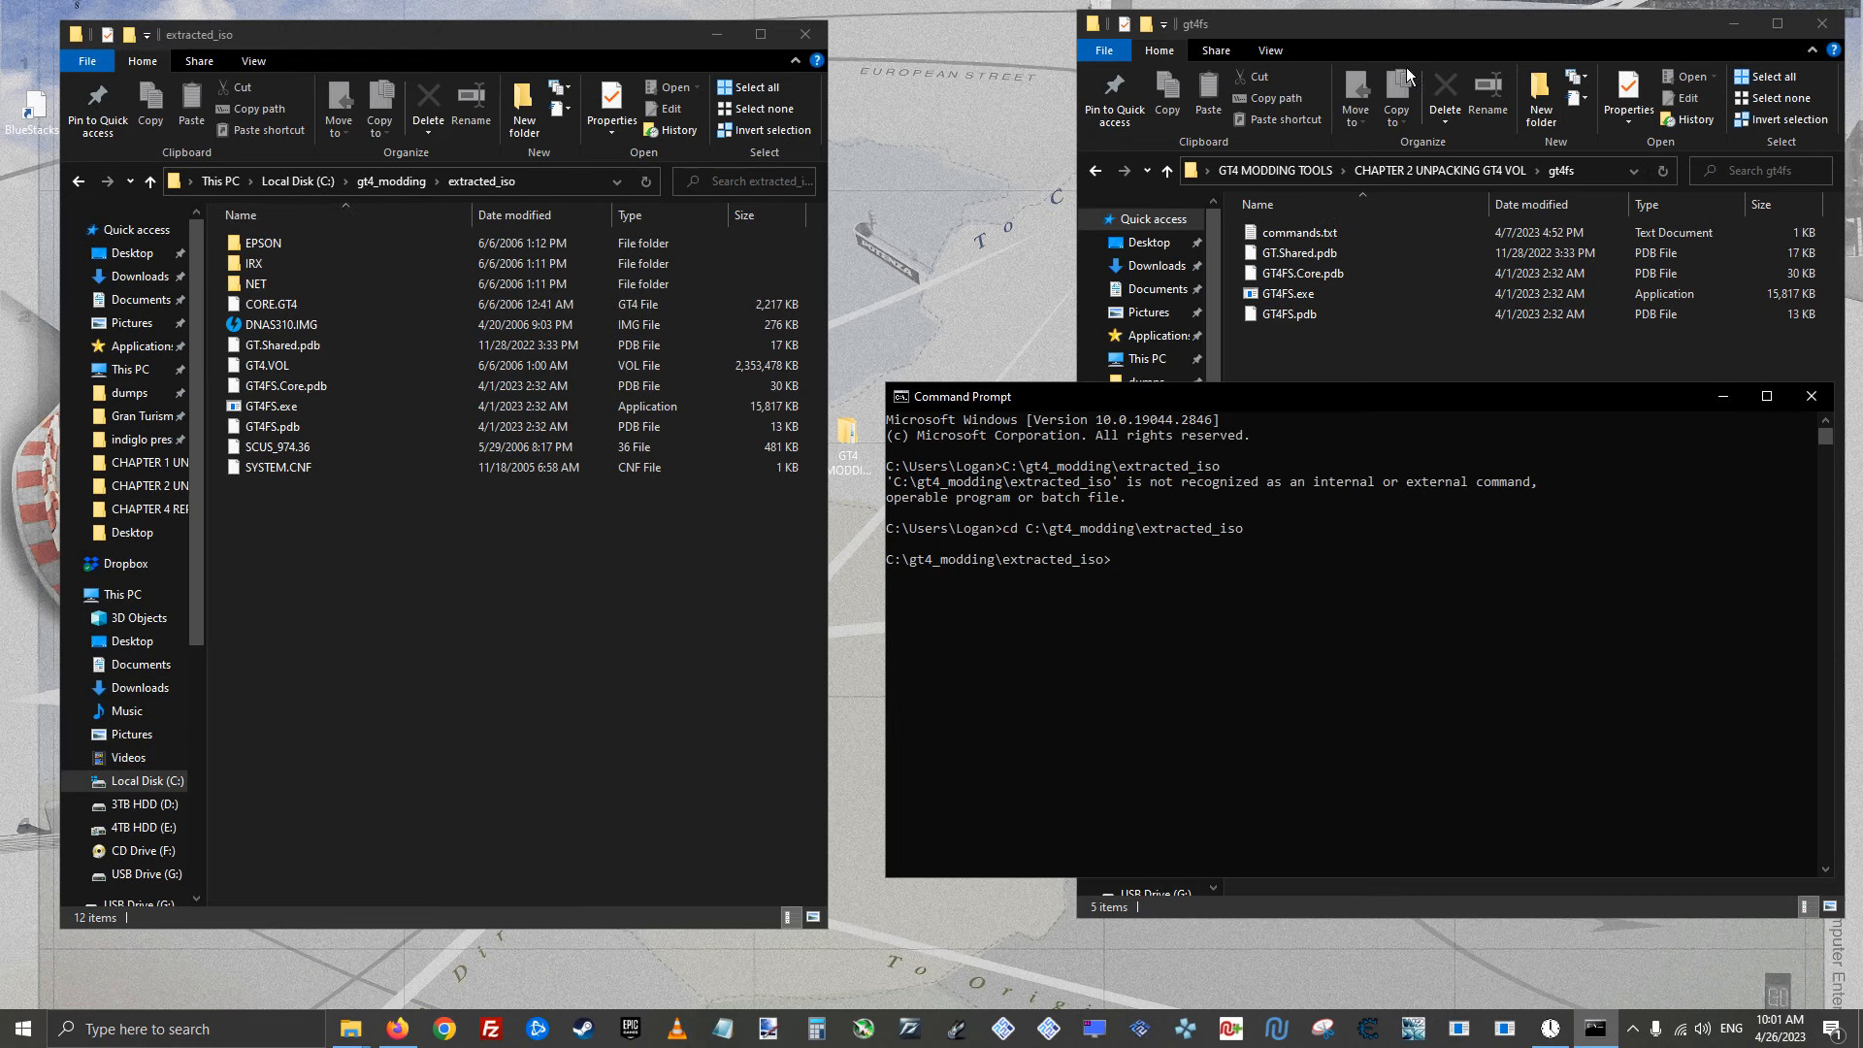
click(1437, 27)
click(1465, 169)
double_click(1335, 253)
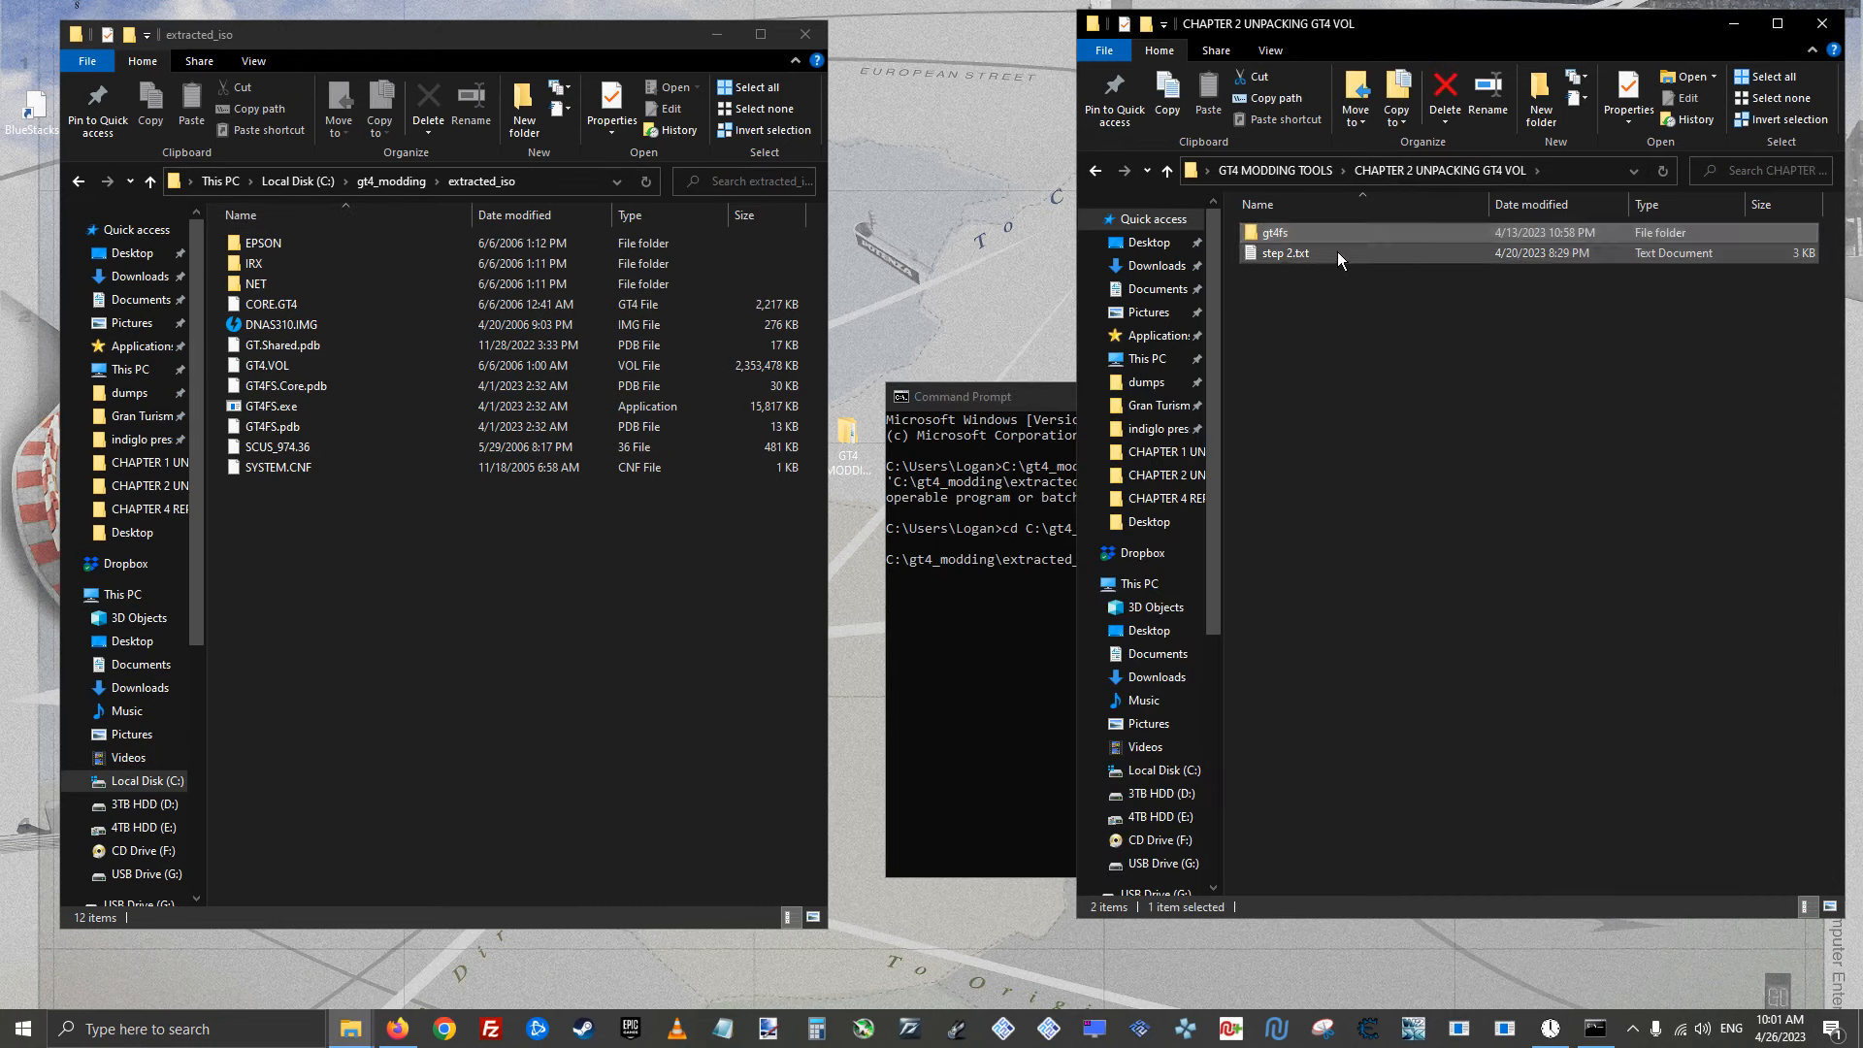
drag(842, 588, 1030, 585)
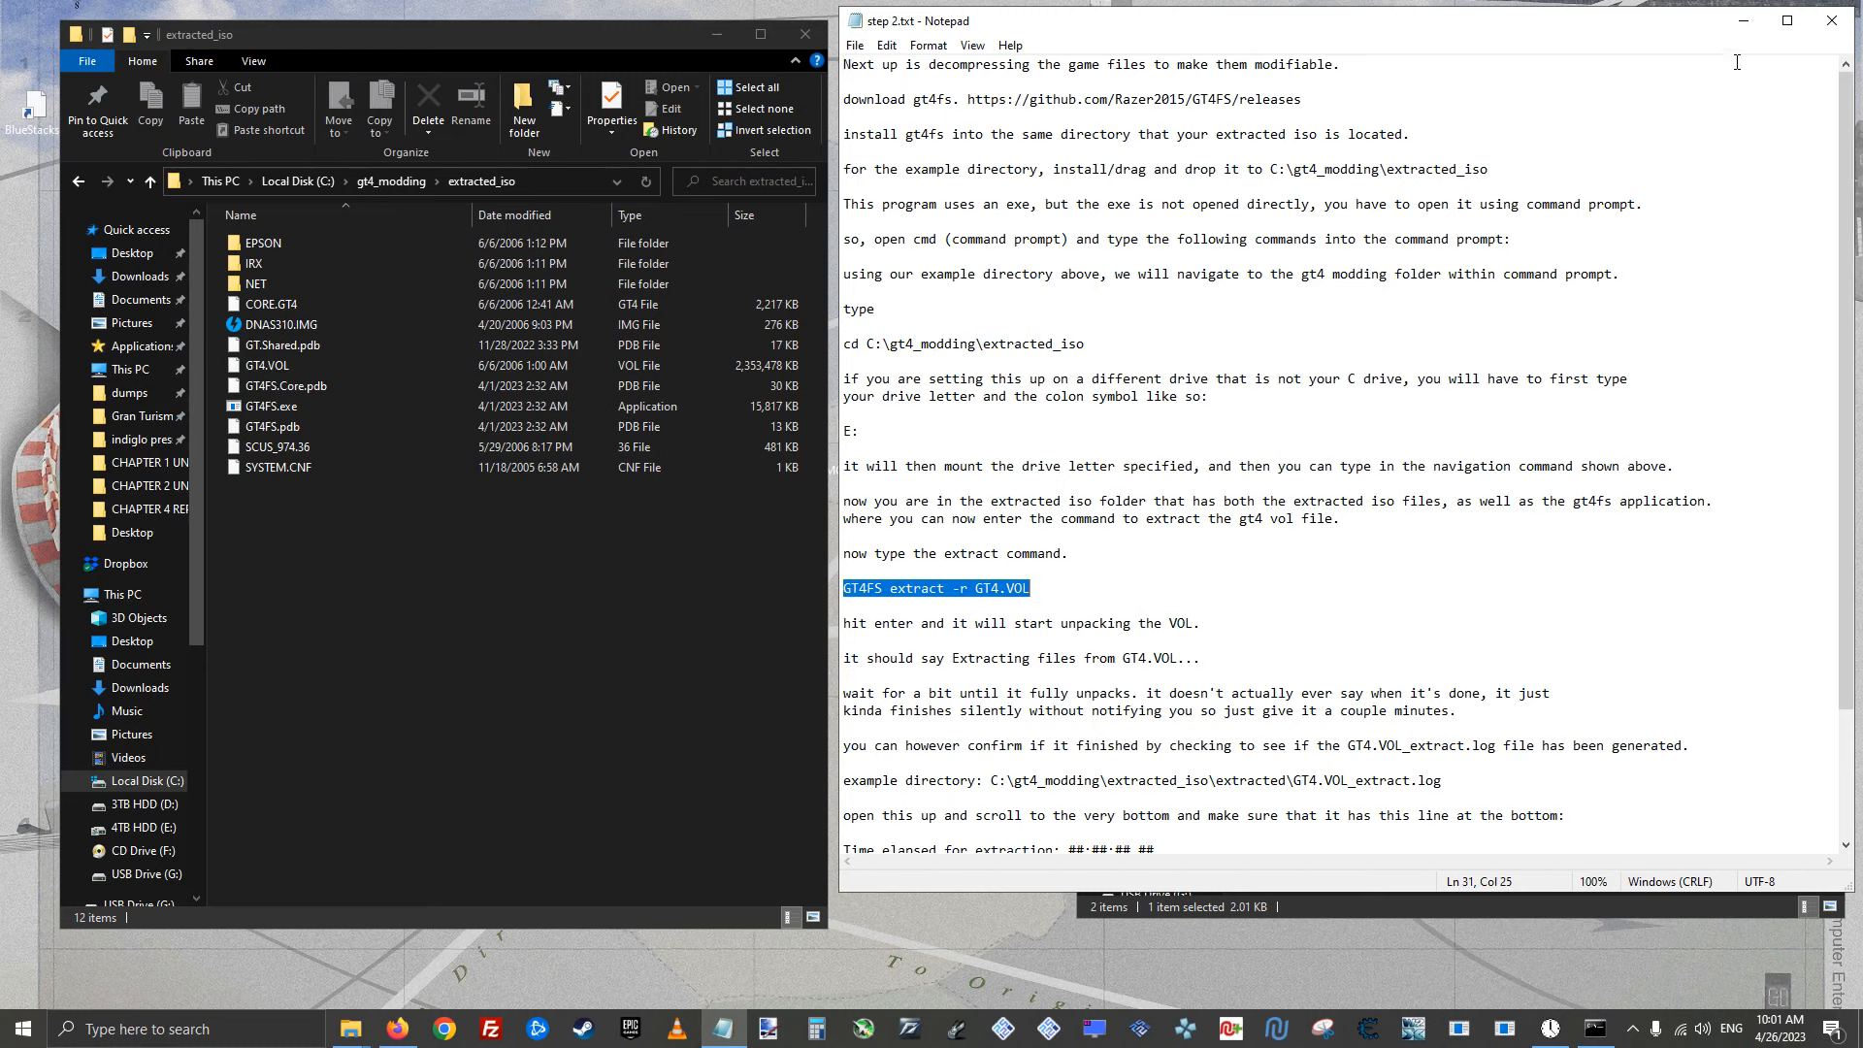
click(1832, 21)
click(1011, 400)
key(ctrl+v)
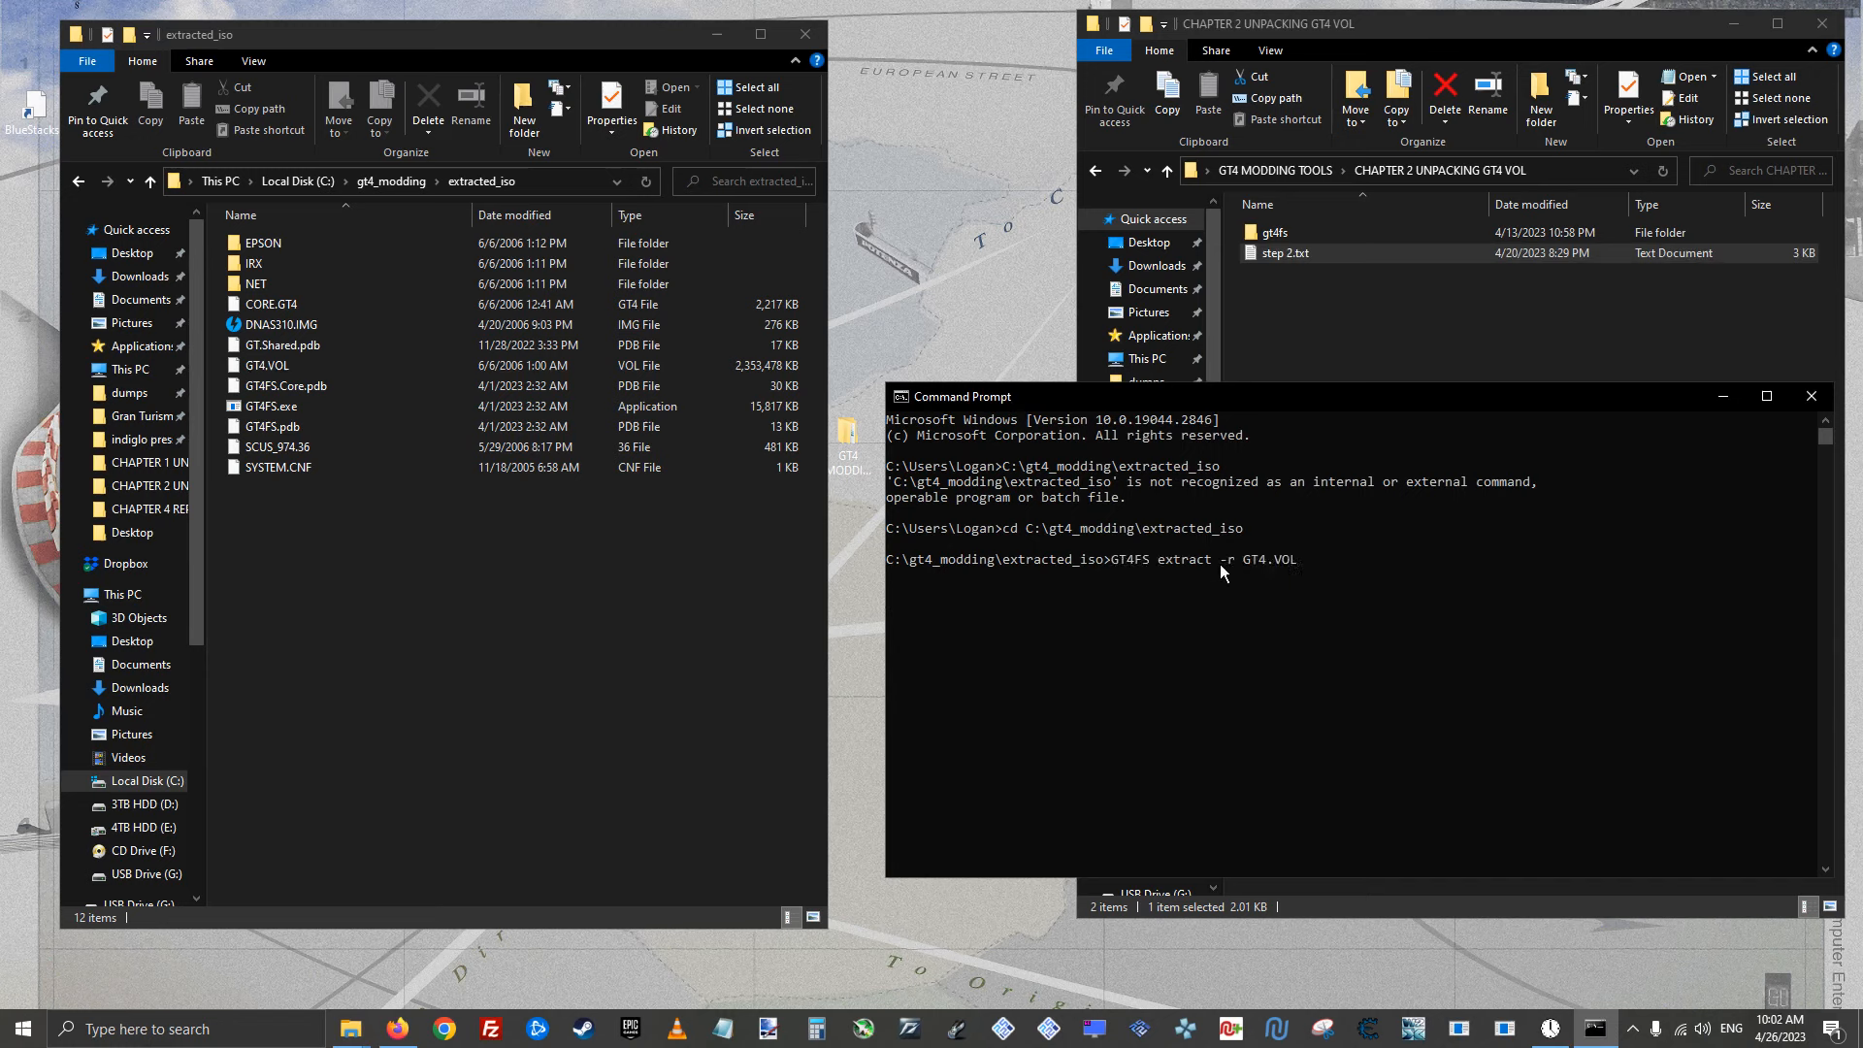
key(Return)
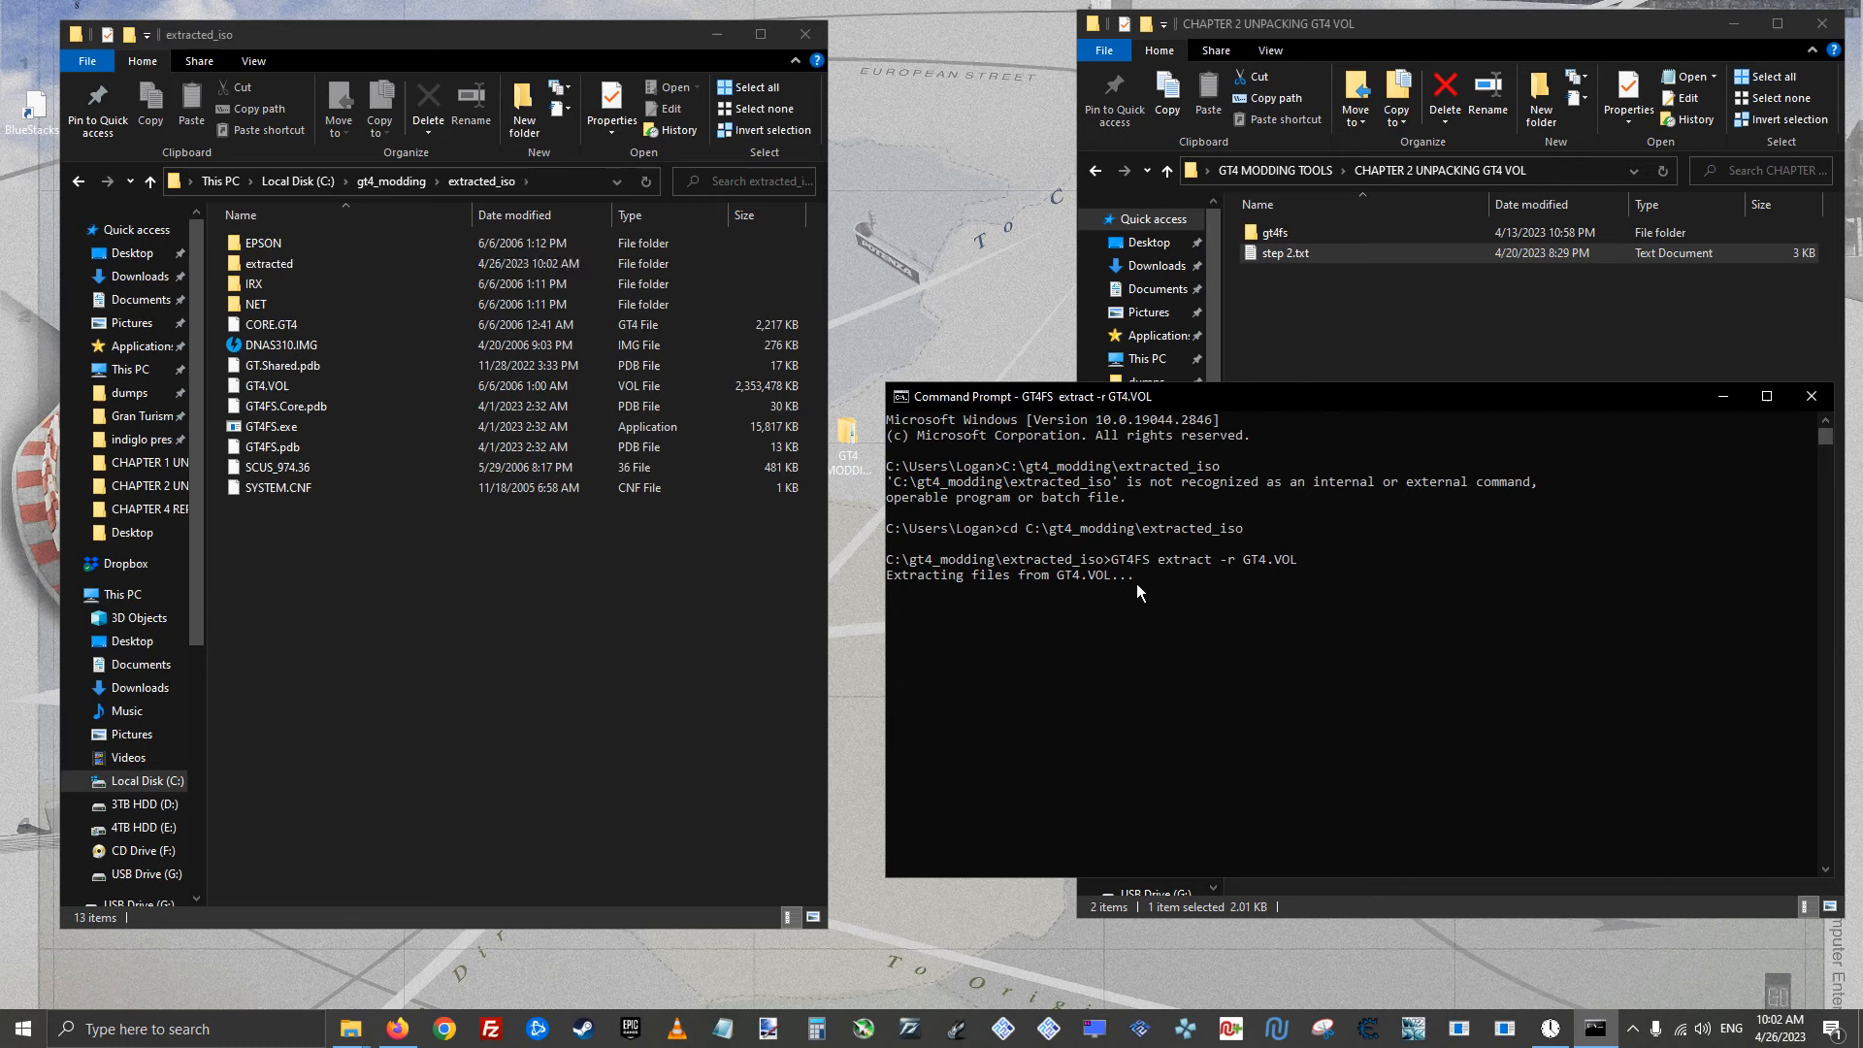
Open the extracted folder inside extracted_iso and reposition its window beside the Command Prompt
click(363, 266)
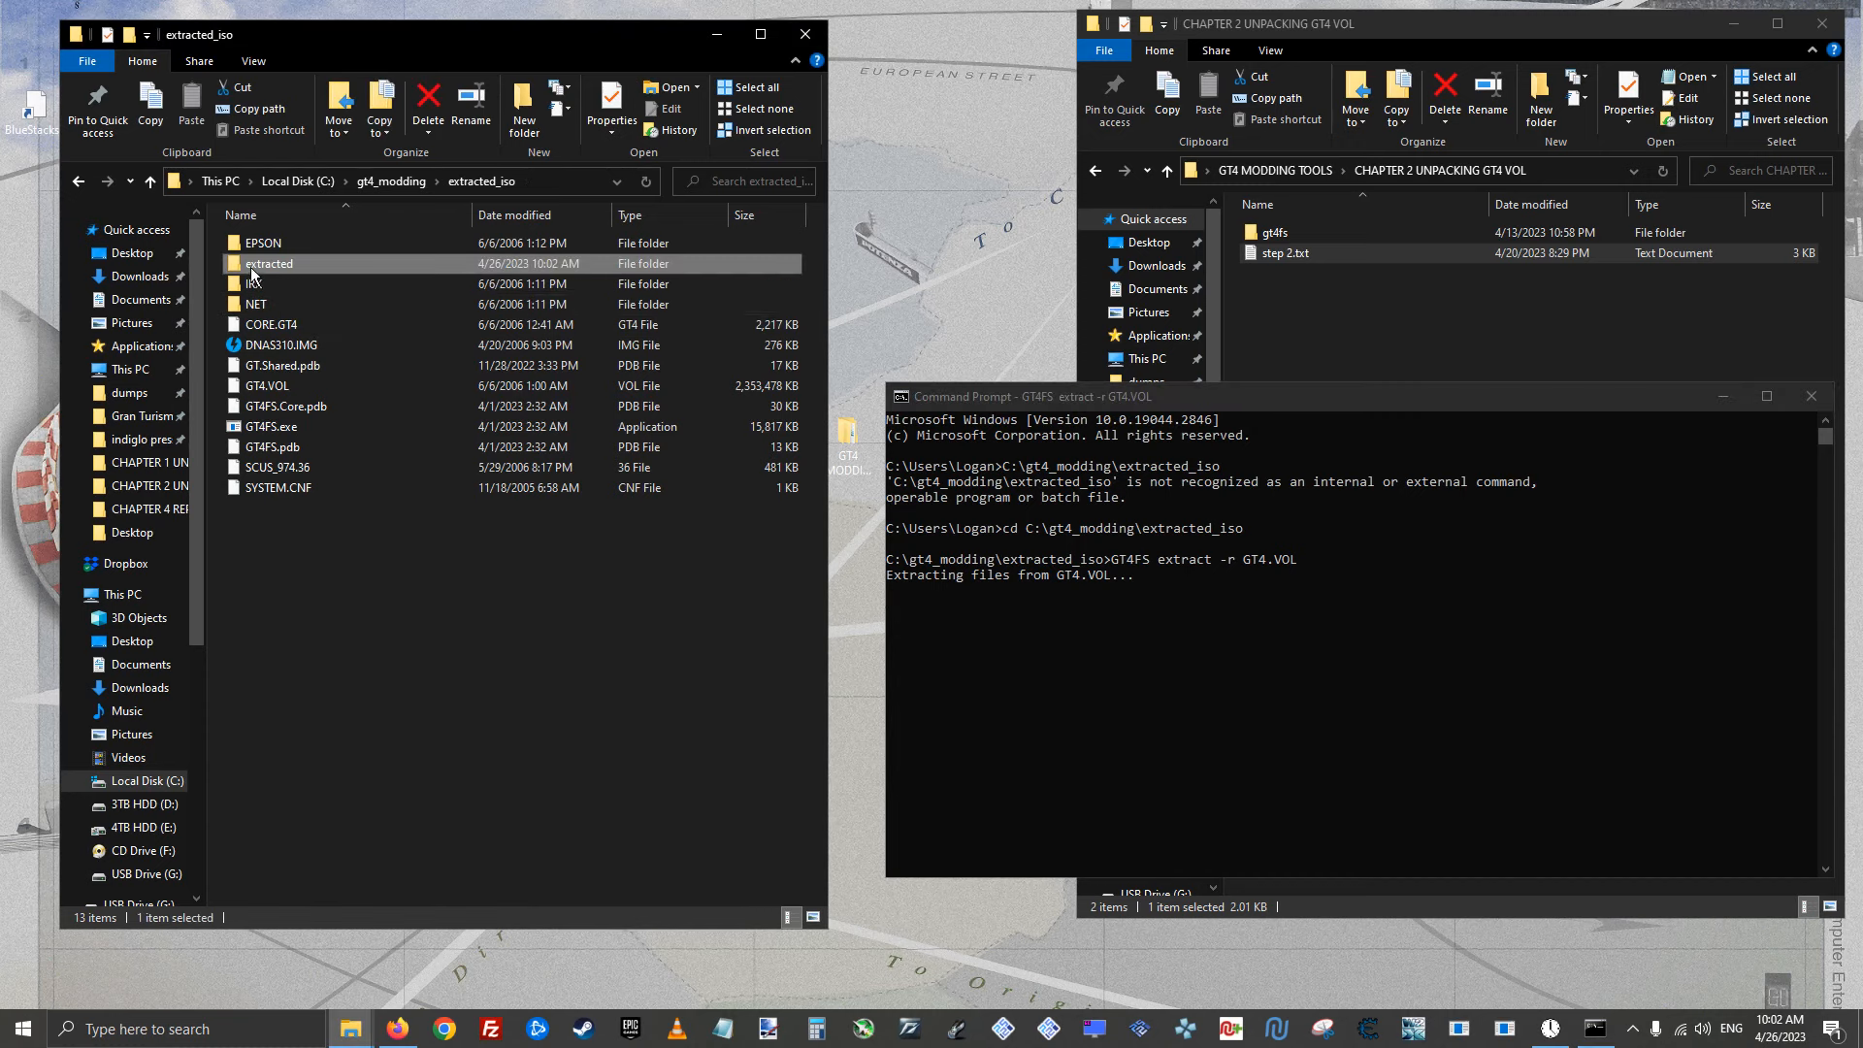
double_click(333, 264)
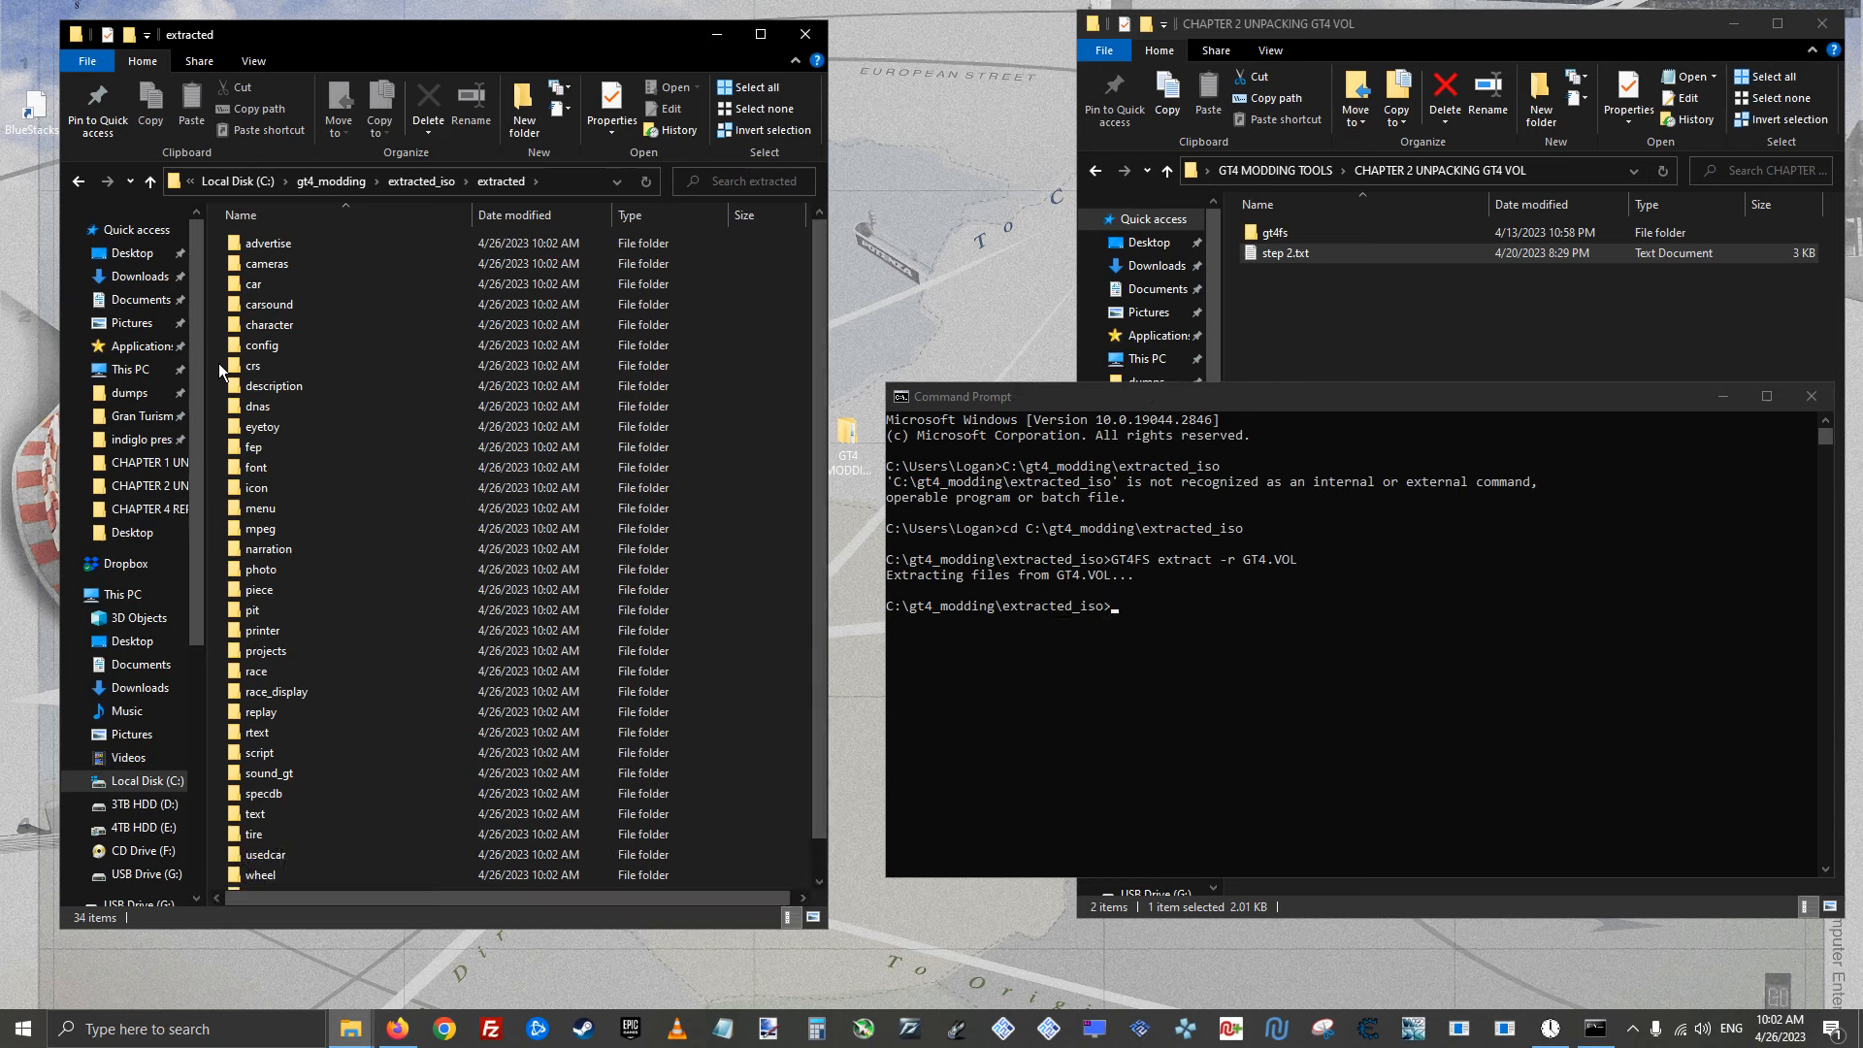
click(1025, 408)
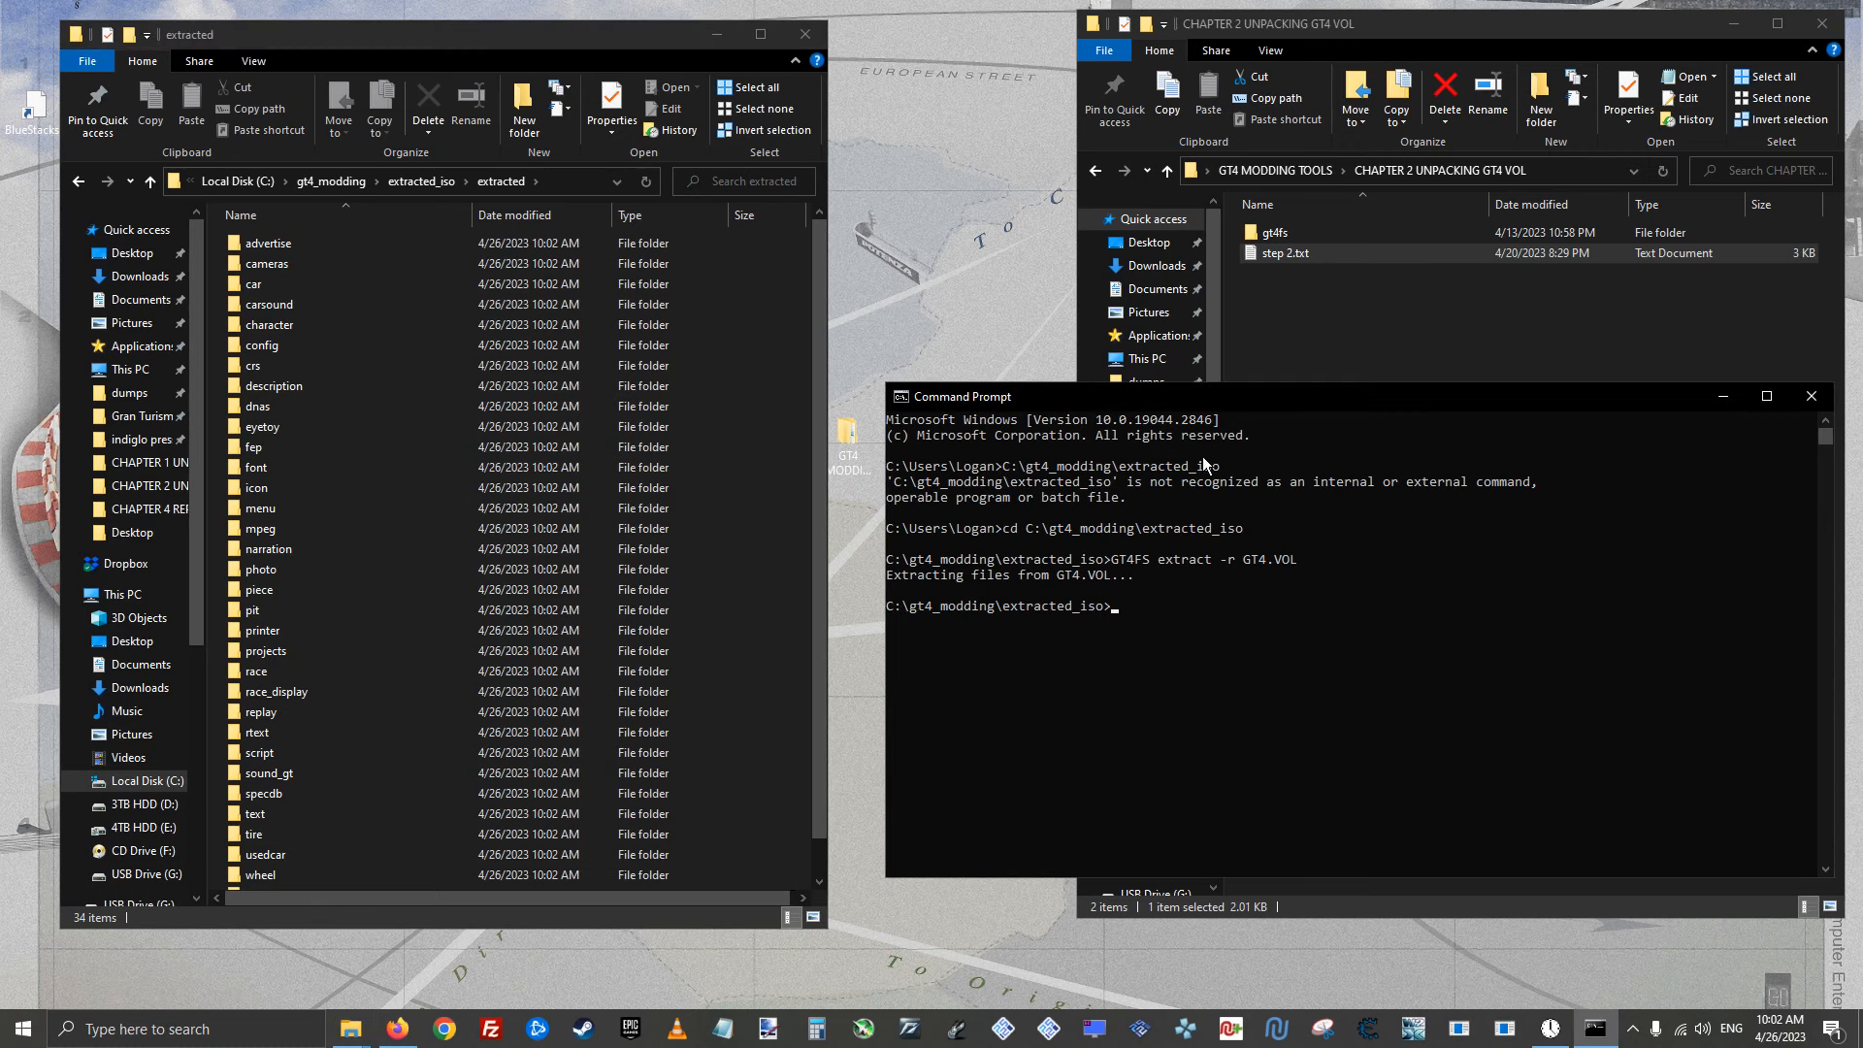
drag(593, 47, 592, 35)
Open GT4.VOL_extract.log, check the elapsed extraction time line at its end and close the log
scroll(510, 532, down, 1)
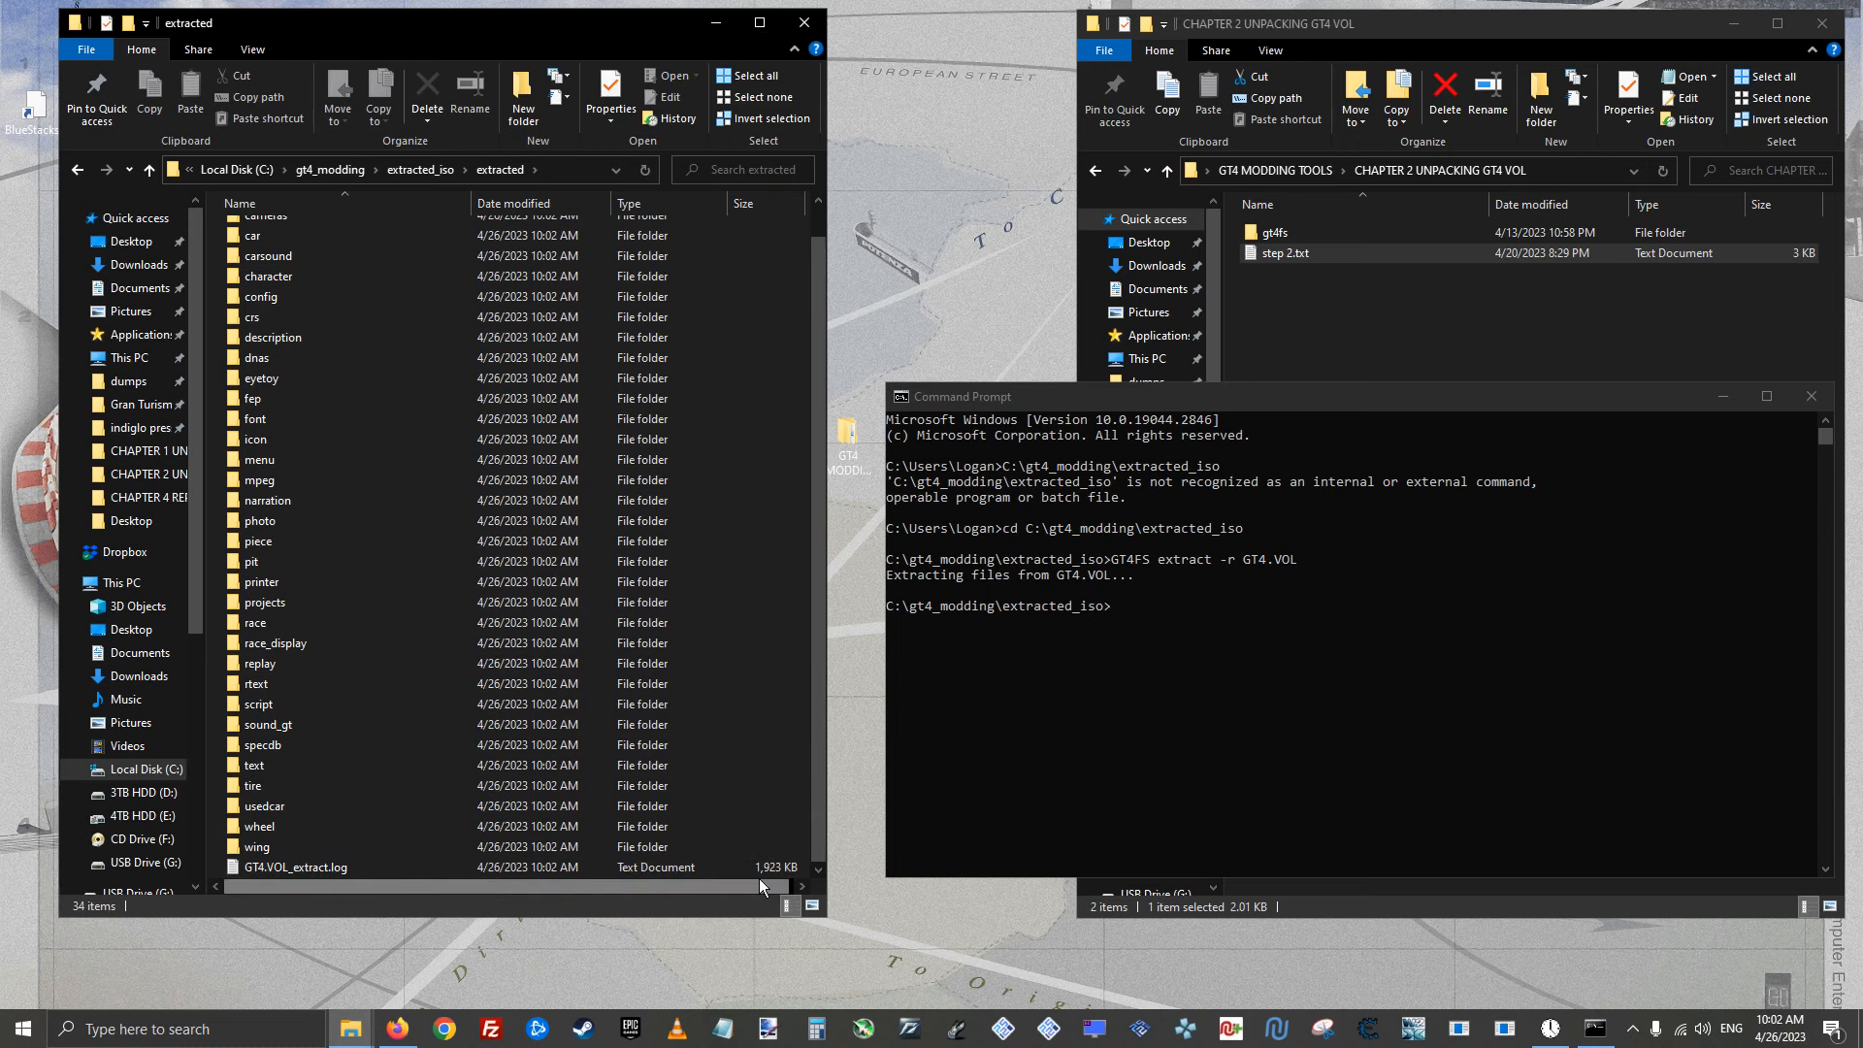
double_click(522, 871)
drag(1846, 70, 1847, 831)
drag(1155, 798, 840, 799)
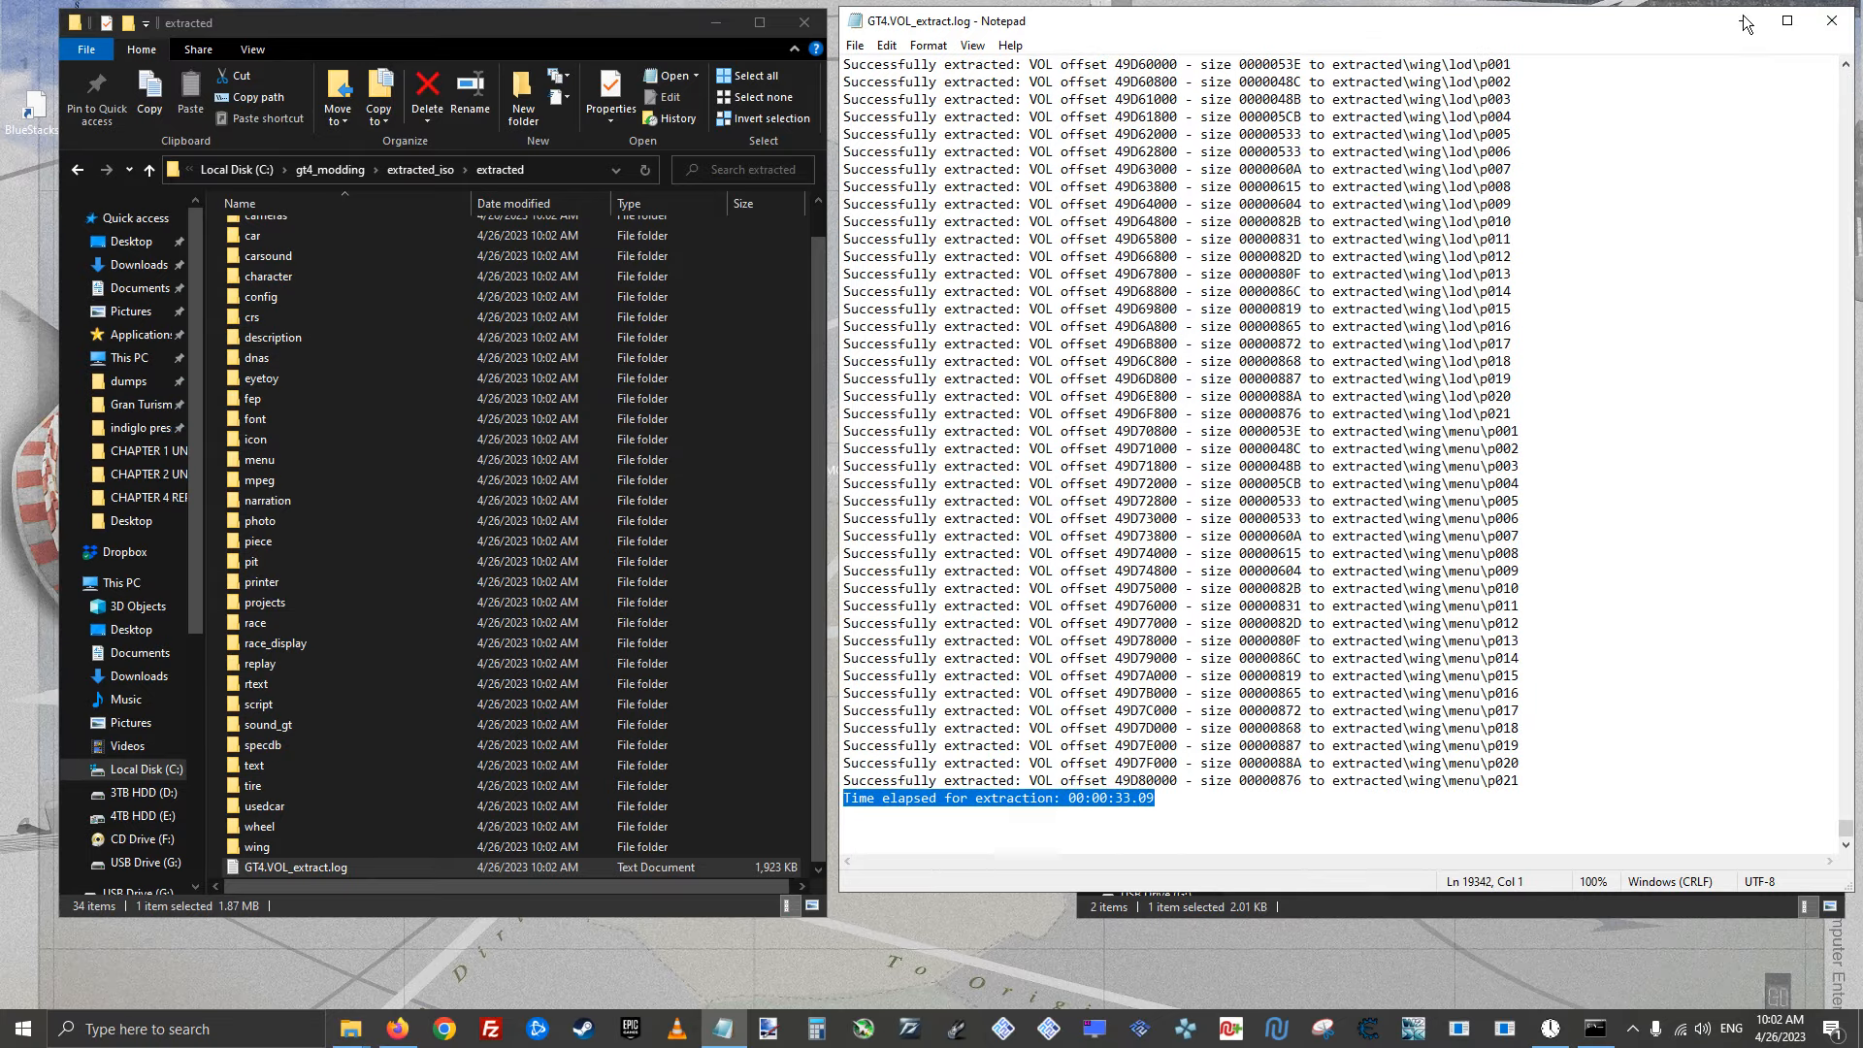
click(1832, 20)
click(807, 788)
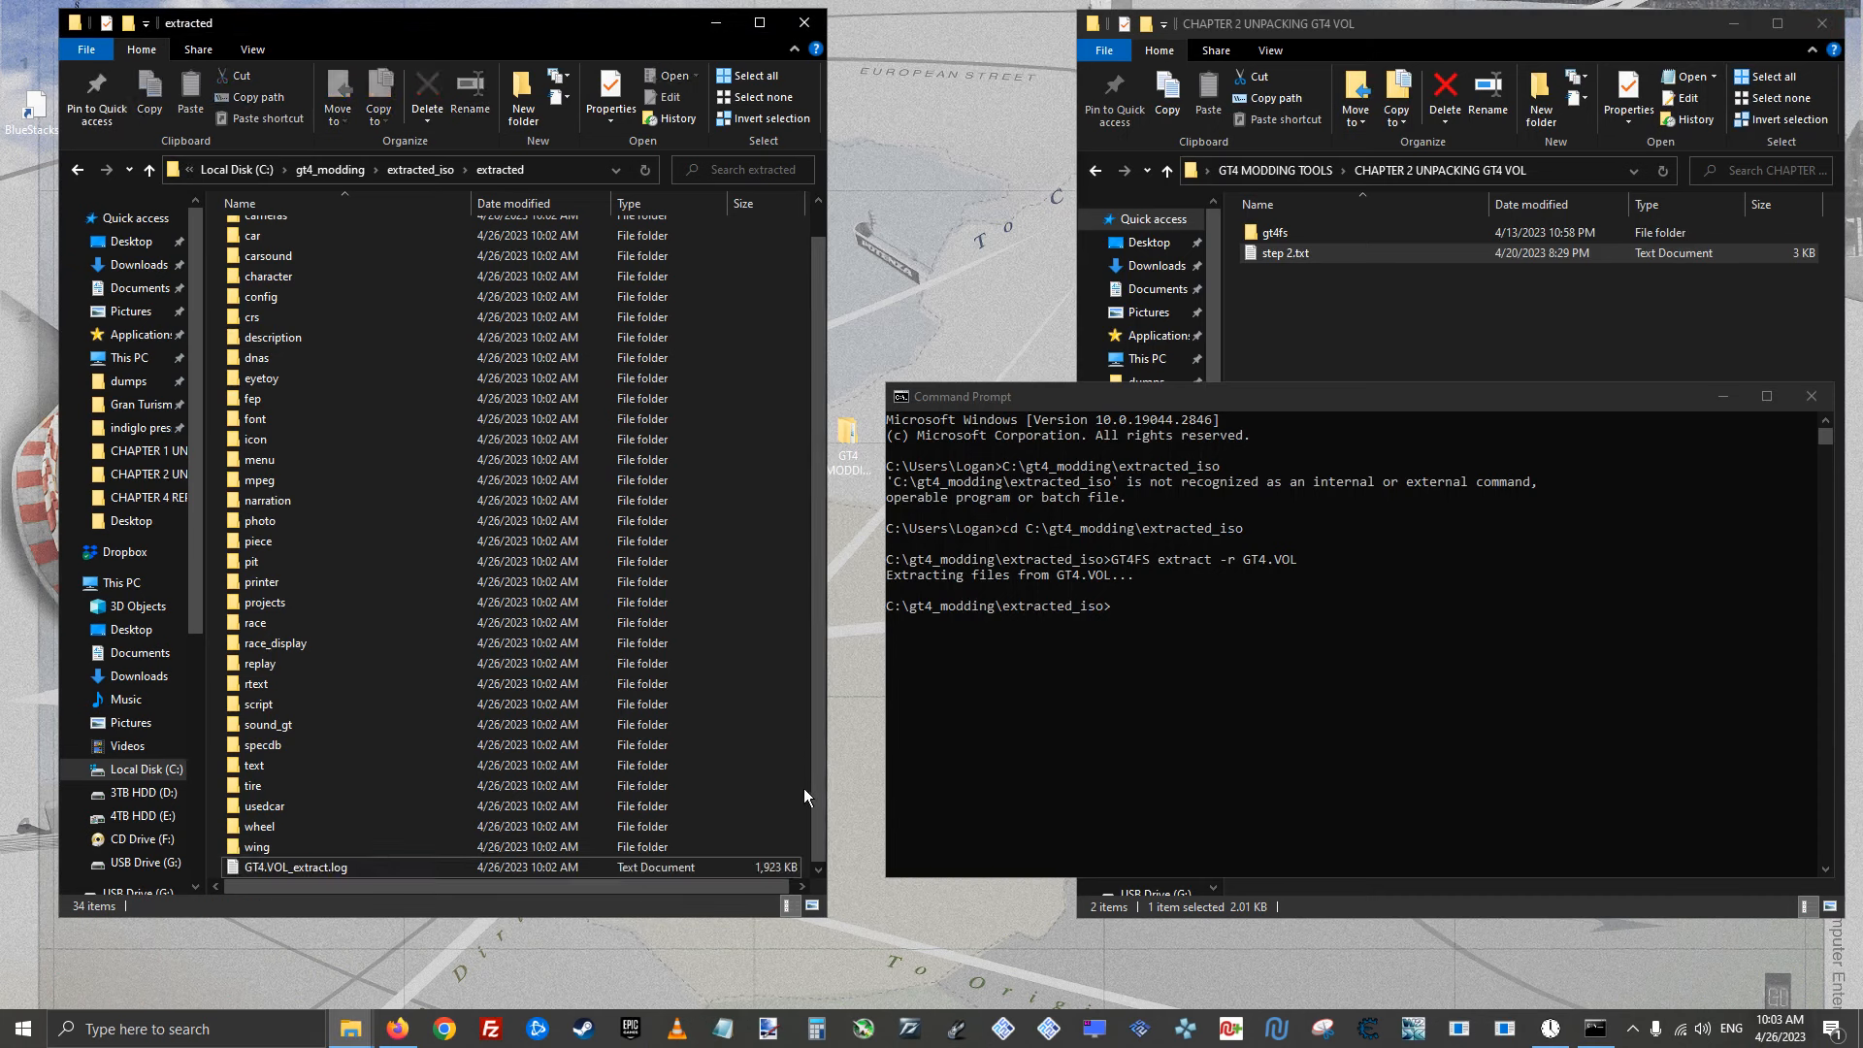
Copy the specdb folder from the extracted folder
click(303, 745)
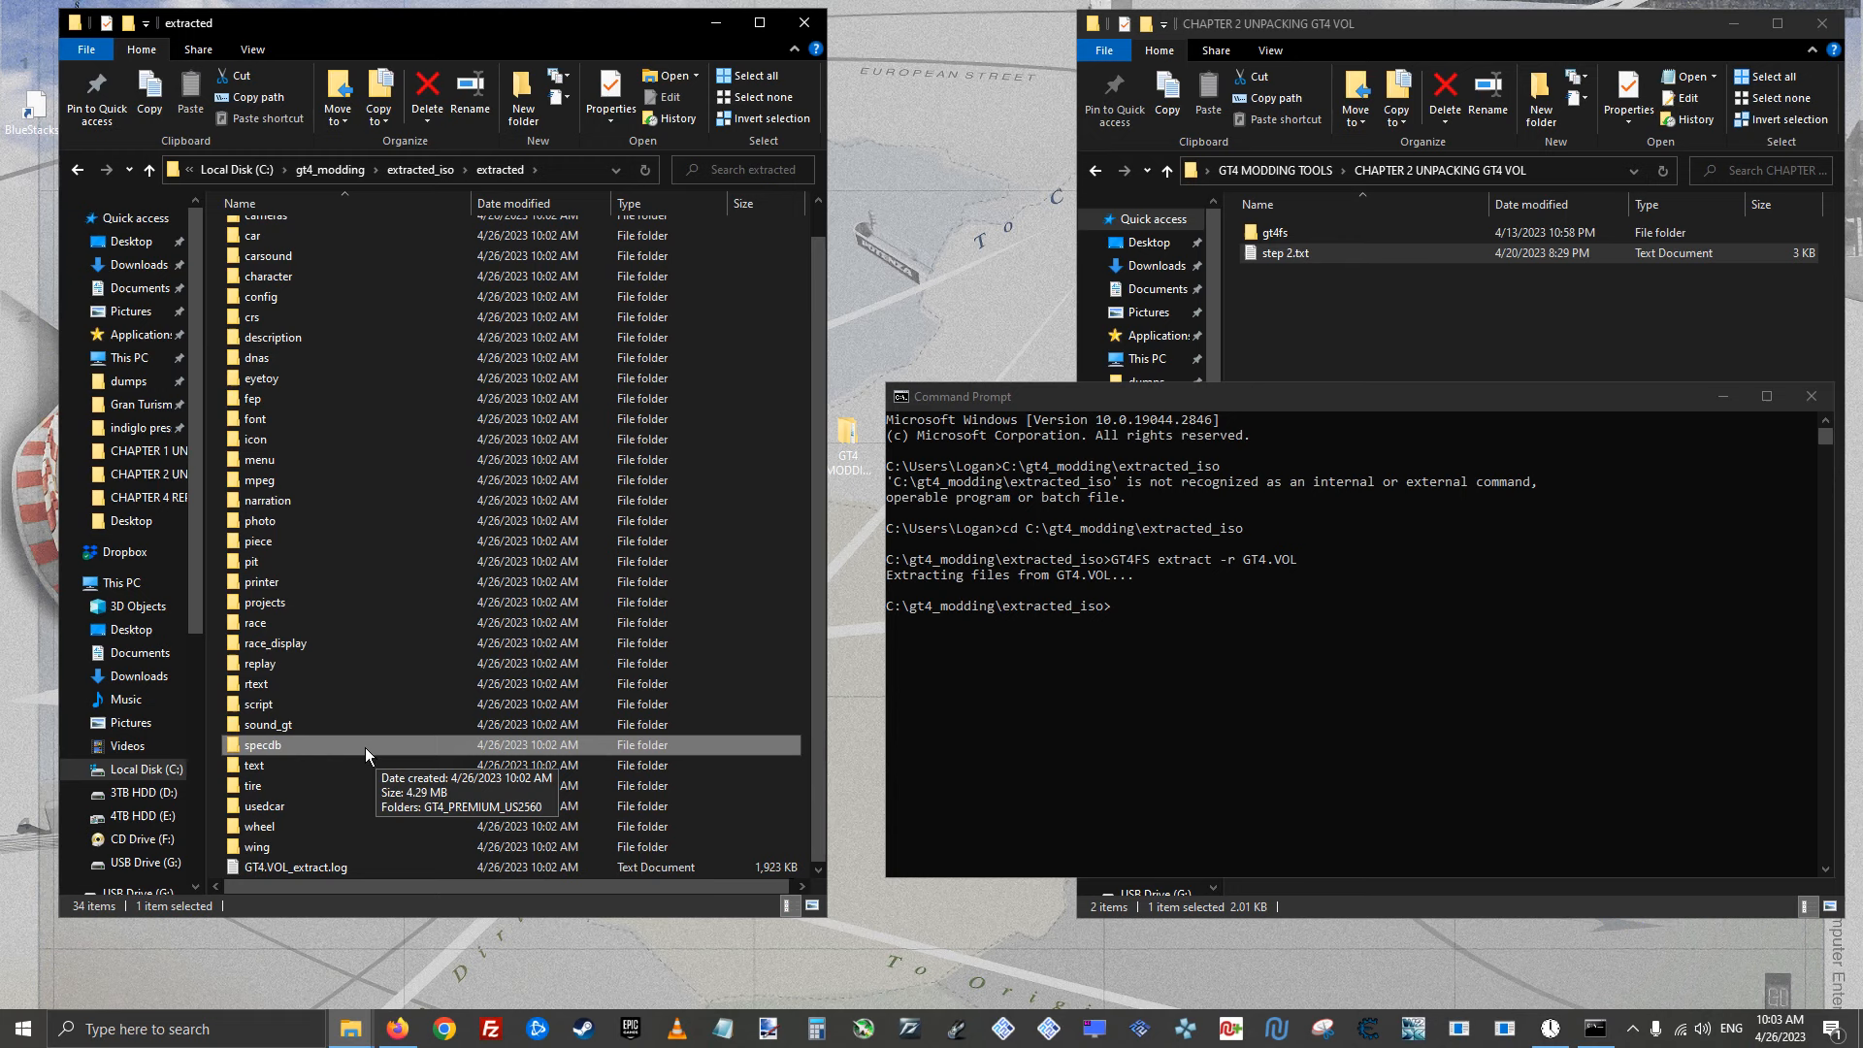
right_click(295, 743)
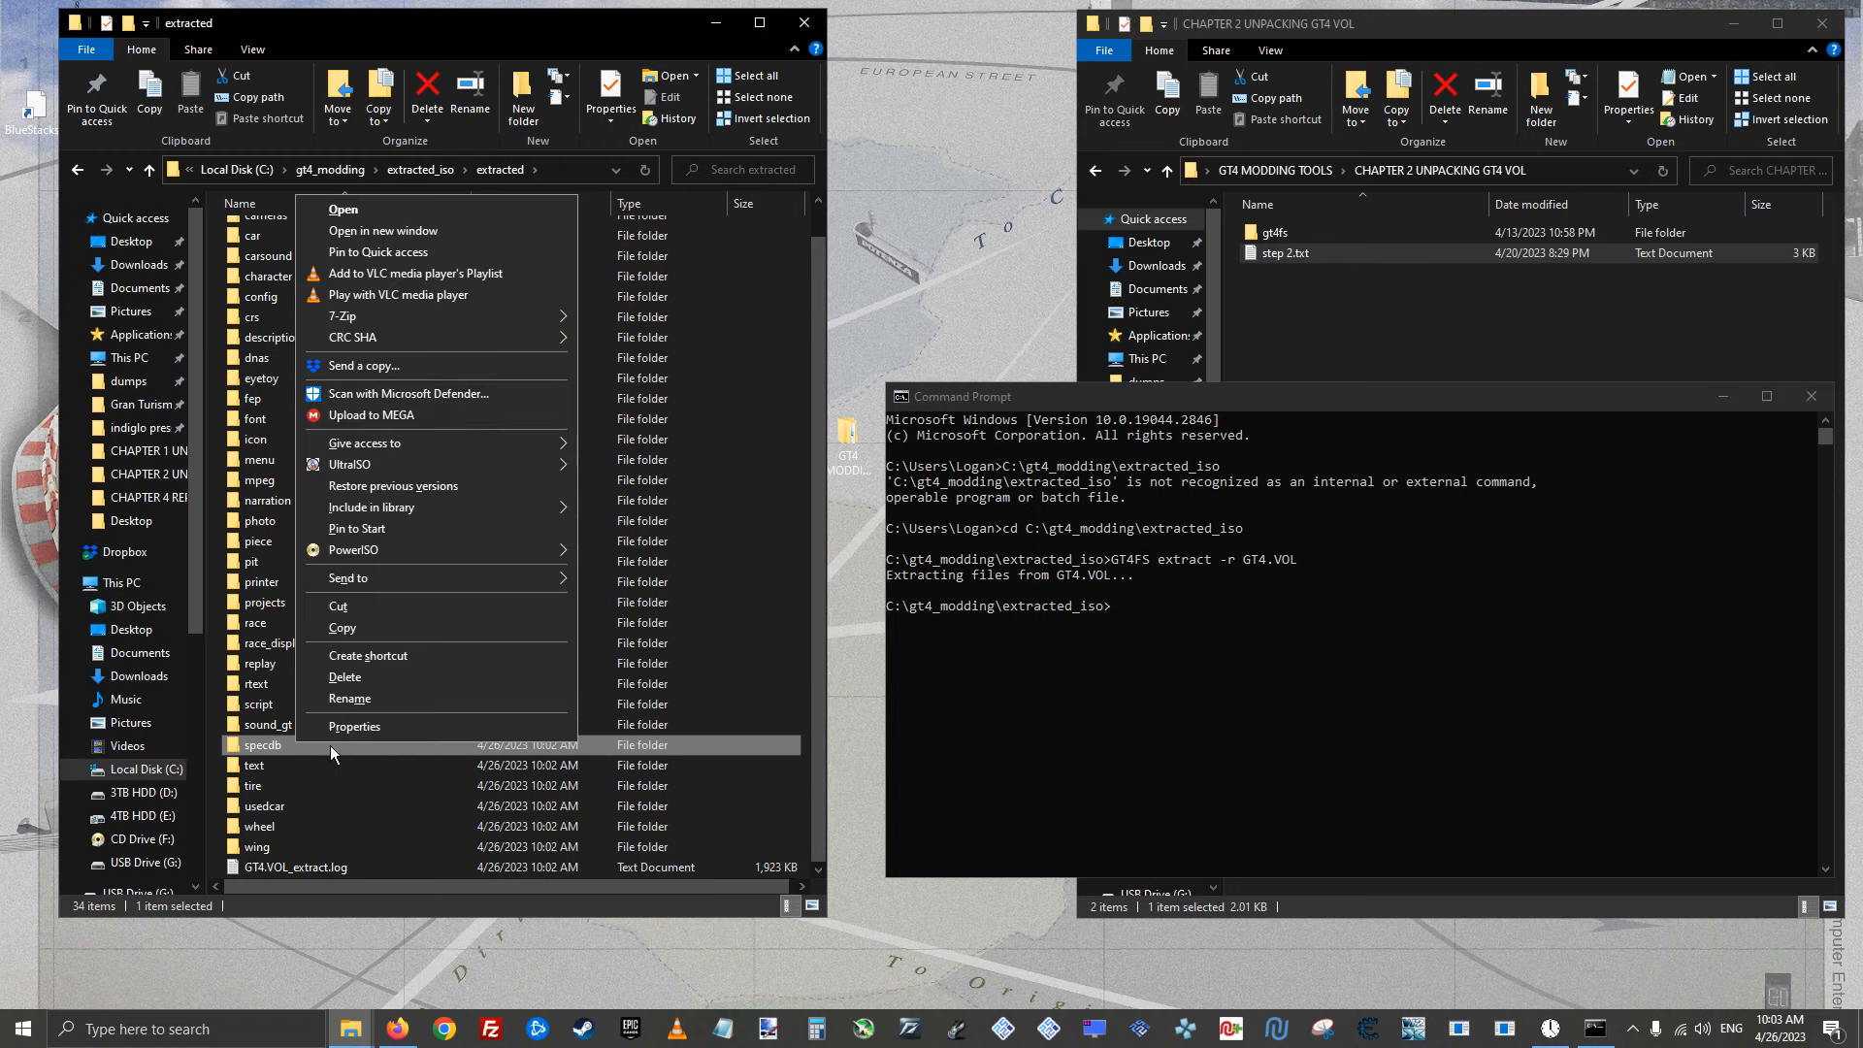
click(377, 627)
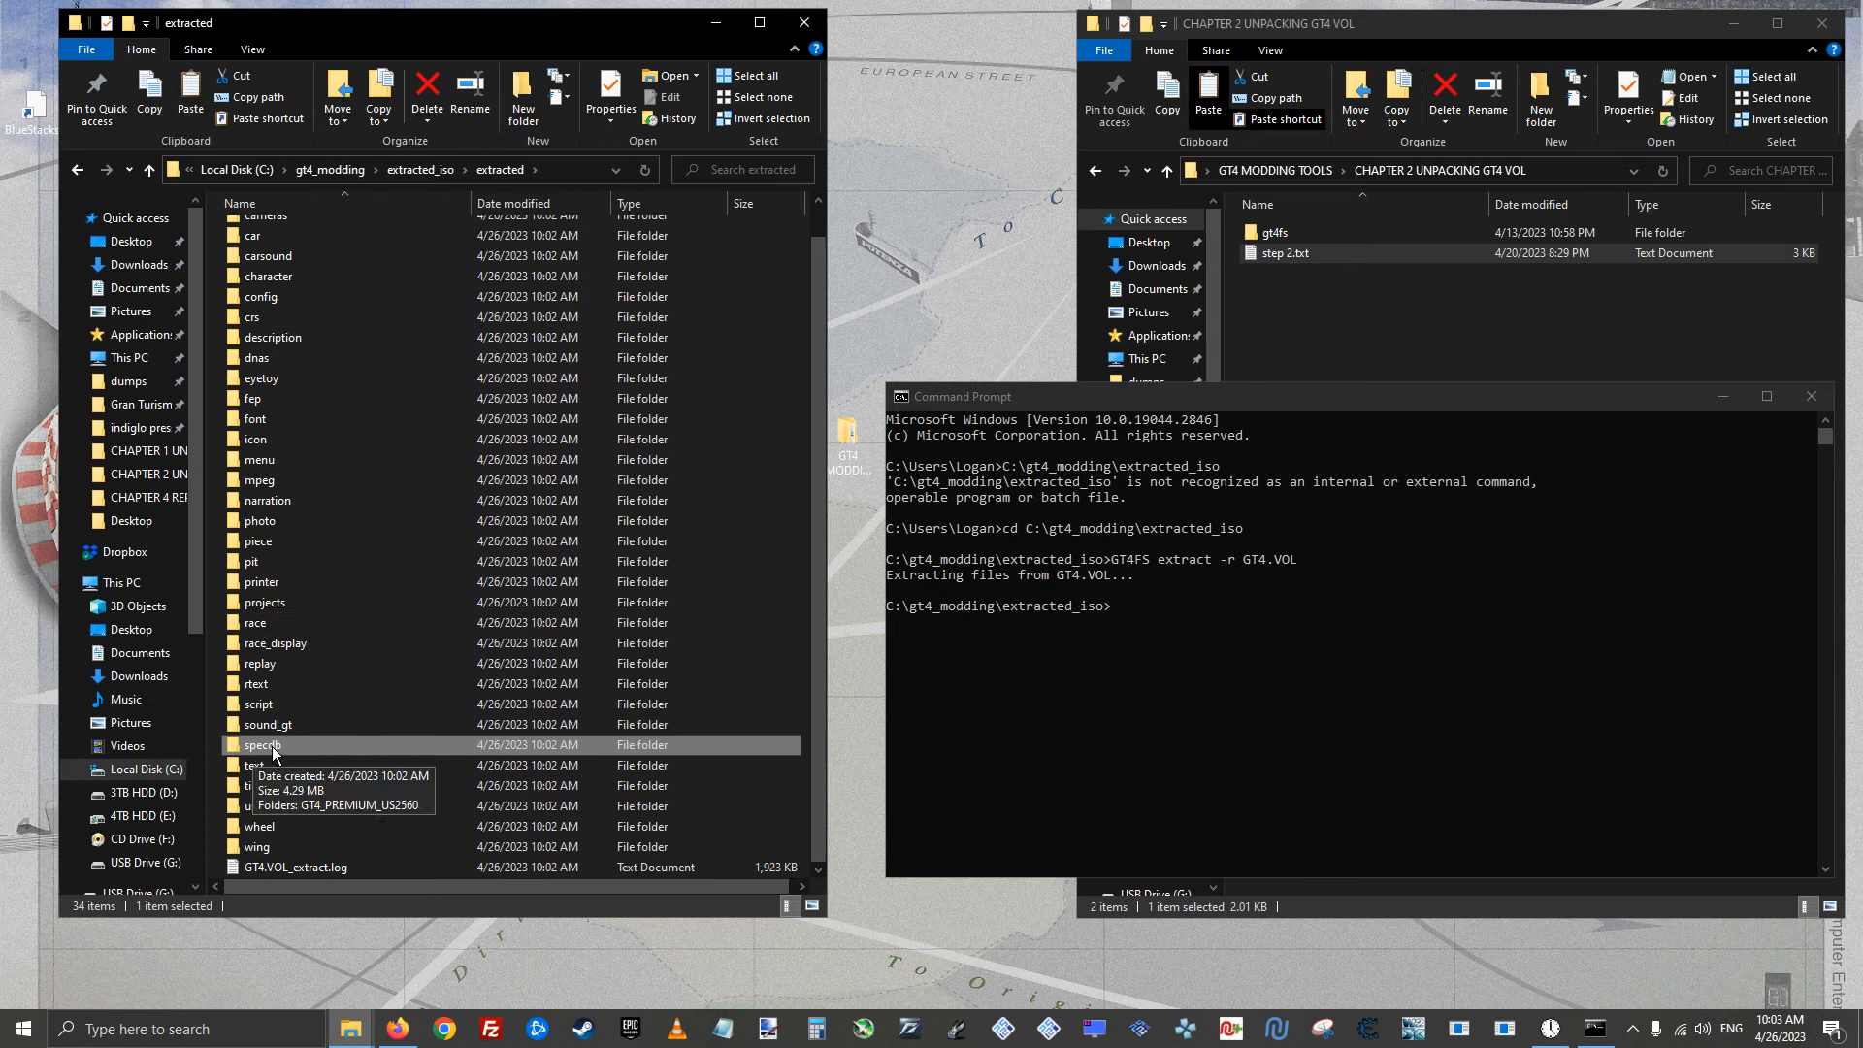
Return to the extracted_iso folder and create a new folder named MyMod in it
click(427, 170)
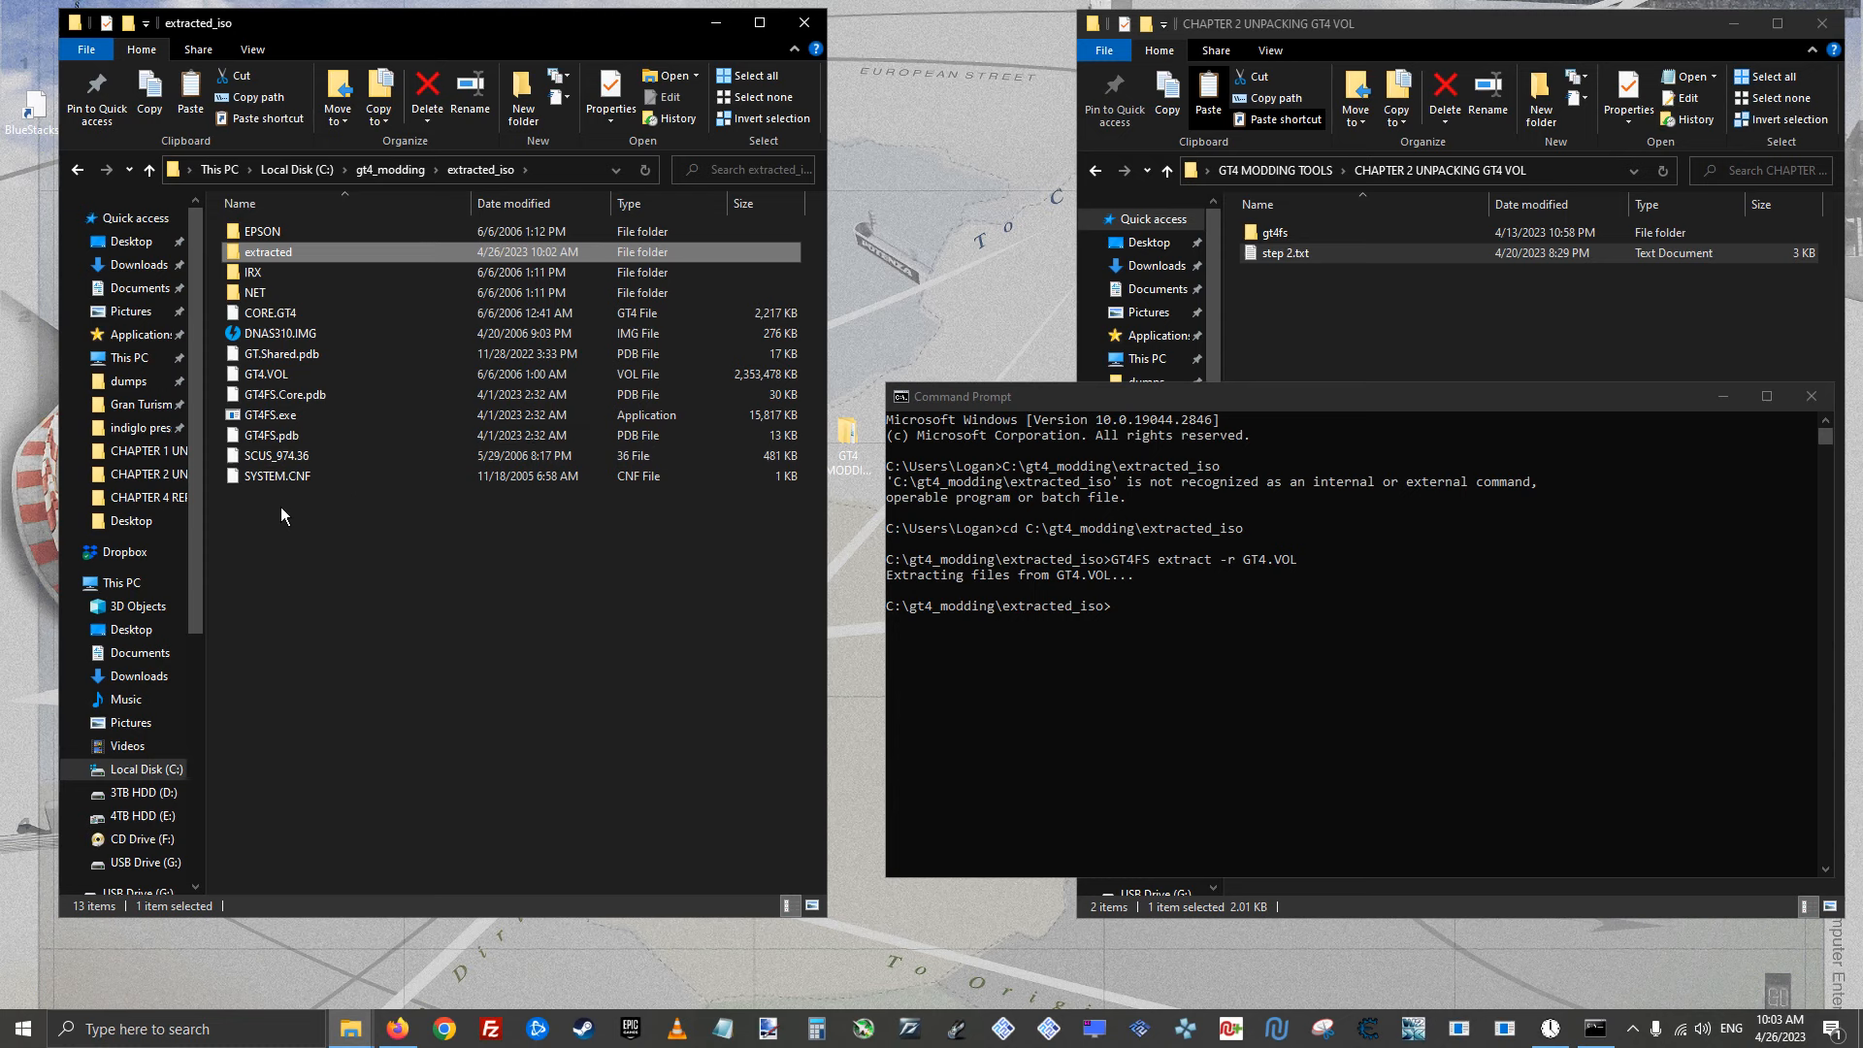
click(377, 556)
right_click(340, 533)
mouse_move(434, 800)
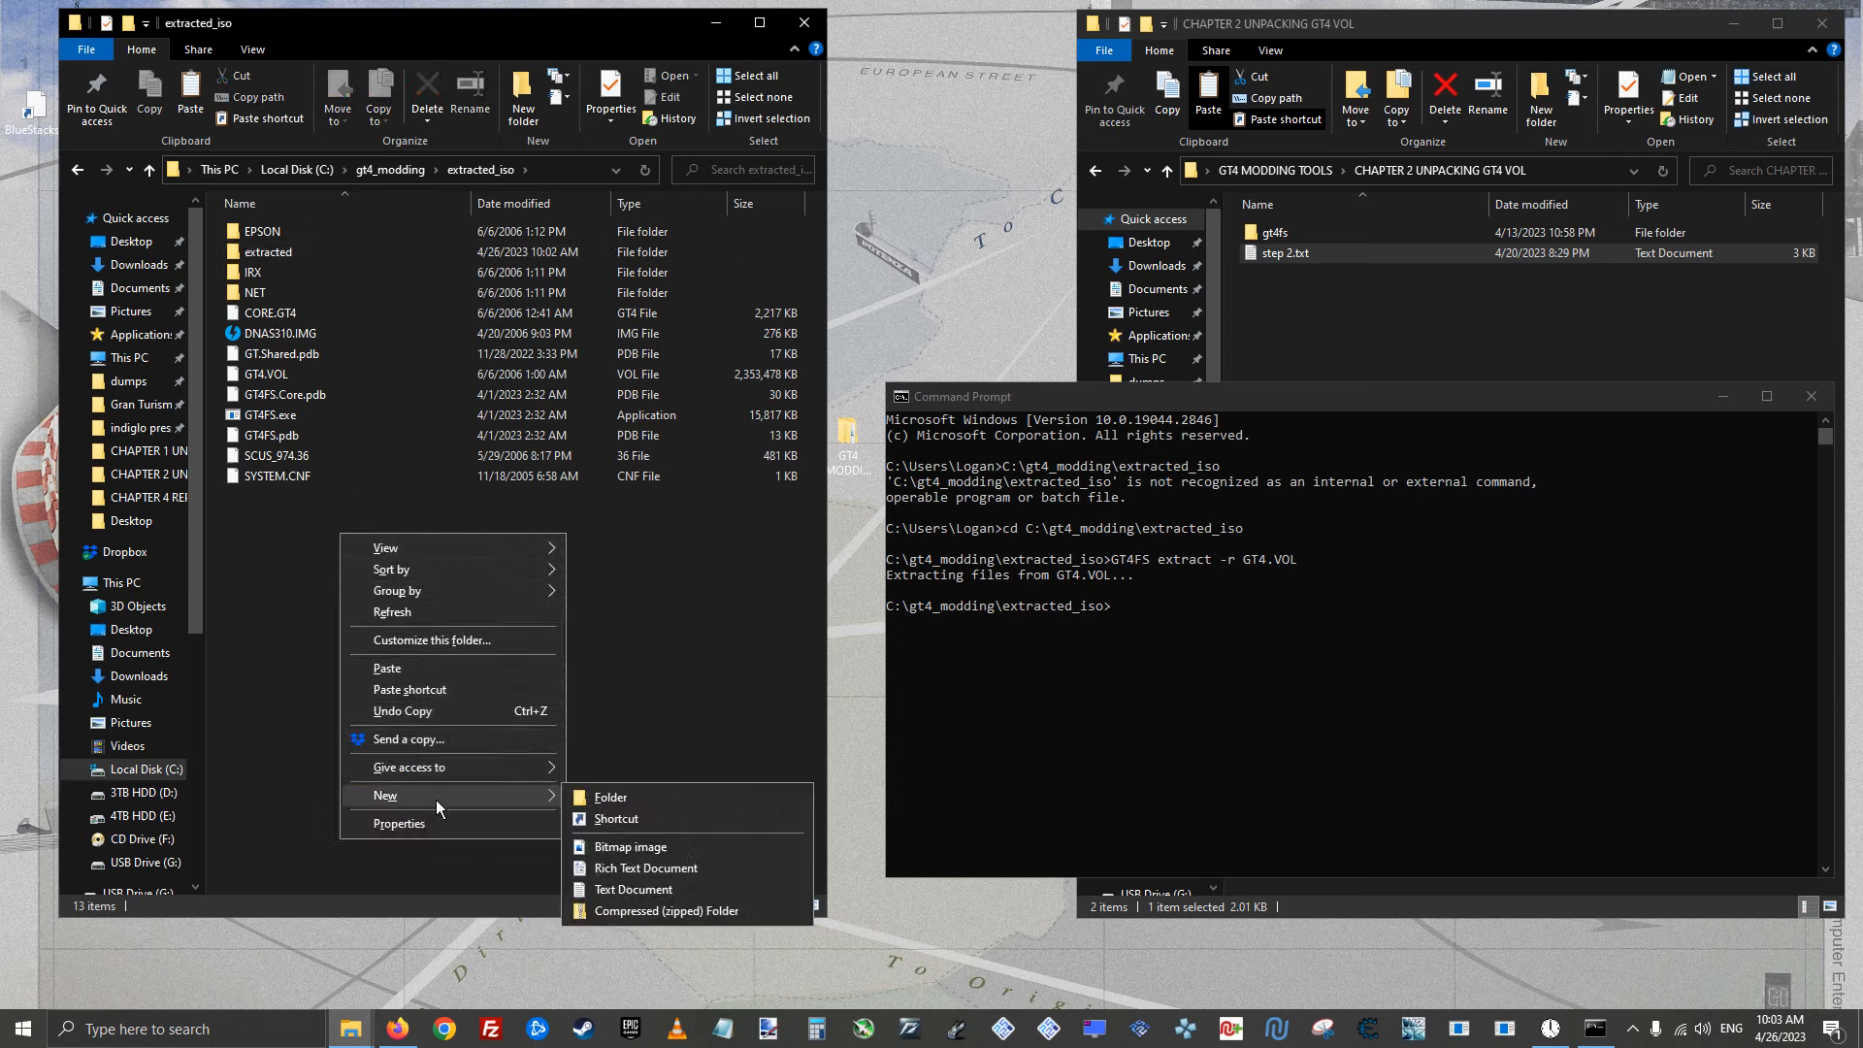
click(611, 797)
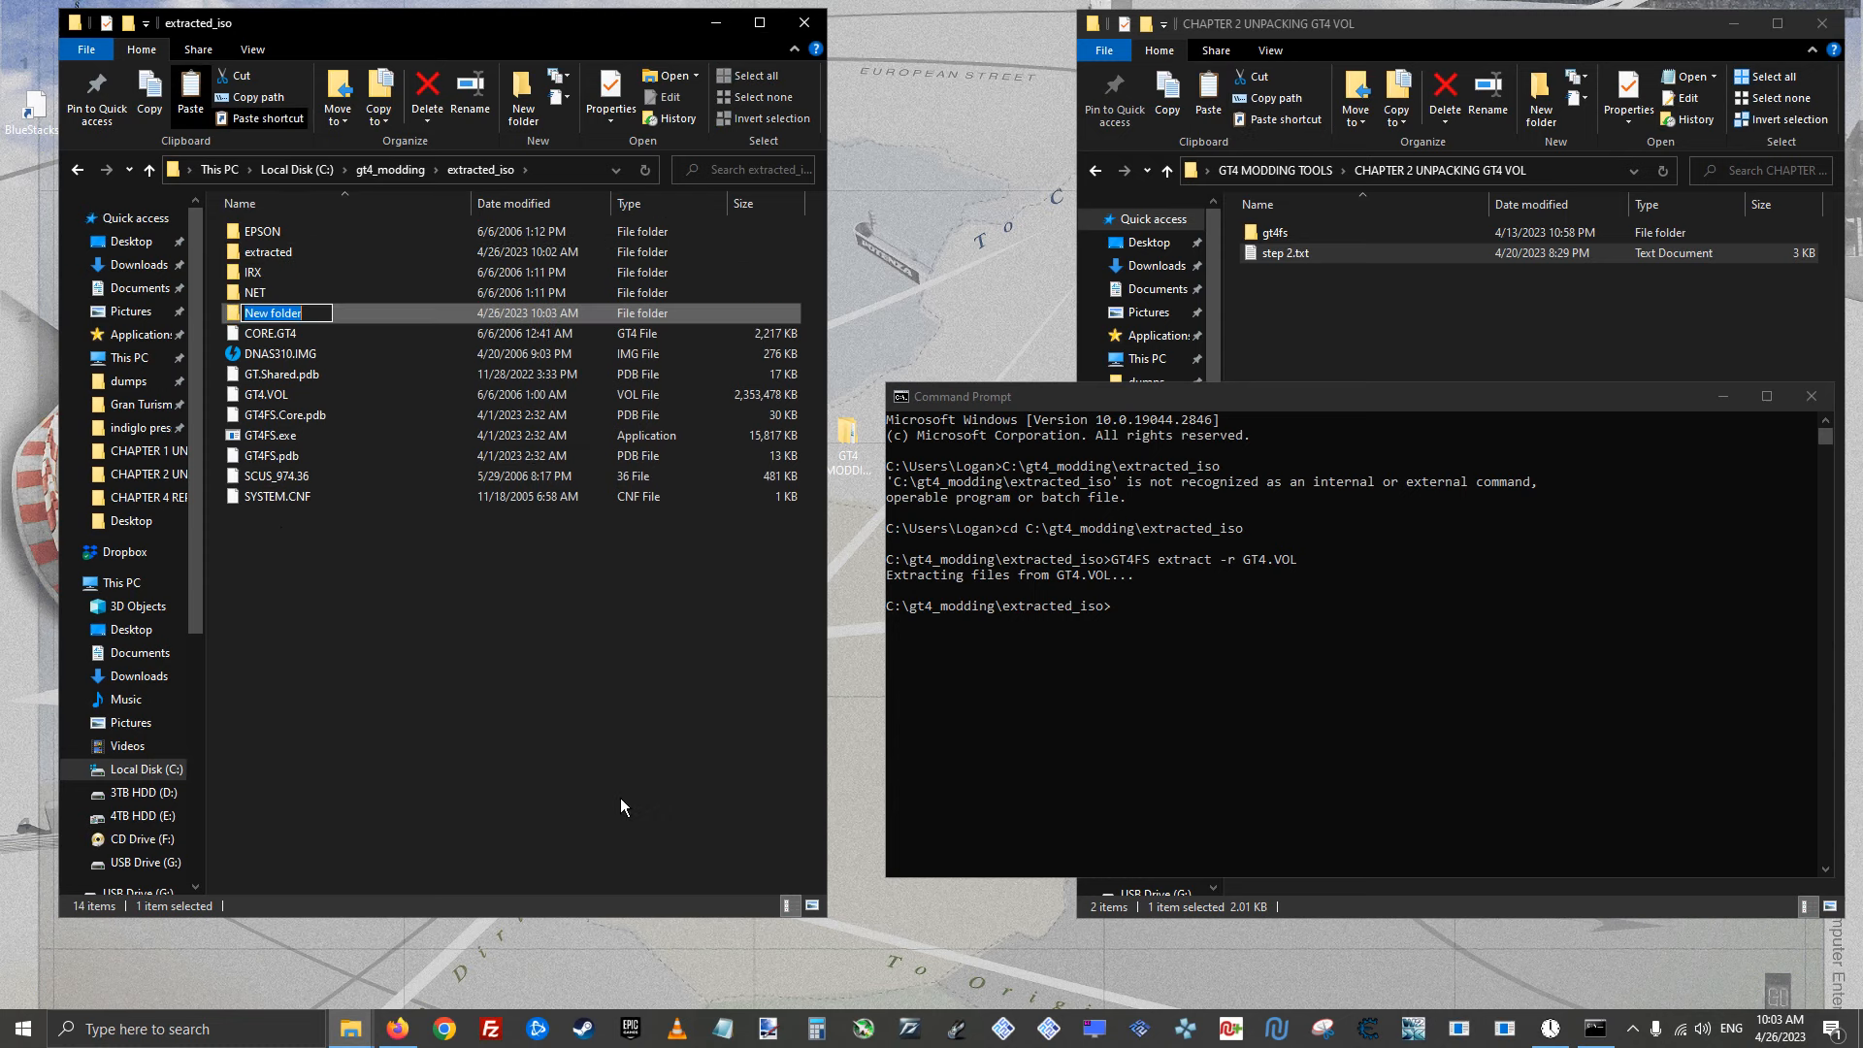
text(MyMod)
key(Return)
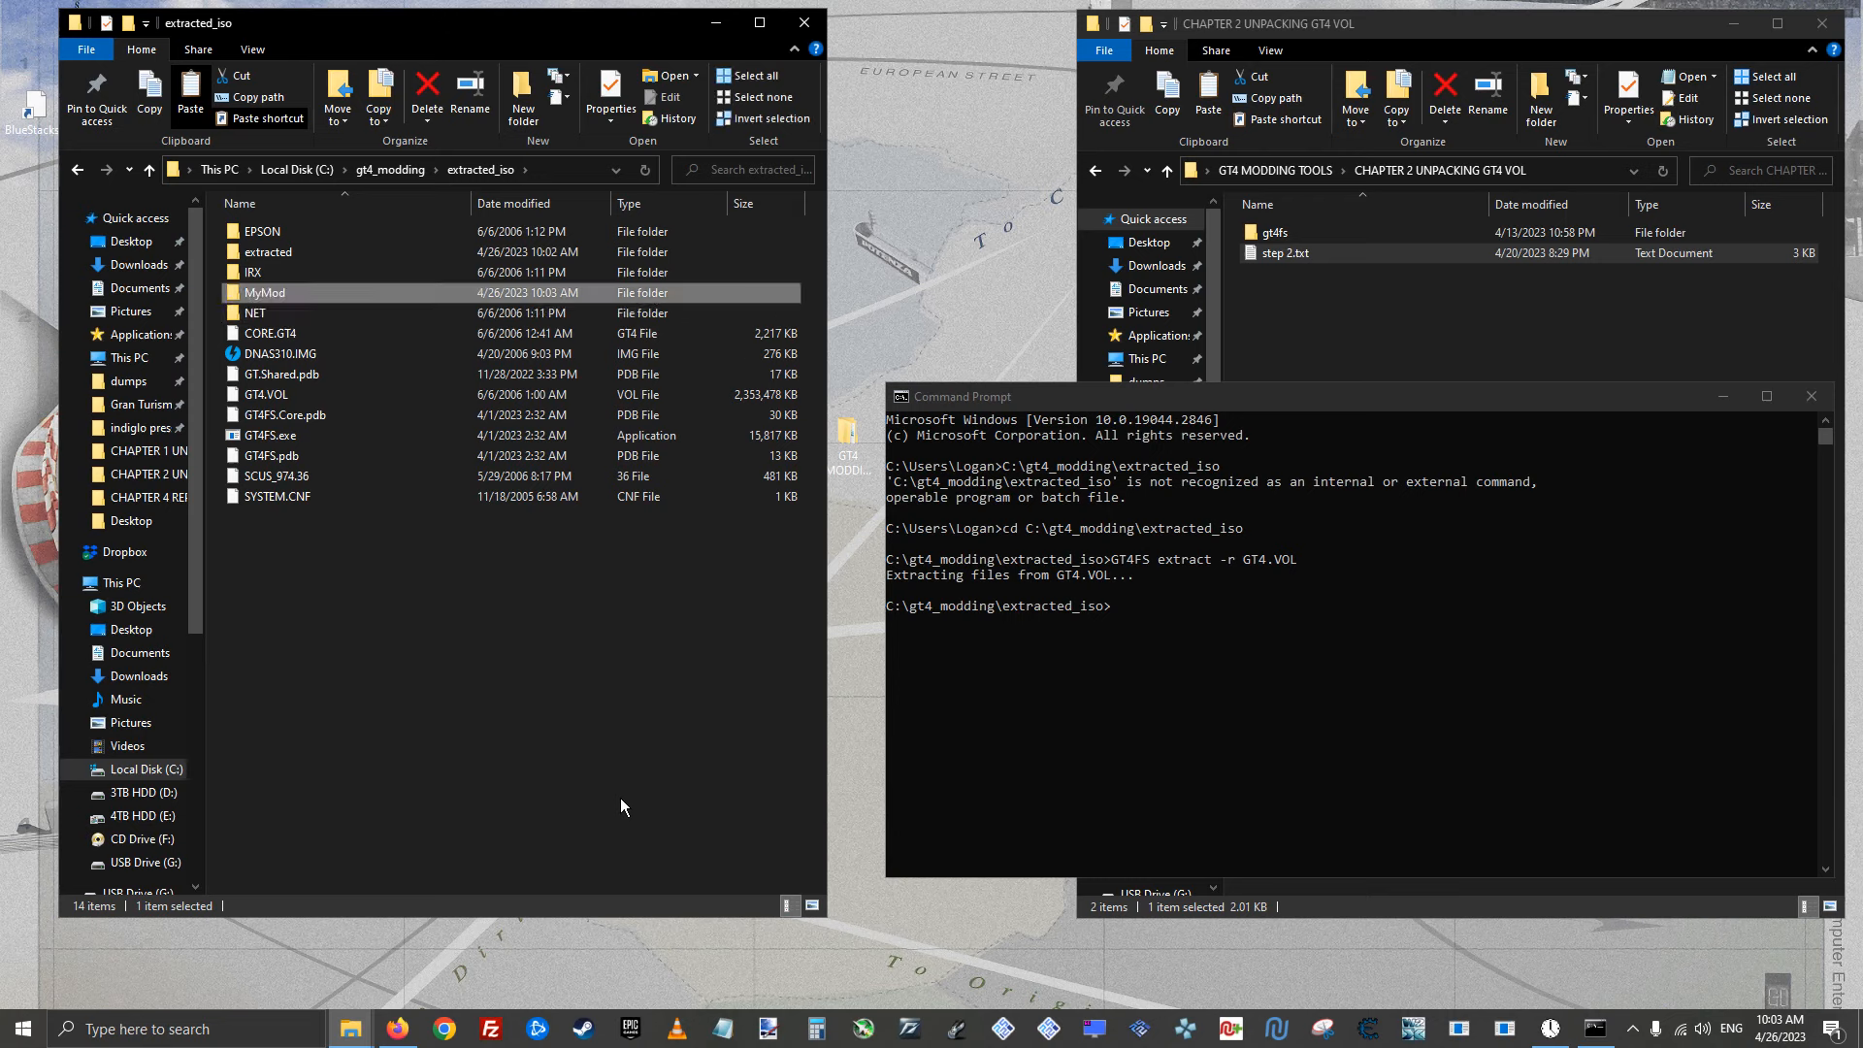
Open the MyMod folder and paste the copied specdb folder into it
key(Return)
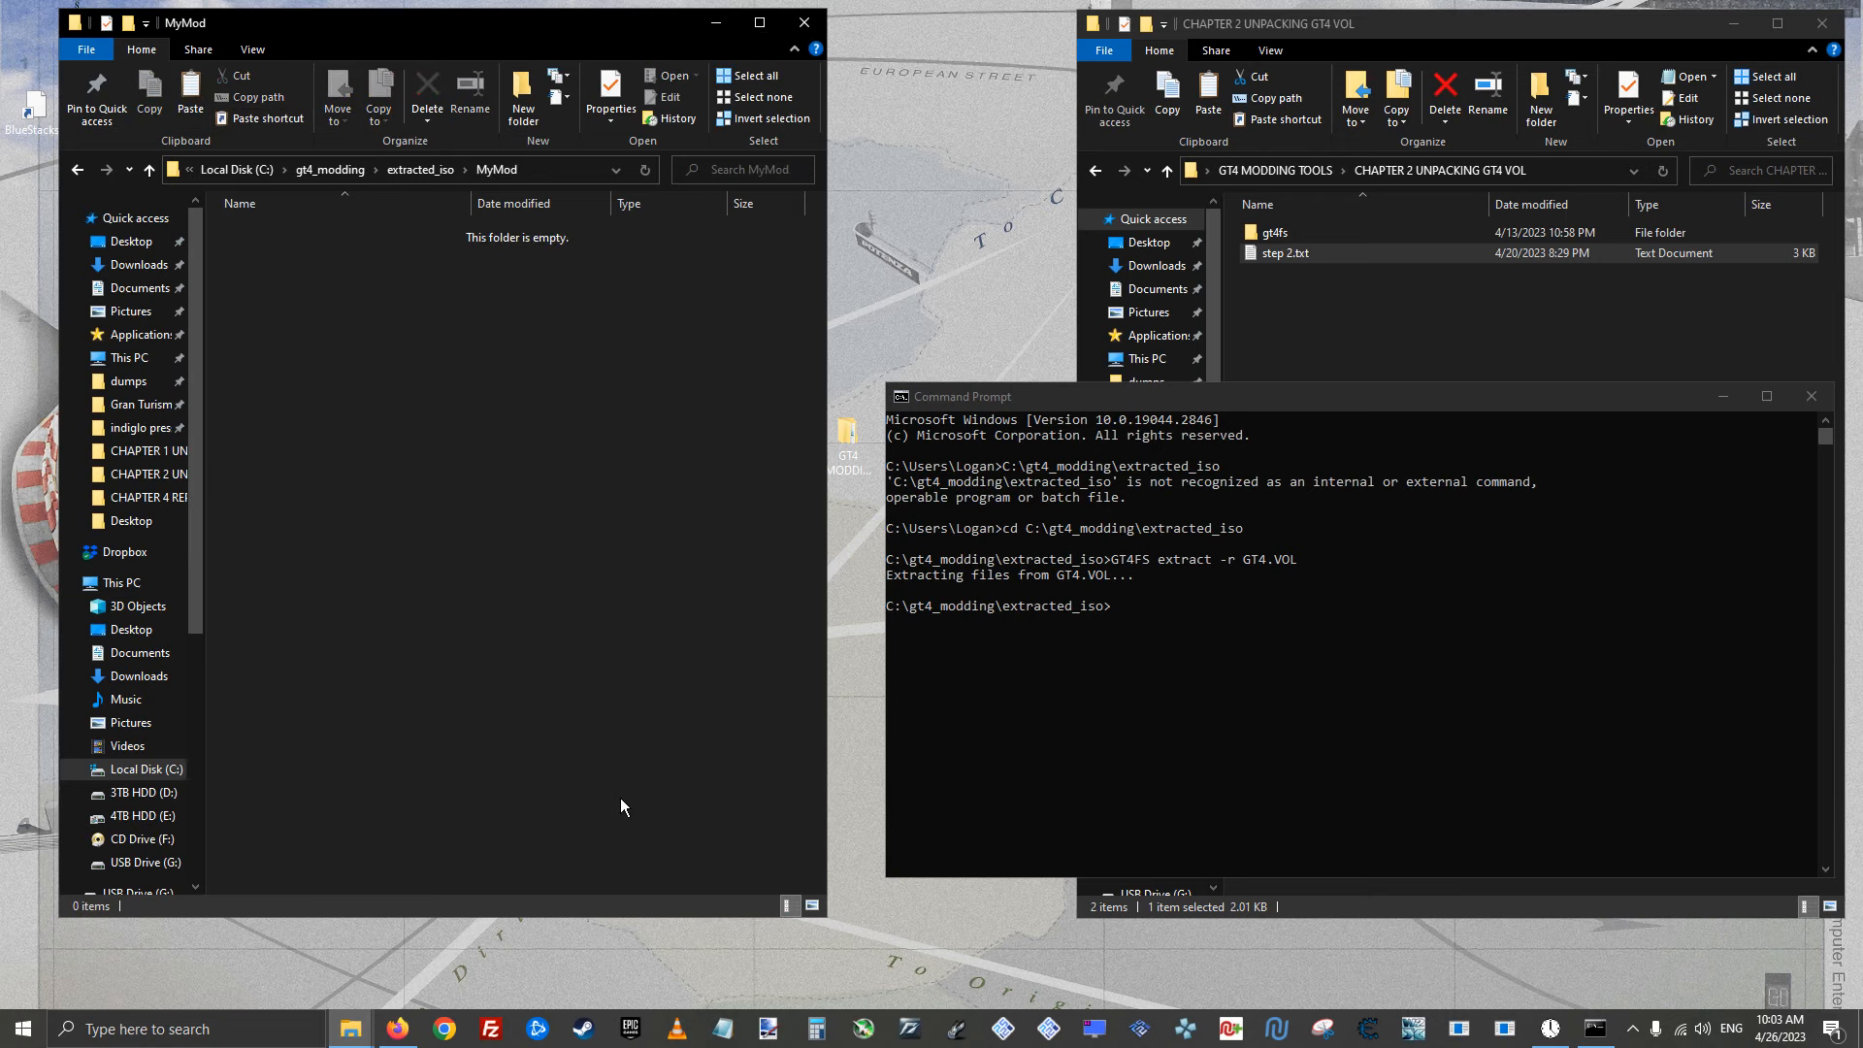
right_click(441, 368)
click(512, 502)
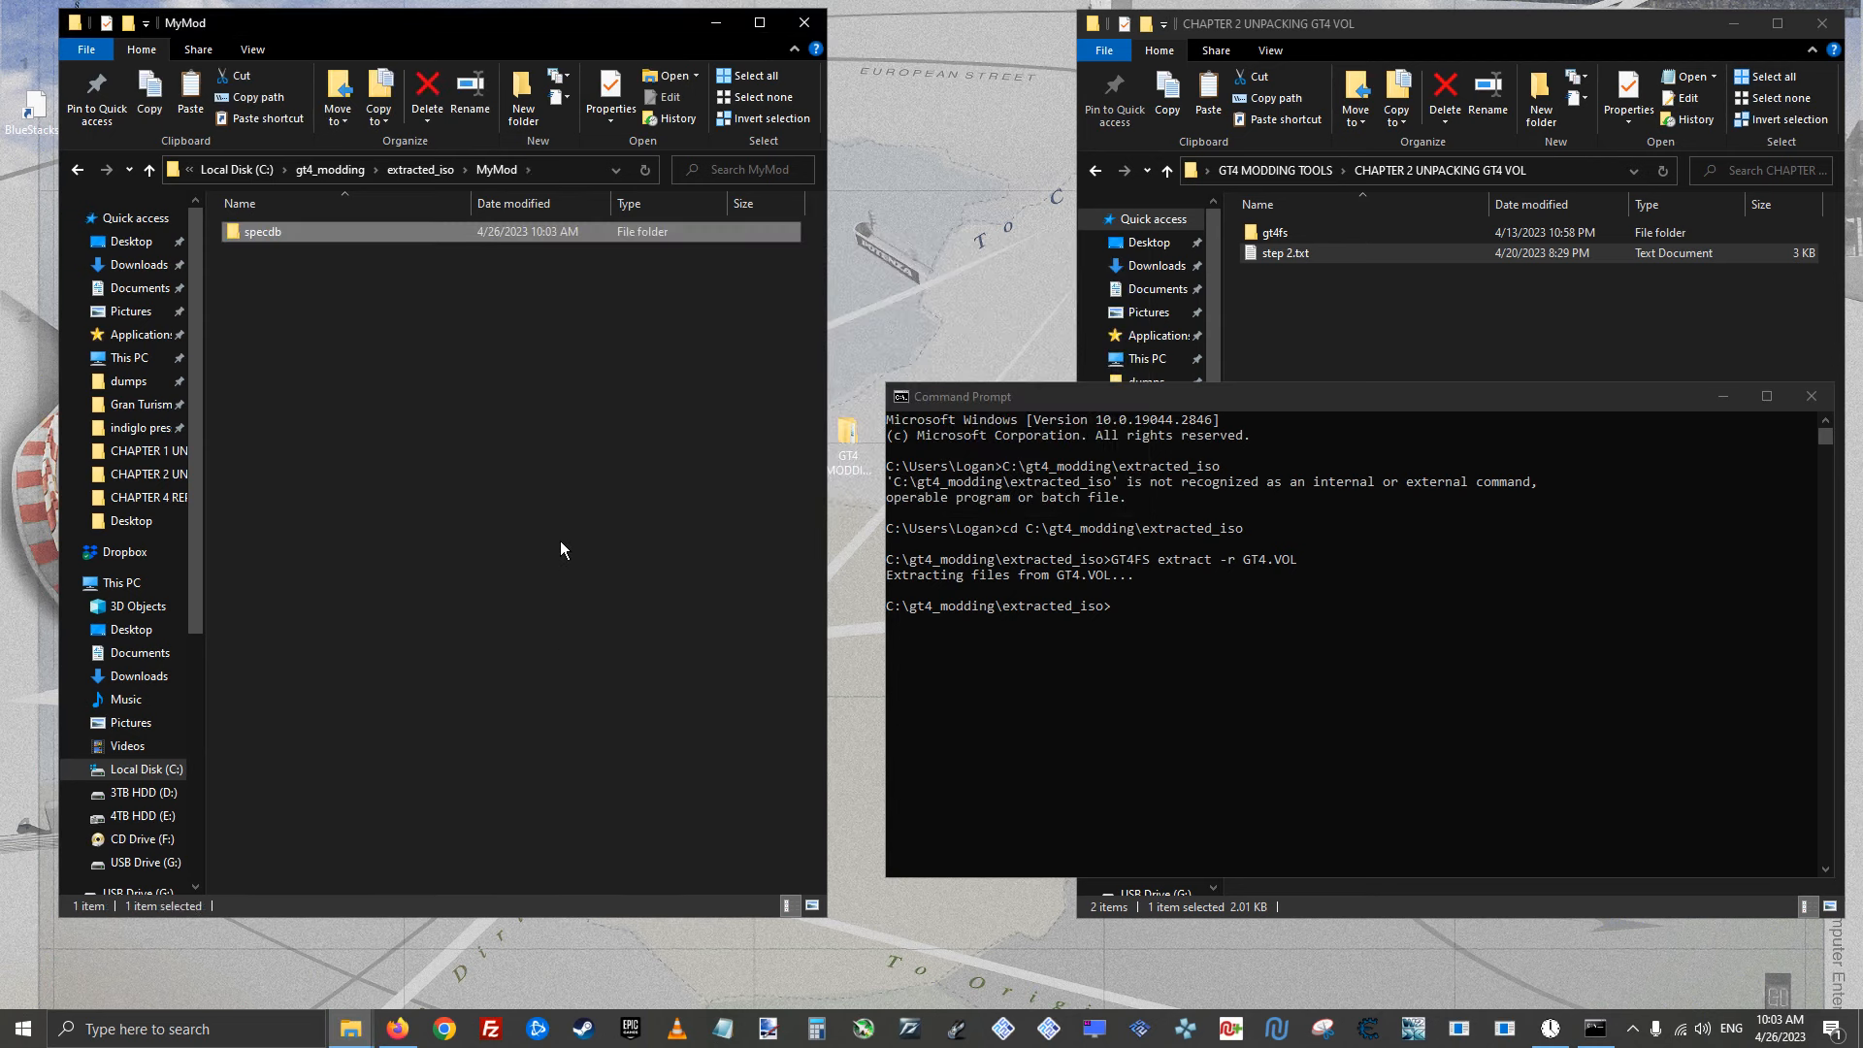
Go back through extracted_iso to the extracted folder and look over its subfolders
click(427, 171)
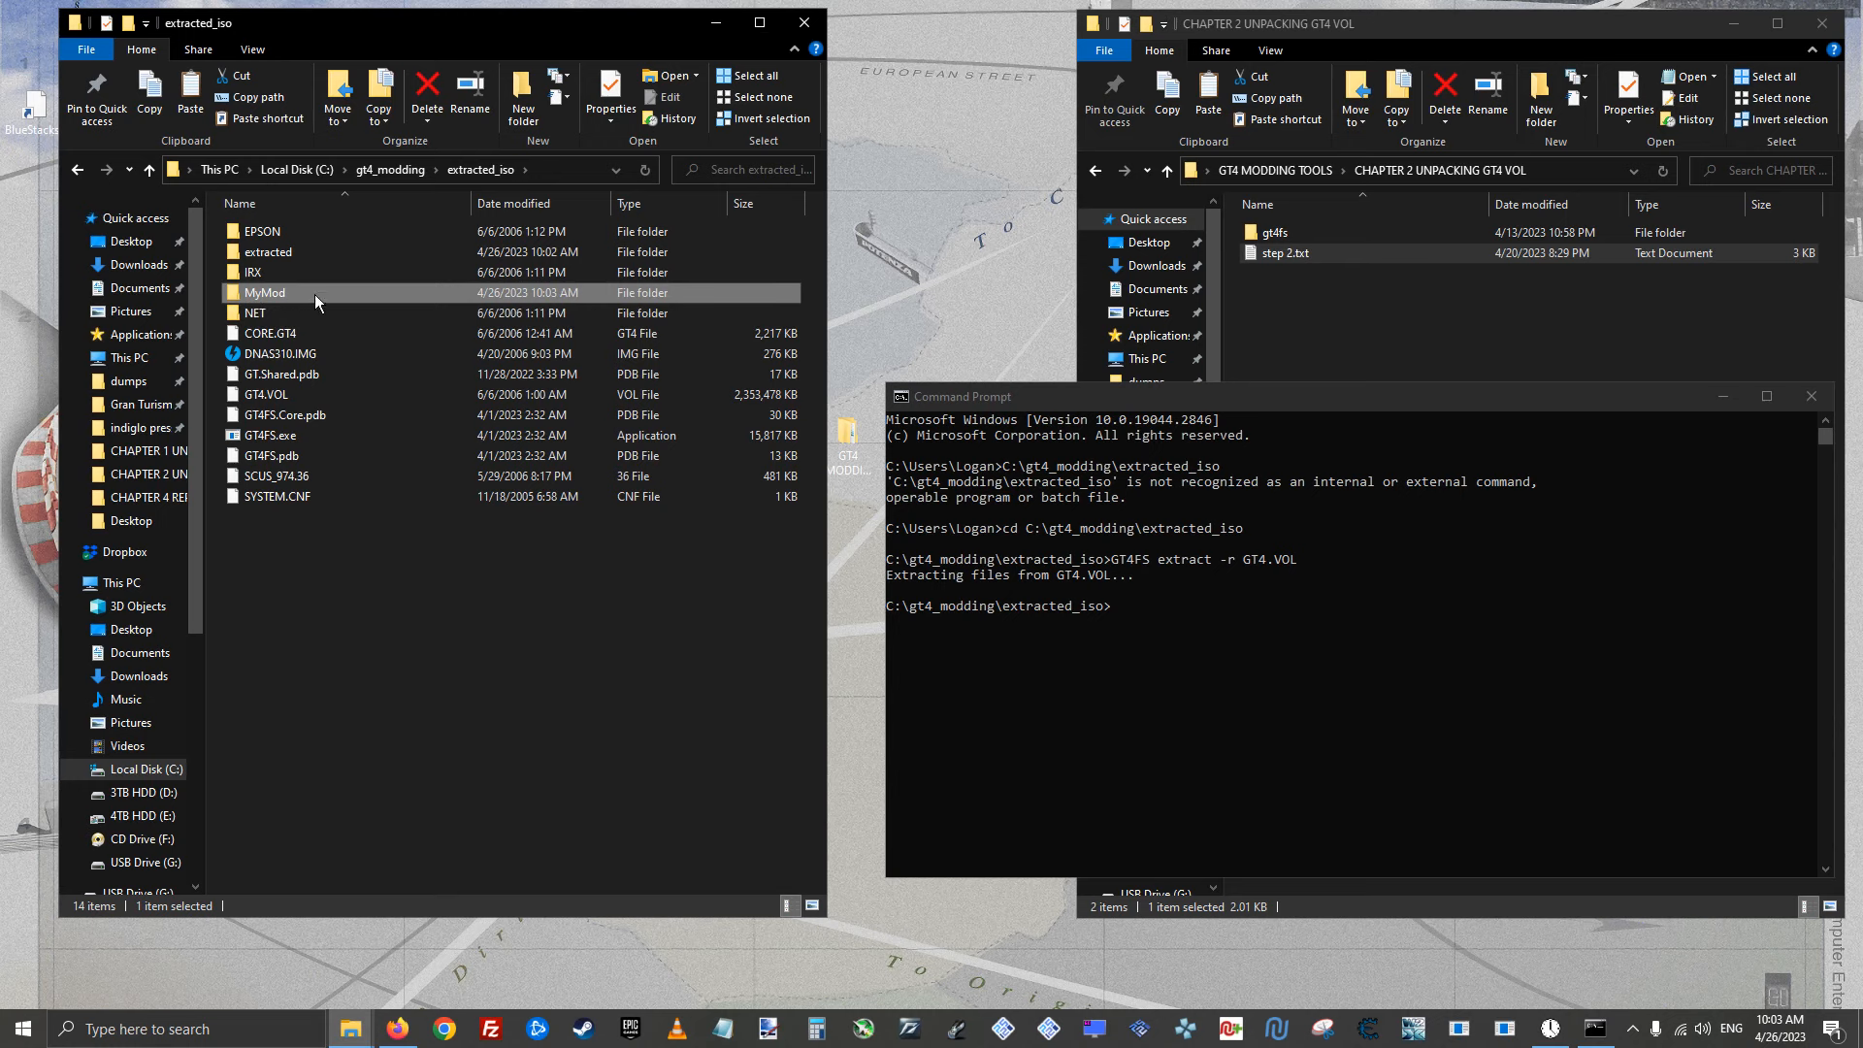
double_click(301, 253)
scroll(365, 440, down, 1)
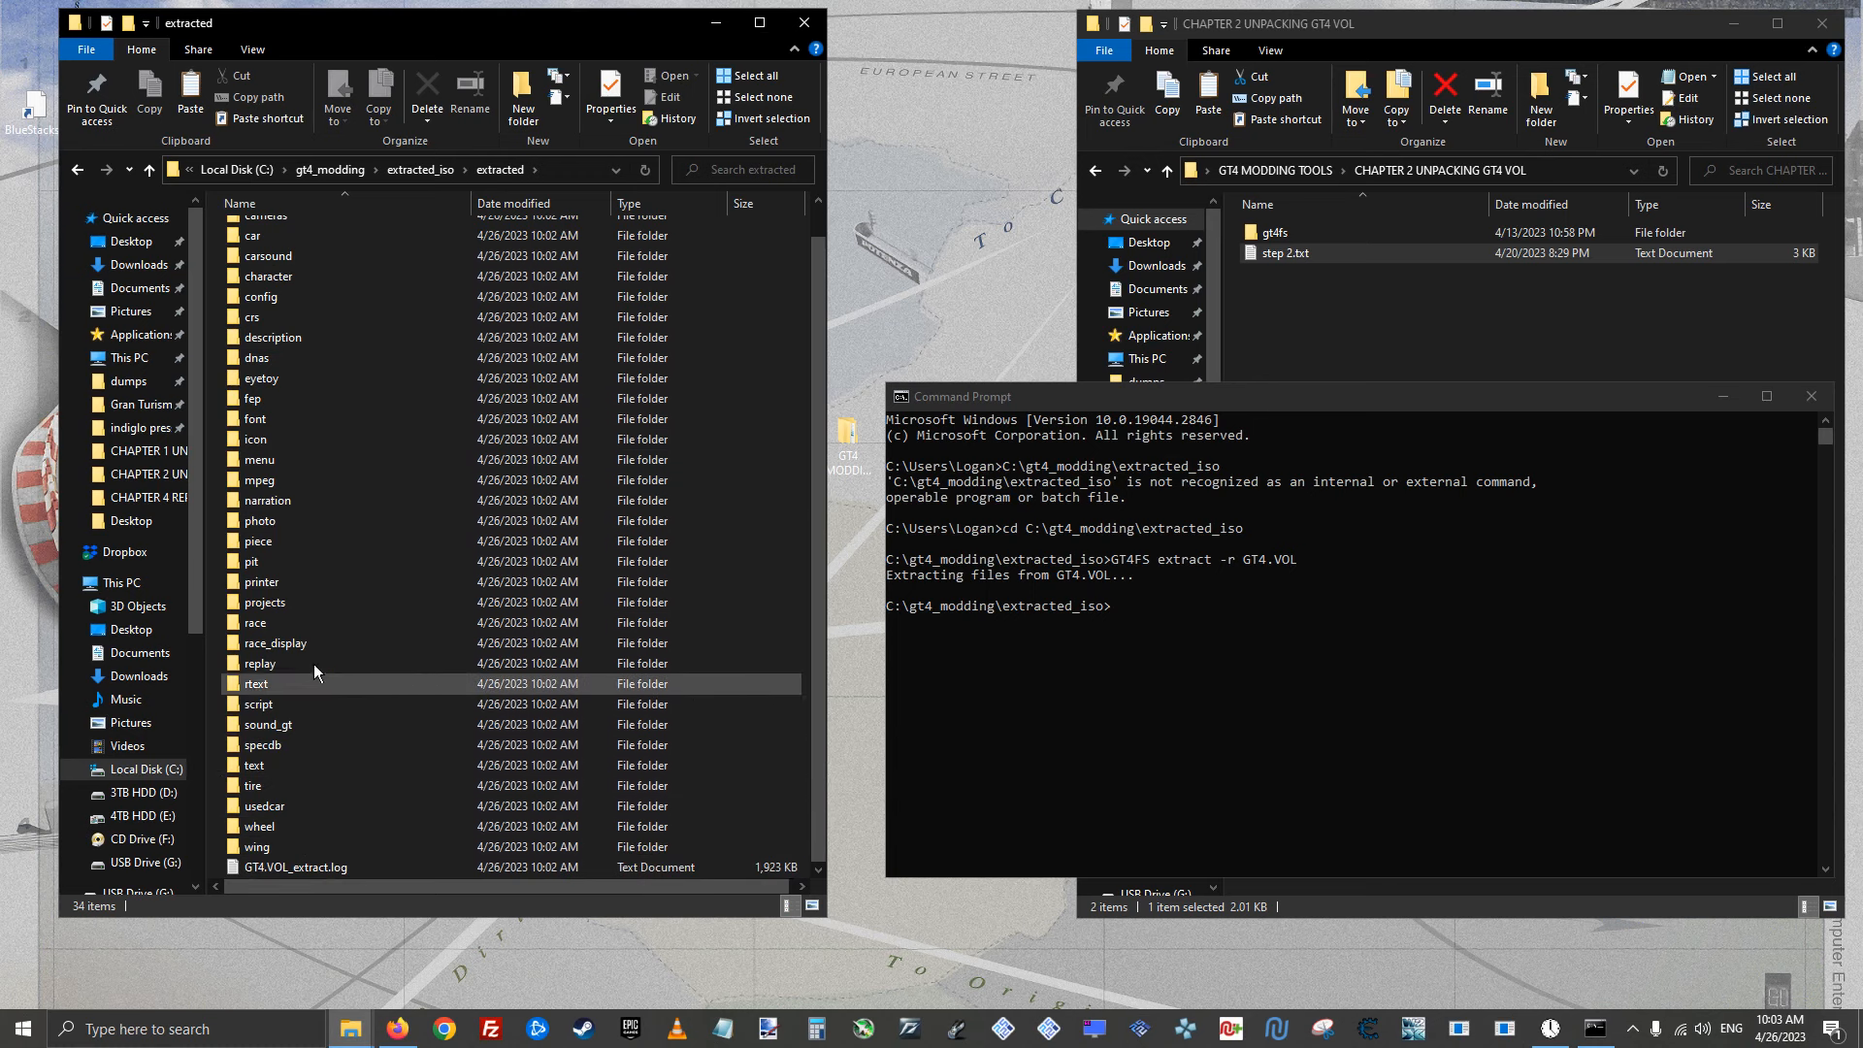
scroll(324, 456, up, 1)
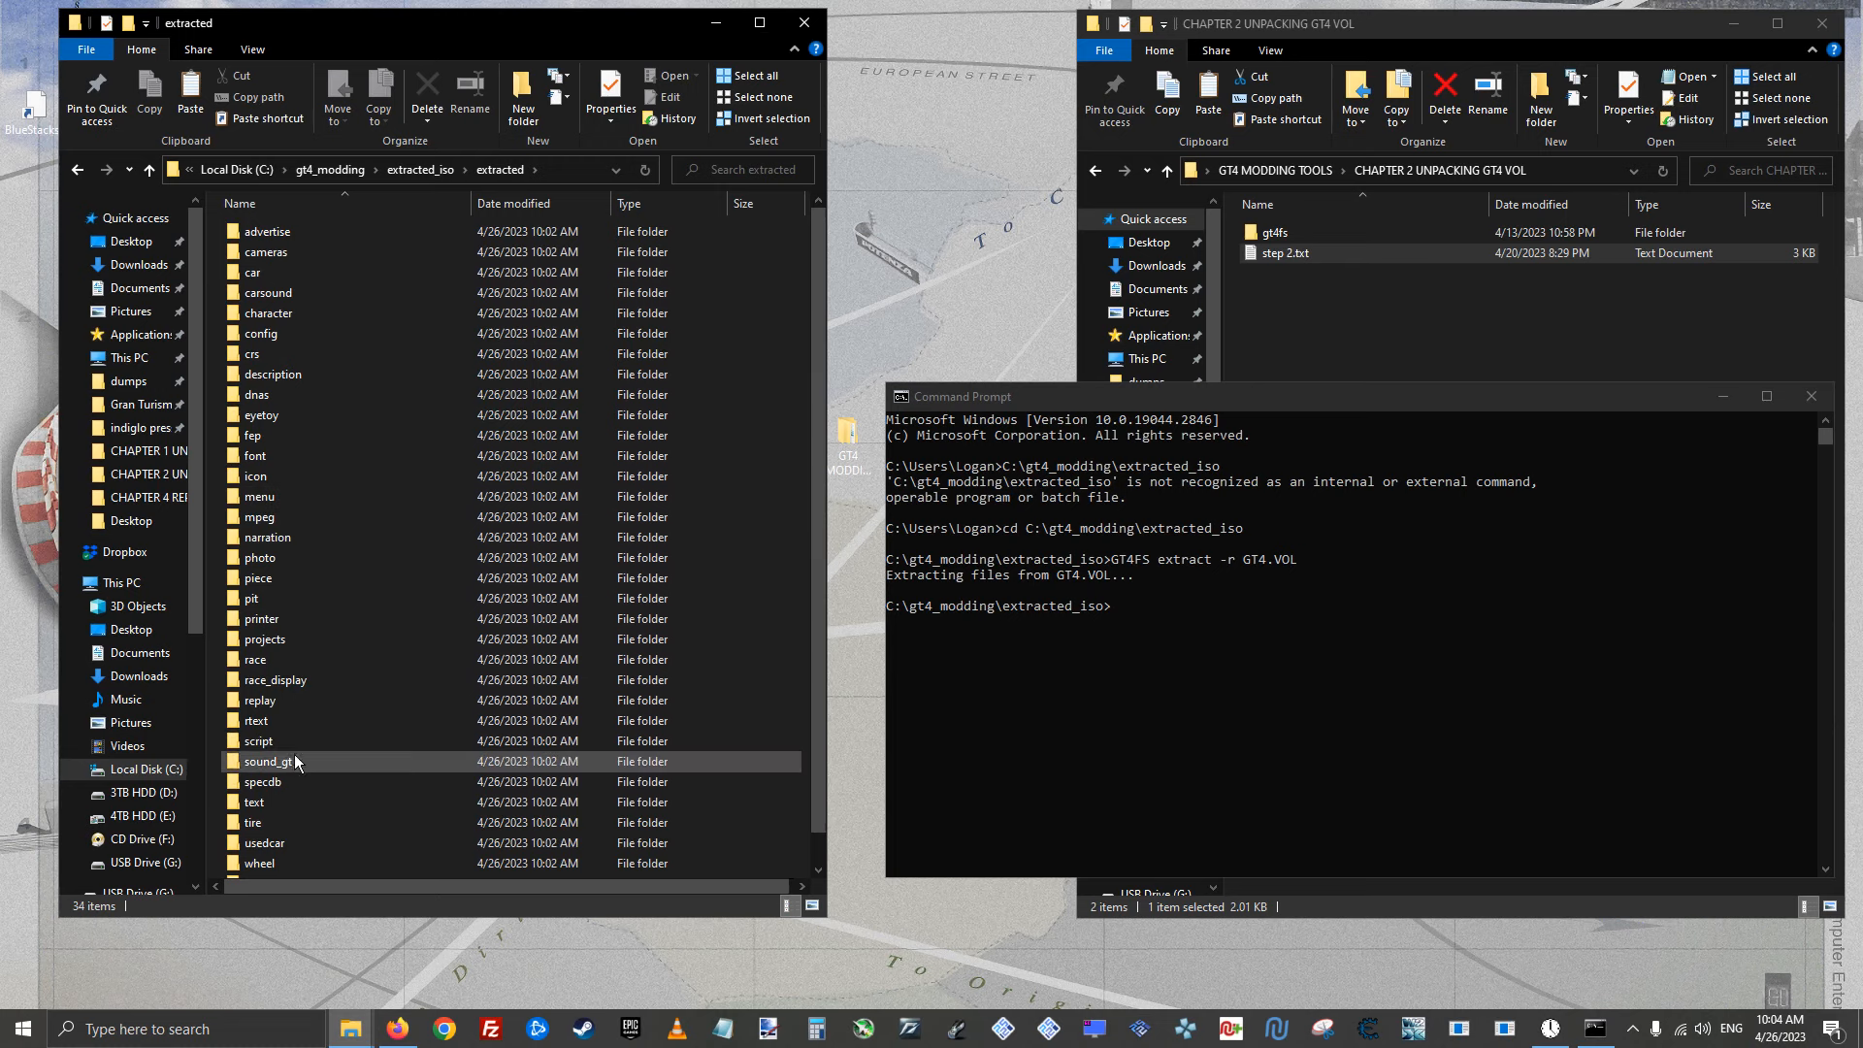
Compare the subfolders of the extracted folder with the contents of the MyMod folder, moving between them through extracted_iso
scroll(292, 767, down, 1)
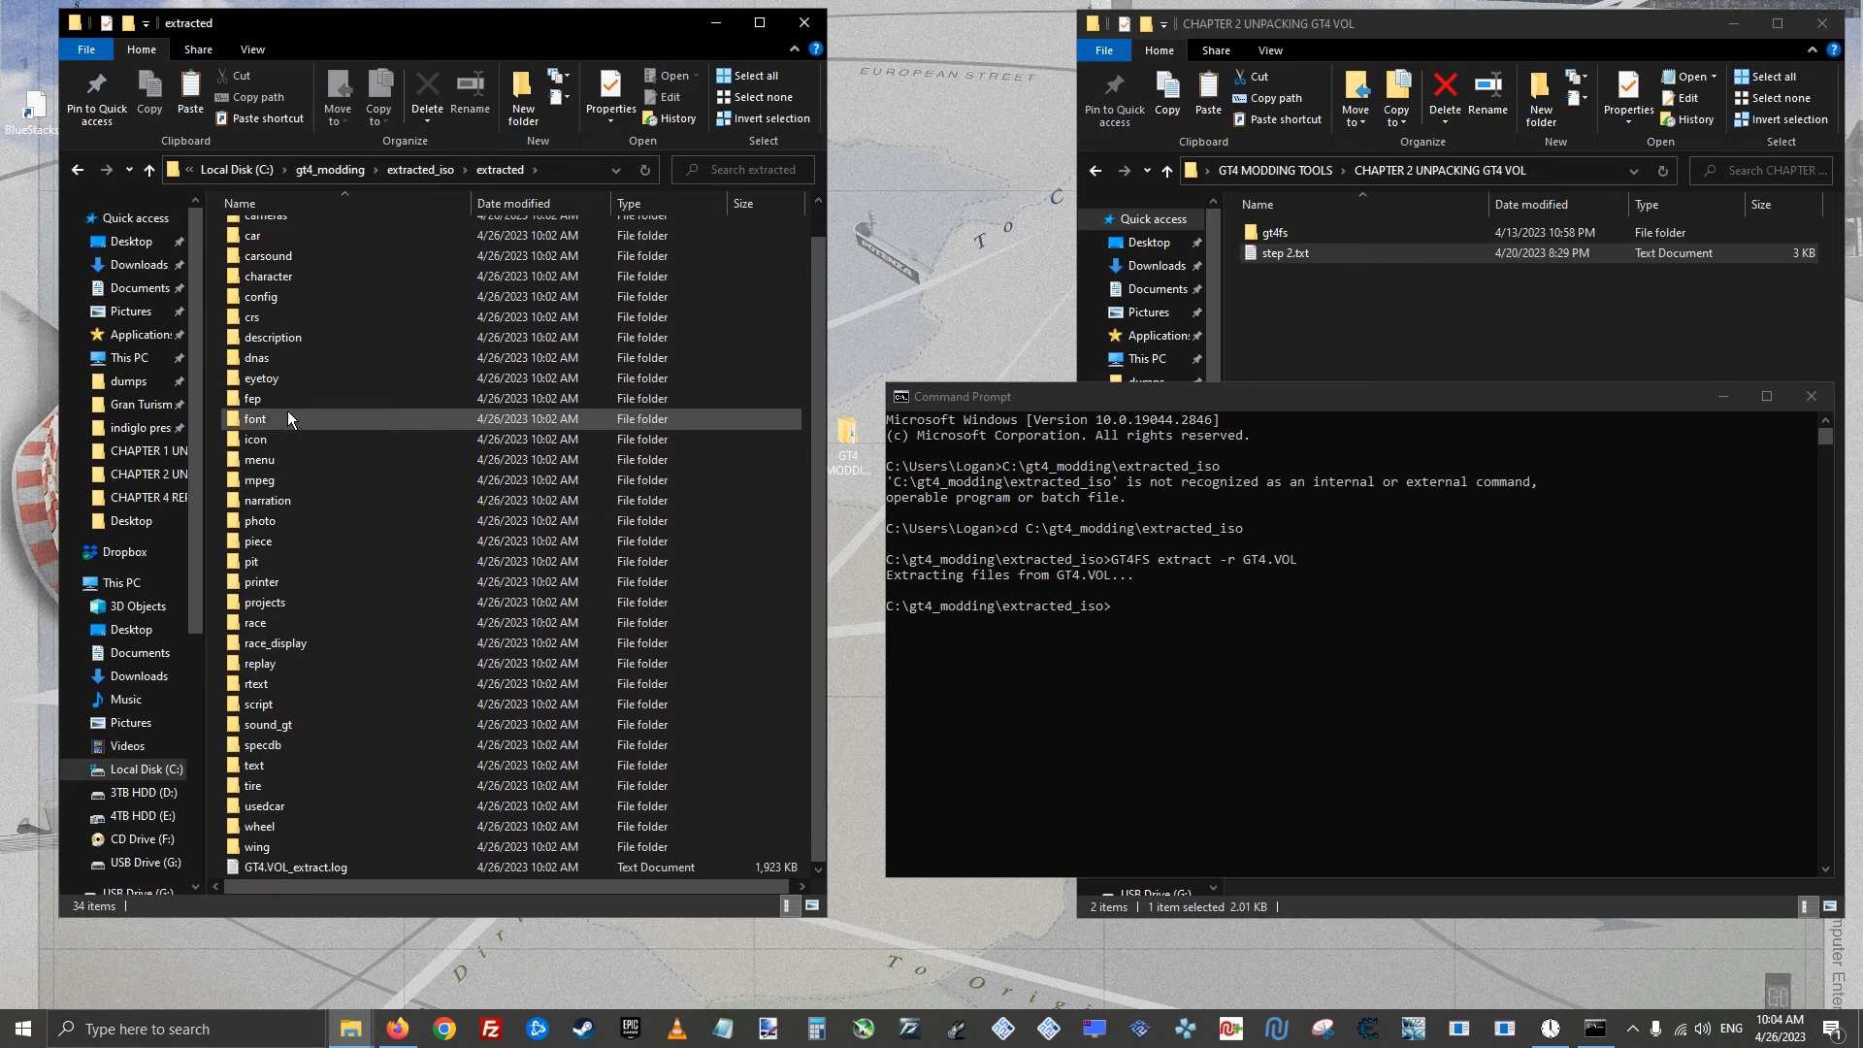
click(424, 170)
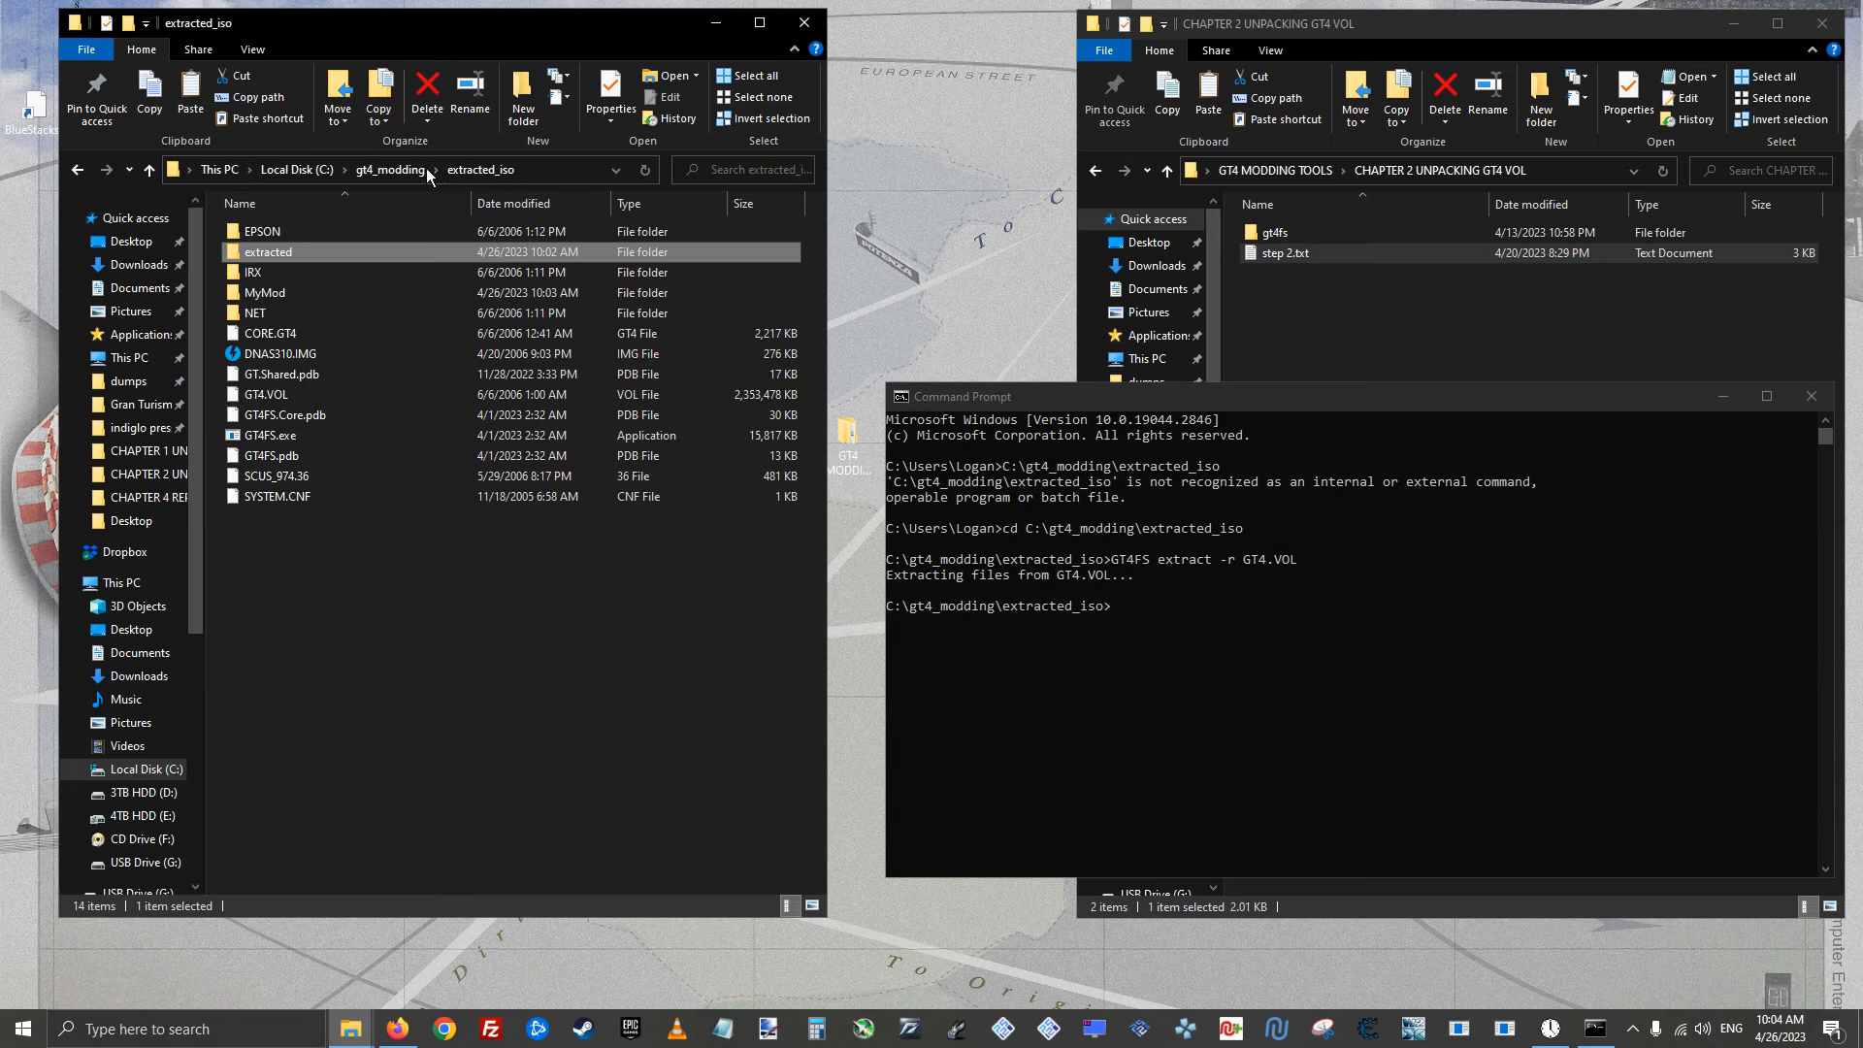
double_click(288, 299)
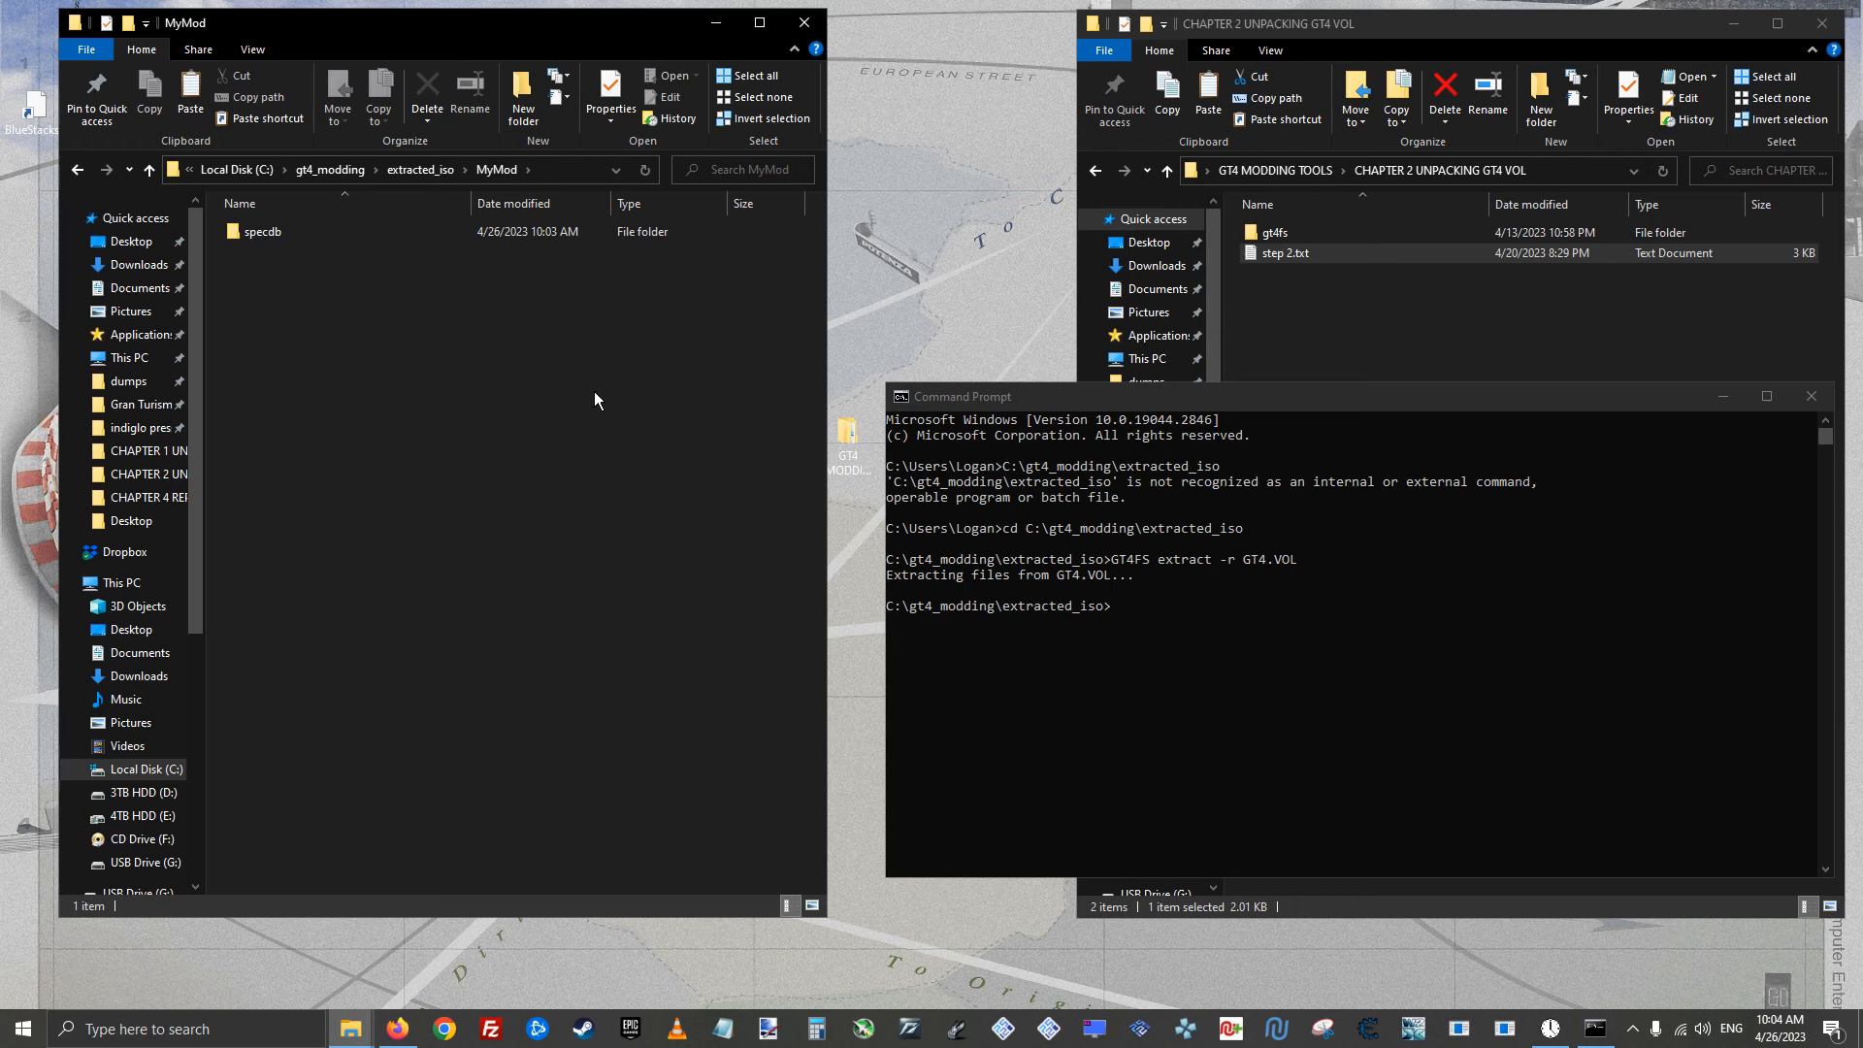
click(423, 171)
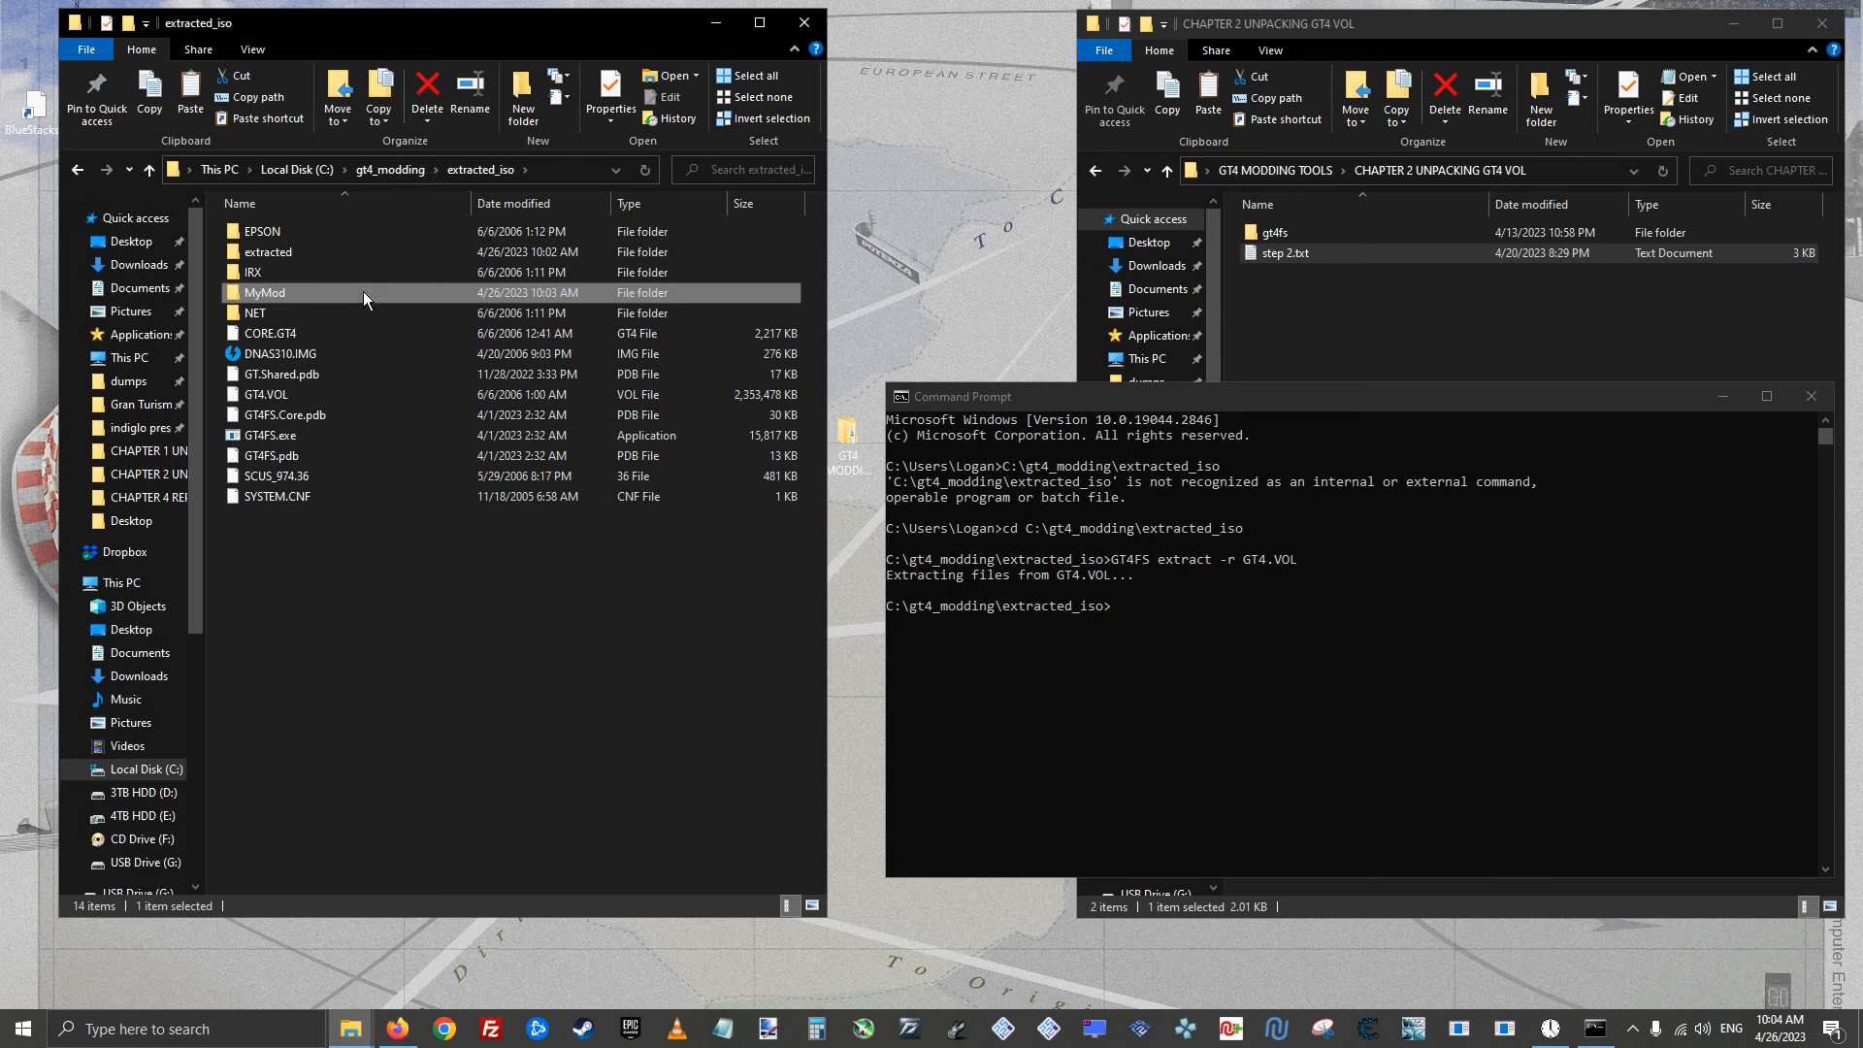
mouse_move(352, 255)
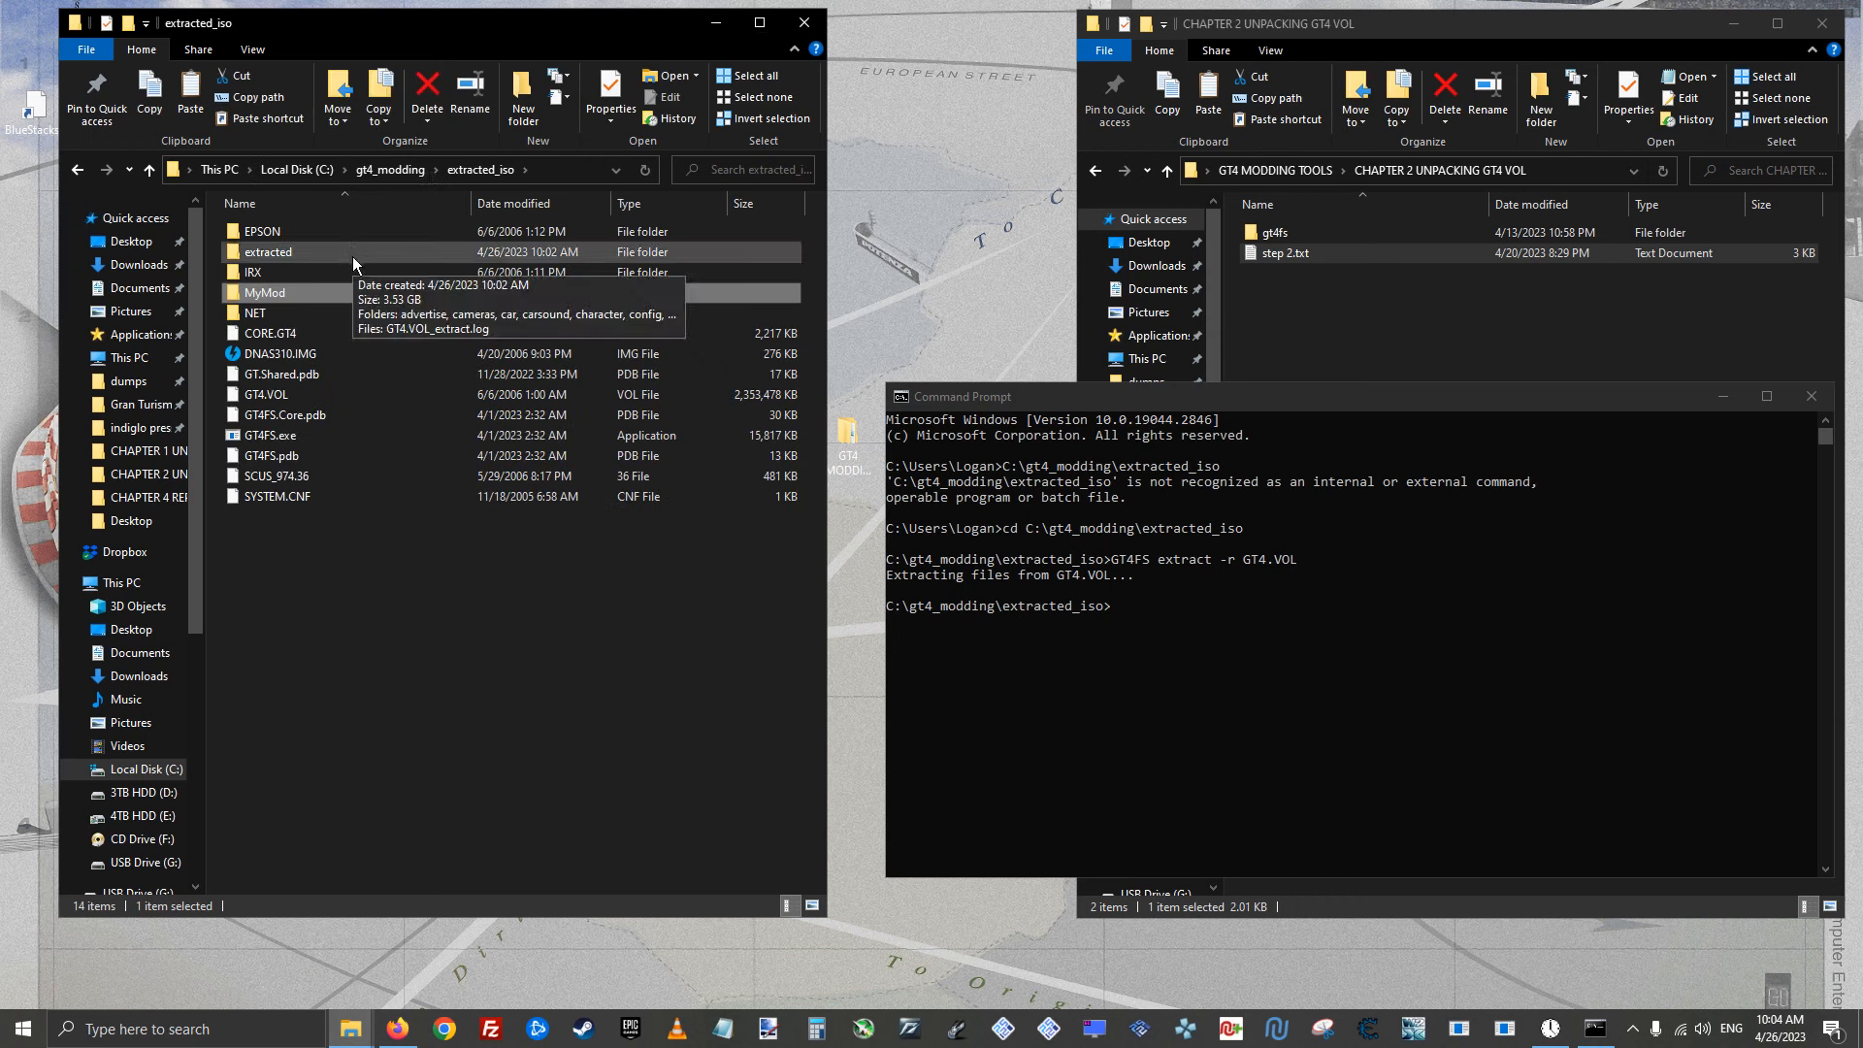
double_click(353, 256)
scroll(543, 503, down, 1)
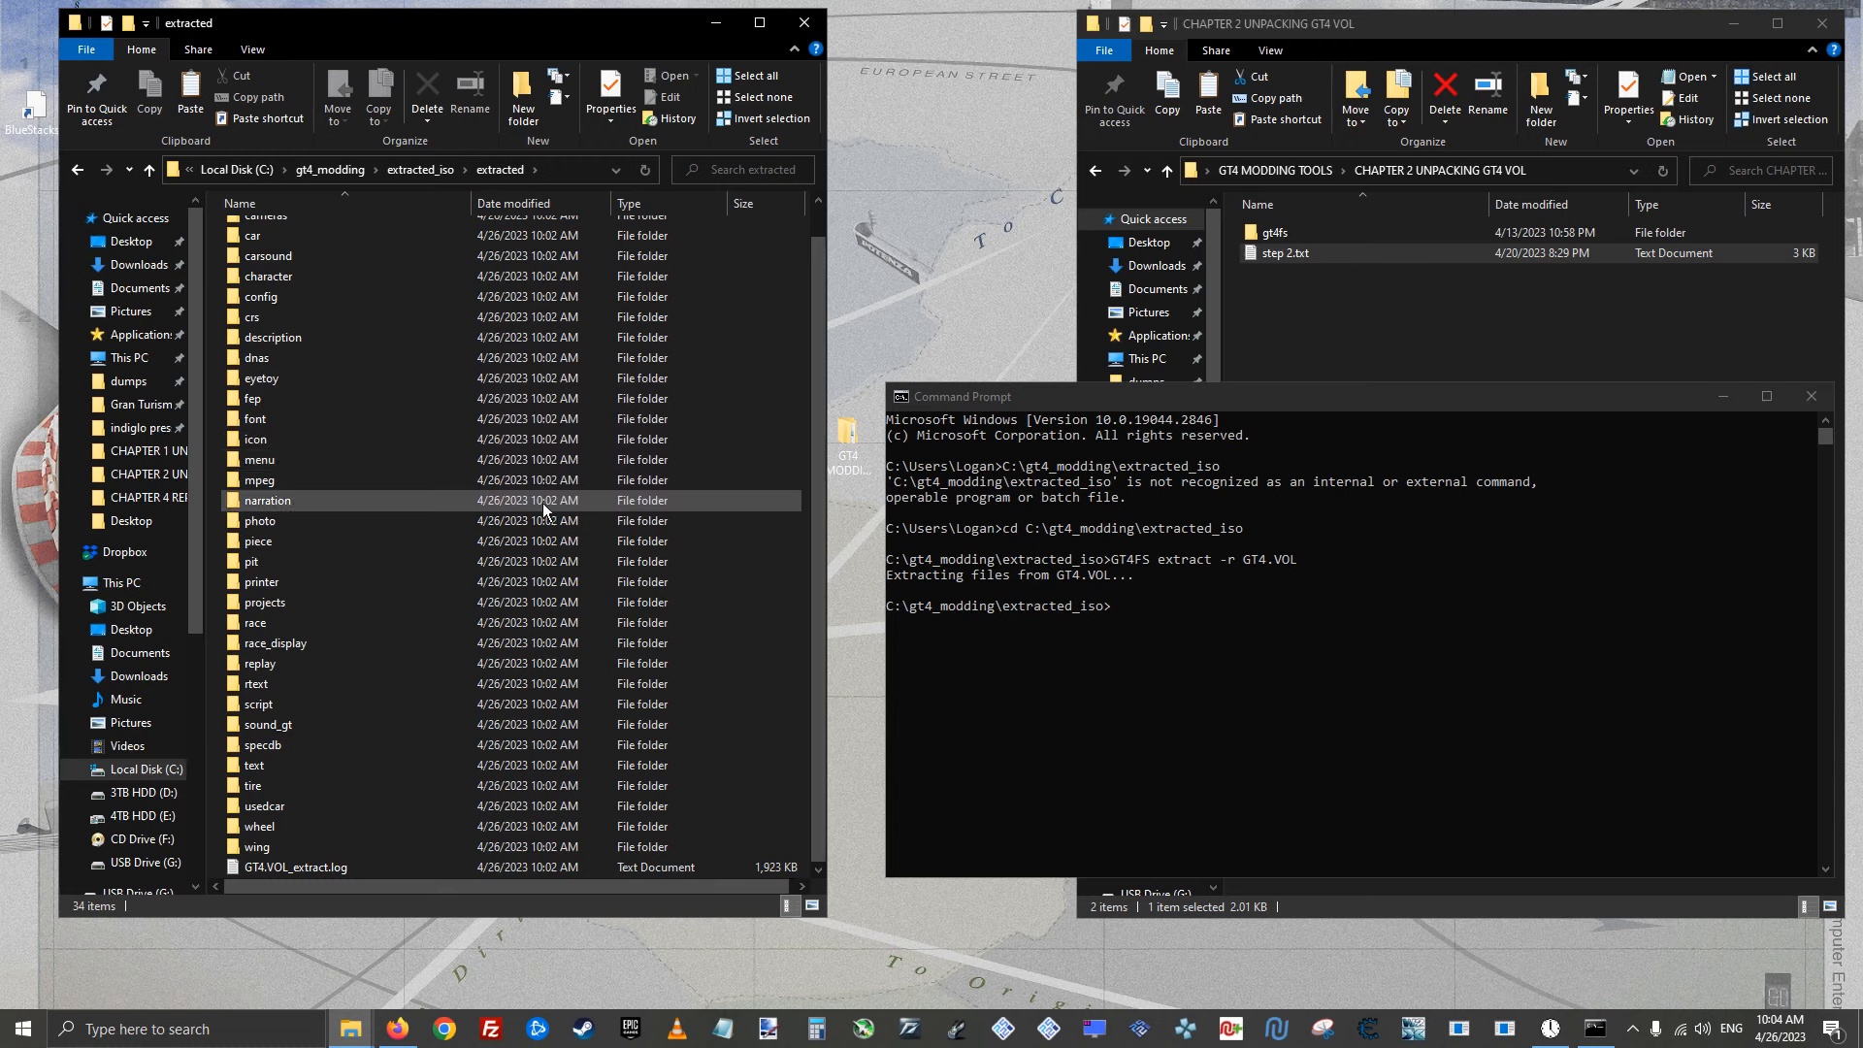
scroll(276, 817, up, 1)
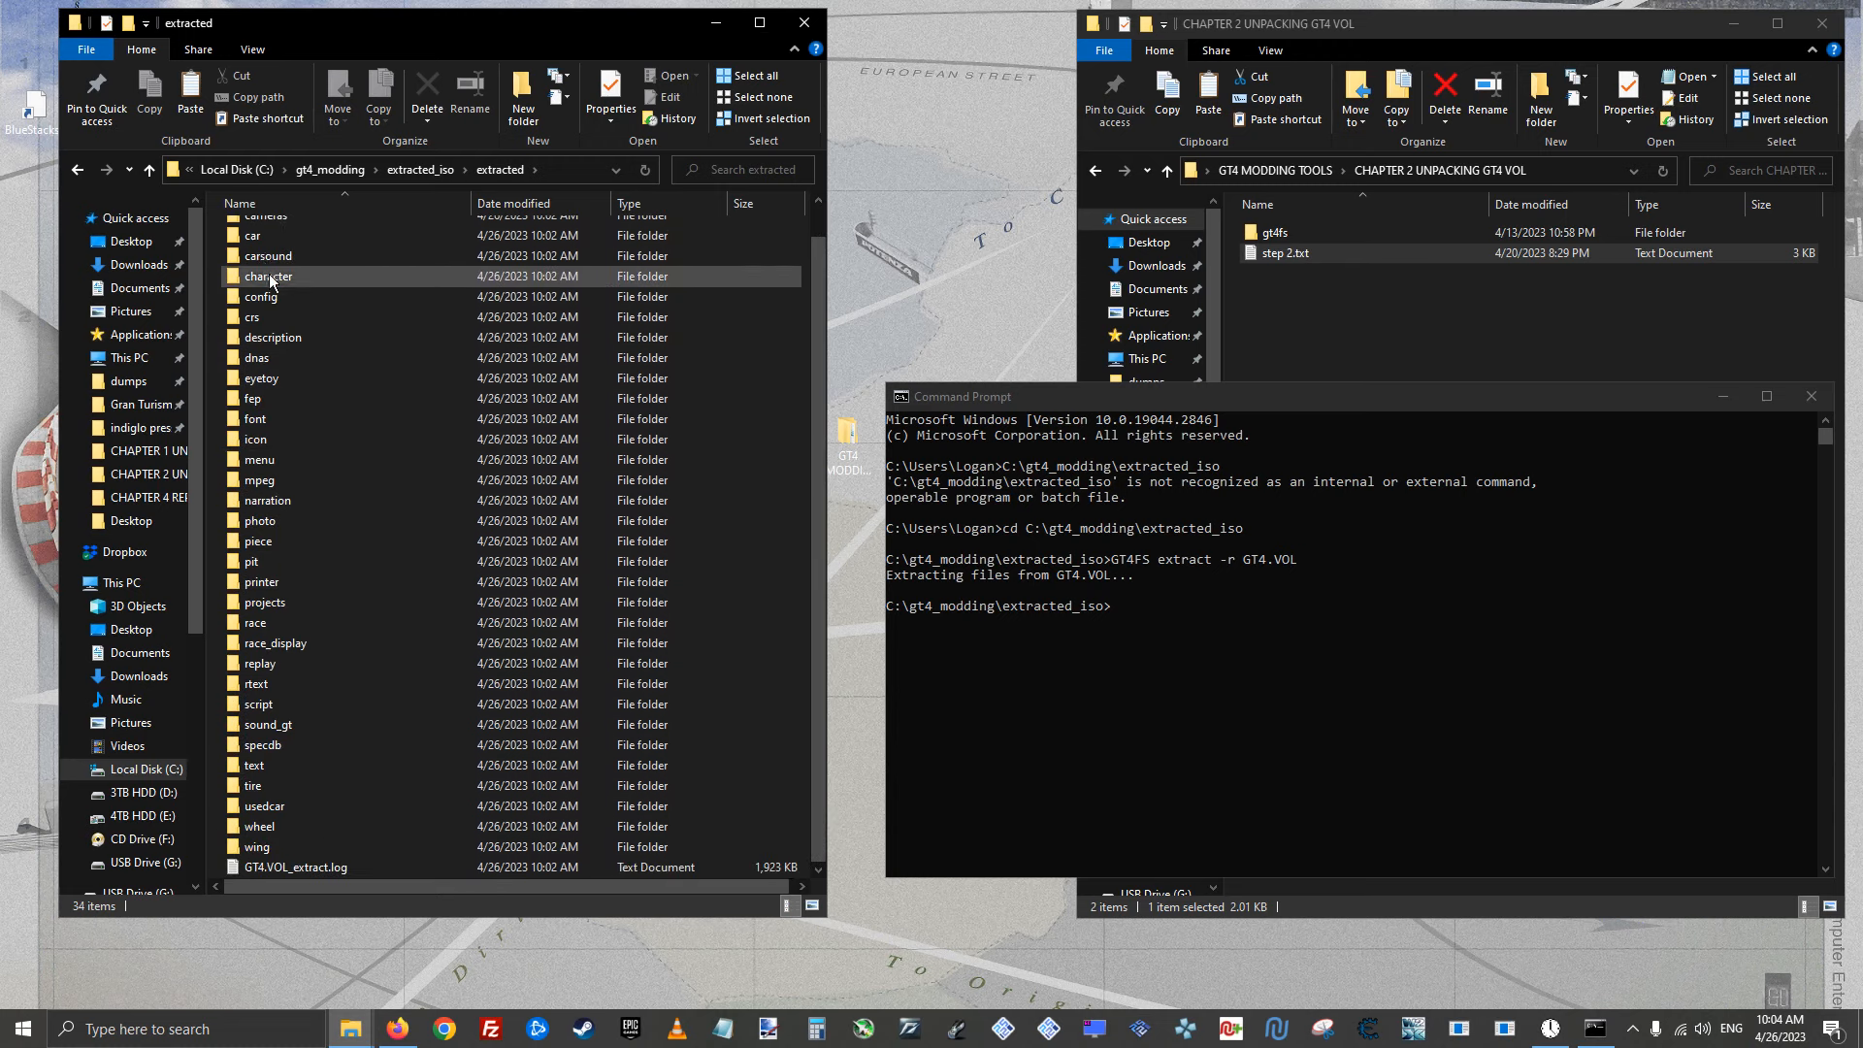
click(423, 168)
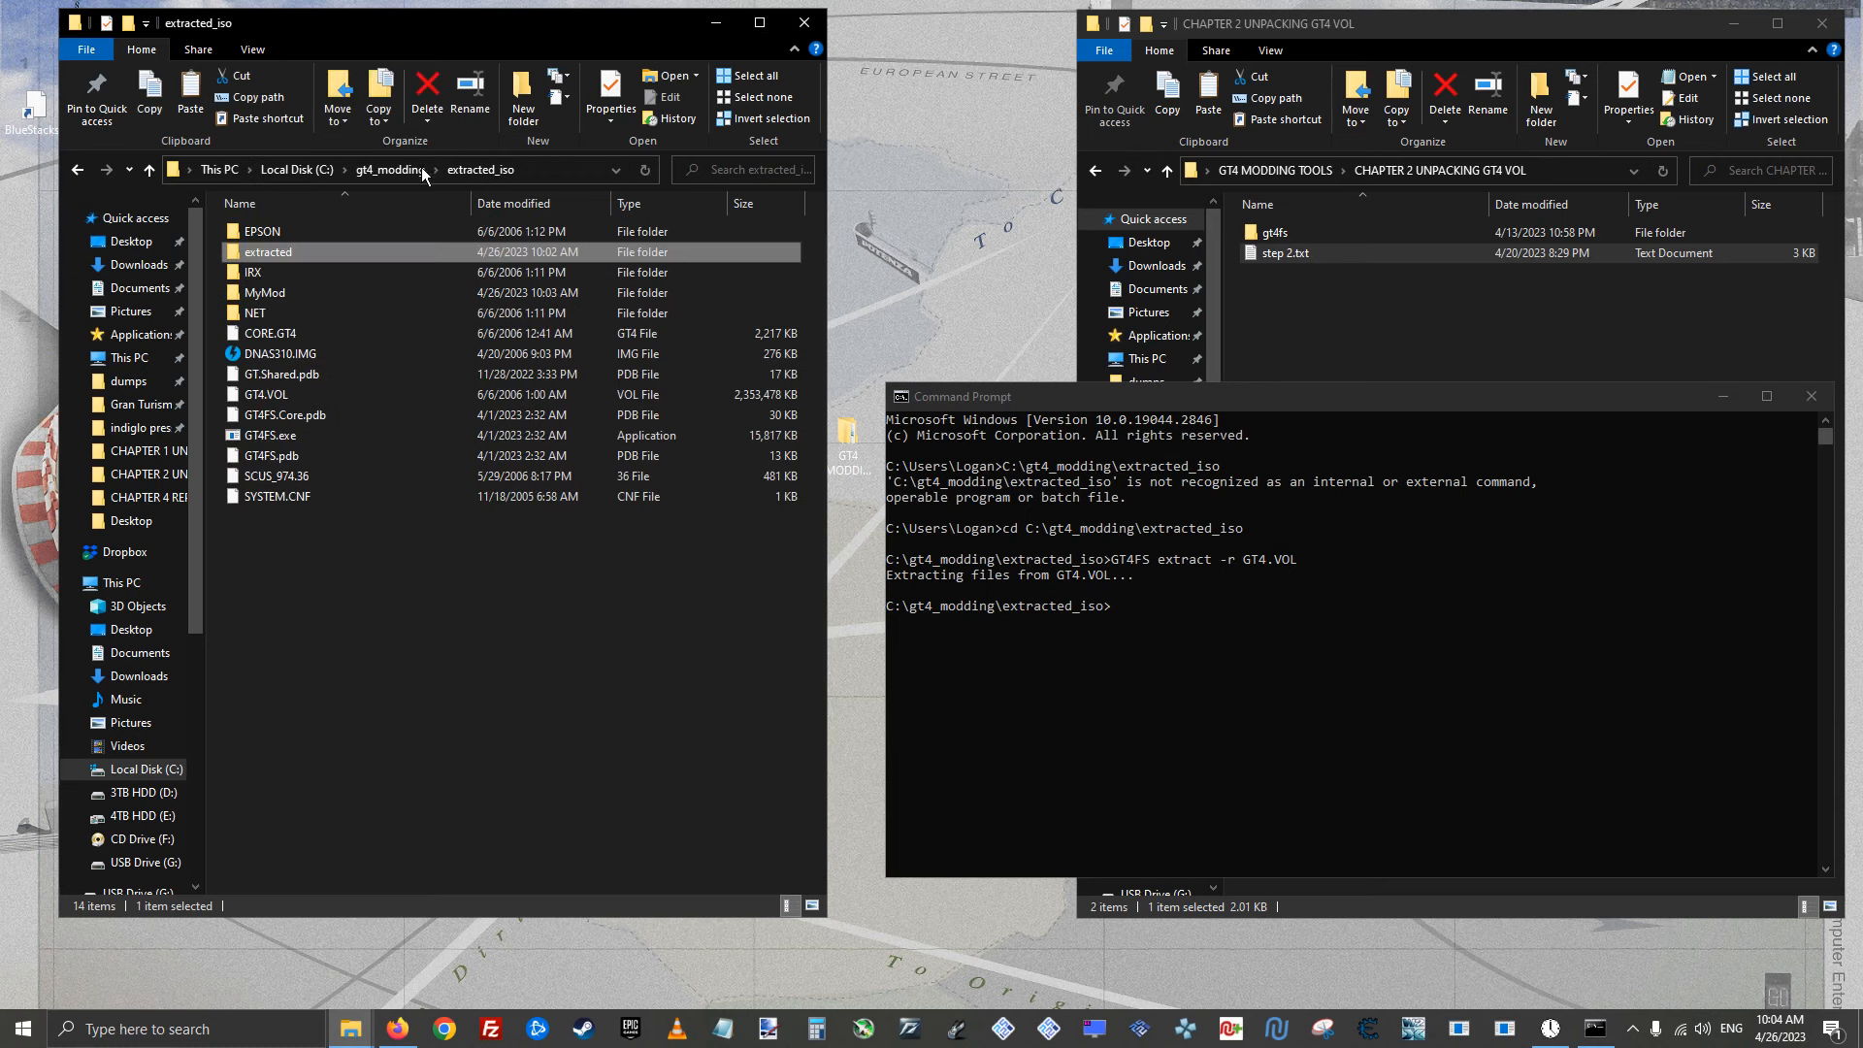
double_click(386, 295)
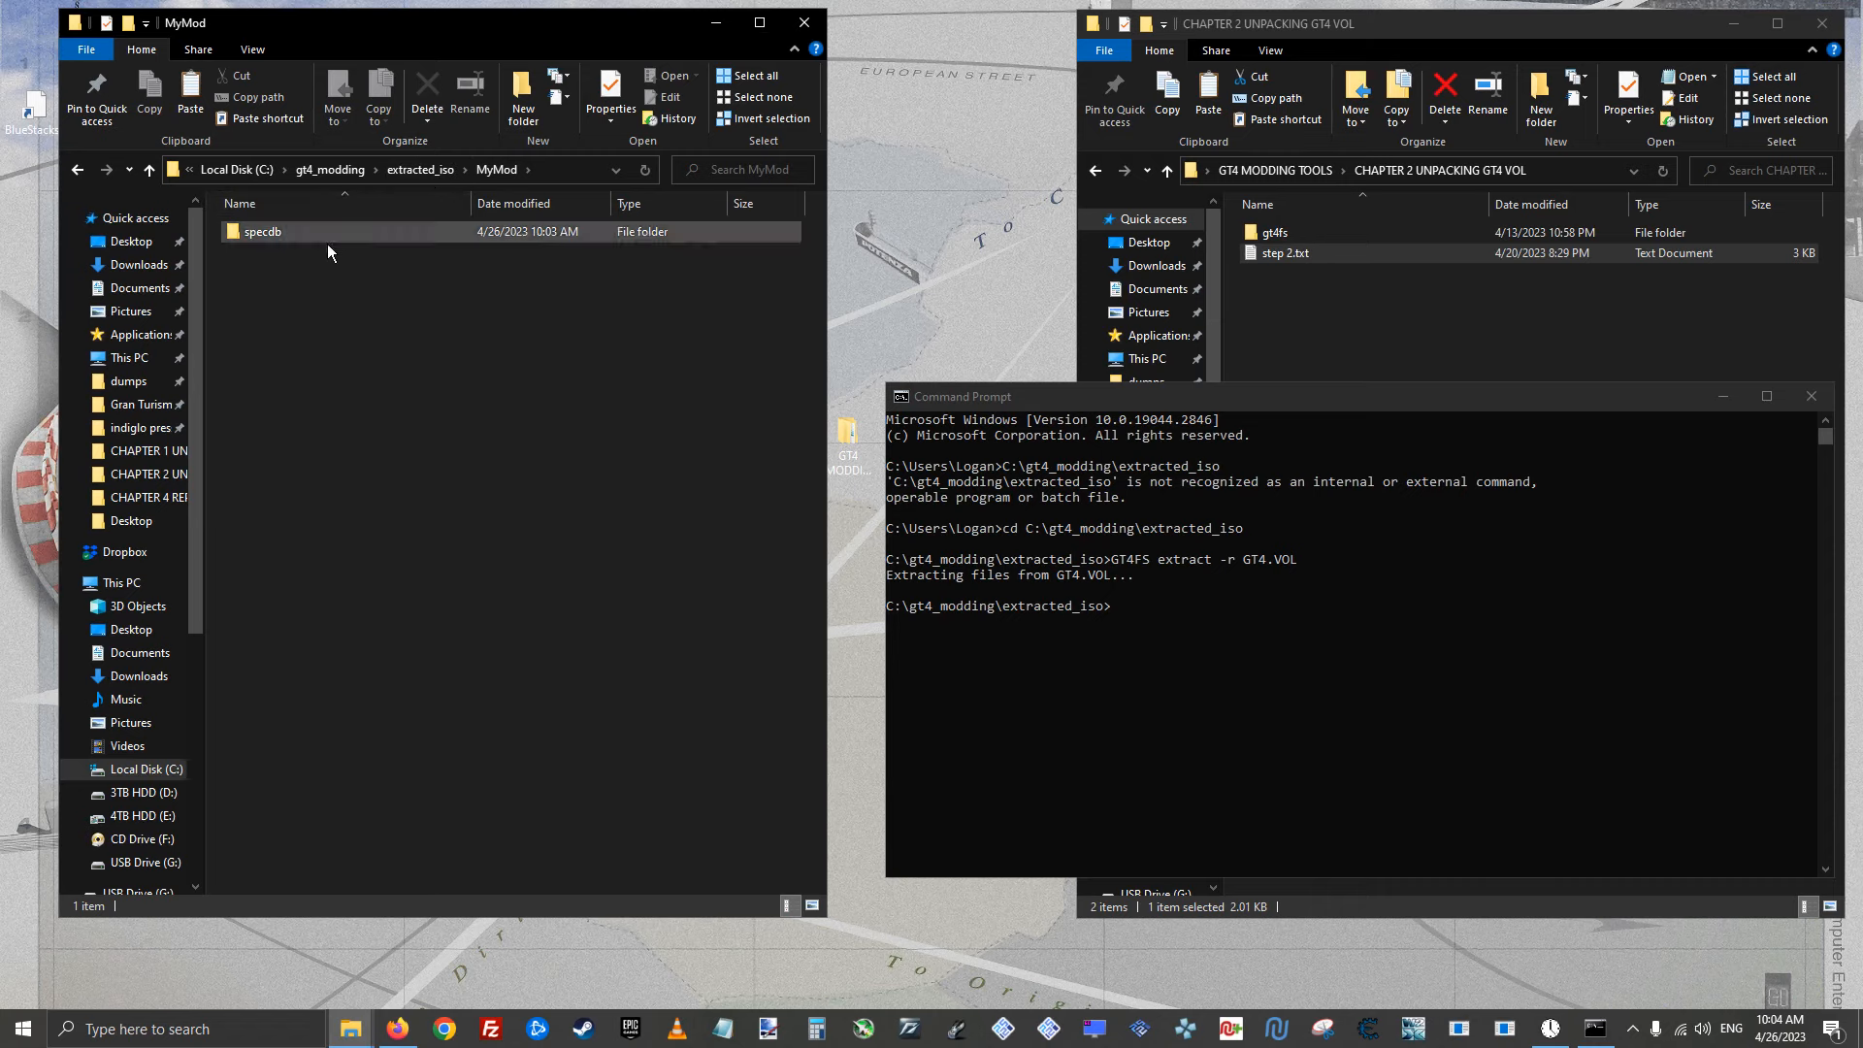
Minimize the Command Prompt and open the specdb editor folder inside CHAPTER 3 MODIFYING GT4 VOL of GT4 MODDING TOOLS
click(1330, 439)
drag(1248, 404, 1239, 365)
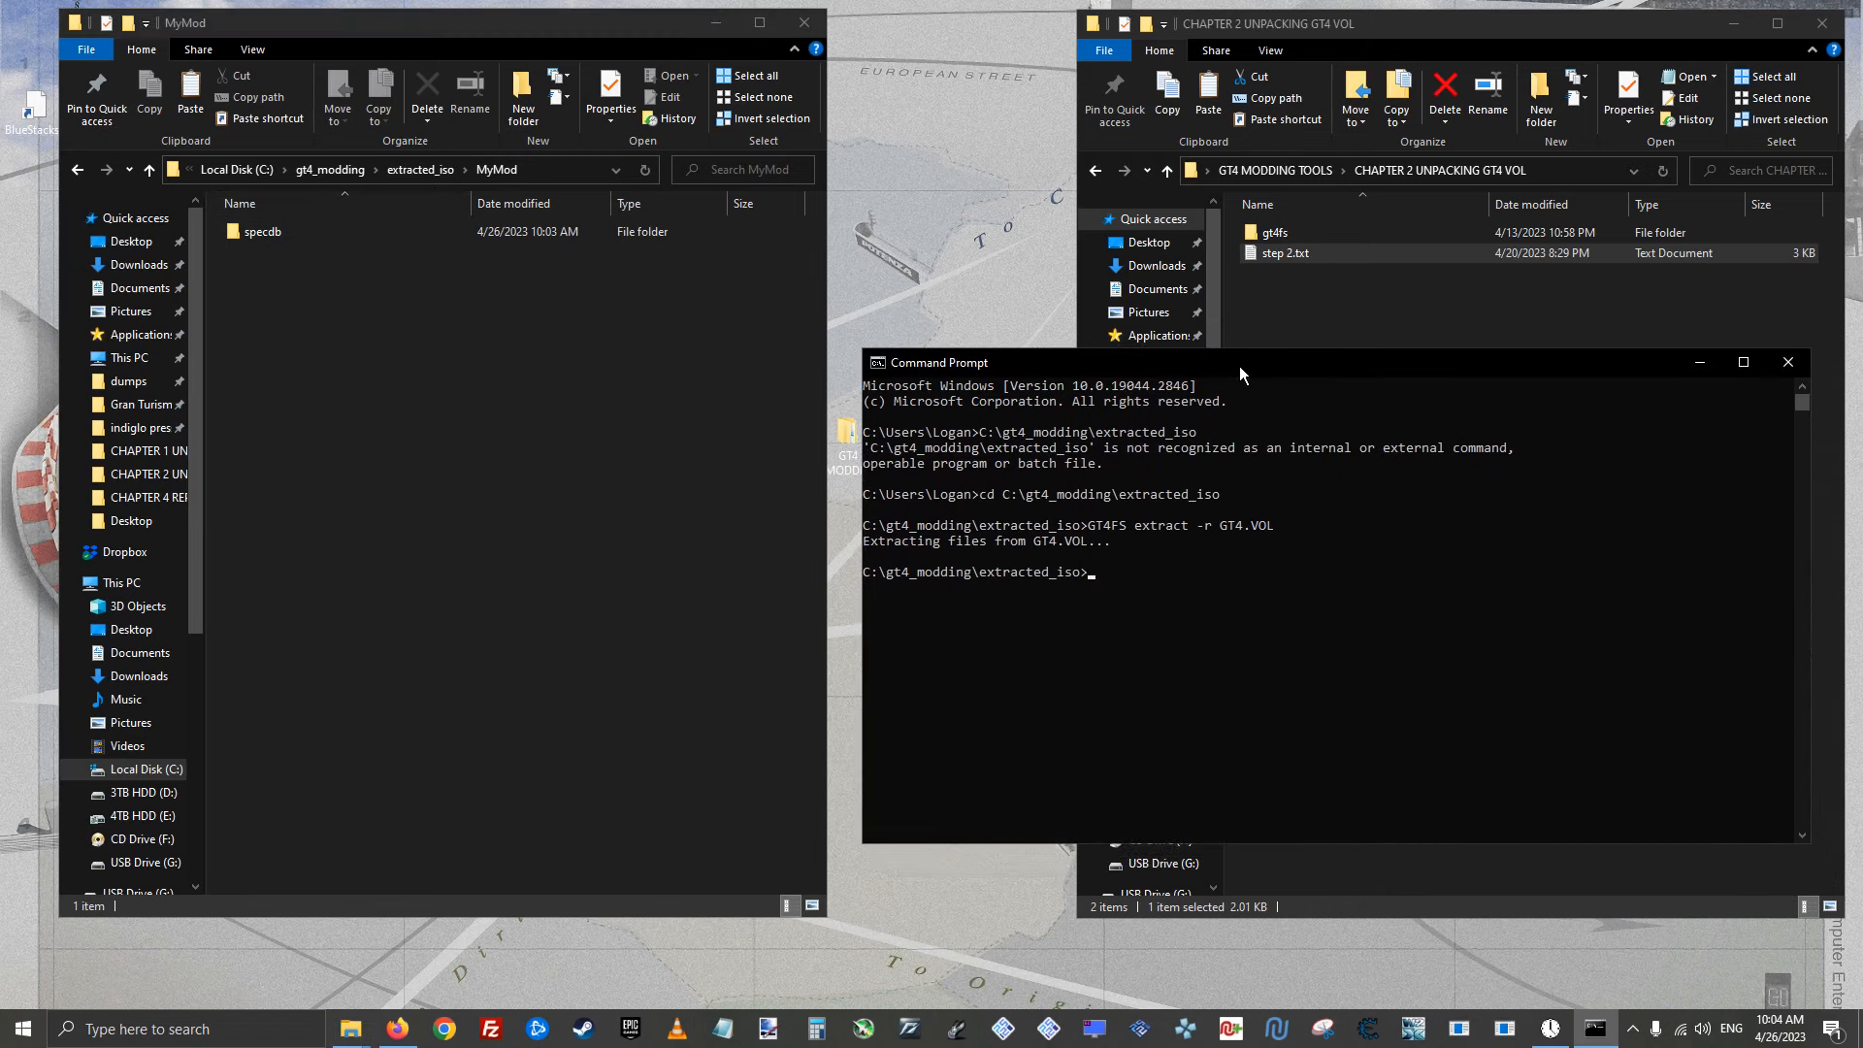
click(1702, 362)
click(1302, 172)
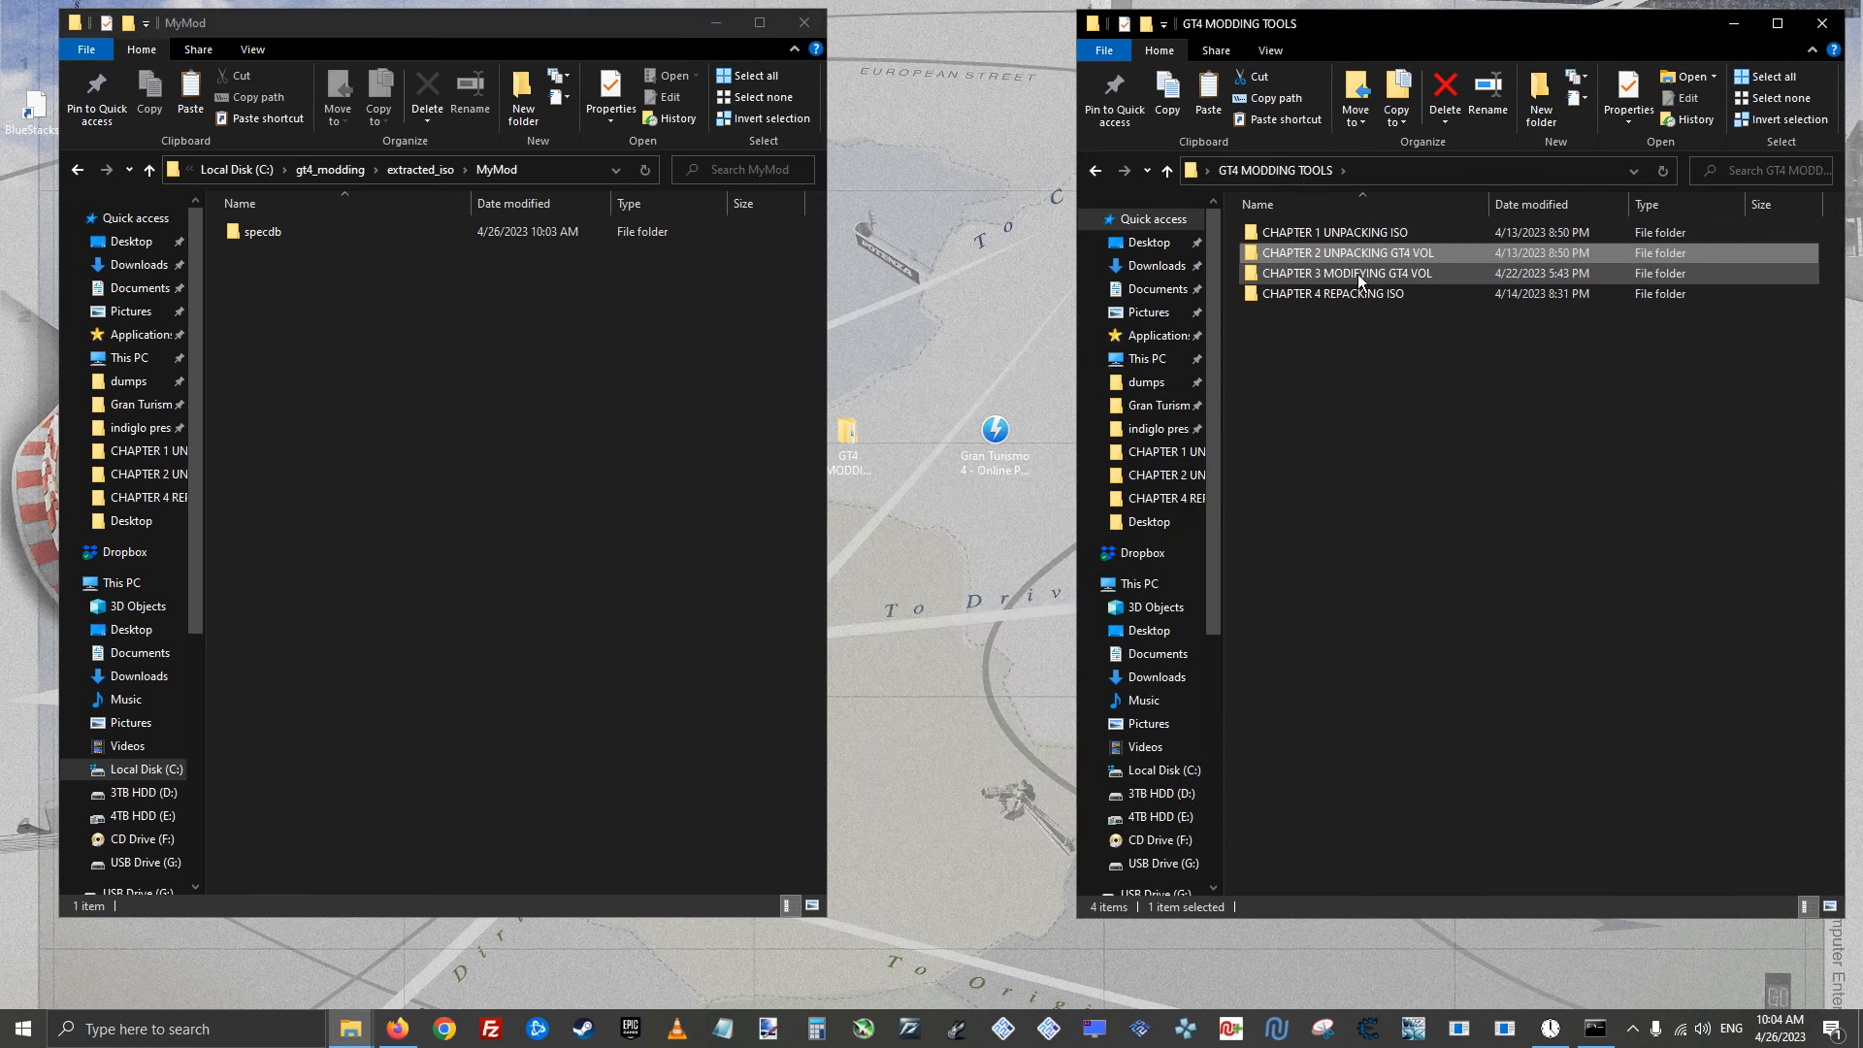
double_click(1454, 277)
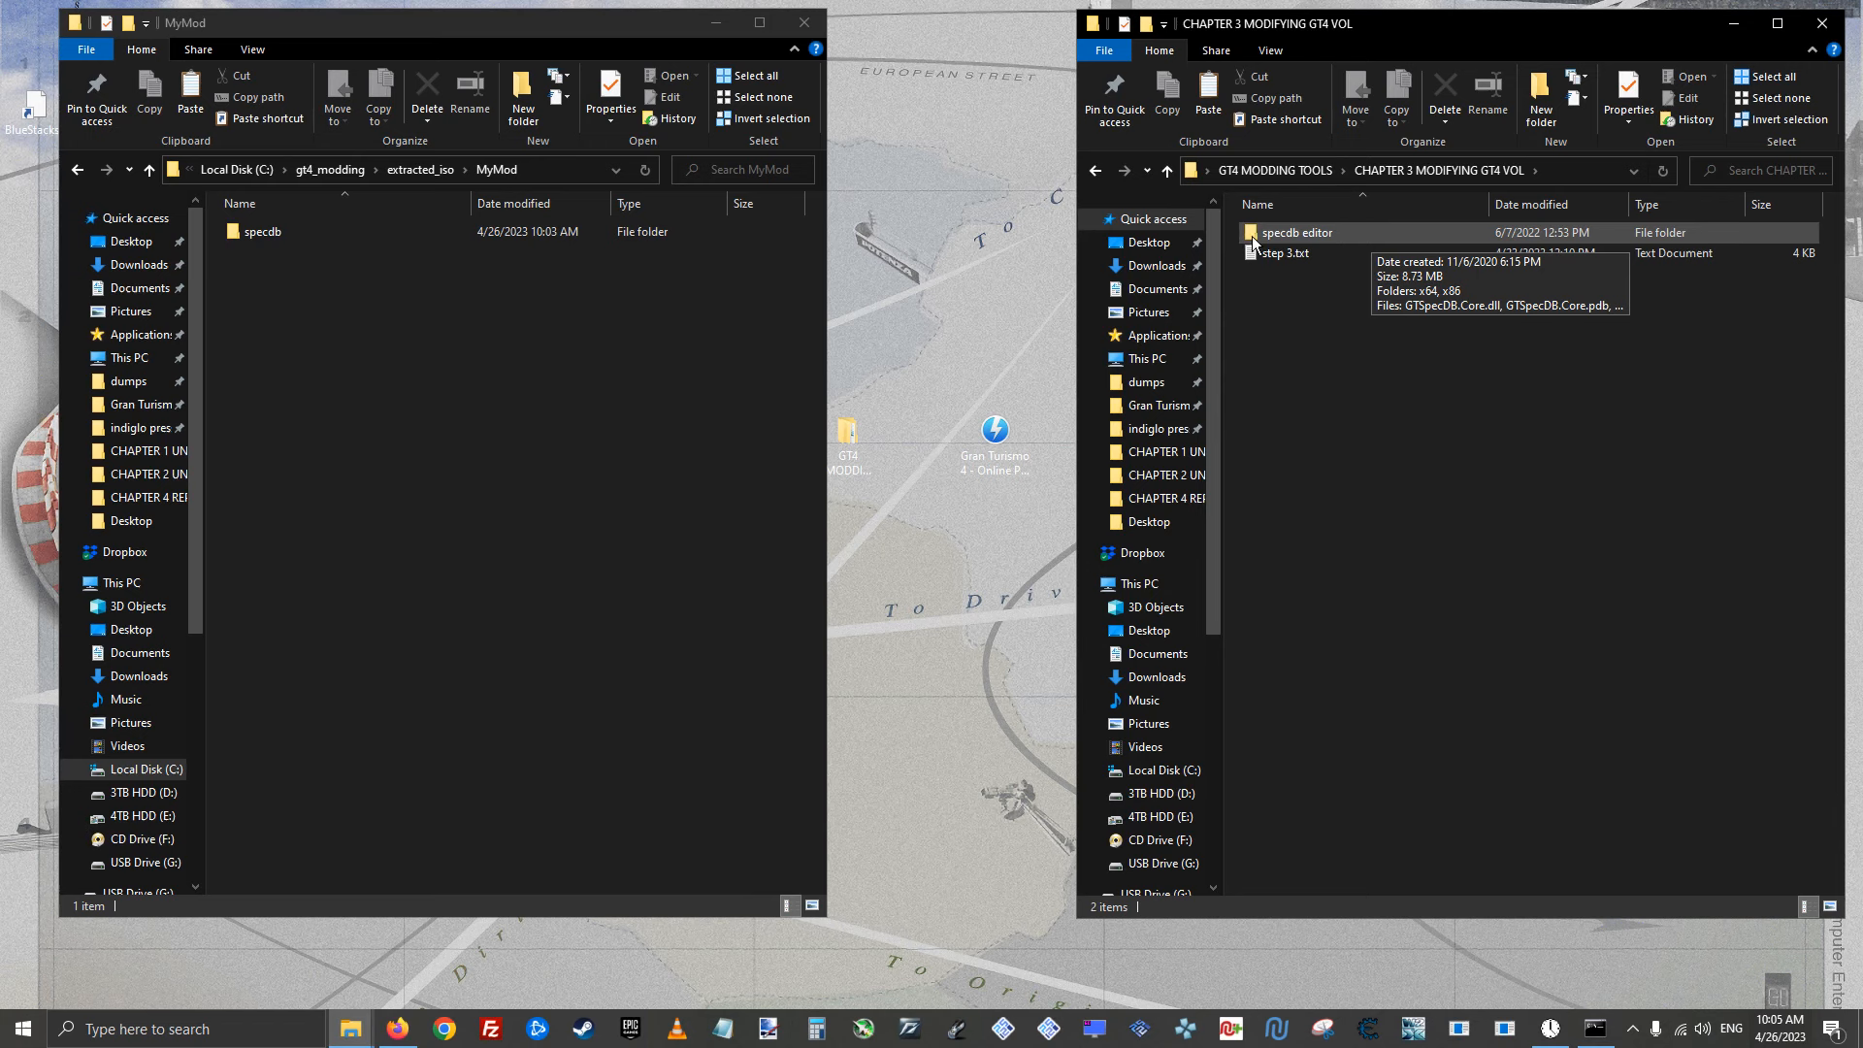
double_click(1344, 235)
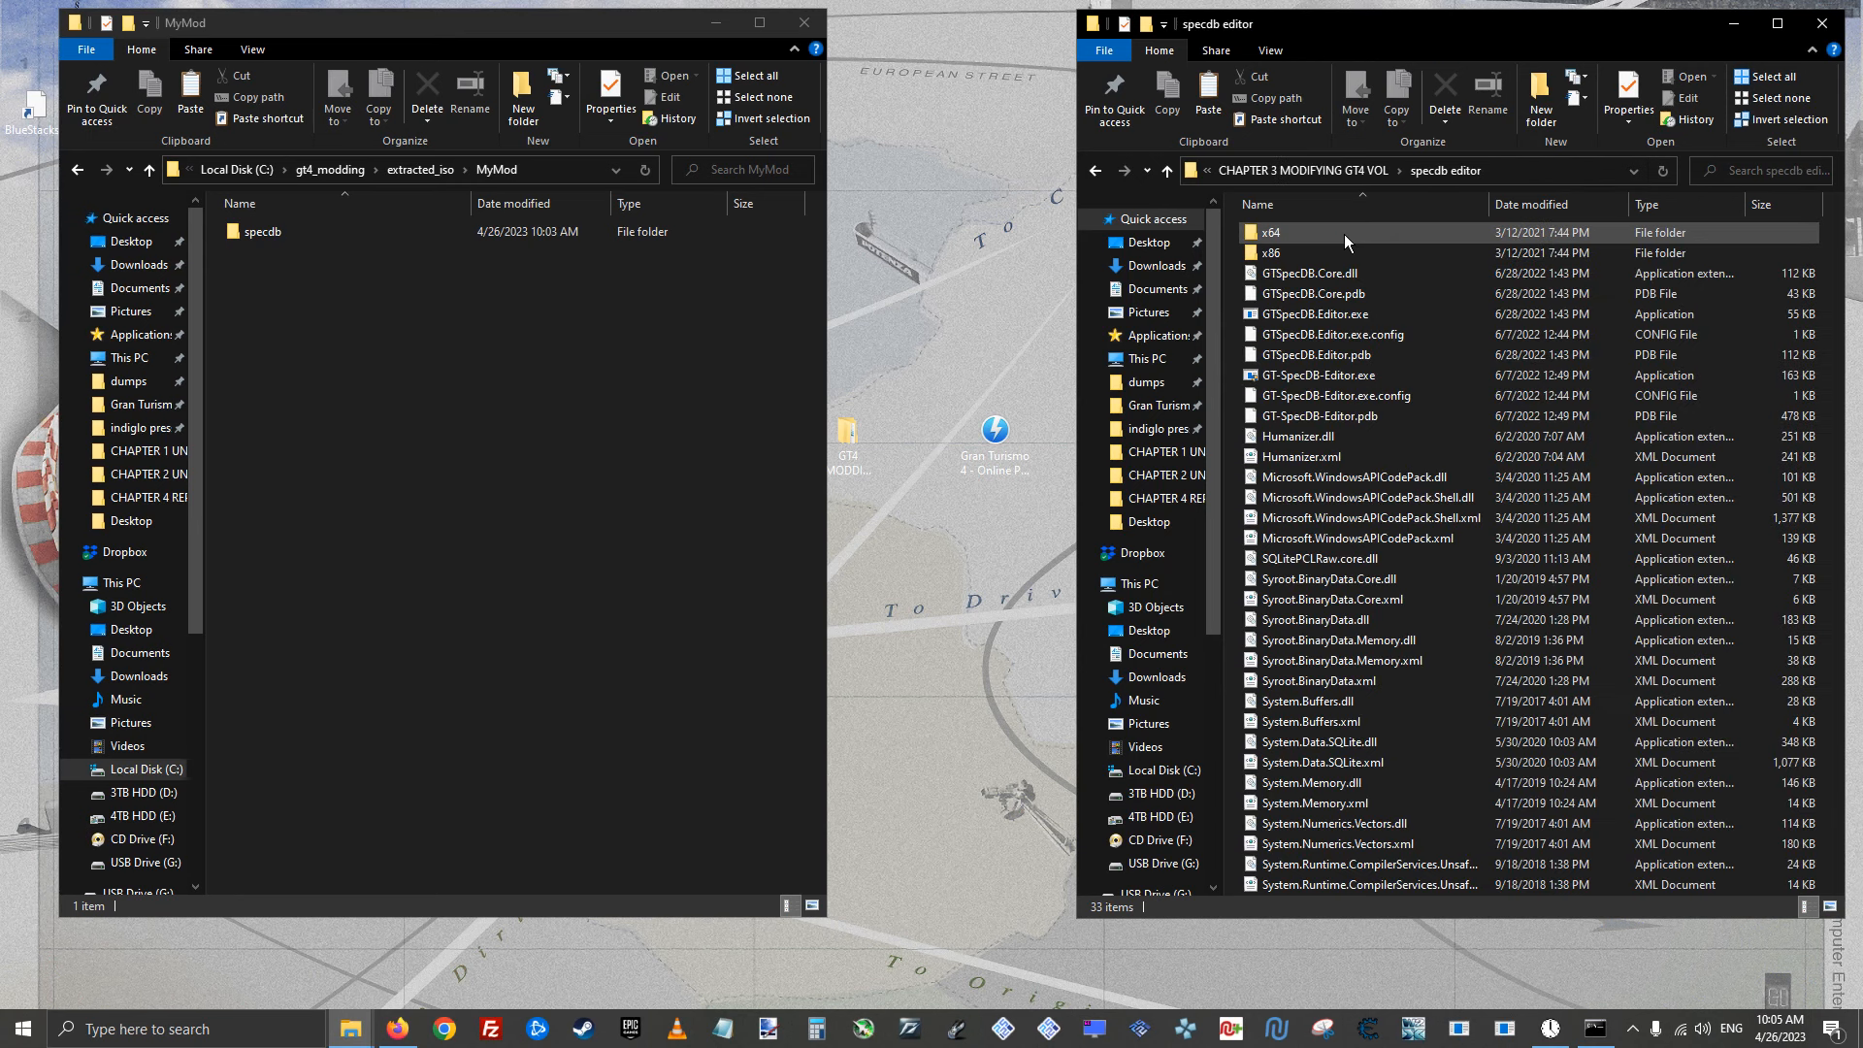
Launch GTSpecDB.Editor.exe and place the Gran Turismo Spec Database Editor window beside the MyMod folder window
click(1394, 313)
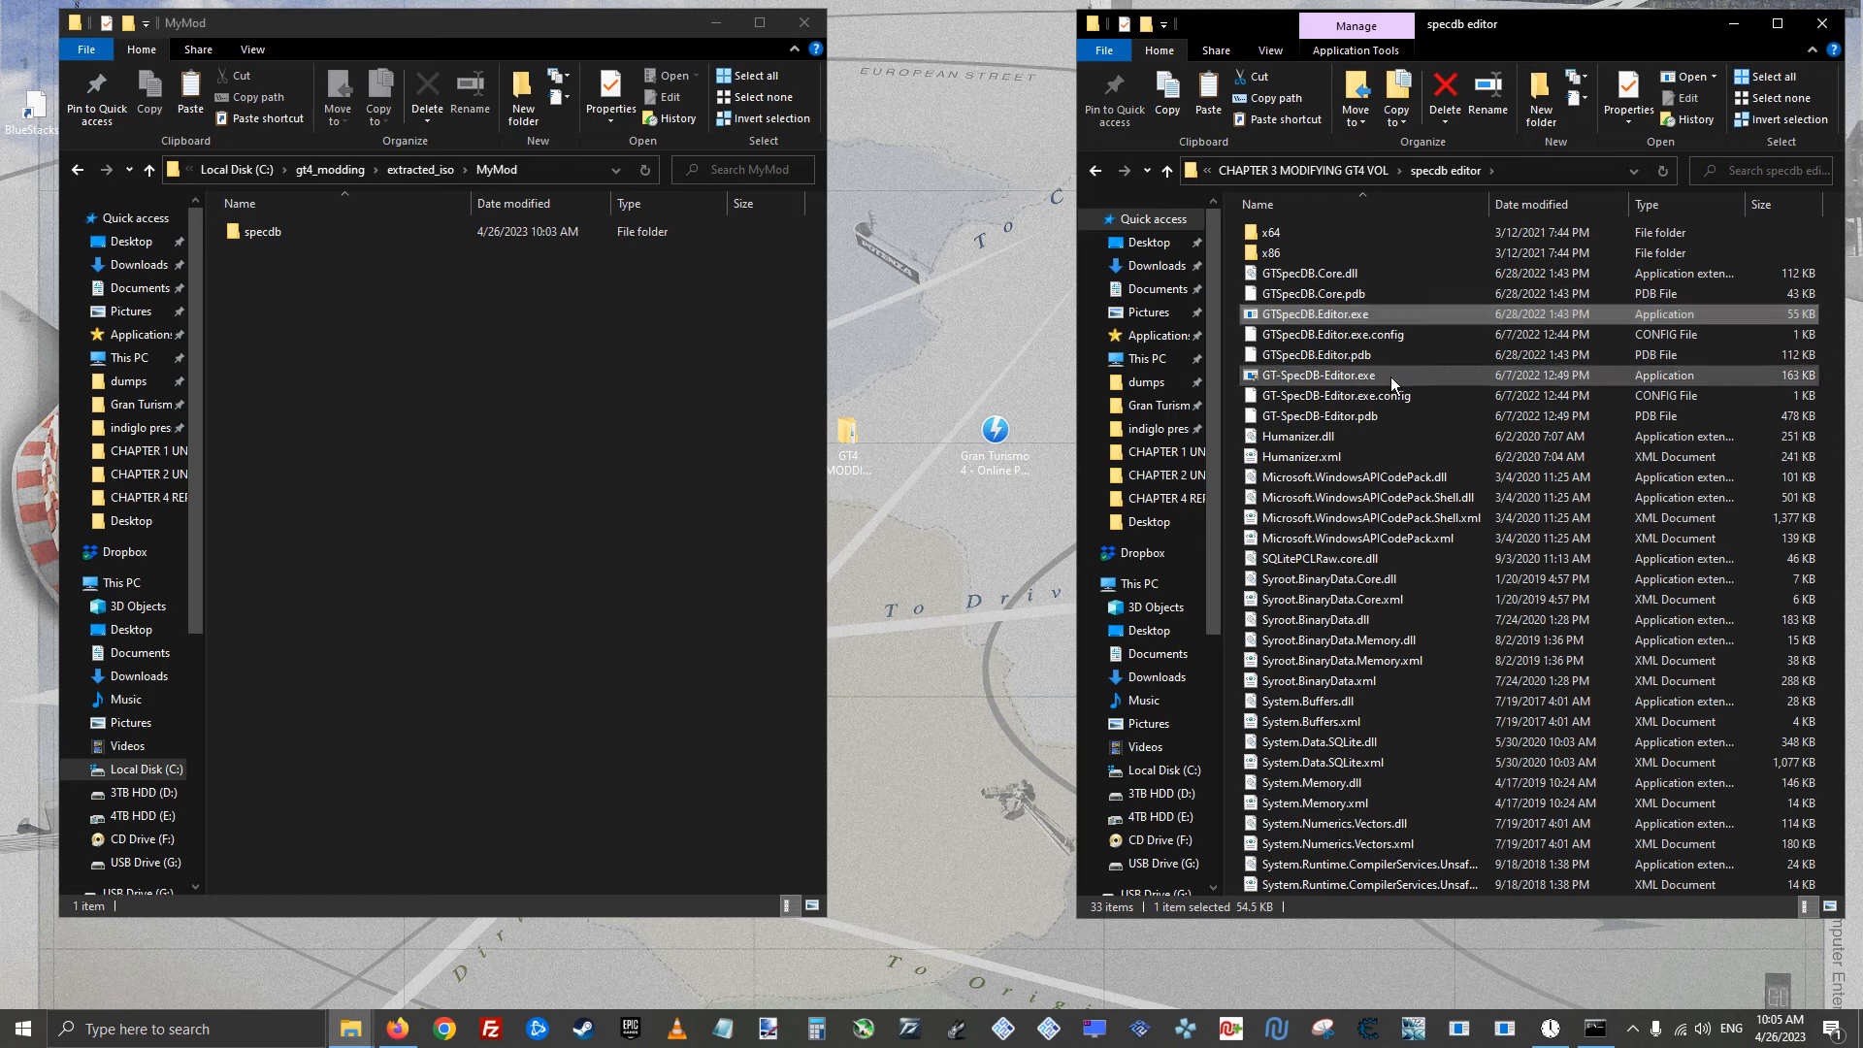
double_click(1411, 317)
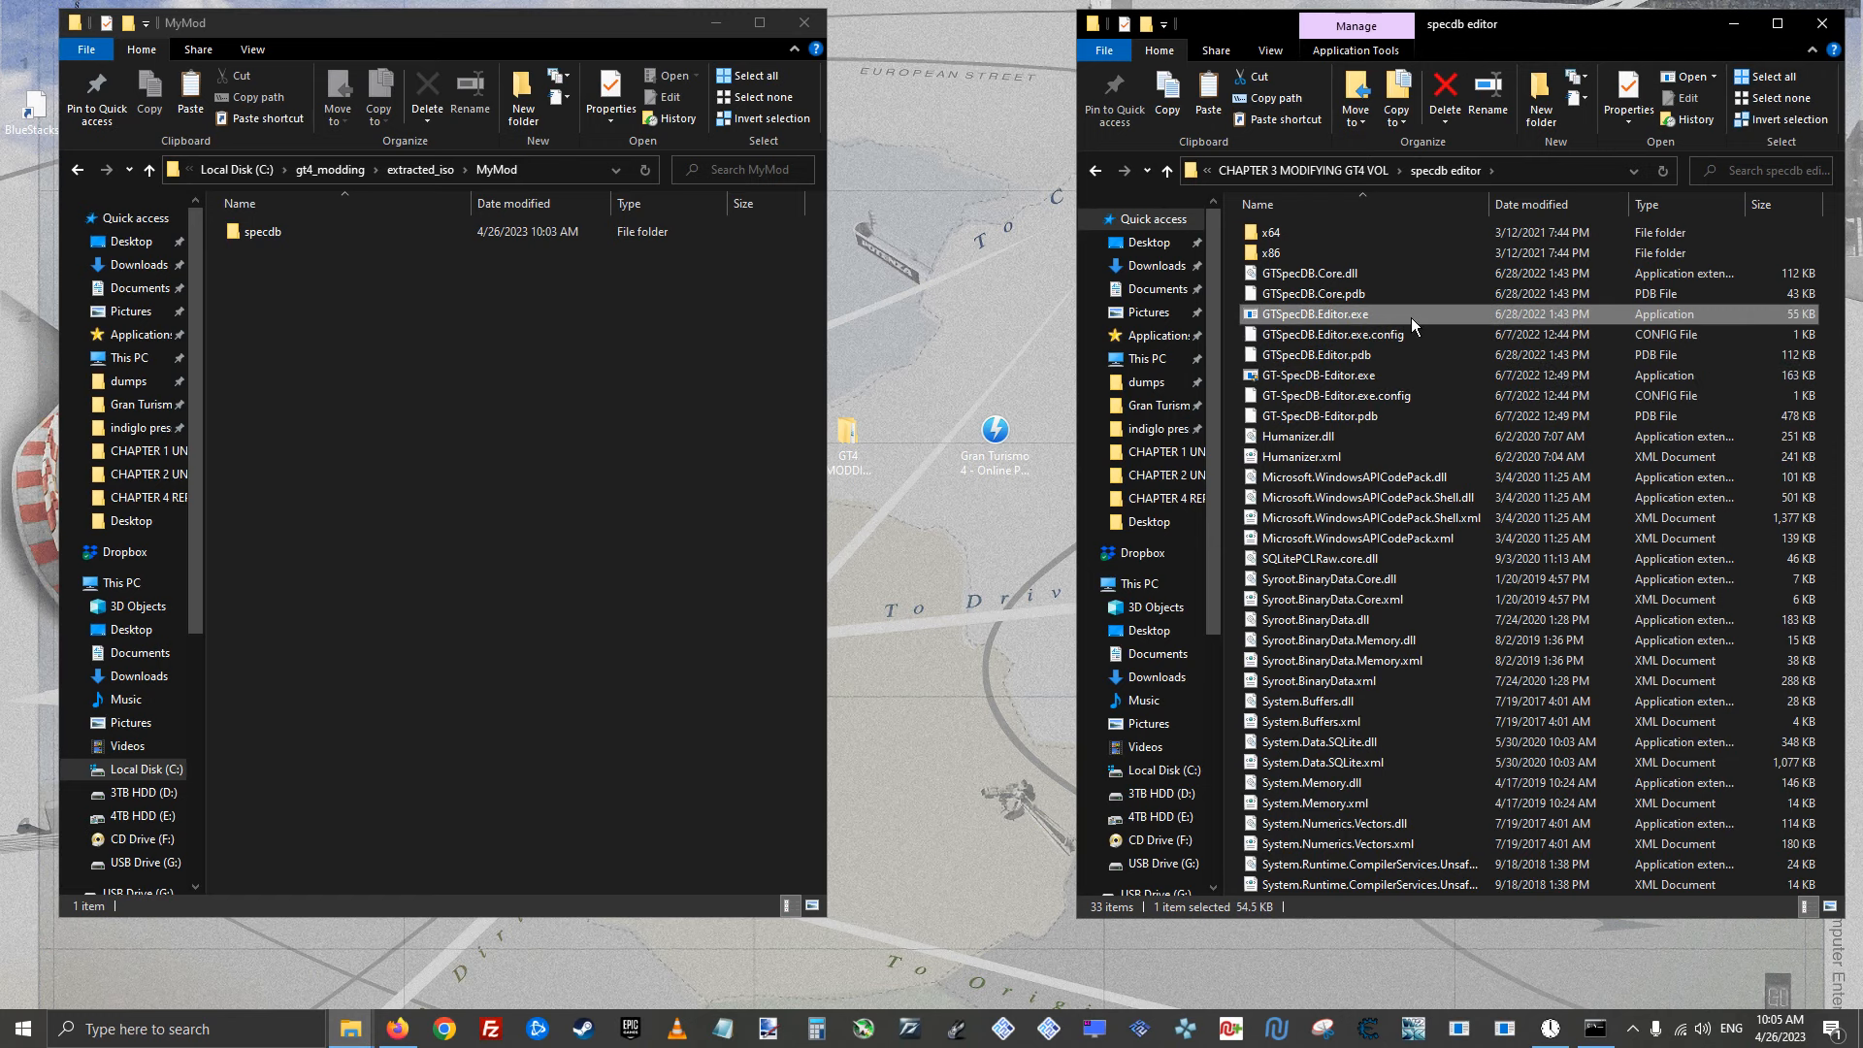
drag(1057, 214, 1499, 91)
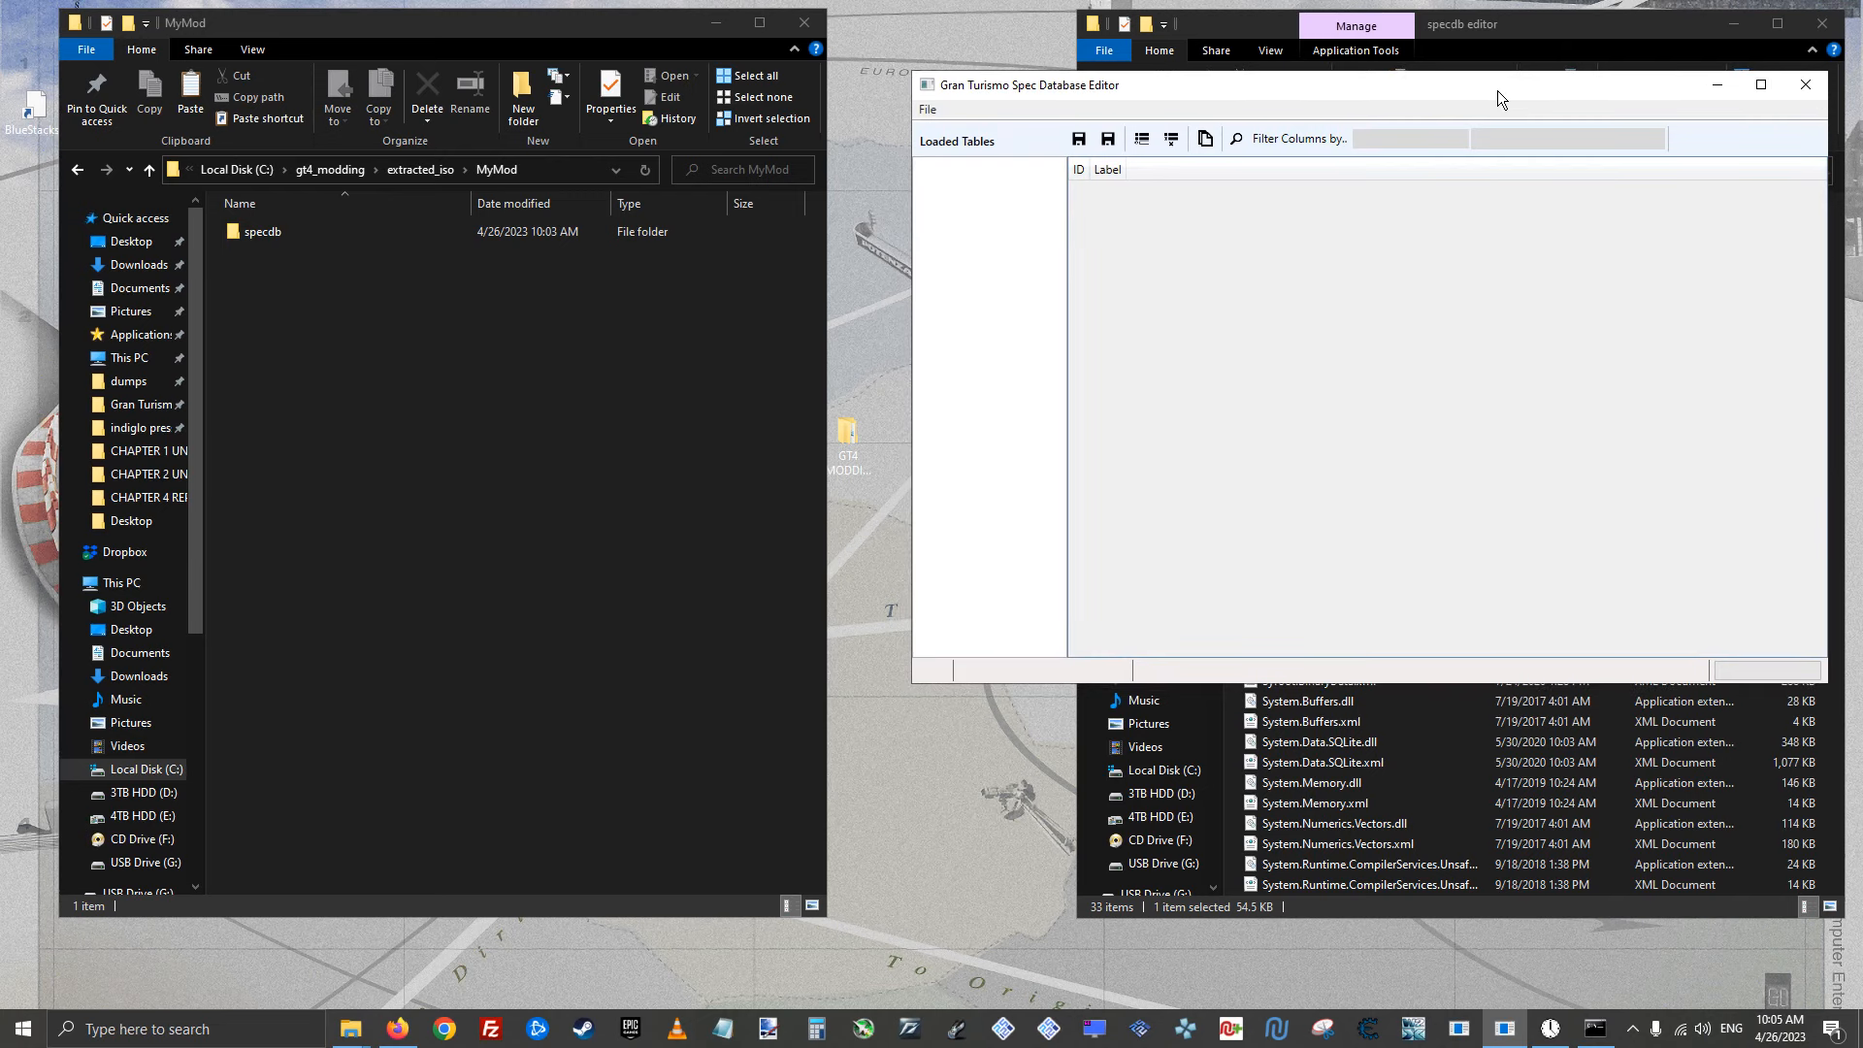
drag(983, 103, 1044, 85)
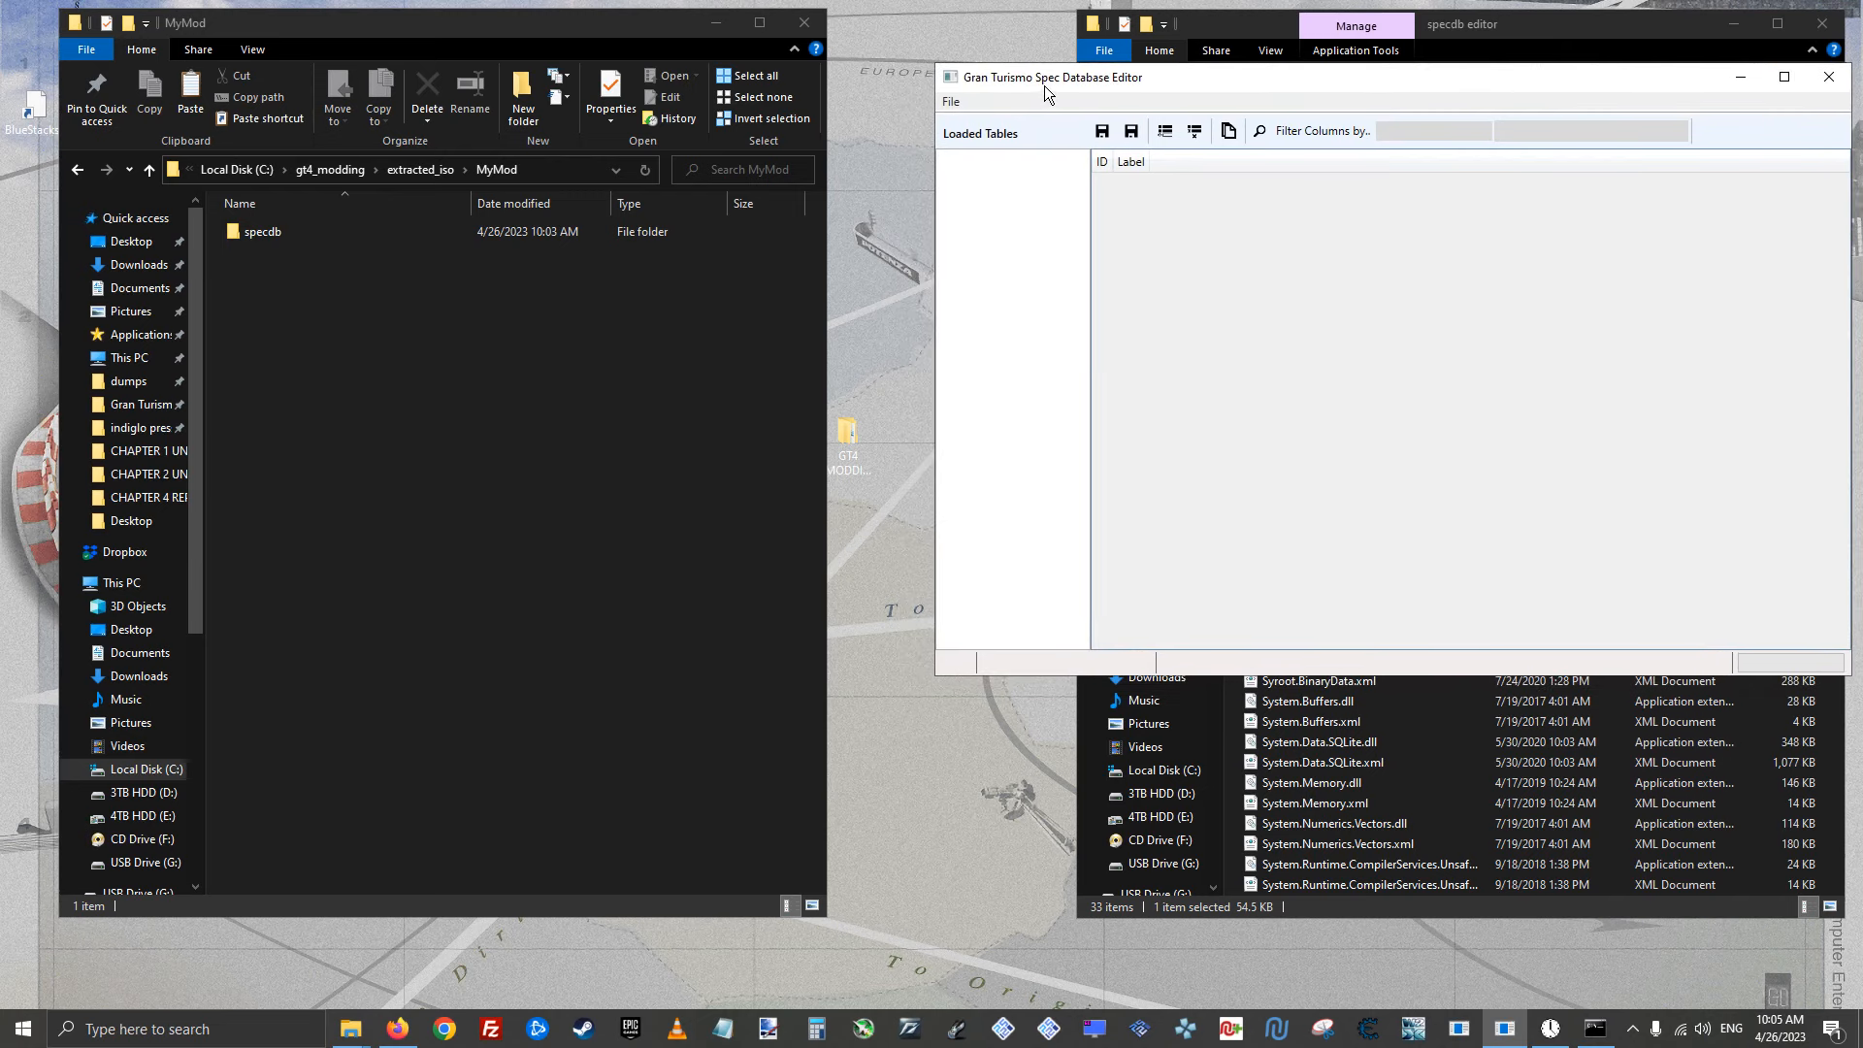
Open the SpecDB folder GT4_PREMIUM_US2560 from C:\gt4_modding\extracted_iso\MyMod\specdb in the editor
click(952, 102)
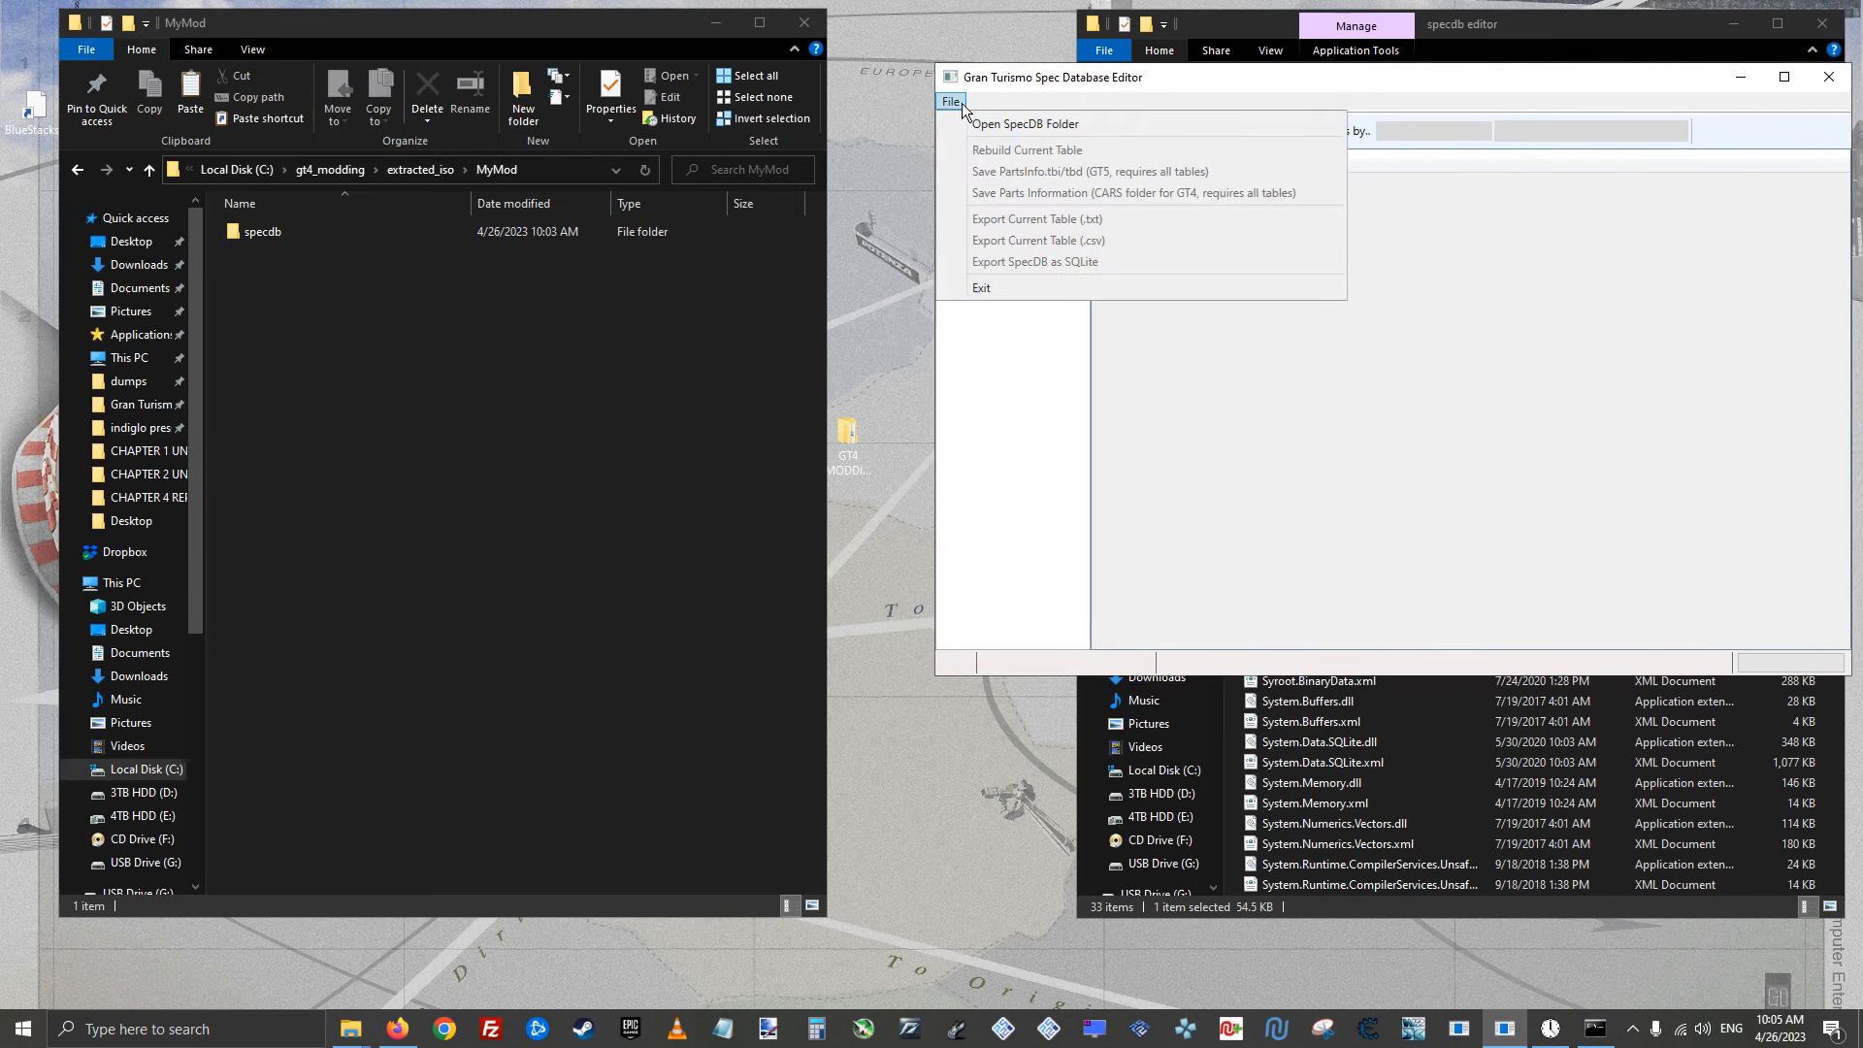
click(1089, 126)
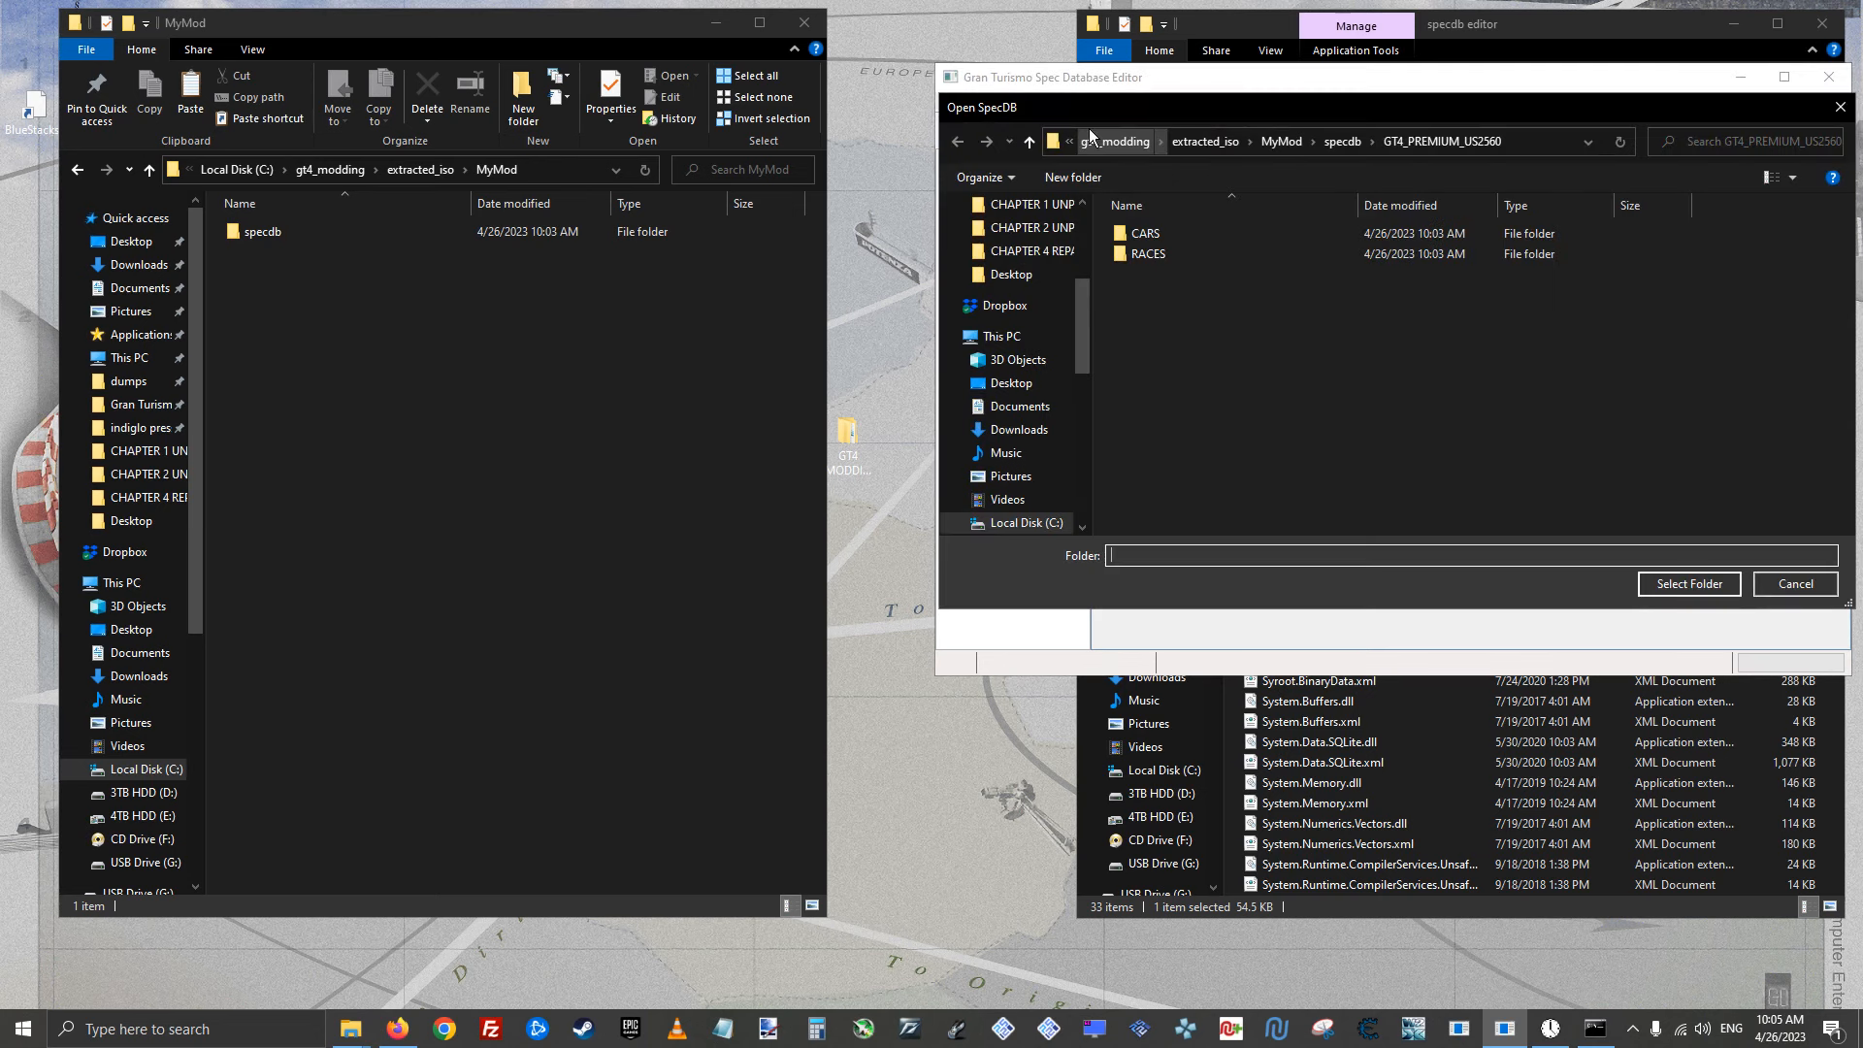
click(1027, 523)
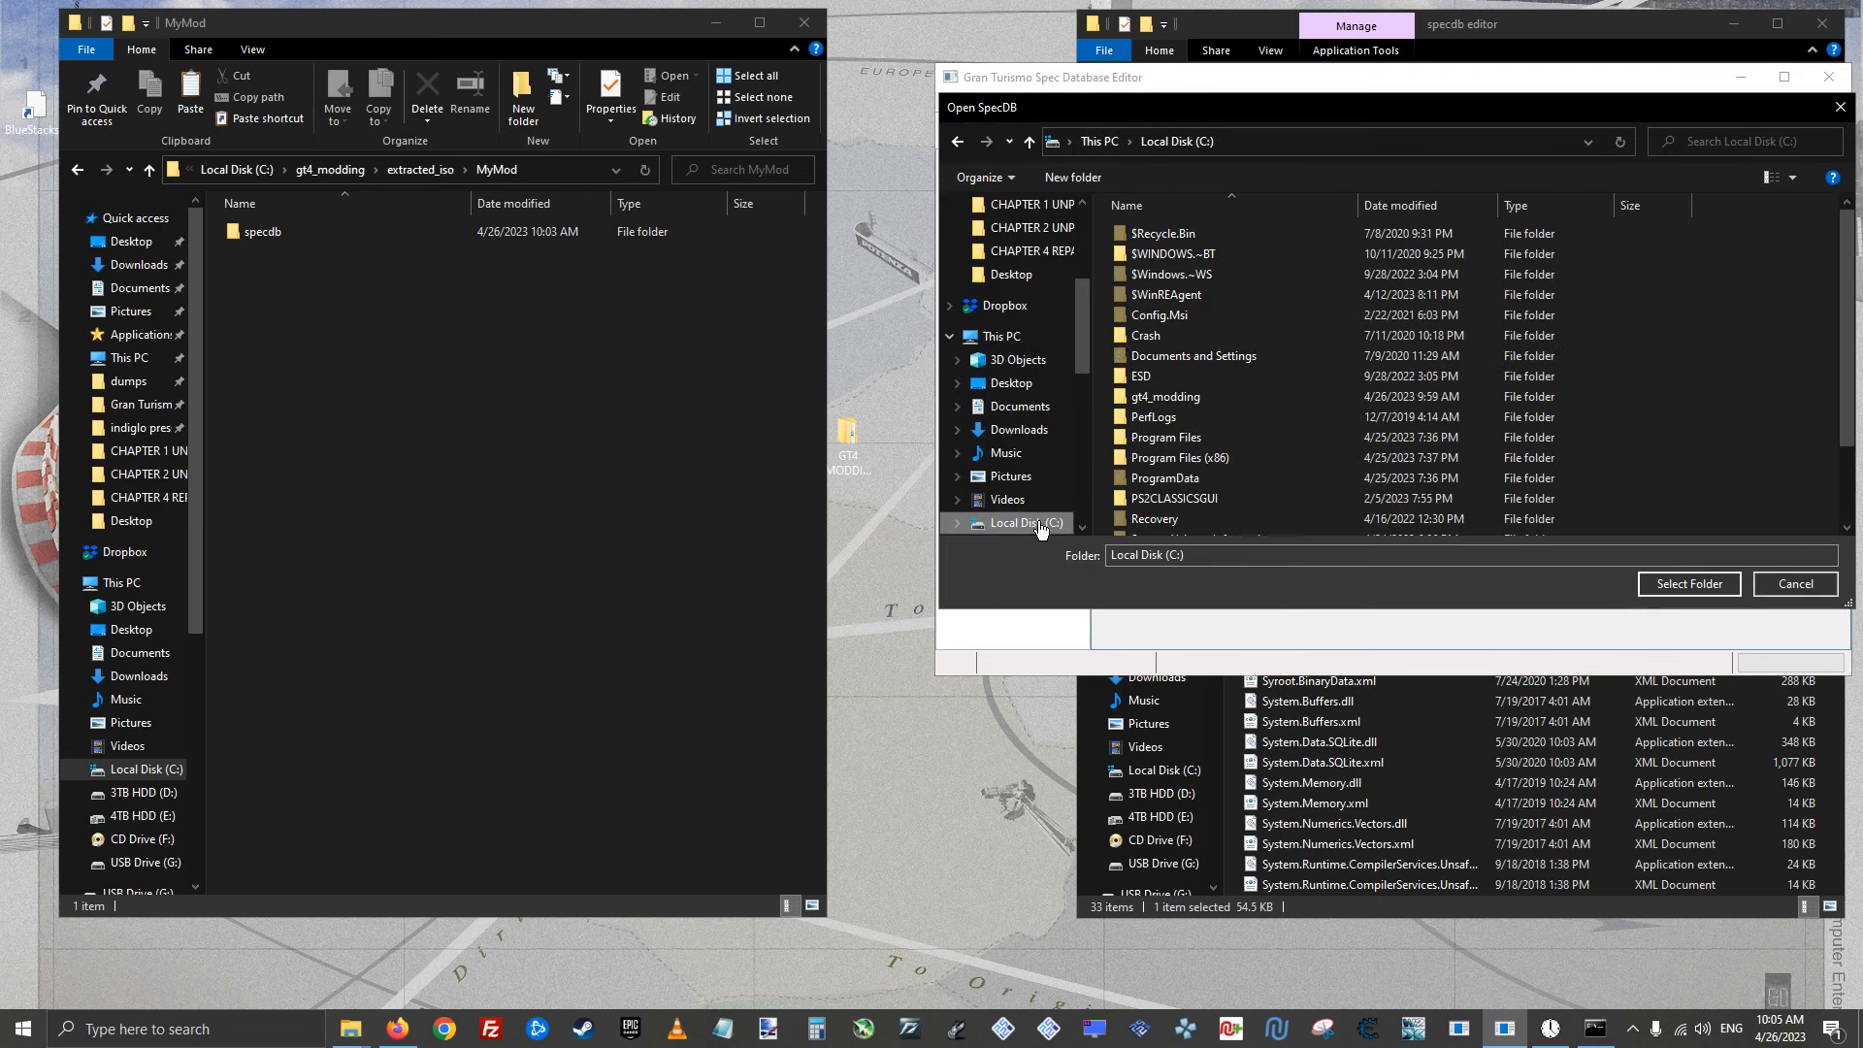
scroll(1217, 320, down, 2)
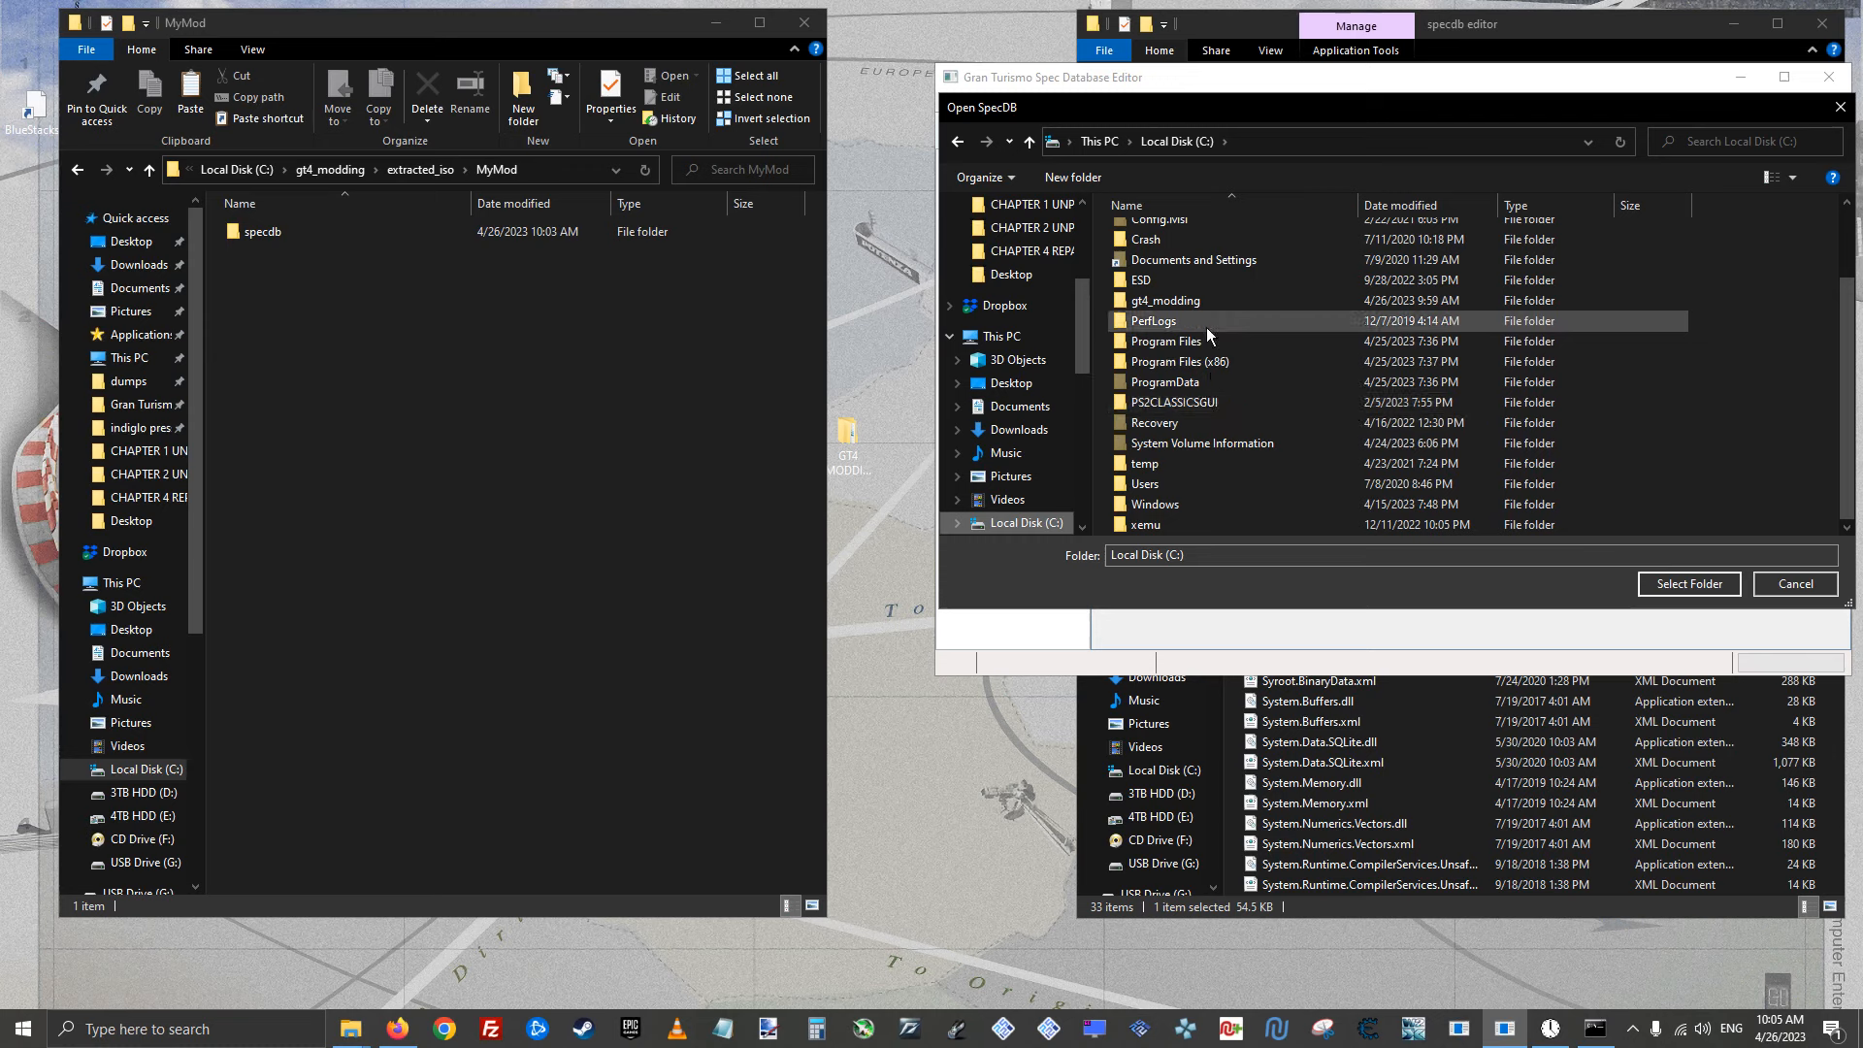
double_click(1216, 303)
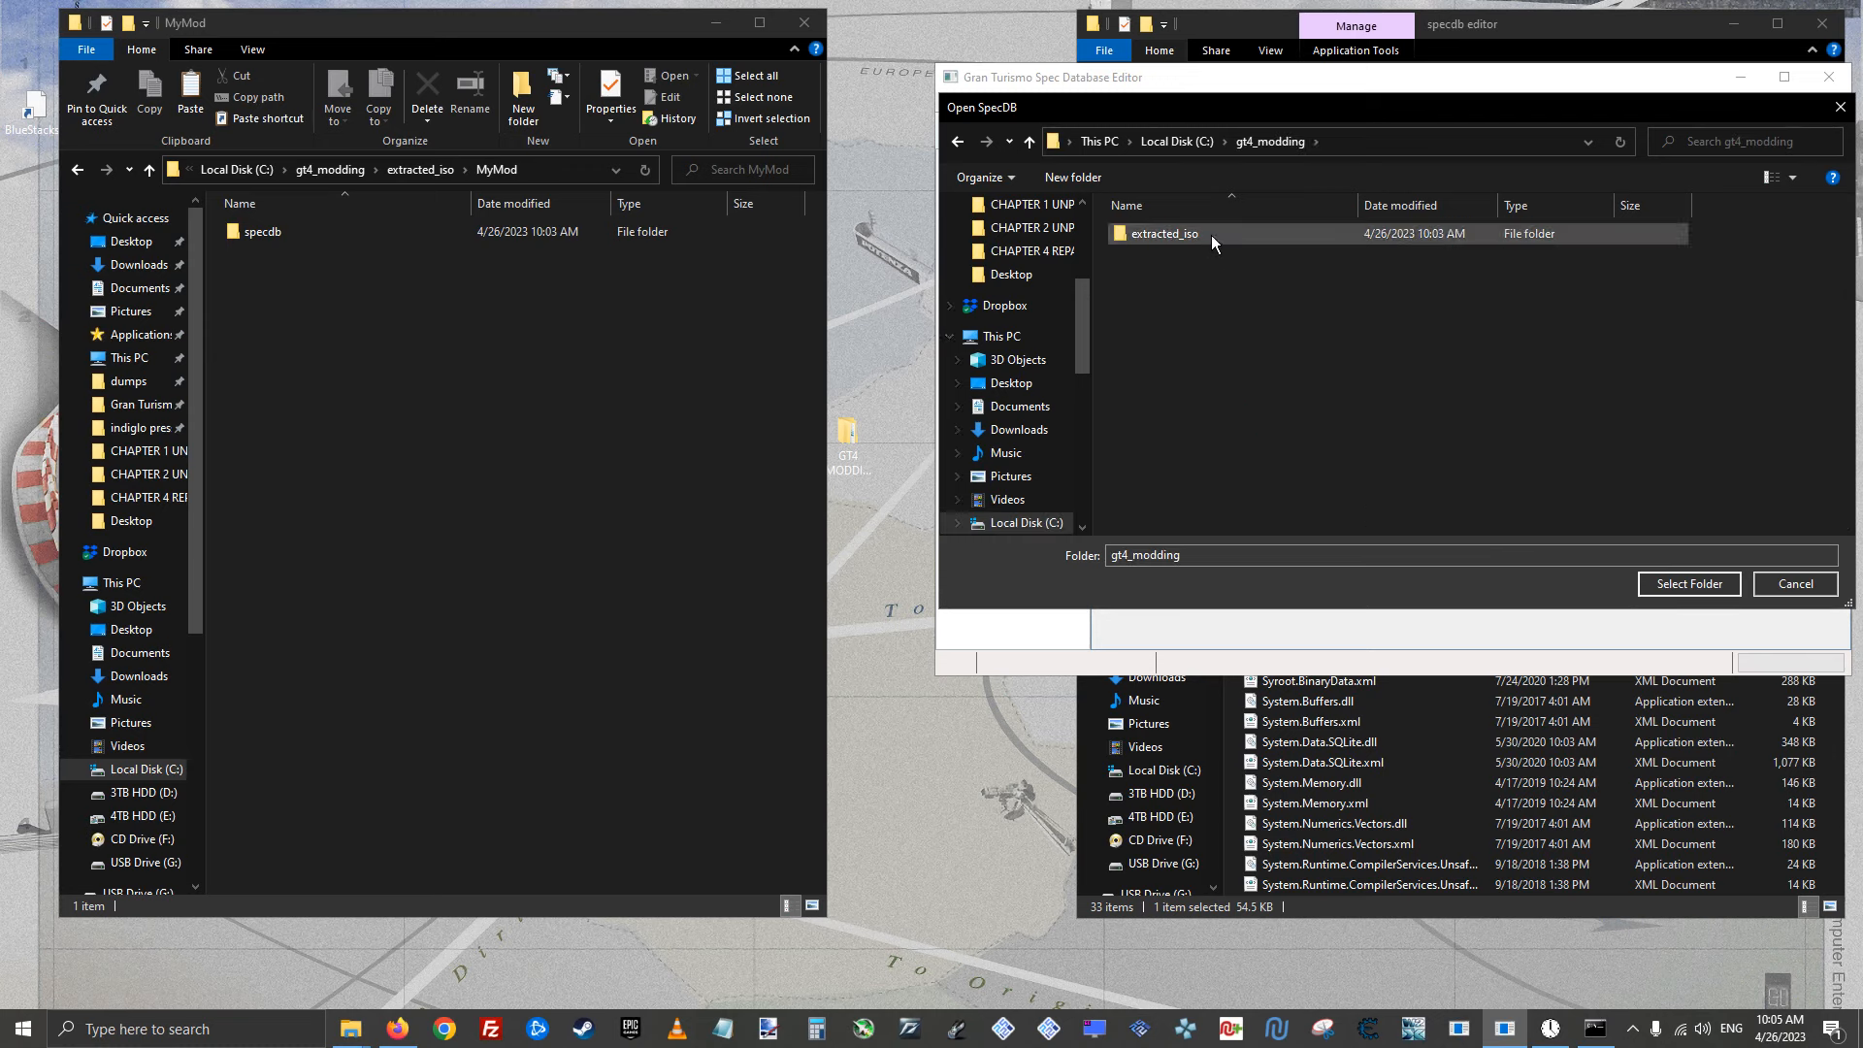
double_click(1215, 235)
click(1190, 295)
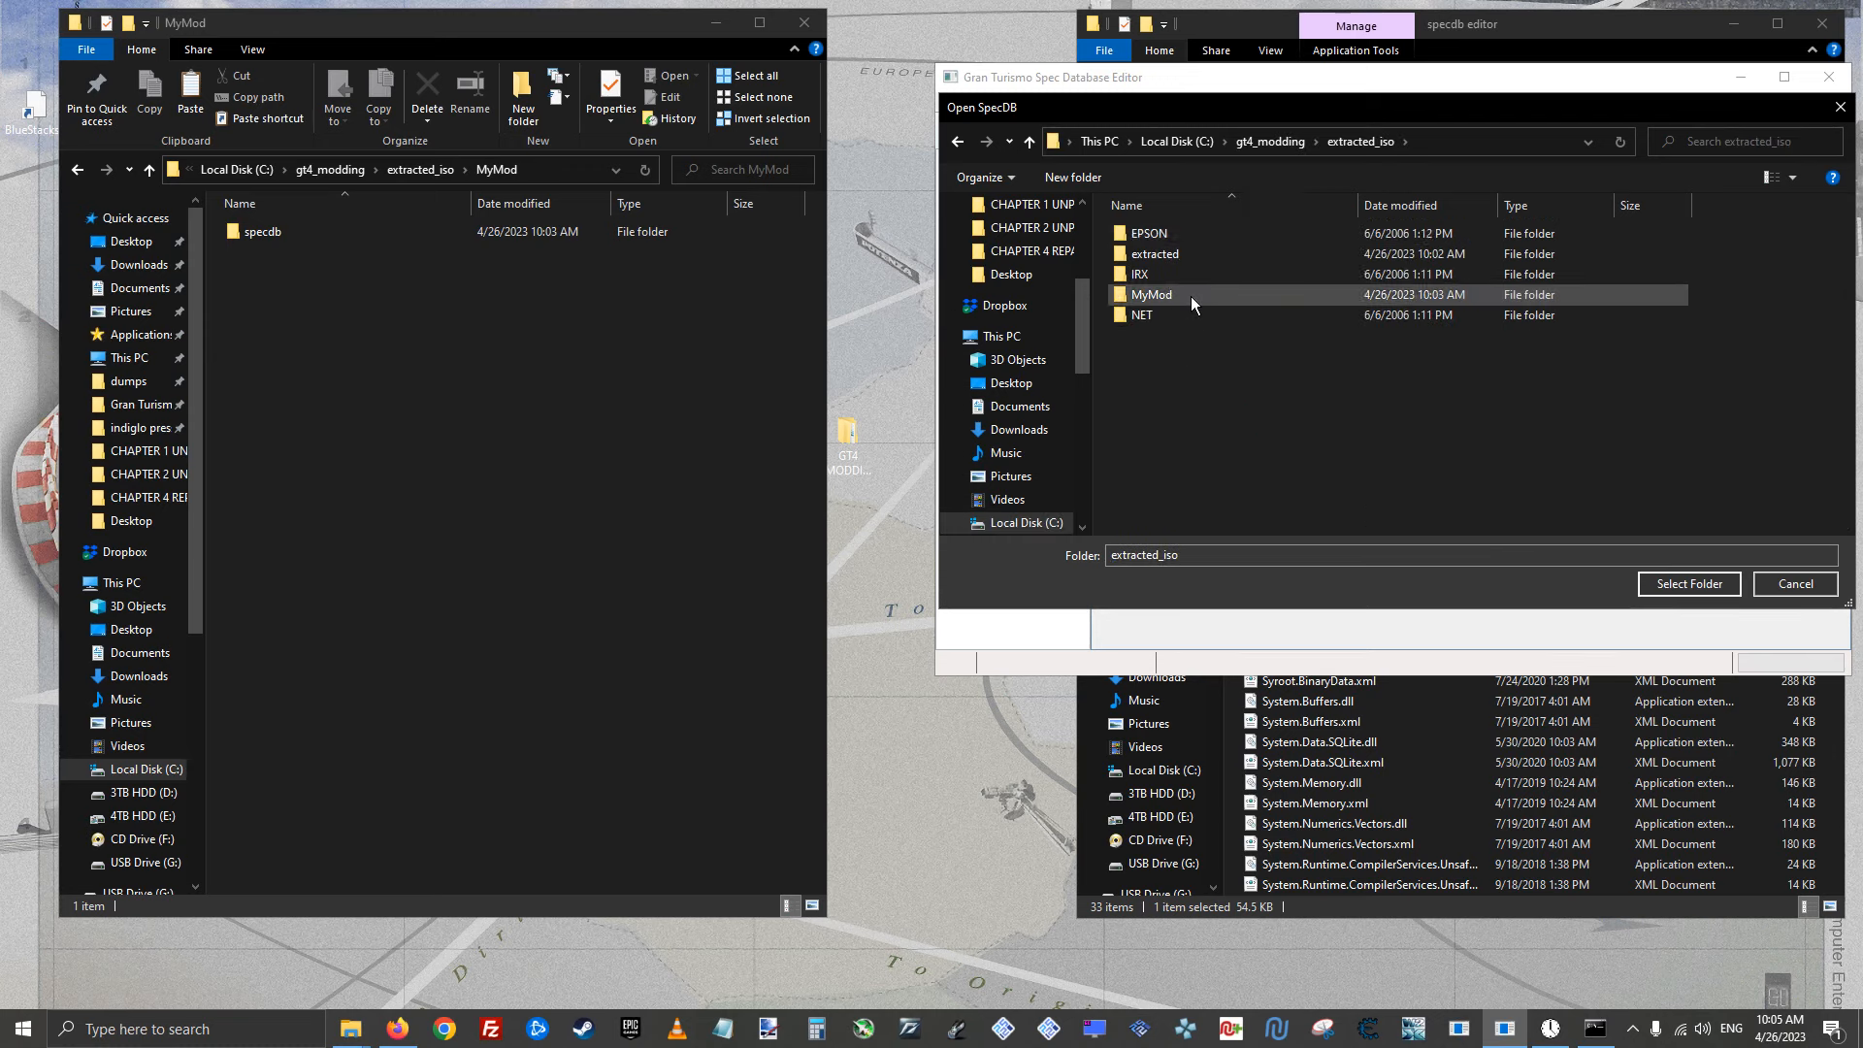
double_click(1191, 295)
double_click(1184, 235)
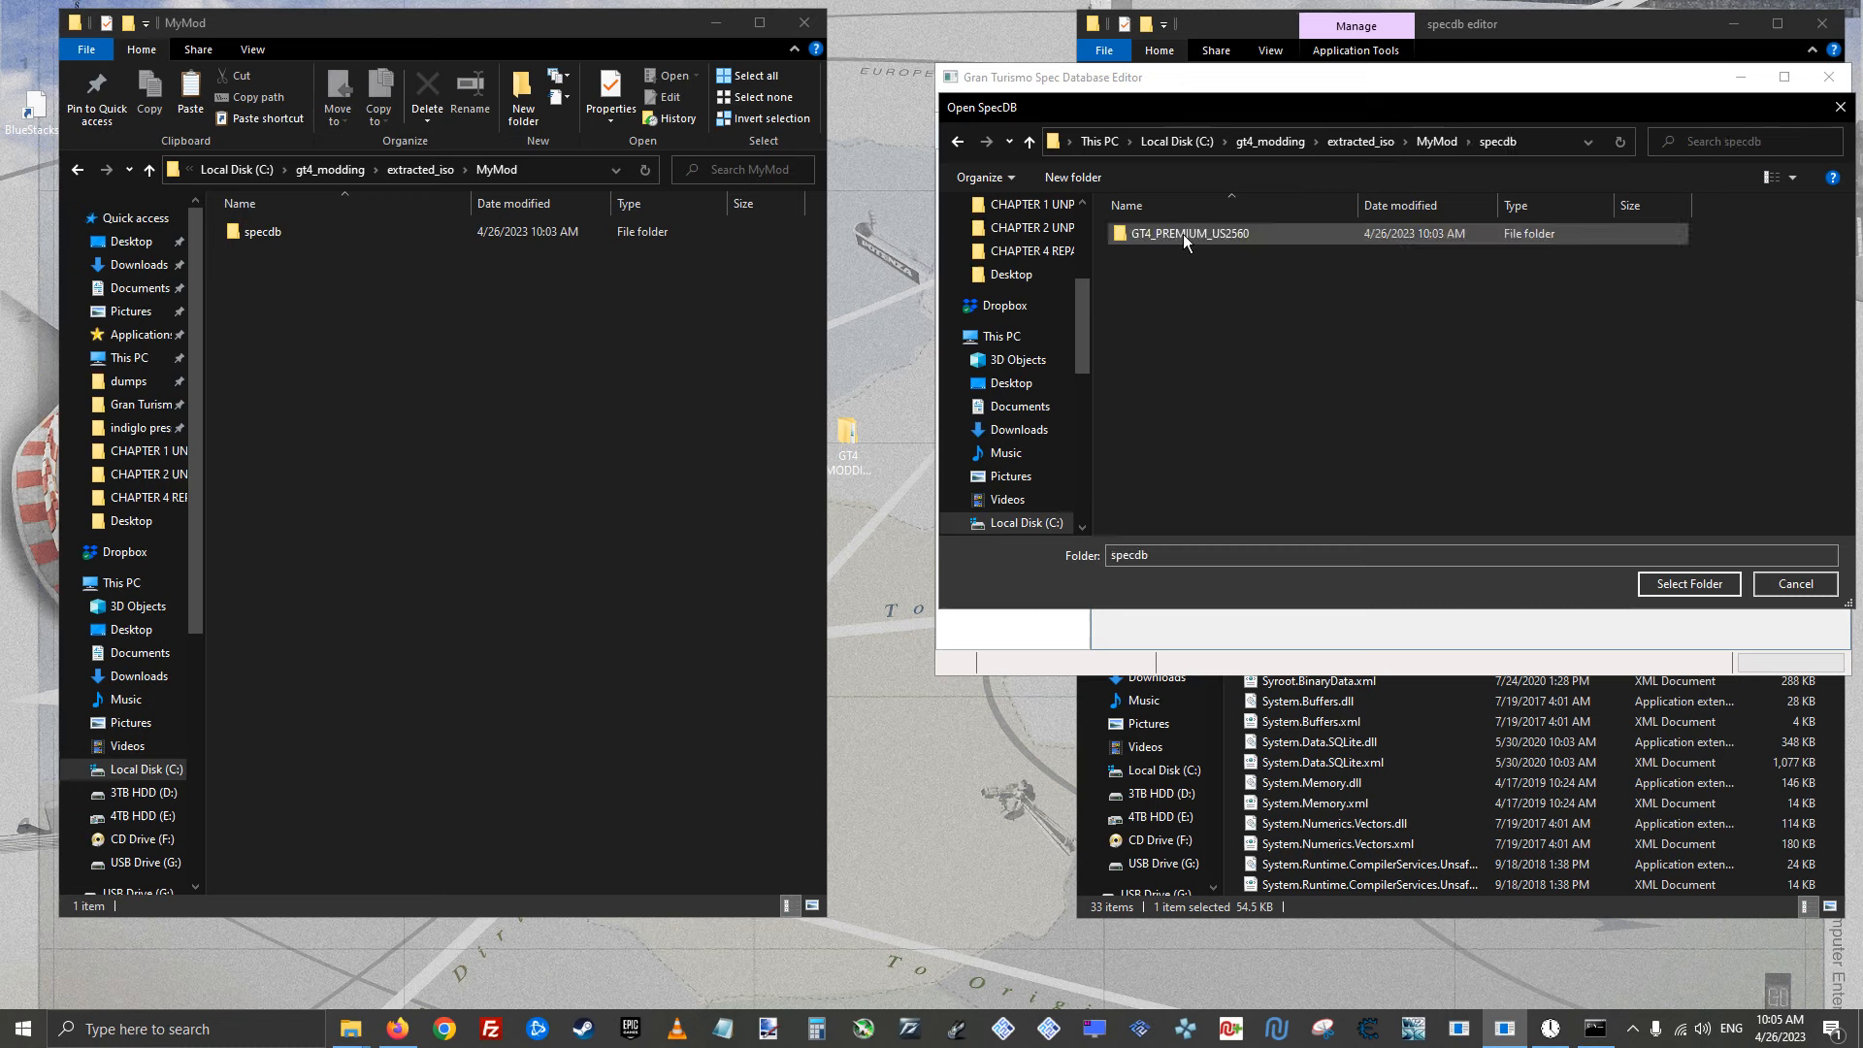
click(1267, 240)
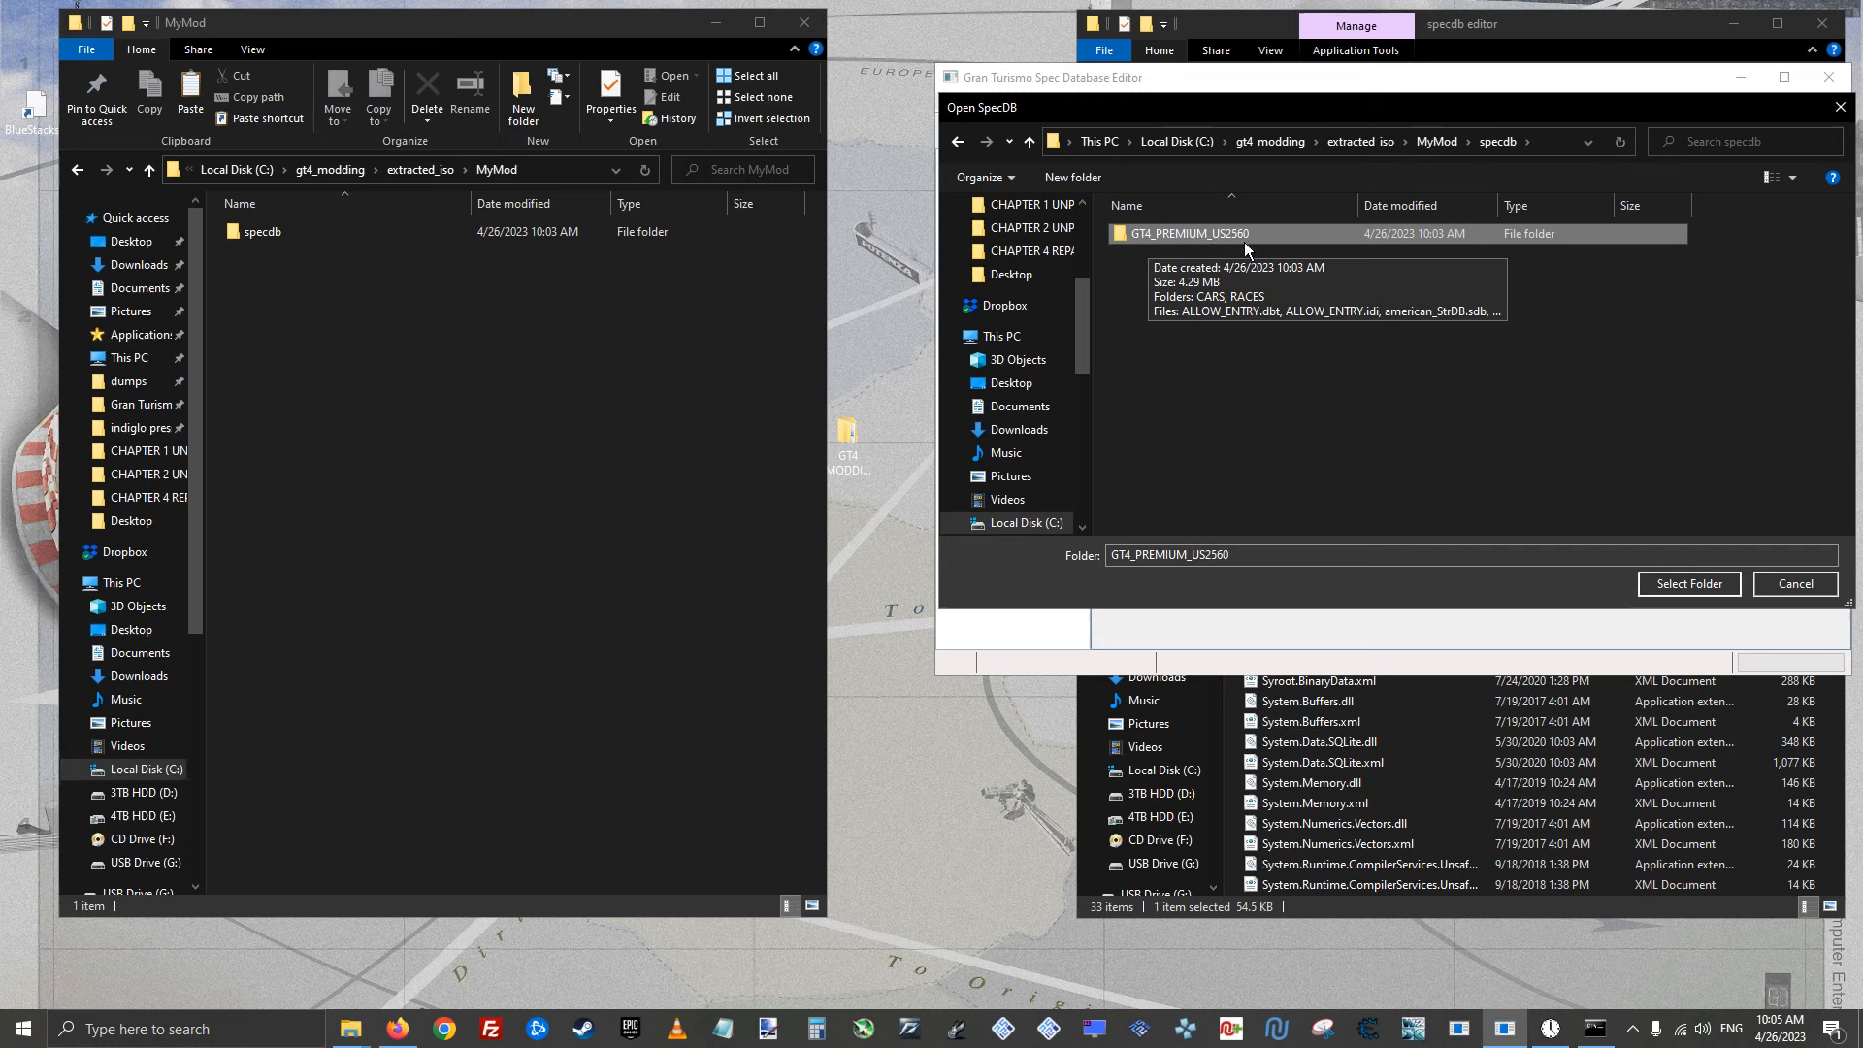
click(1654, 585)
Load the NOS table and look through the list of loaded tables
drag(1085, 274, 1085, 349)
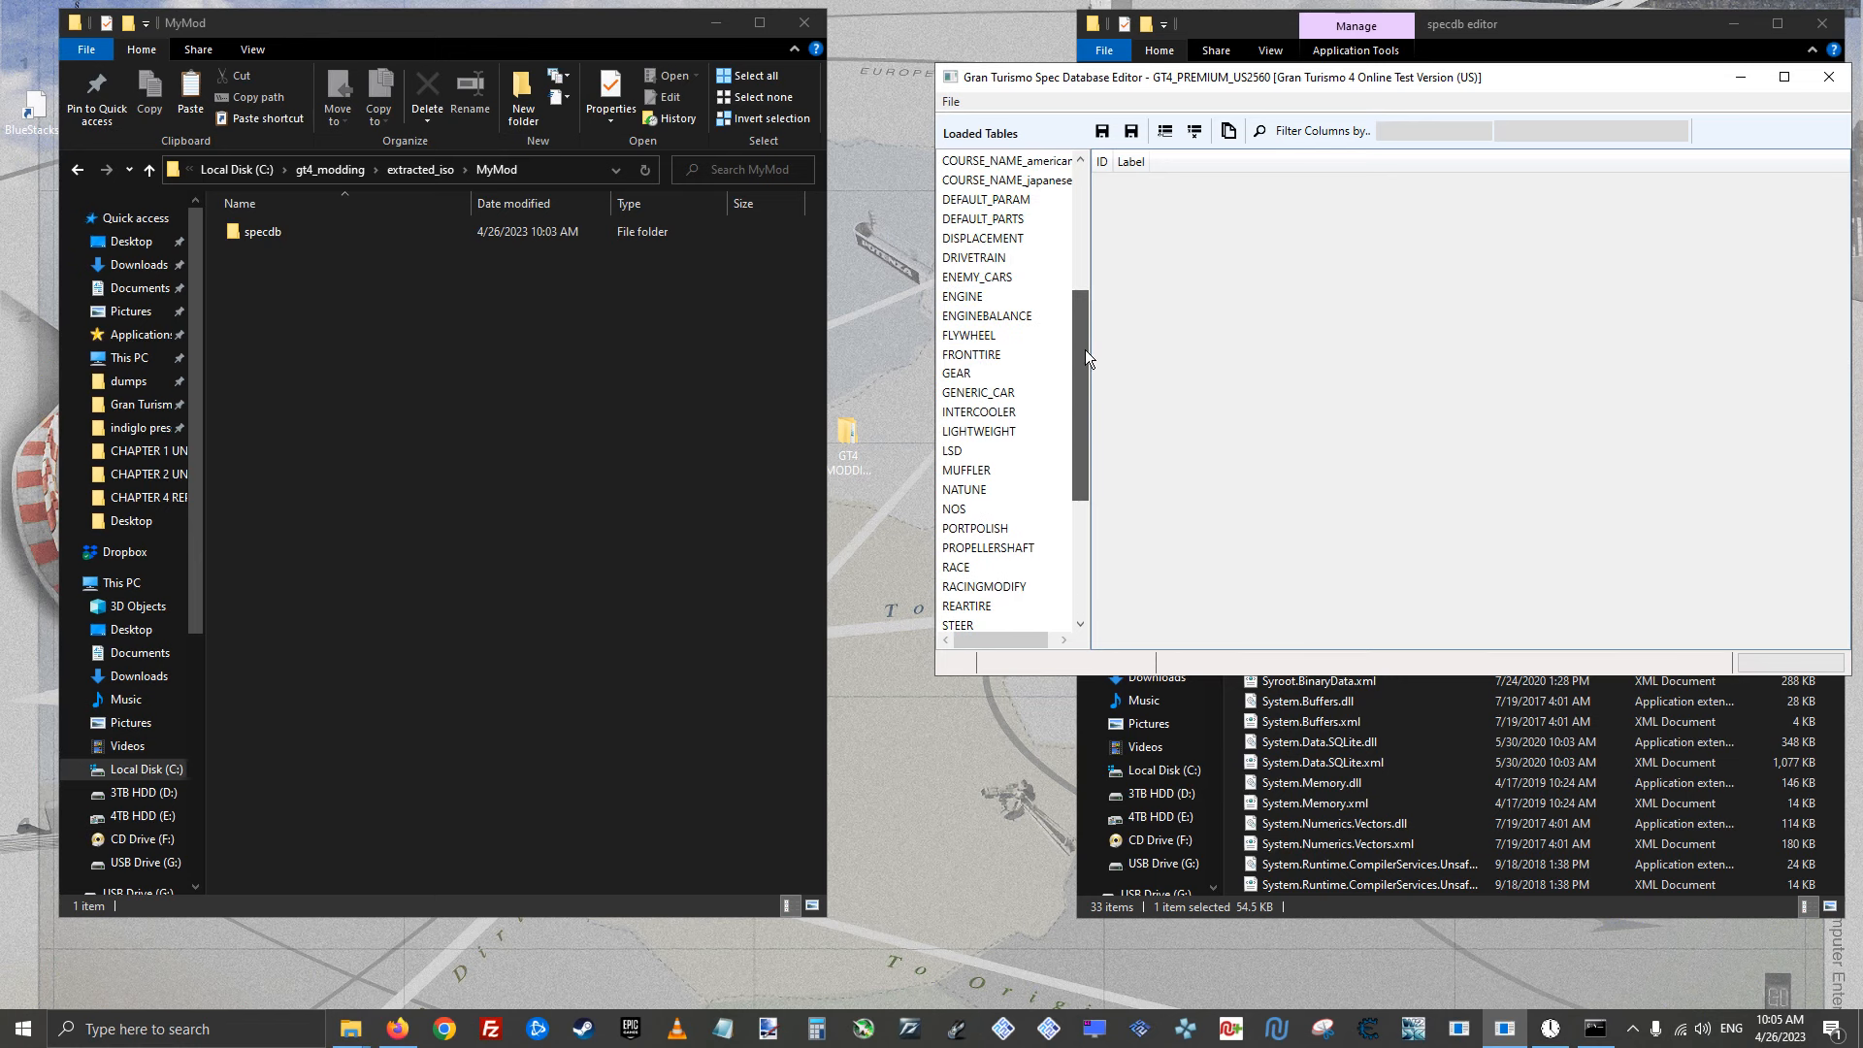
click(994, 511)
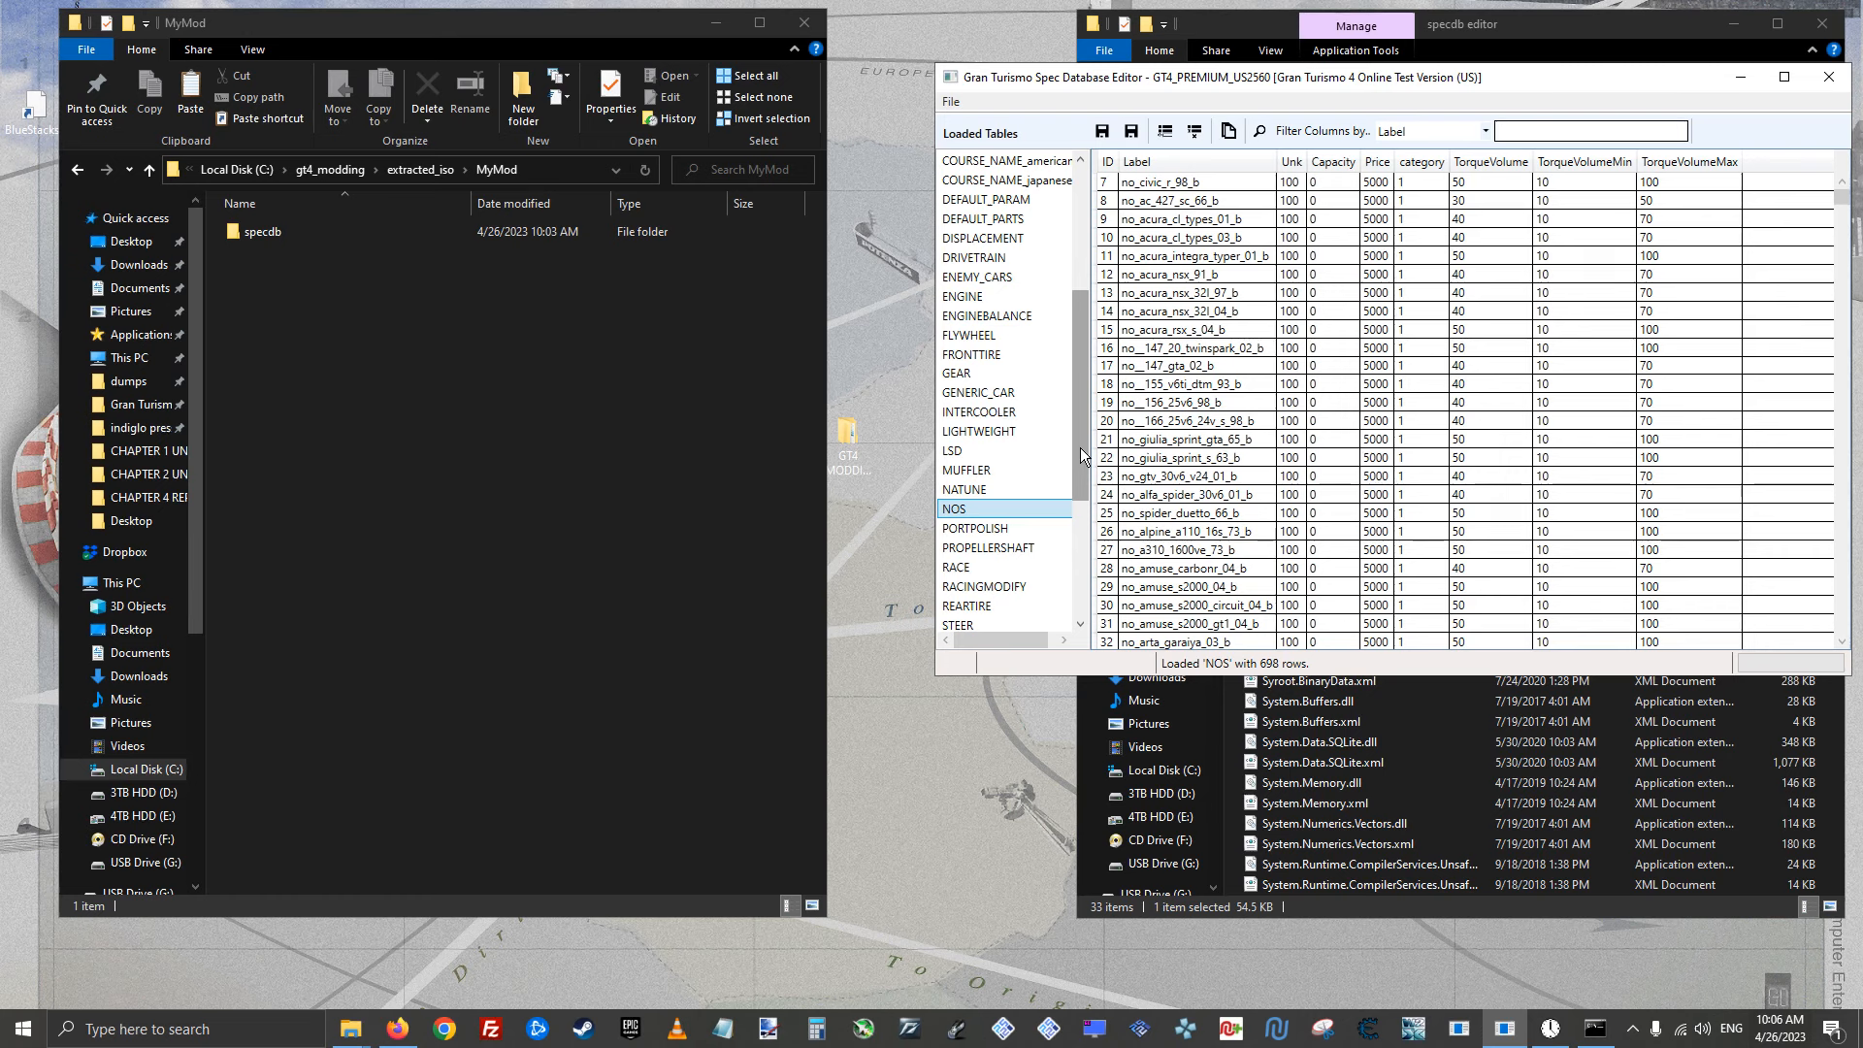
drag(1080, 449, 1038, 578)
drag(1085, 422, 1091, 355)
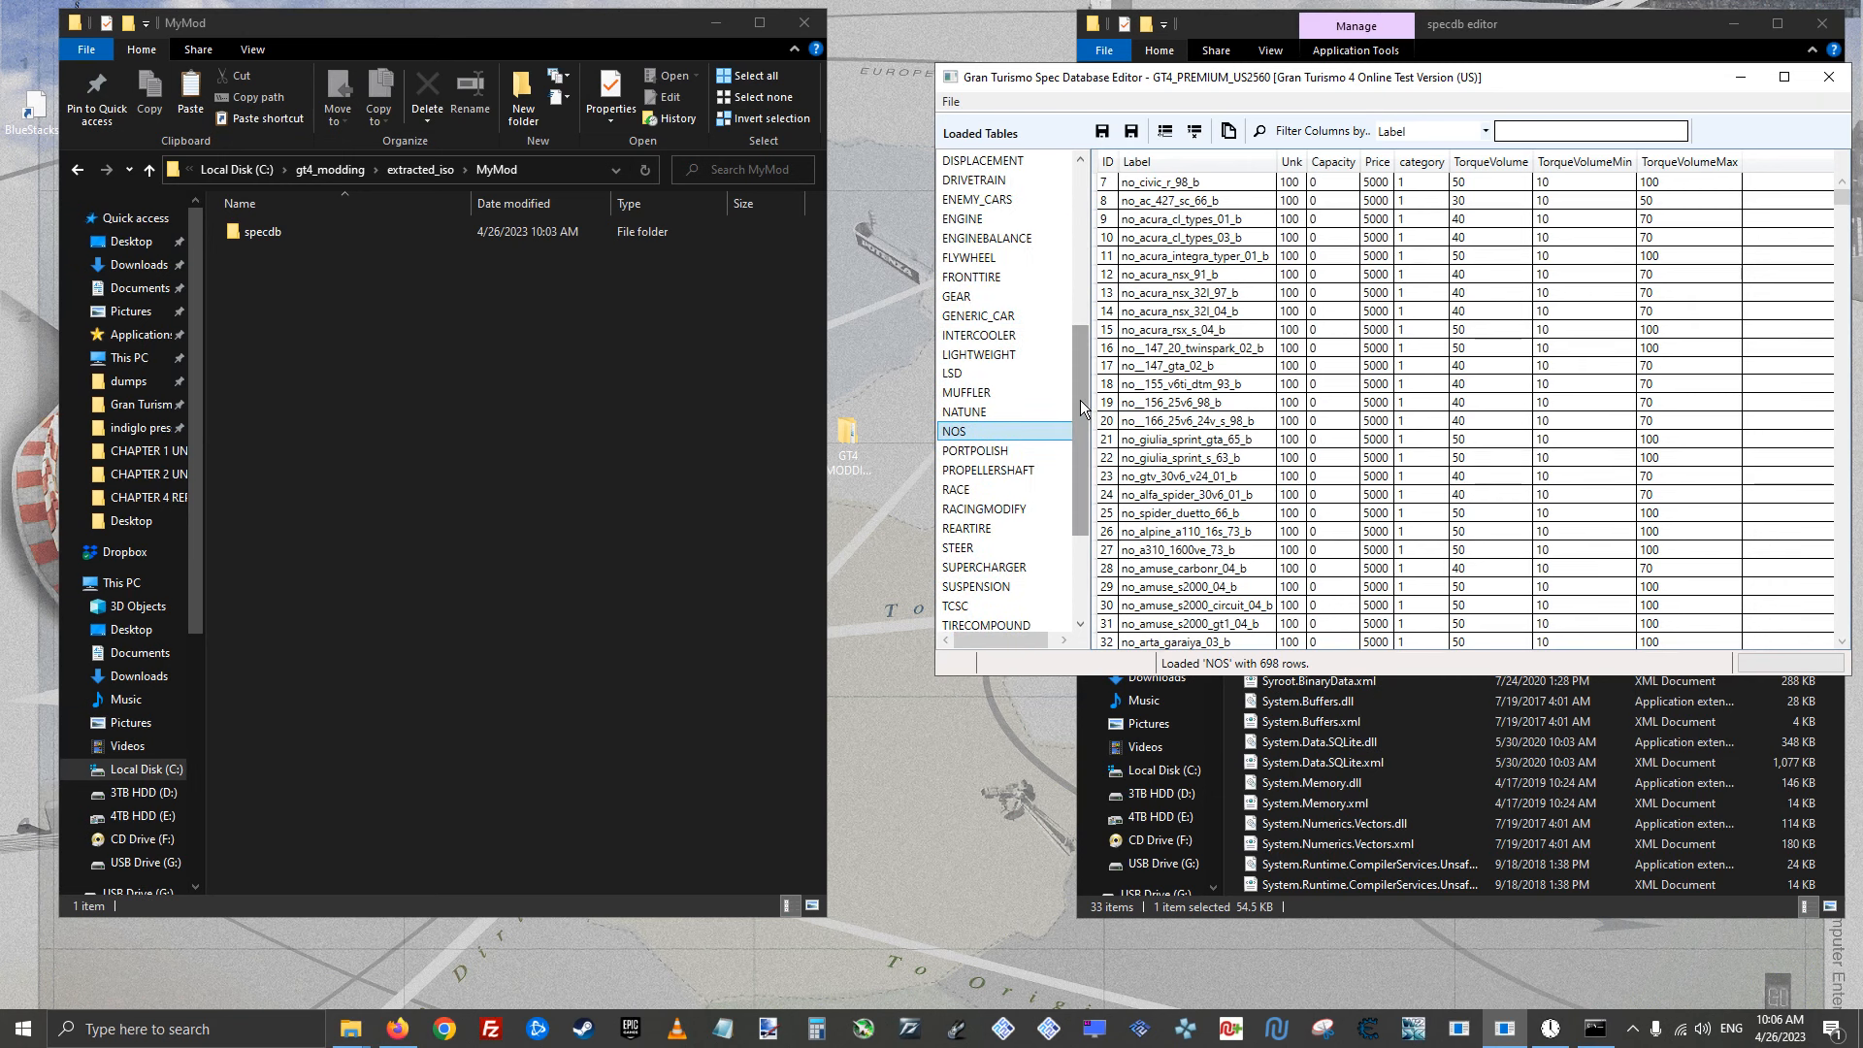
Set the Price of no_acura_rsx_s_04_b in the NOS table to 1234
click(1181, 333)
click(1378, 331)
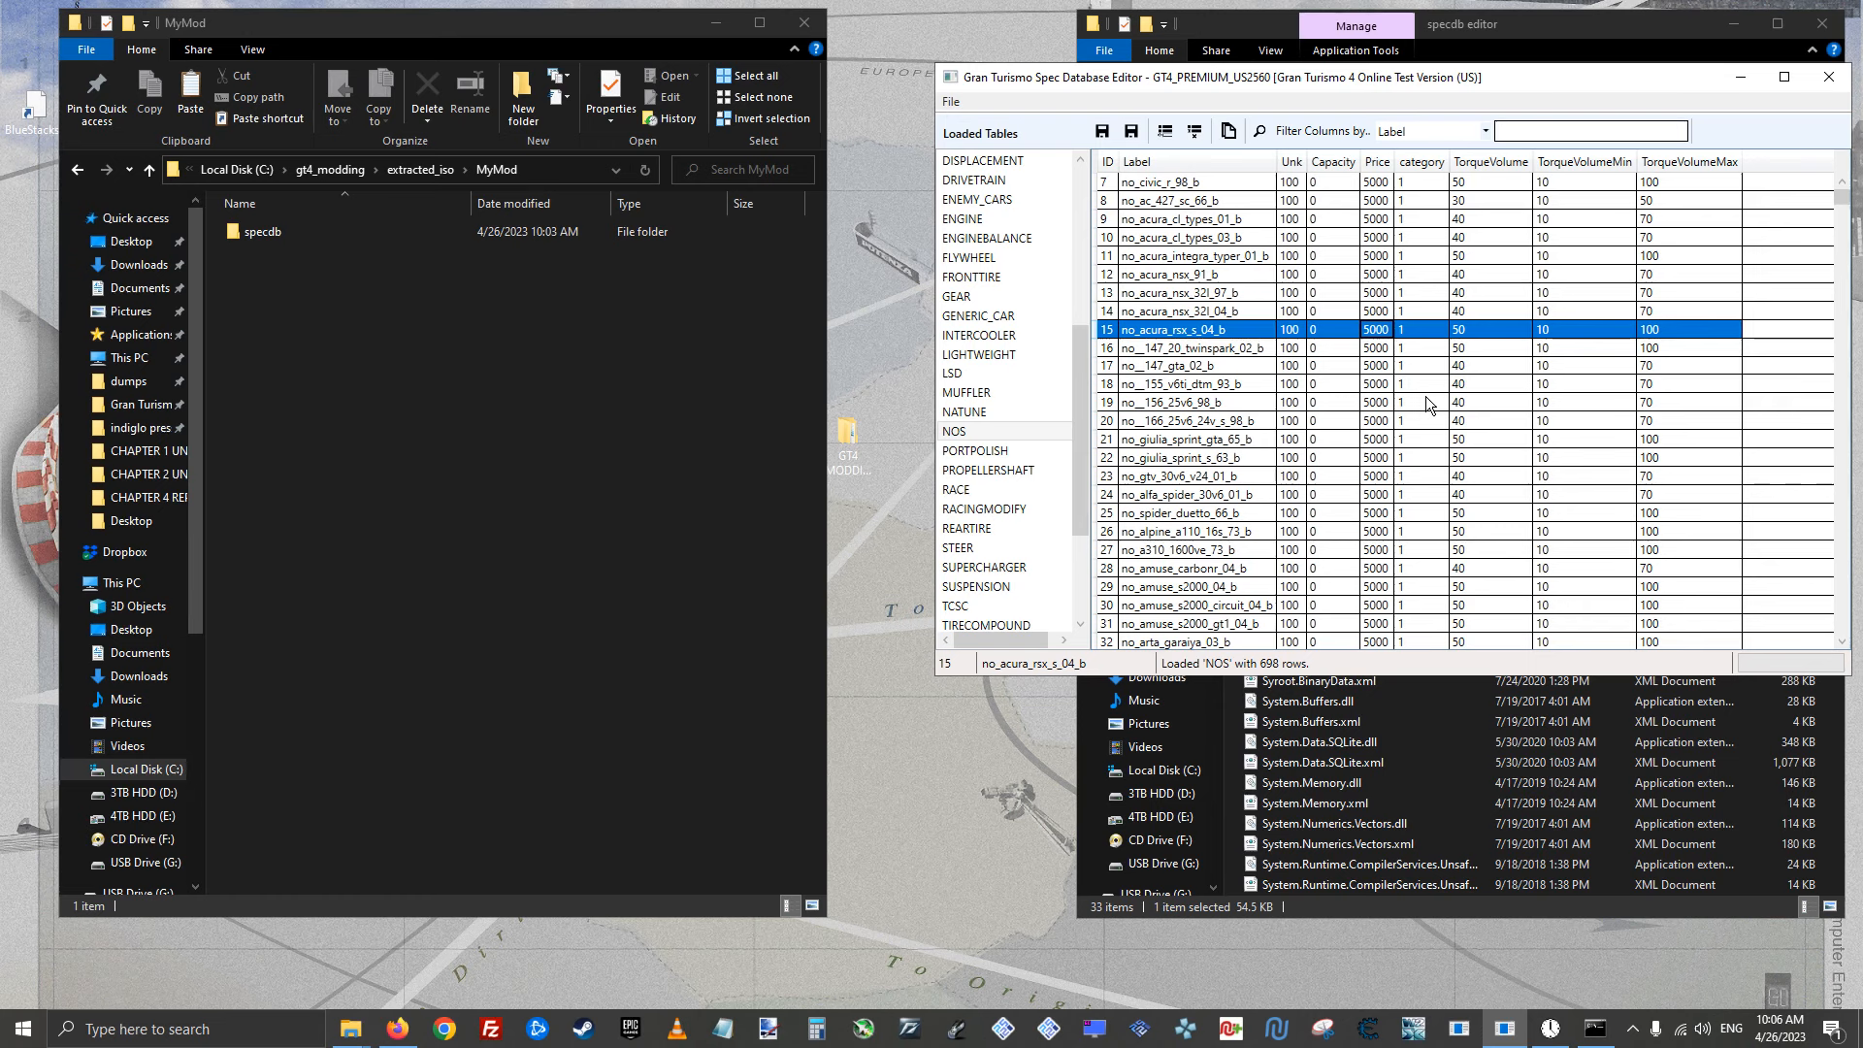
double_click(1368, 329)
text(1234)
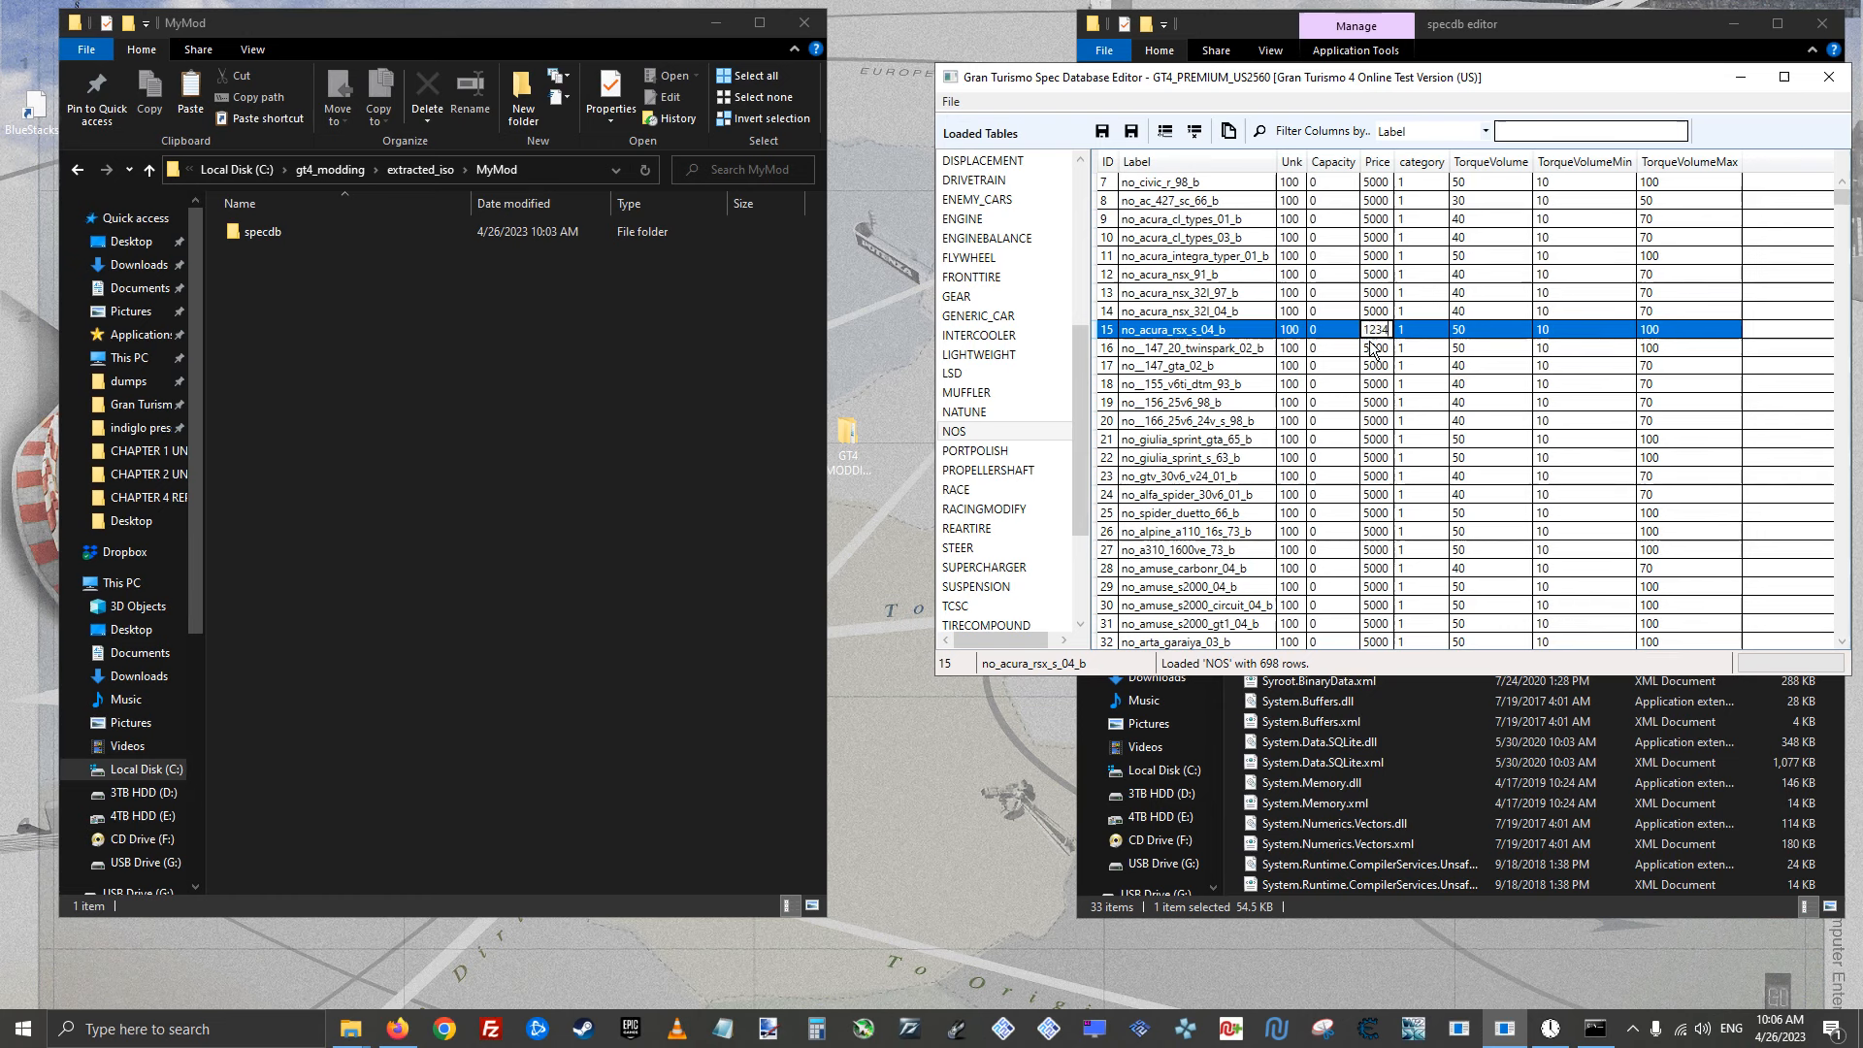
key(Tab)
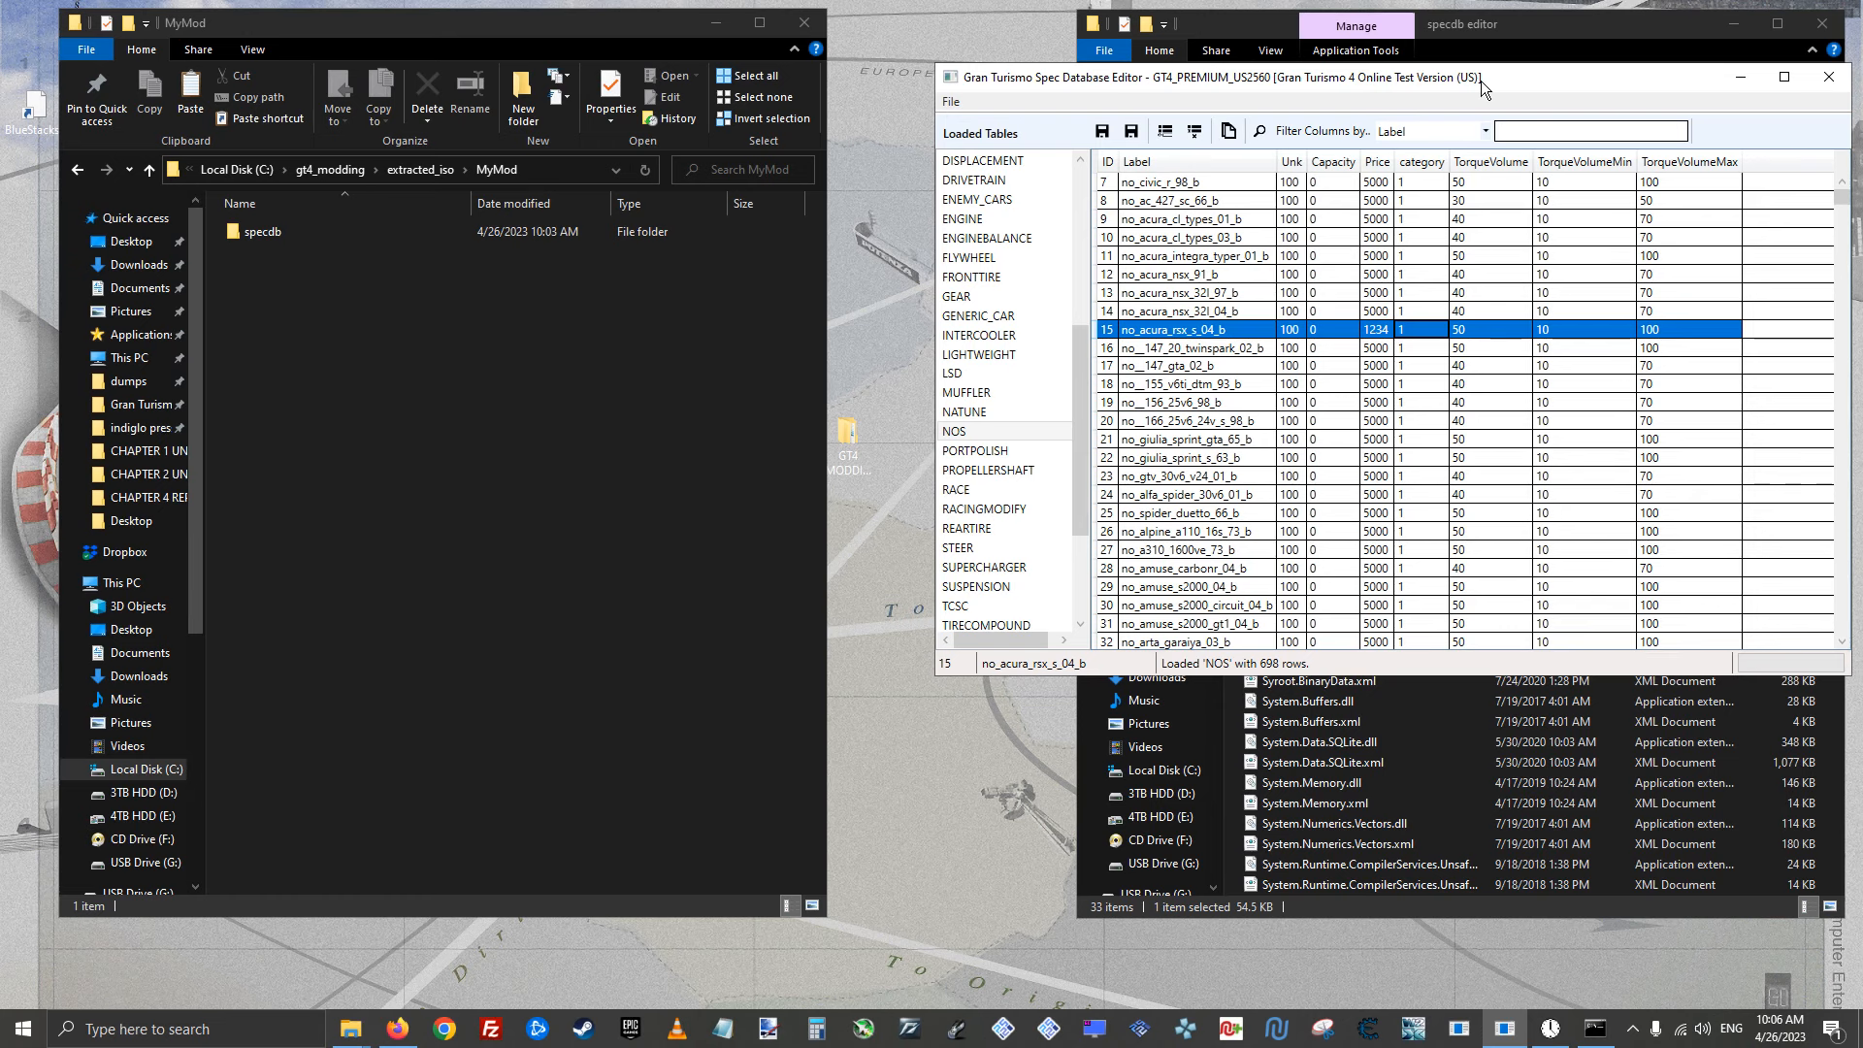
click(1341, 357)
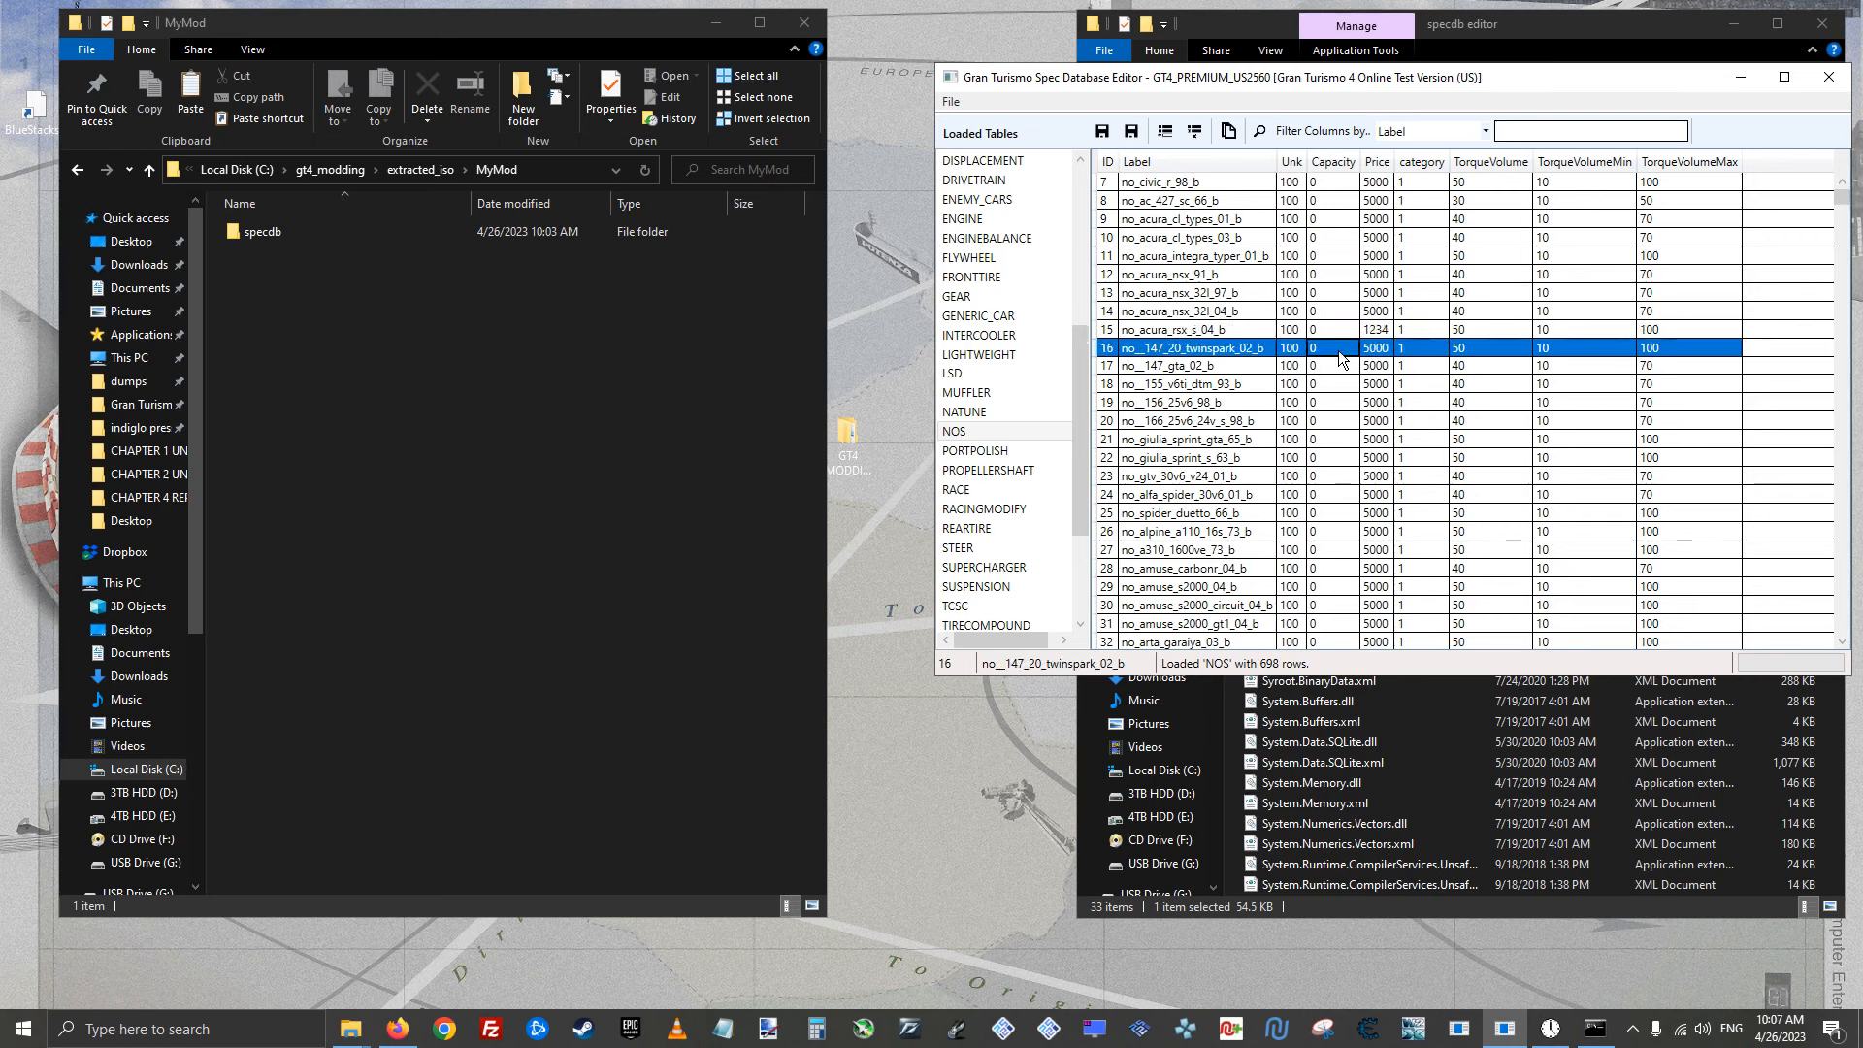
click(1376, 334)
click(1416, 349)
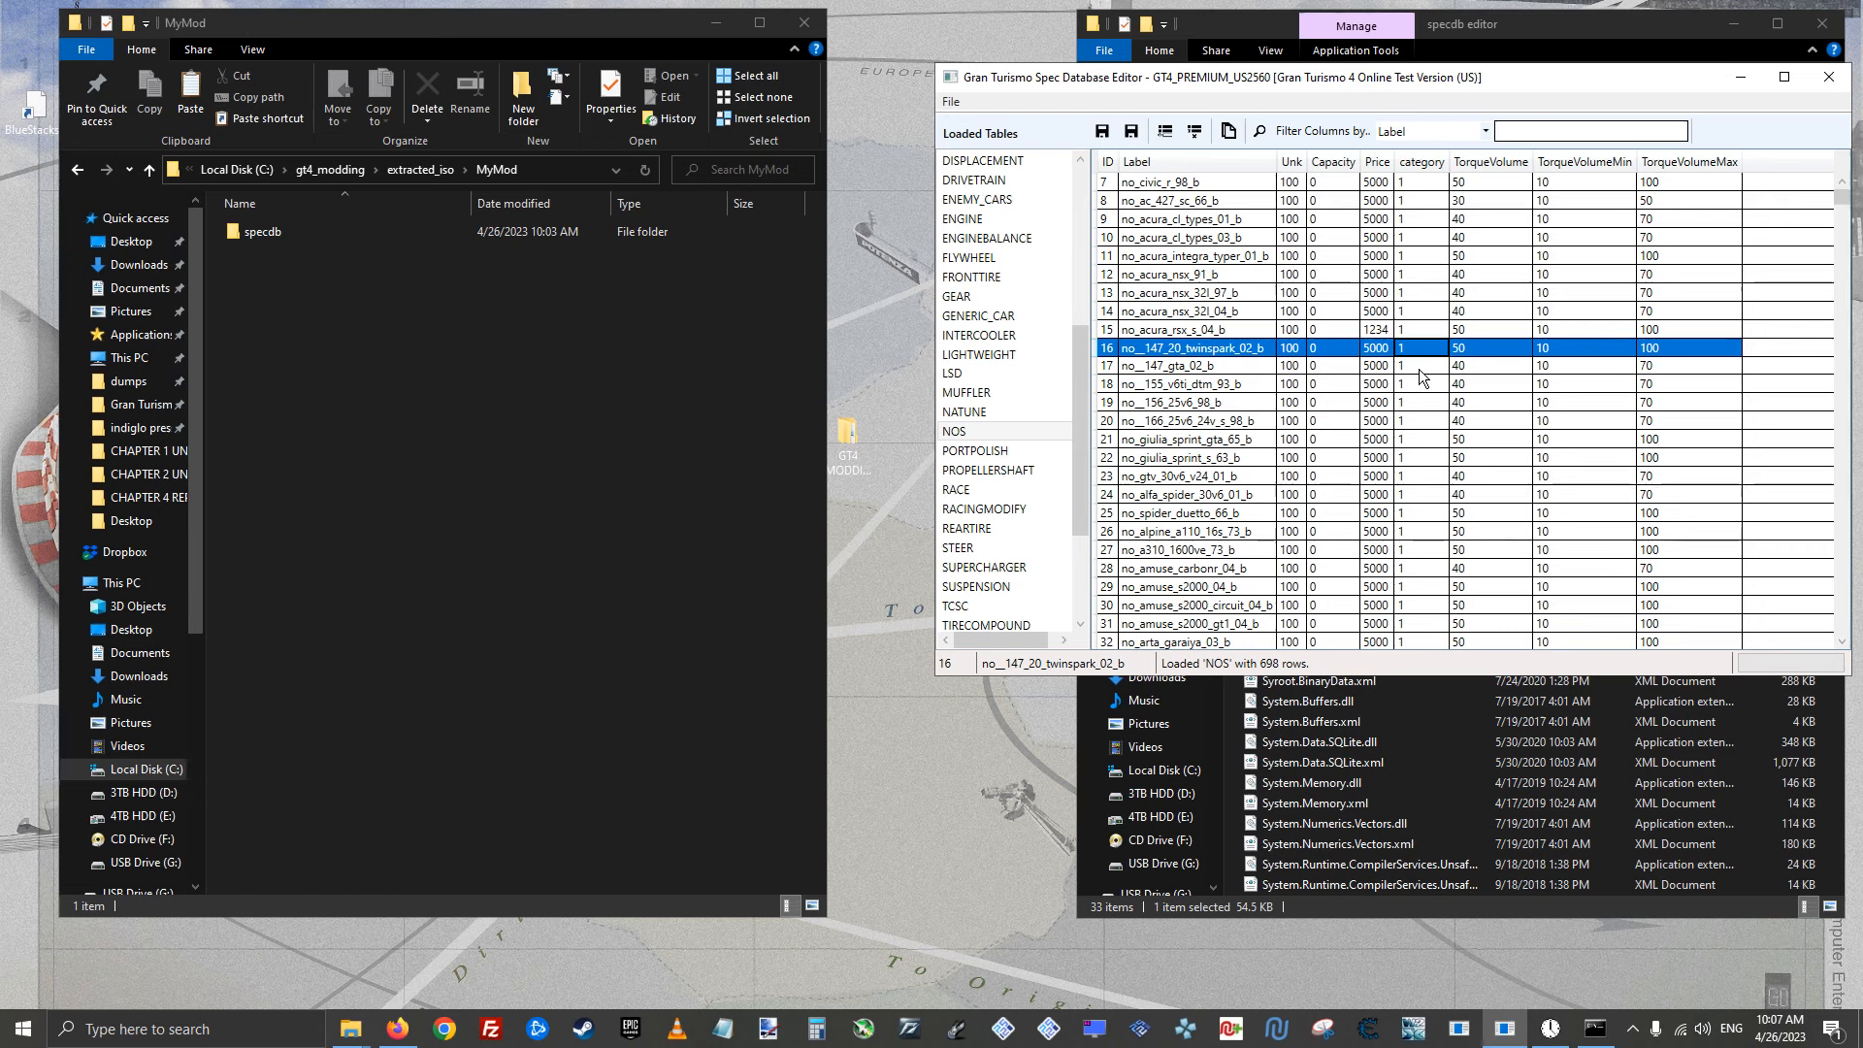
click(1385, 331)
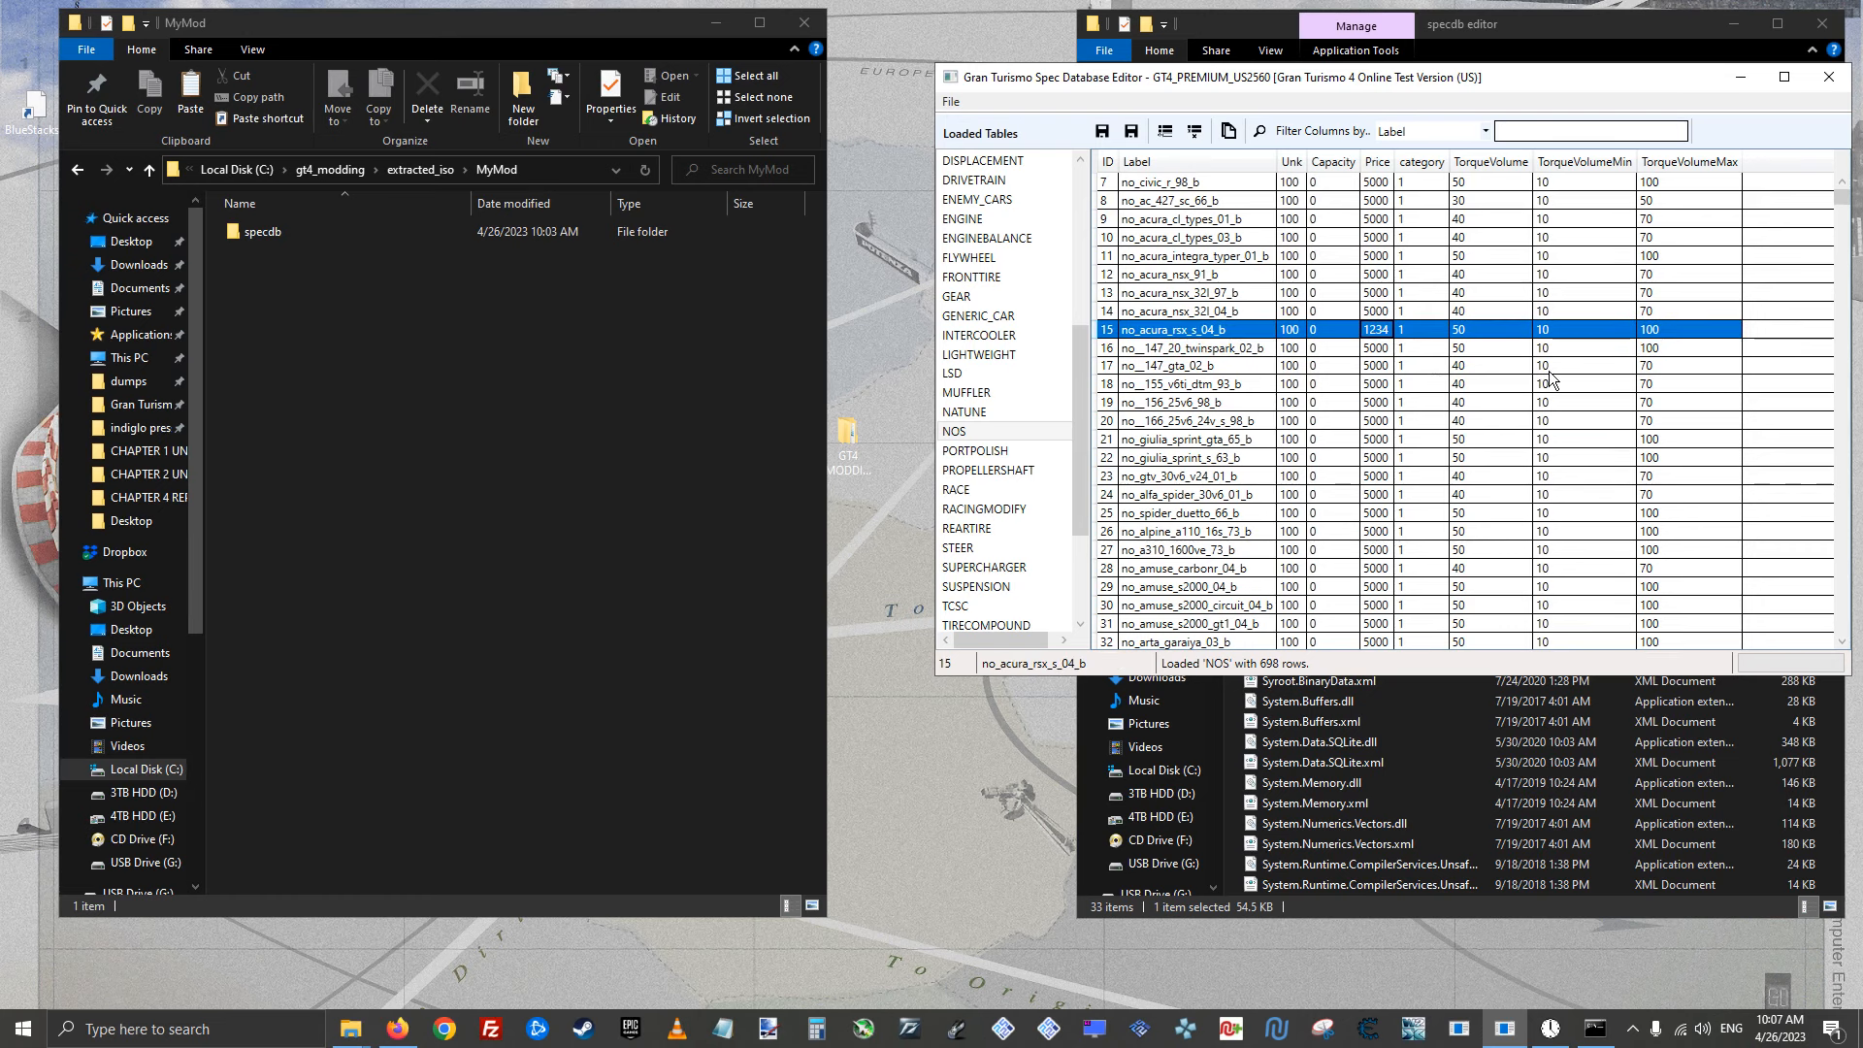
double_click(1400, 330)
double_click(1400, 331)
click(1341, 347)
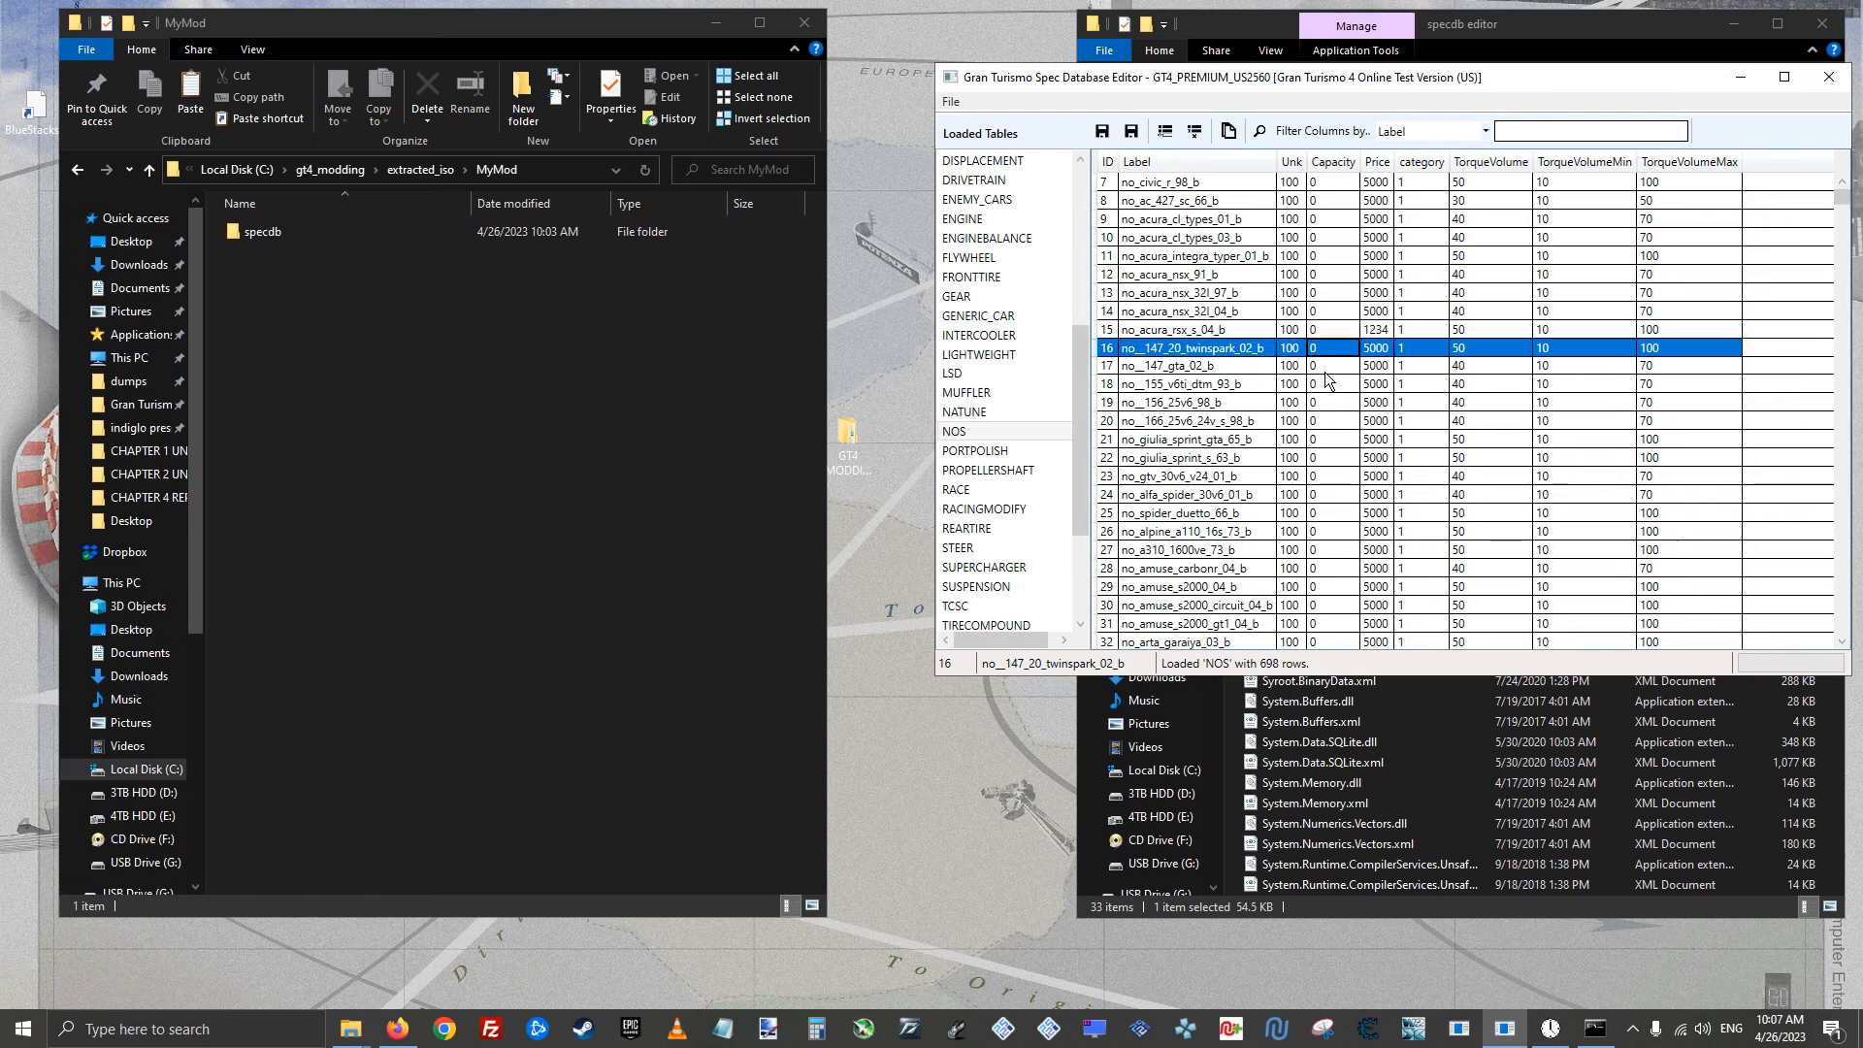
key(Down)
key(Down)
key(Down)
key(Down)
key(Down)
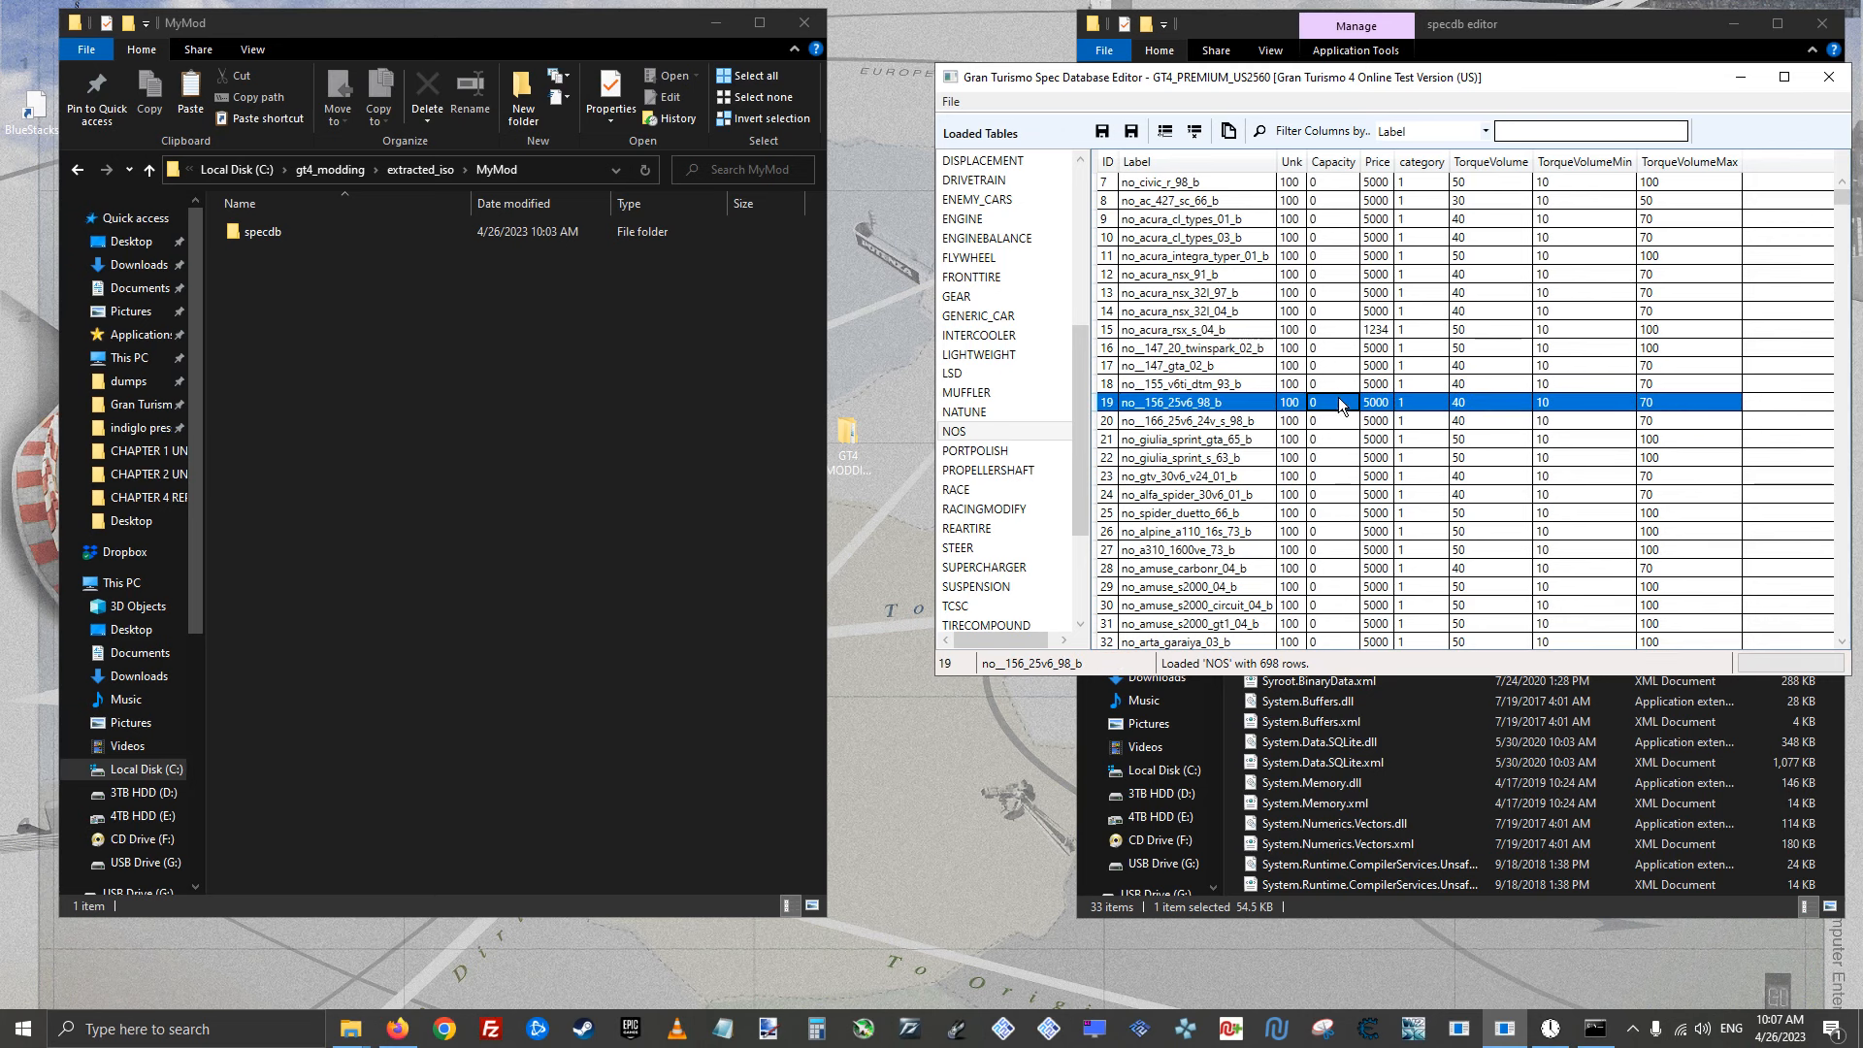
key(Up)
key(Up)
key(Up)
key(Up)
key(Up)
key(Up)
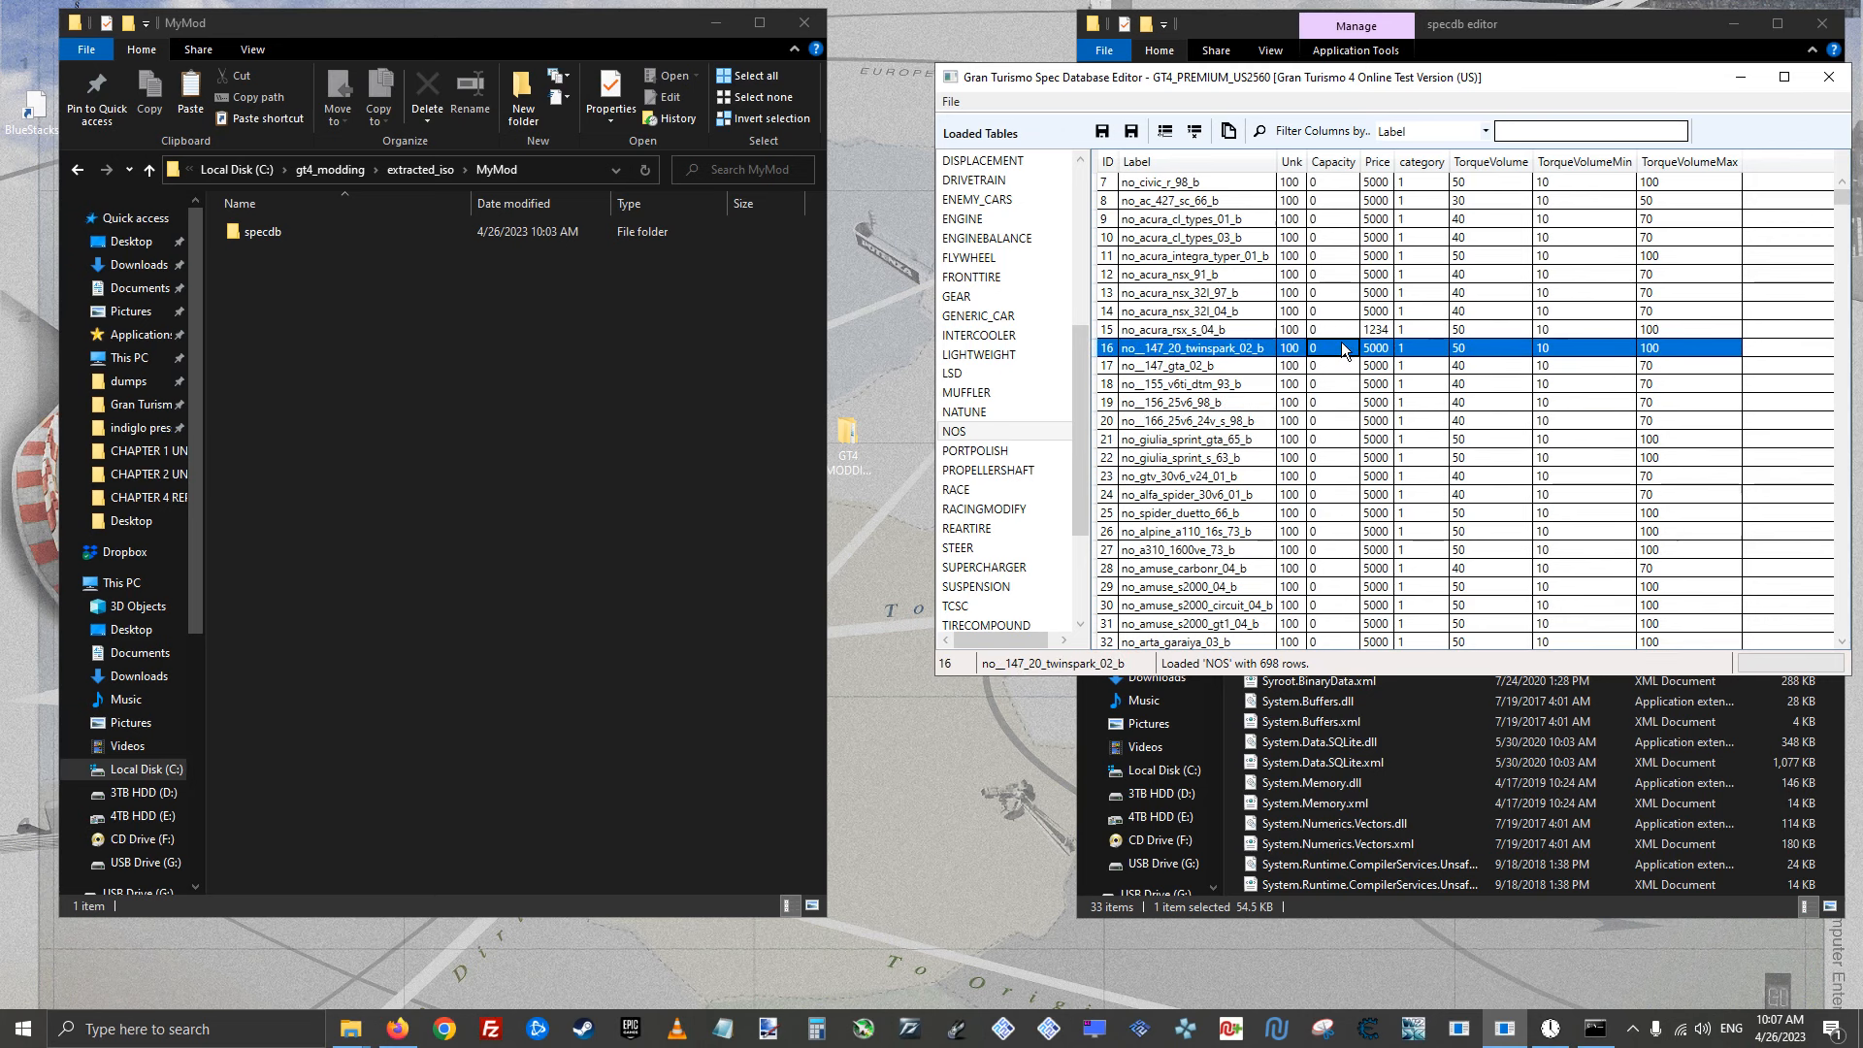
key(Down)
key(Up)
key(Up)
key(Up)
key(Up)
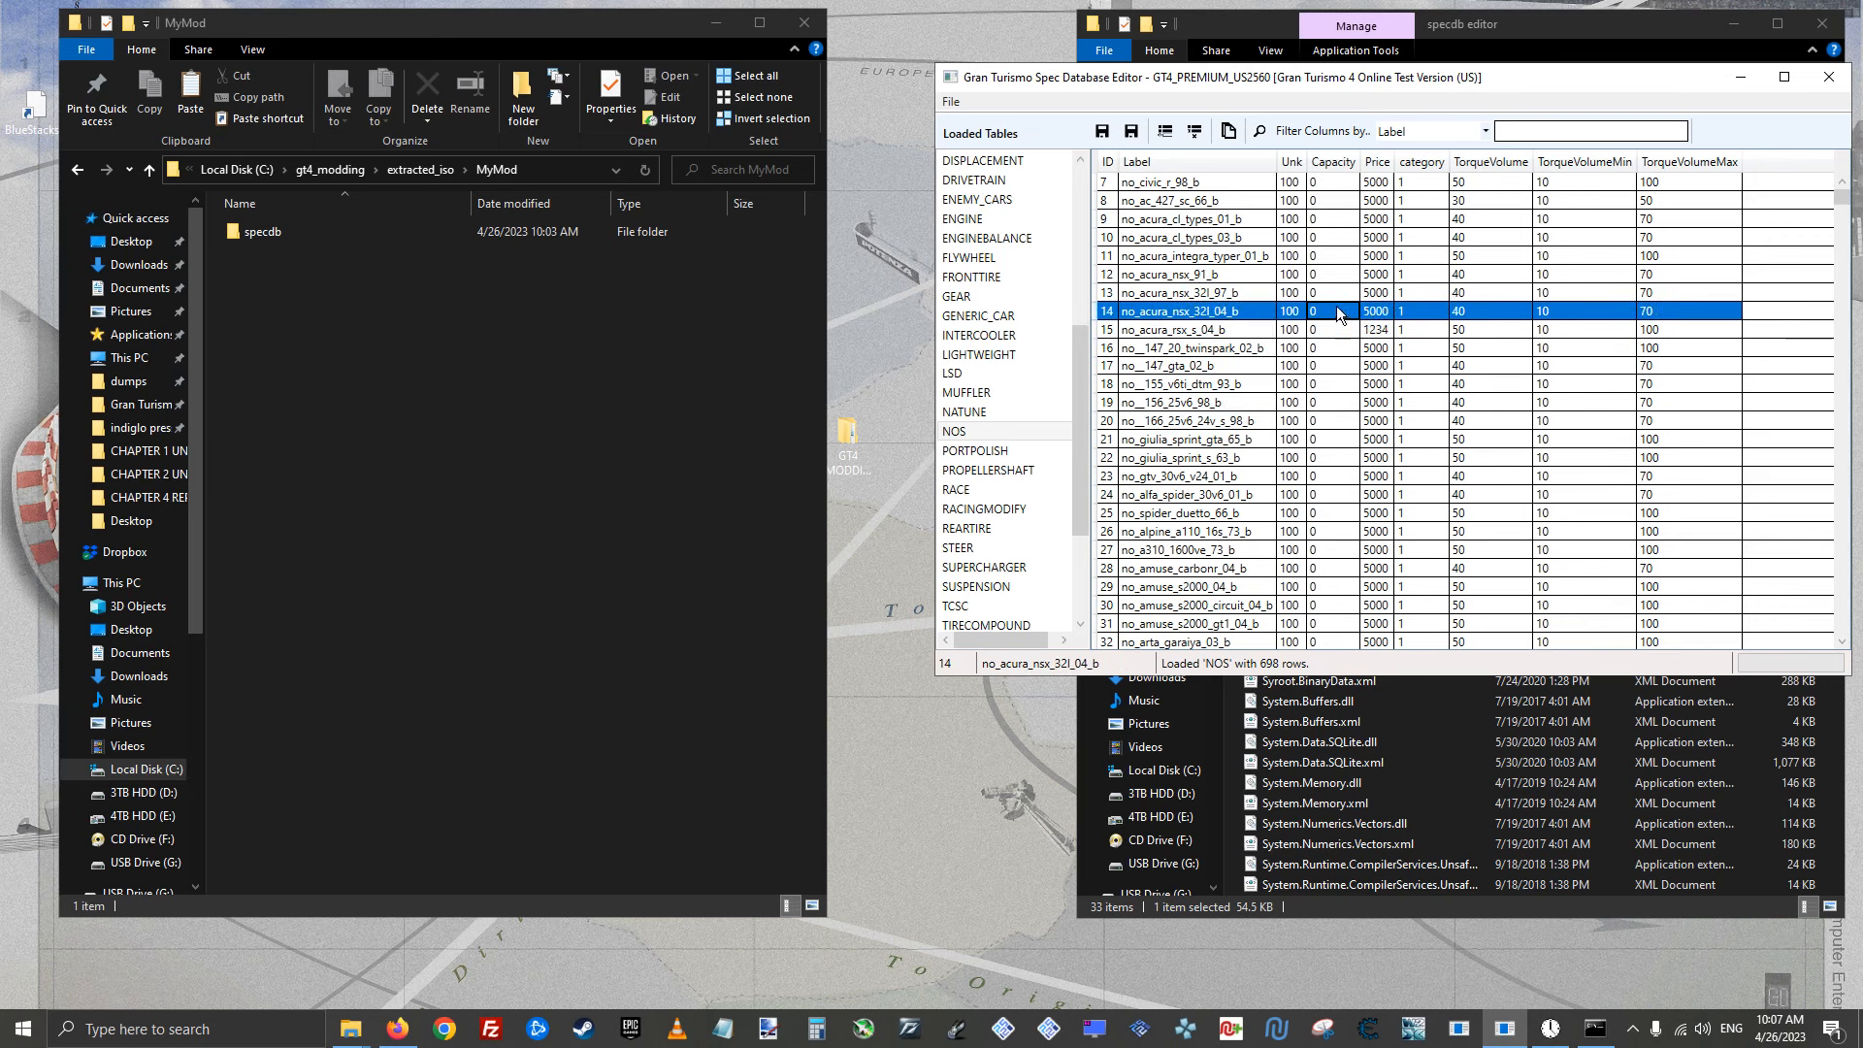
Save the edited NOS table to the GT4_PREMIUM_US2560 folder in MyMod\specdb
click(1337, 328)
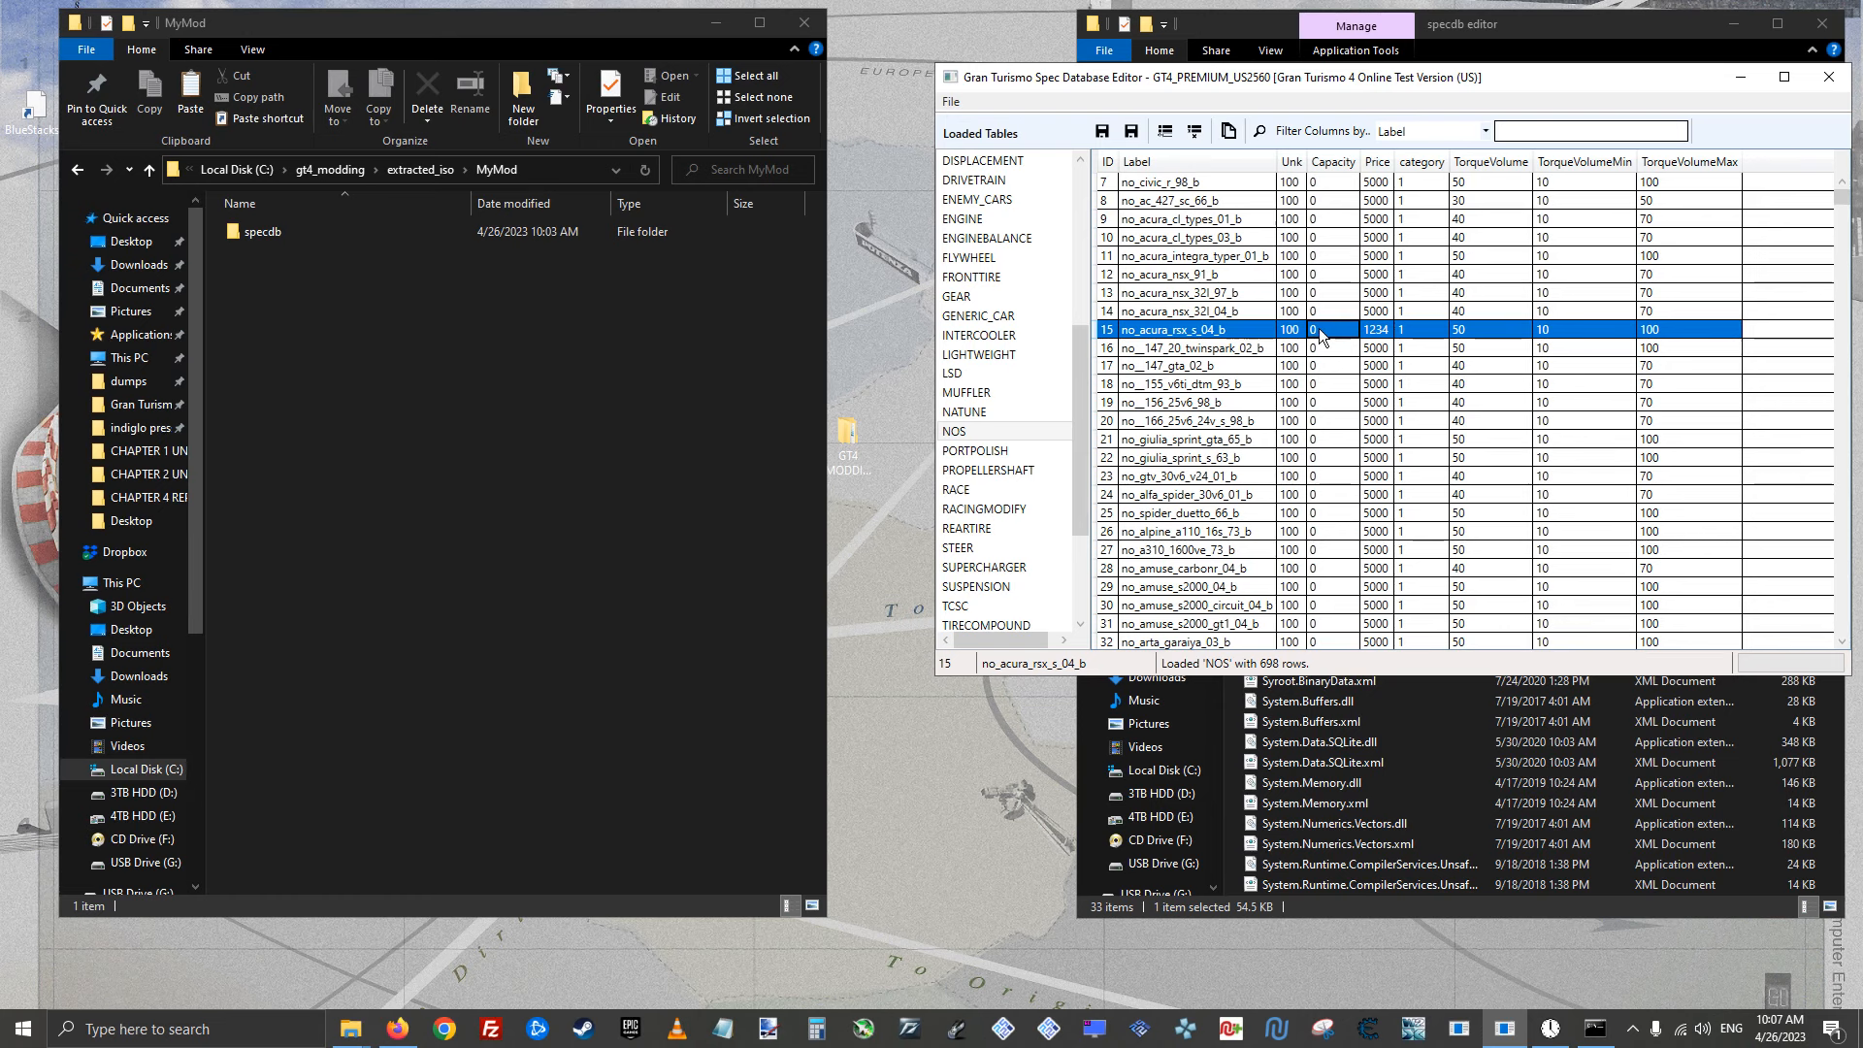
click(1103, 131)
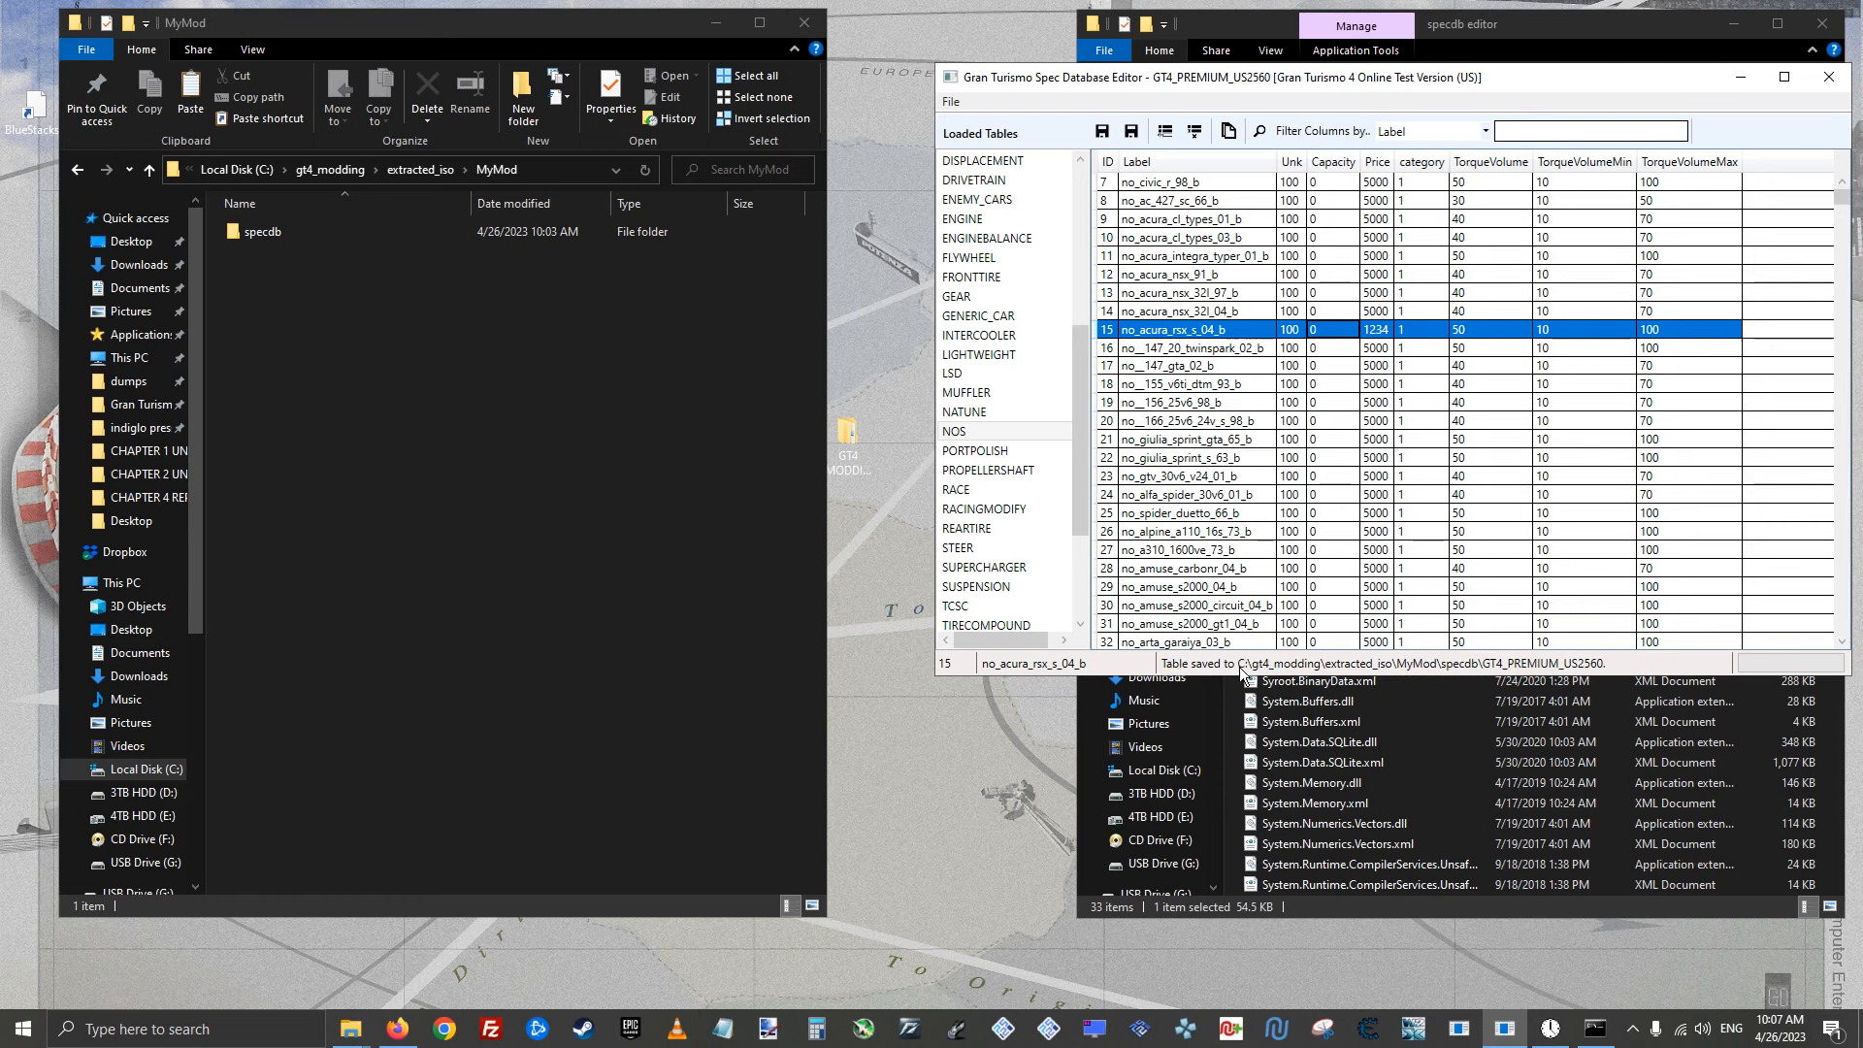
click(1132, 133)
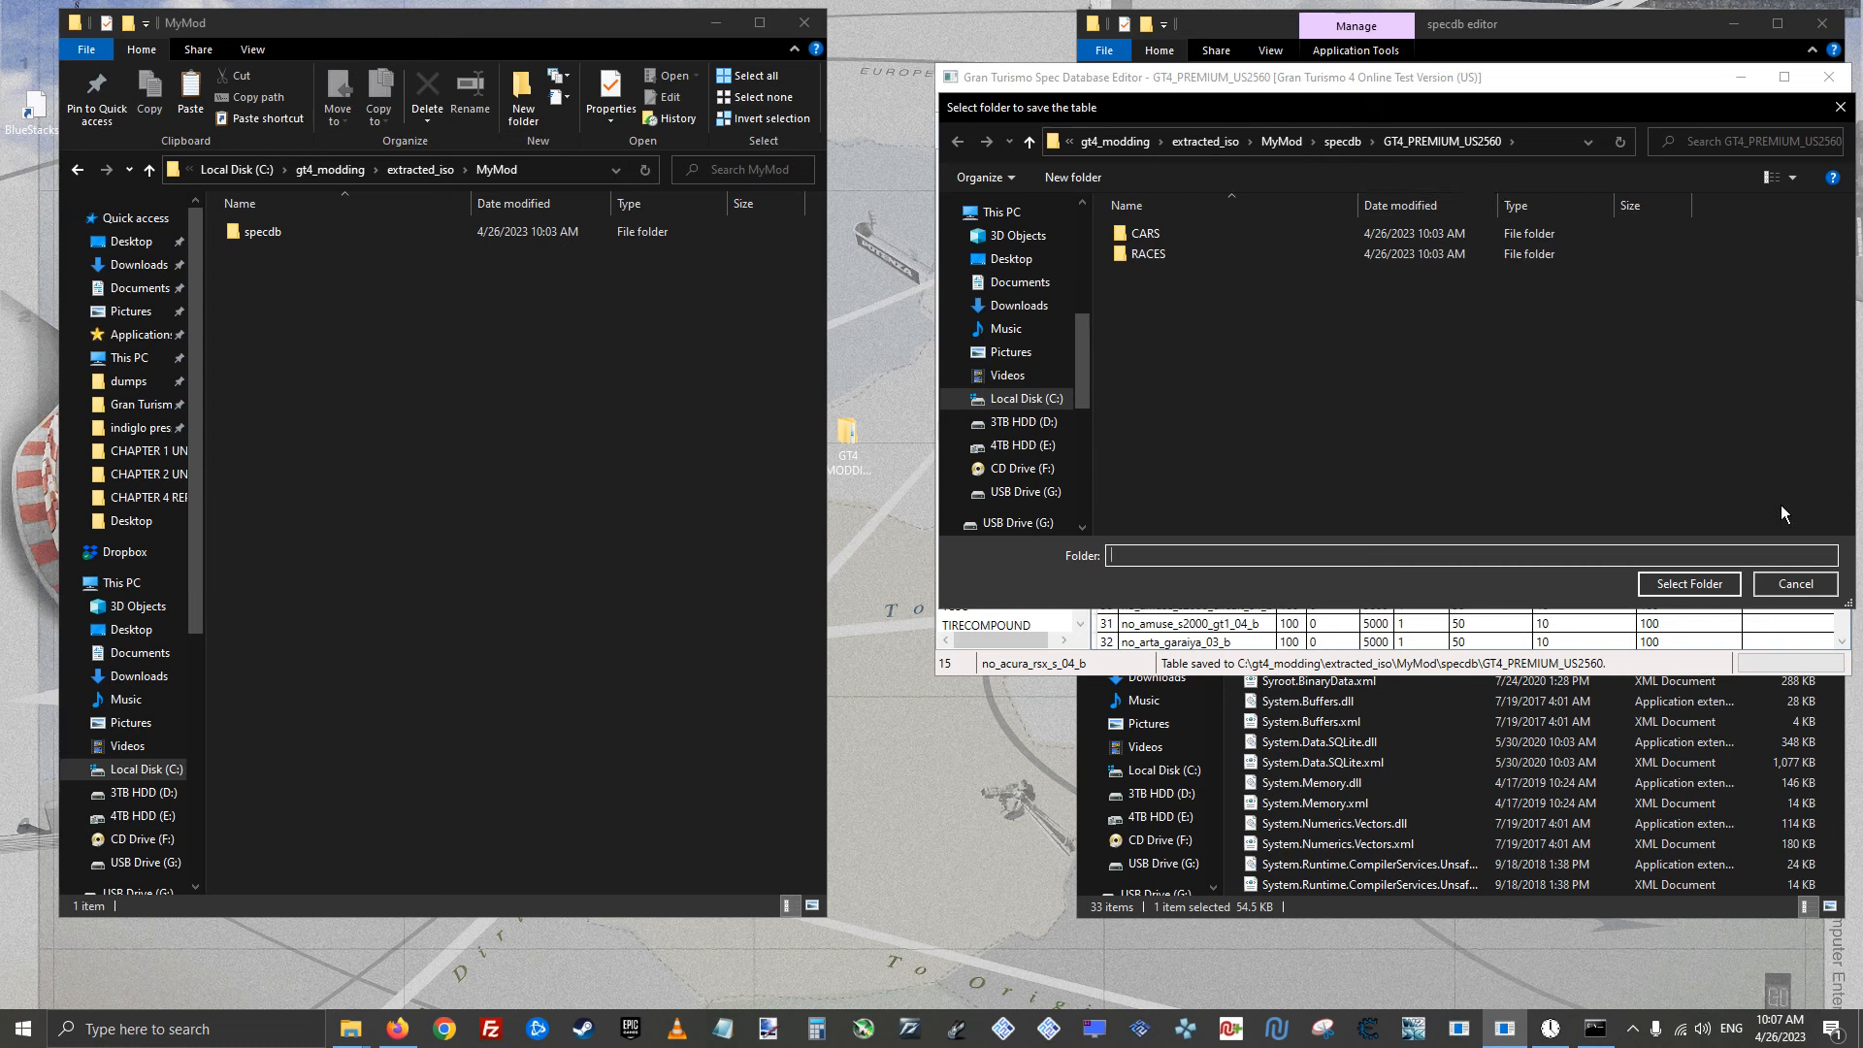
click(1798, 589)
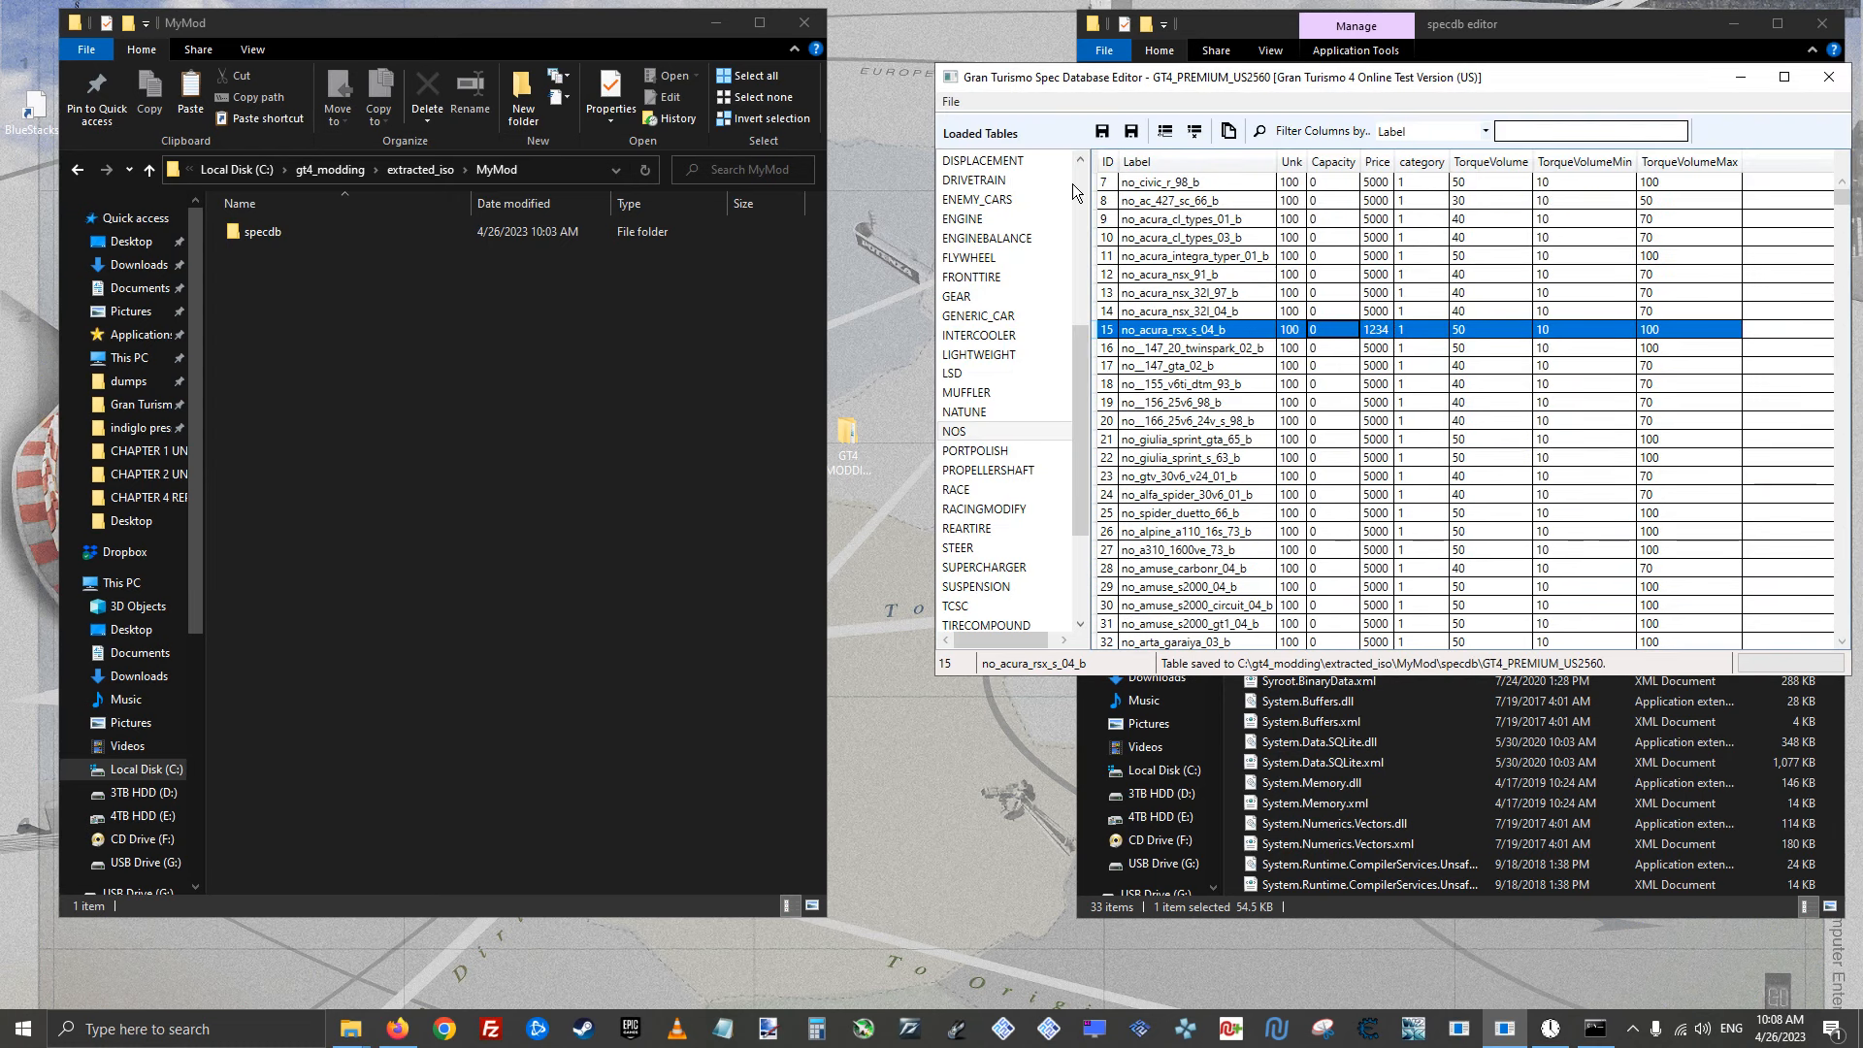
click(952, 102)
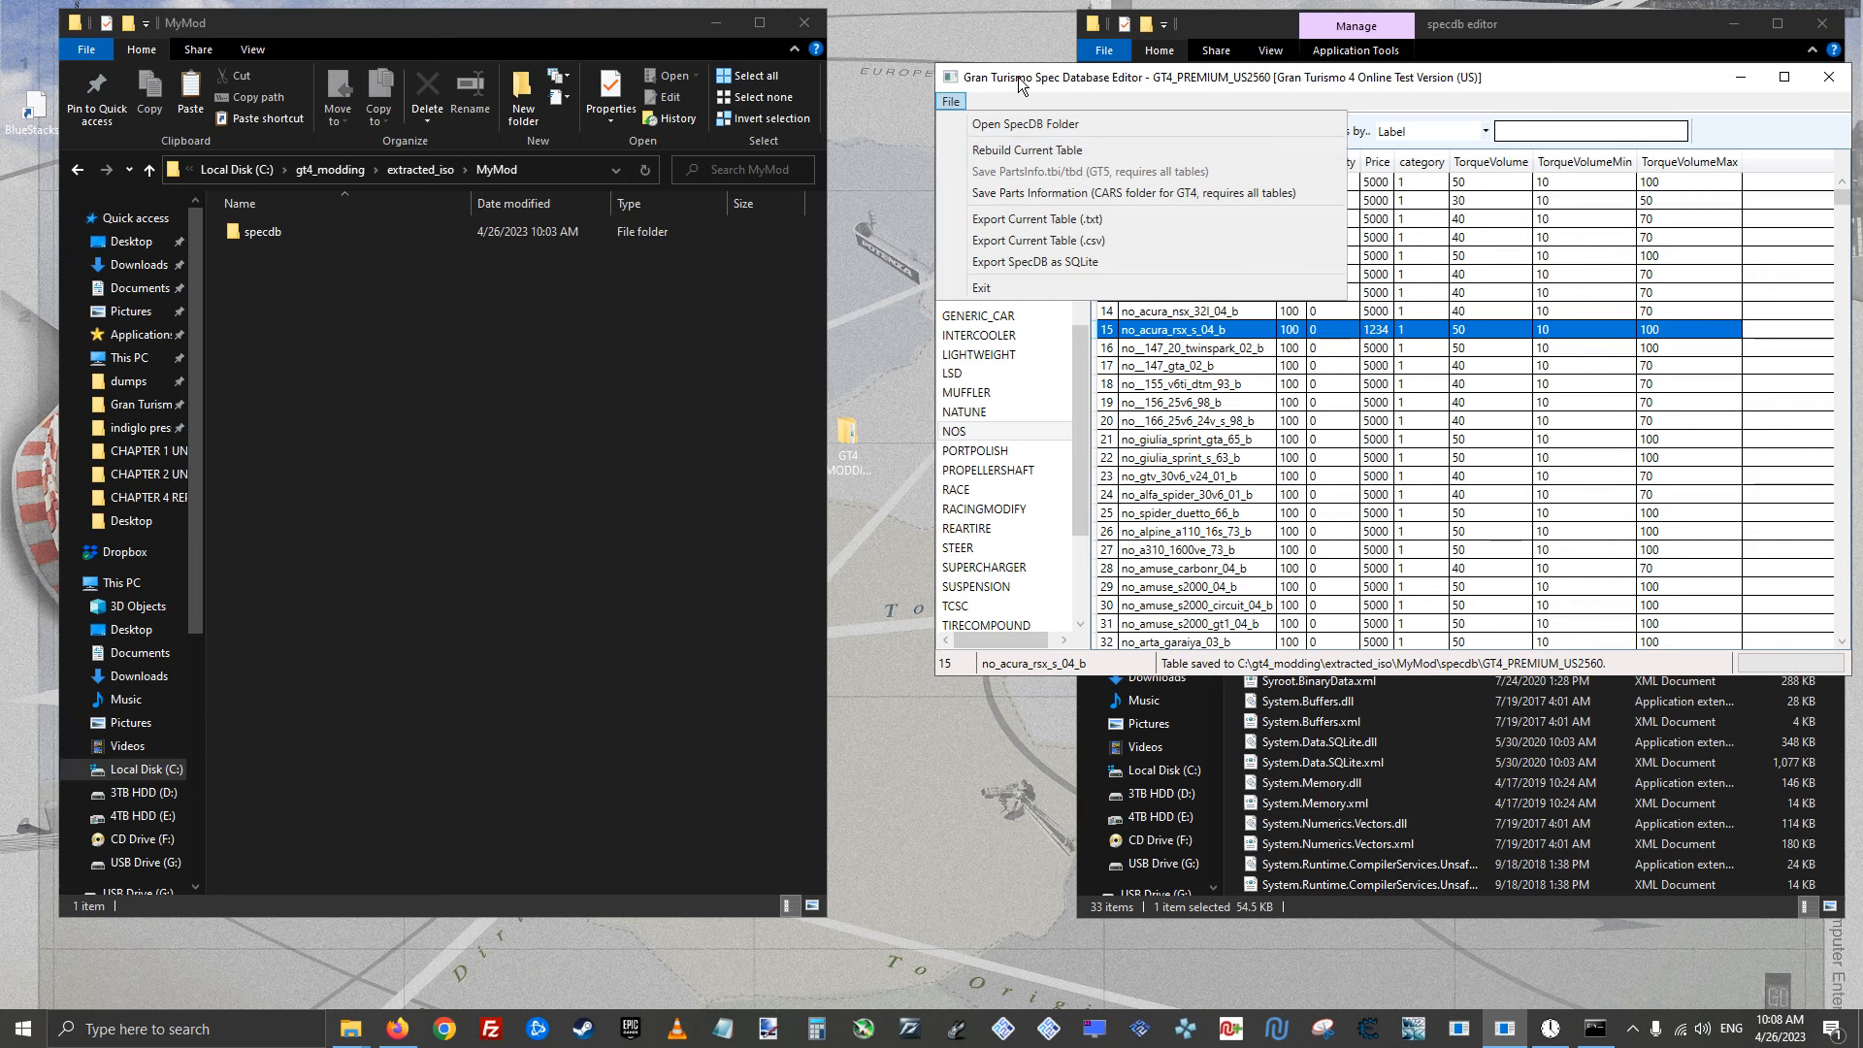
click(1010, 150)
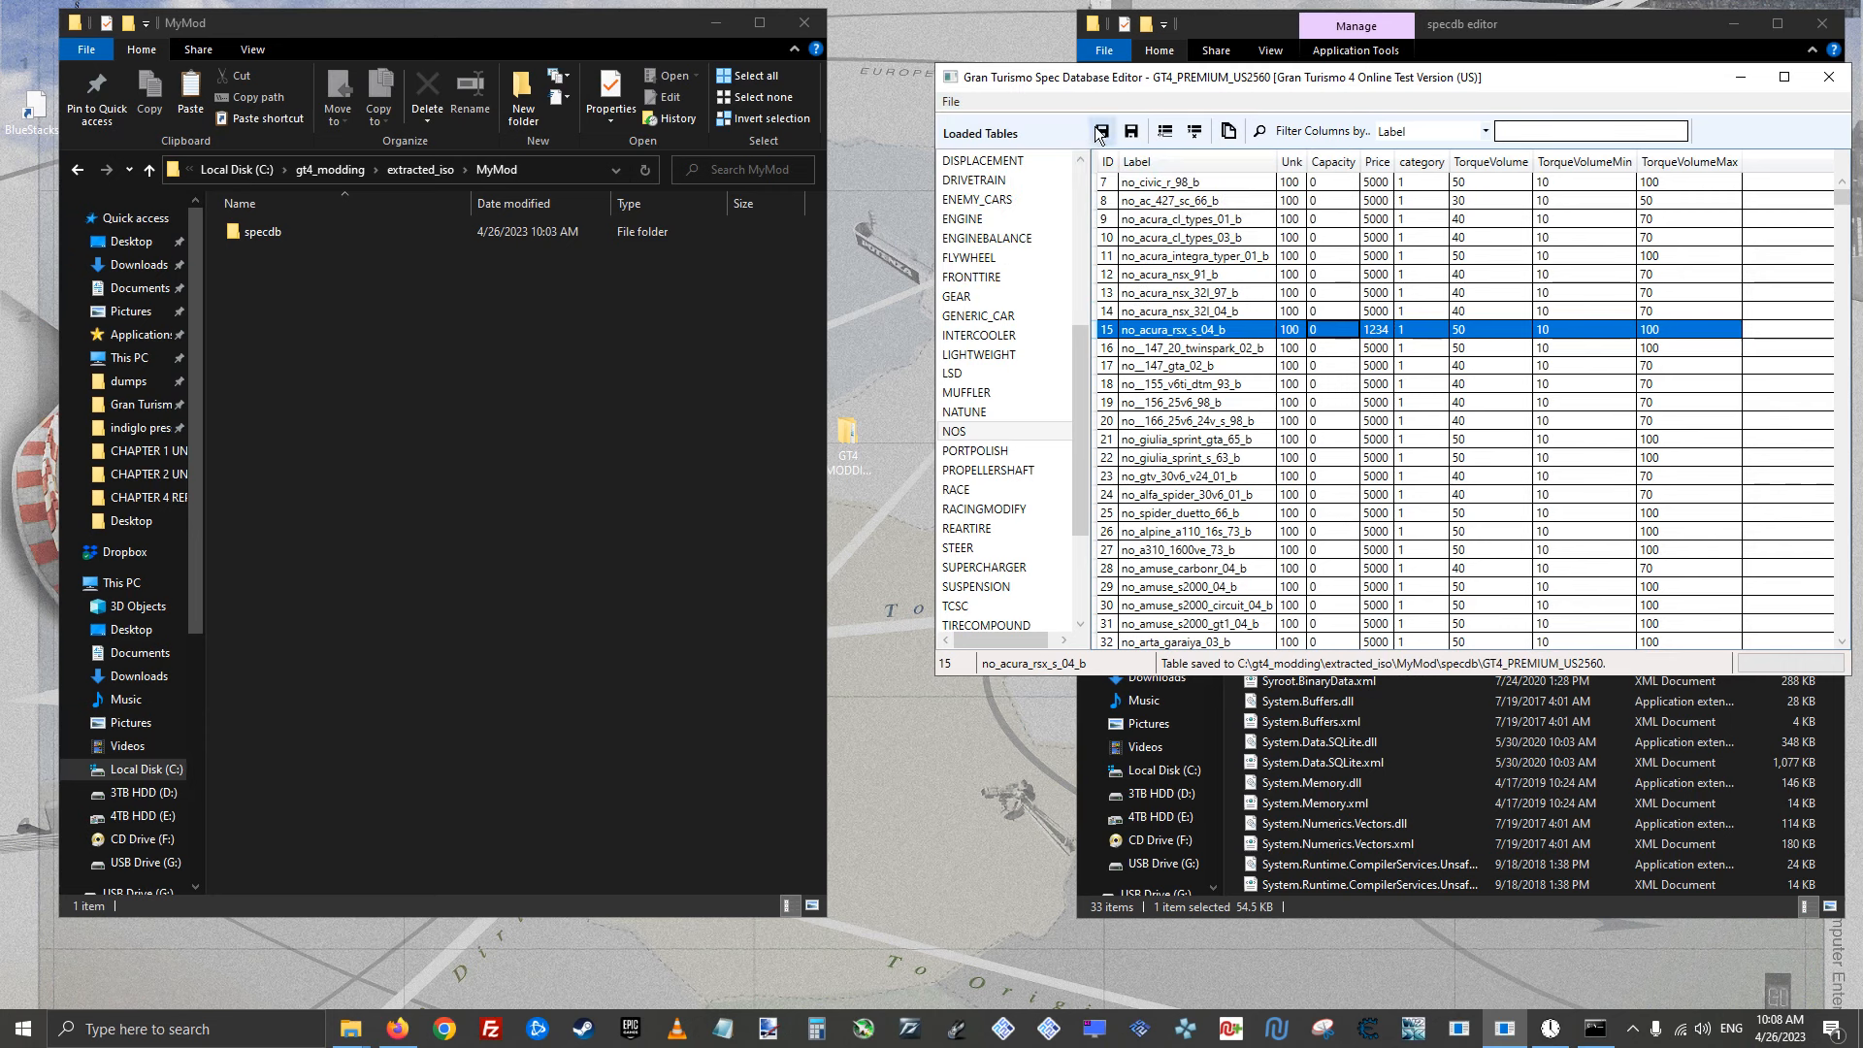
click(952, 102)
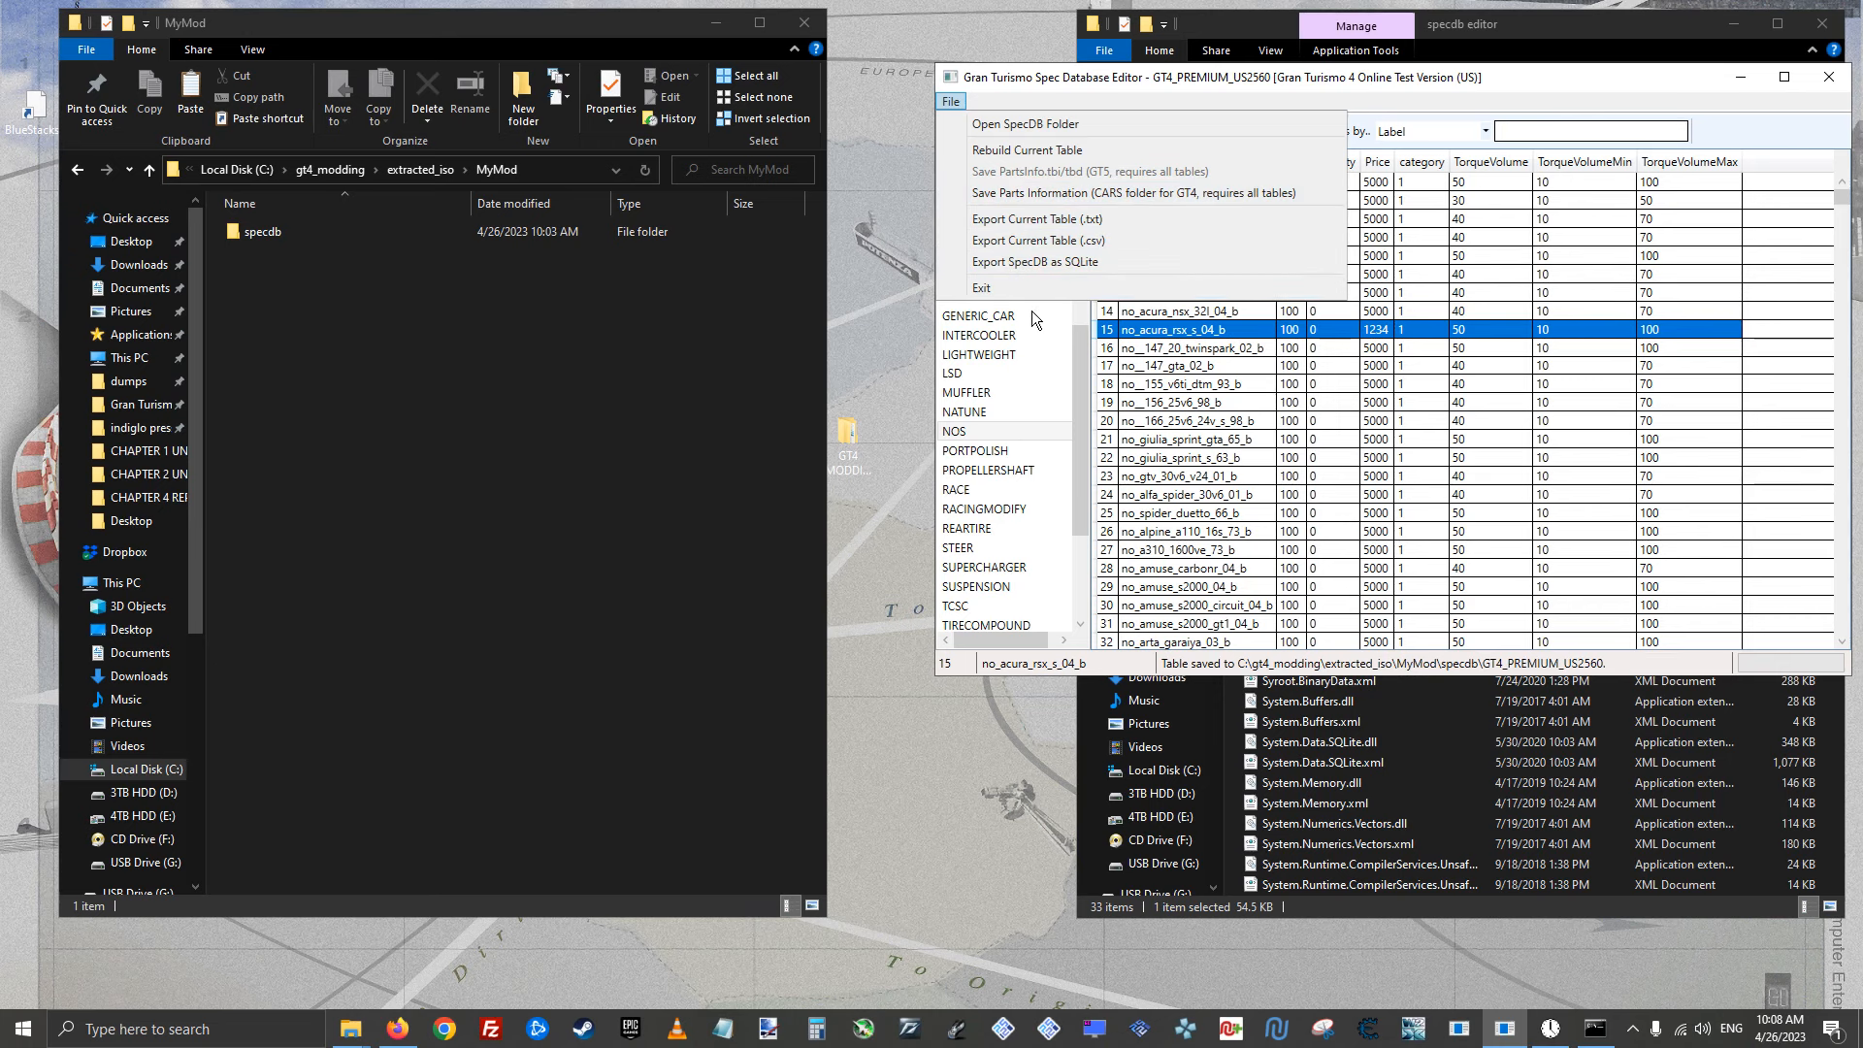
click(1468, 76)
drag(1509, 80, 1482, 95)
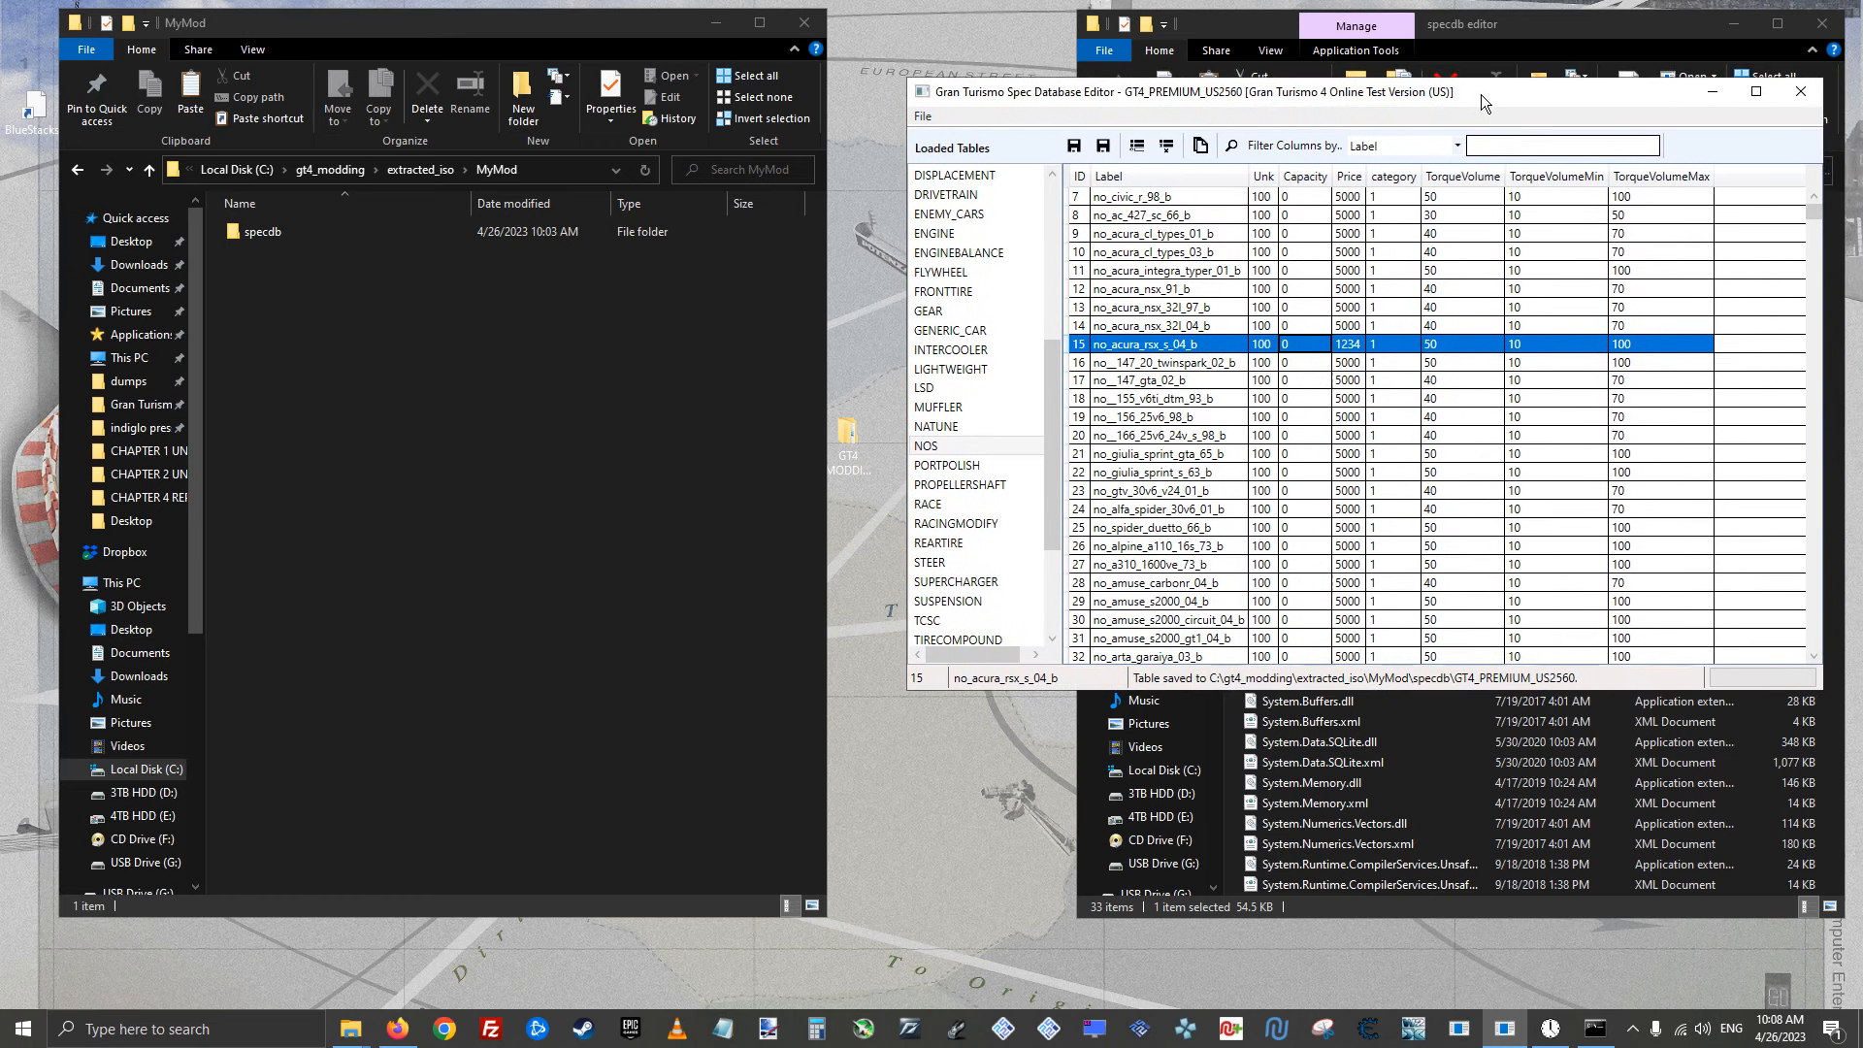
Minimize the Spec Database Editor, bring up the Command Prompt, and open step 4.txt from the CHAPTER 4 REPACKING ISO folder
click(1711, 95)
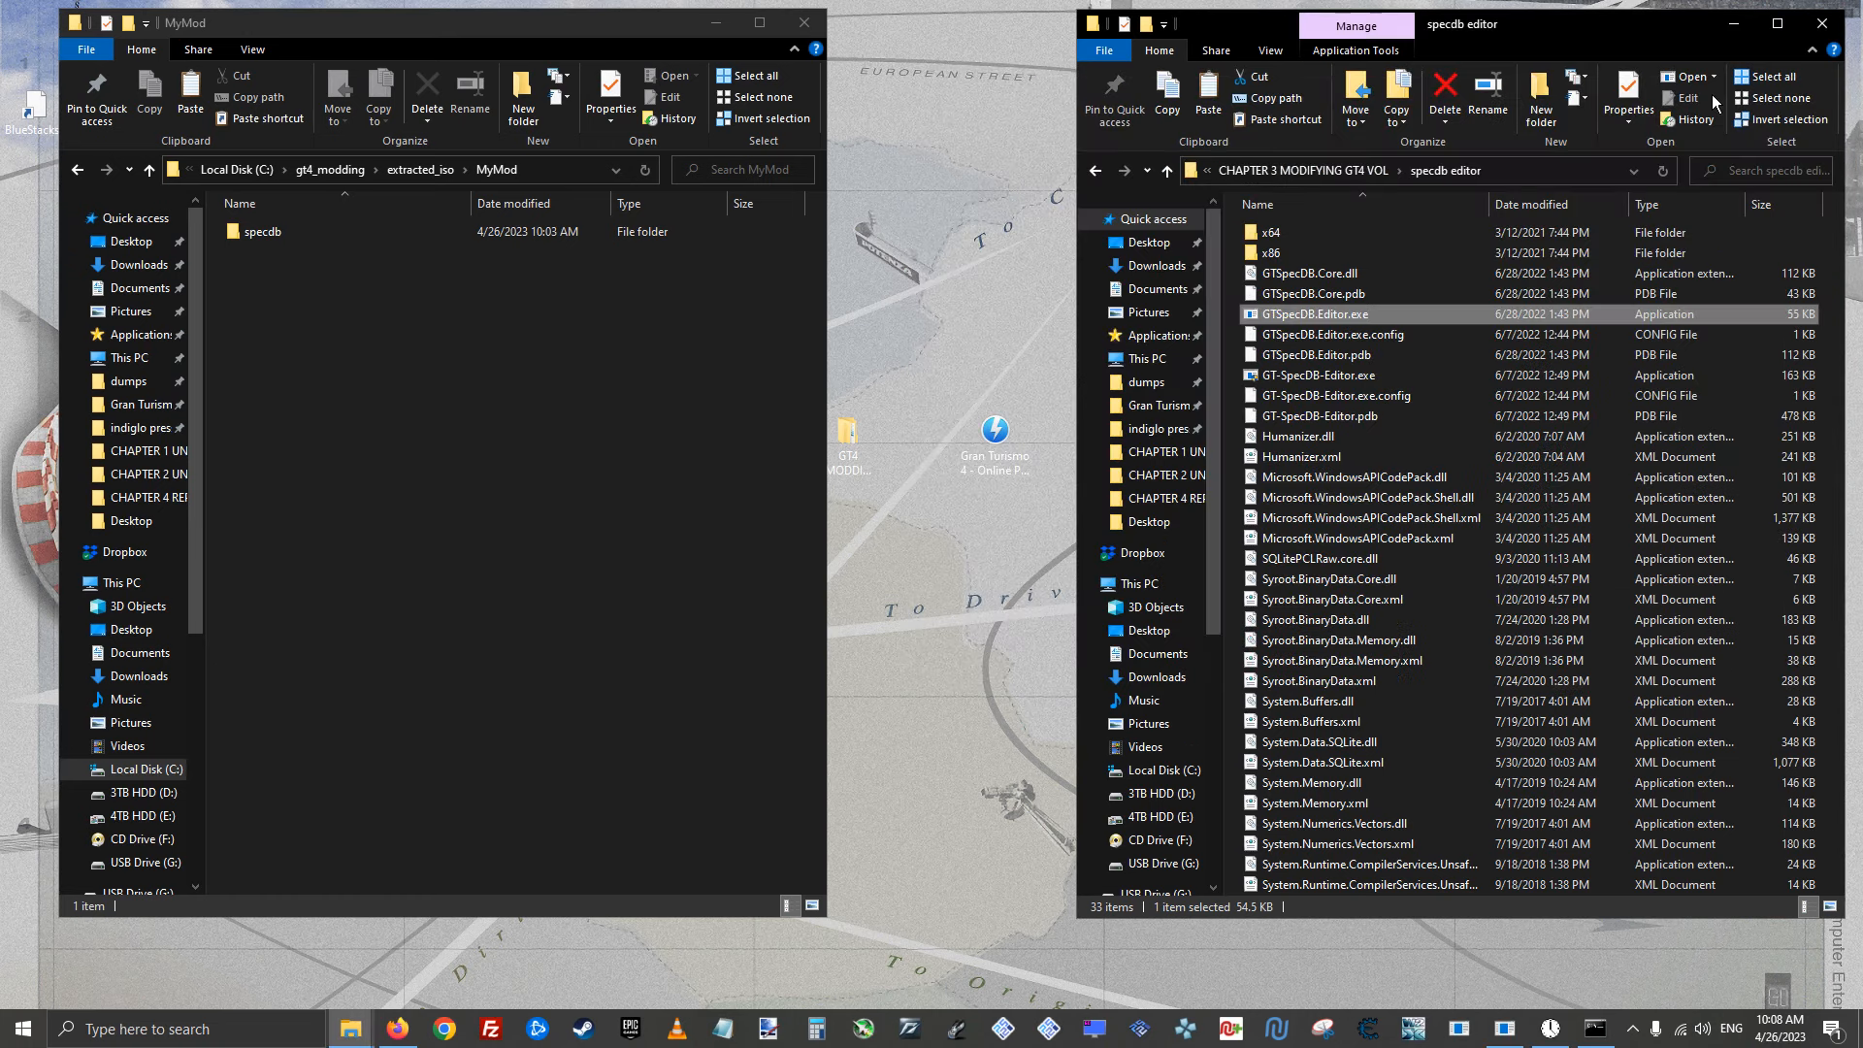
click(1335, 178)
click(1252, 170)
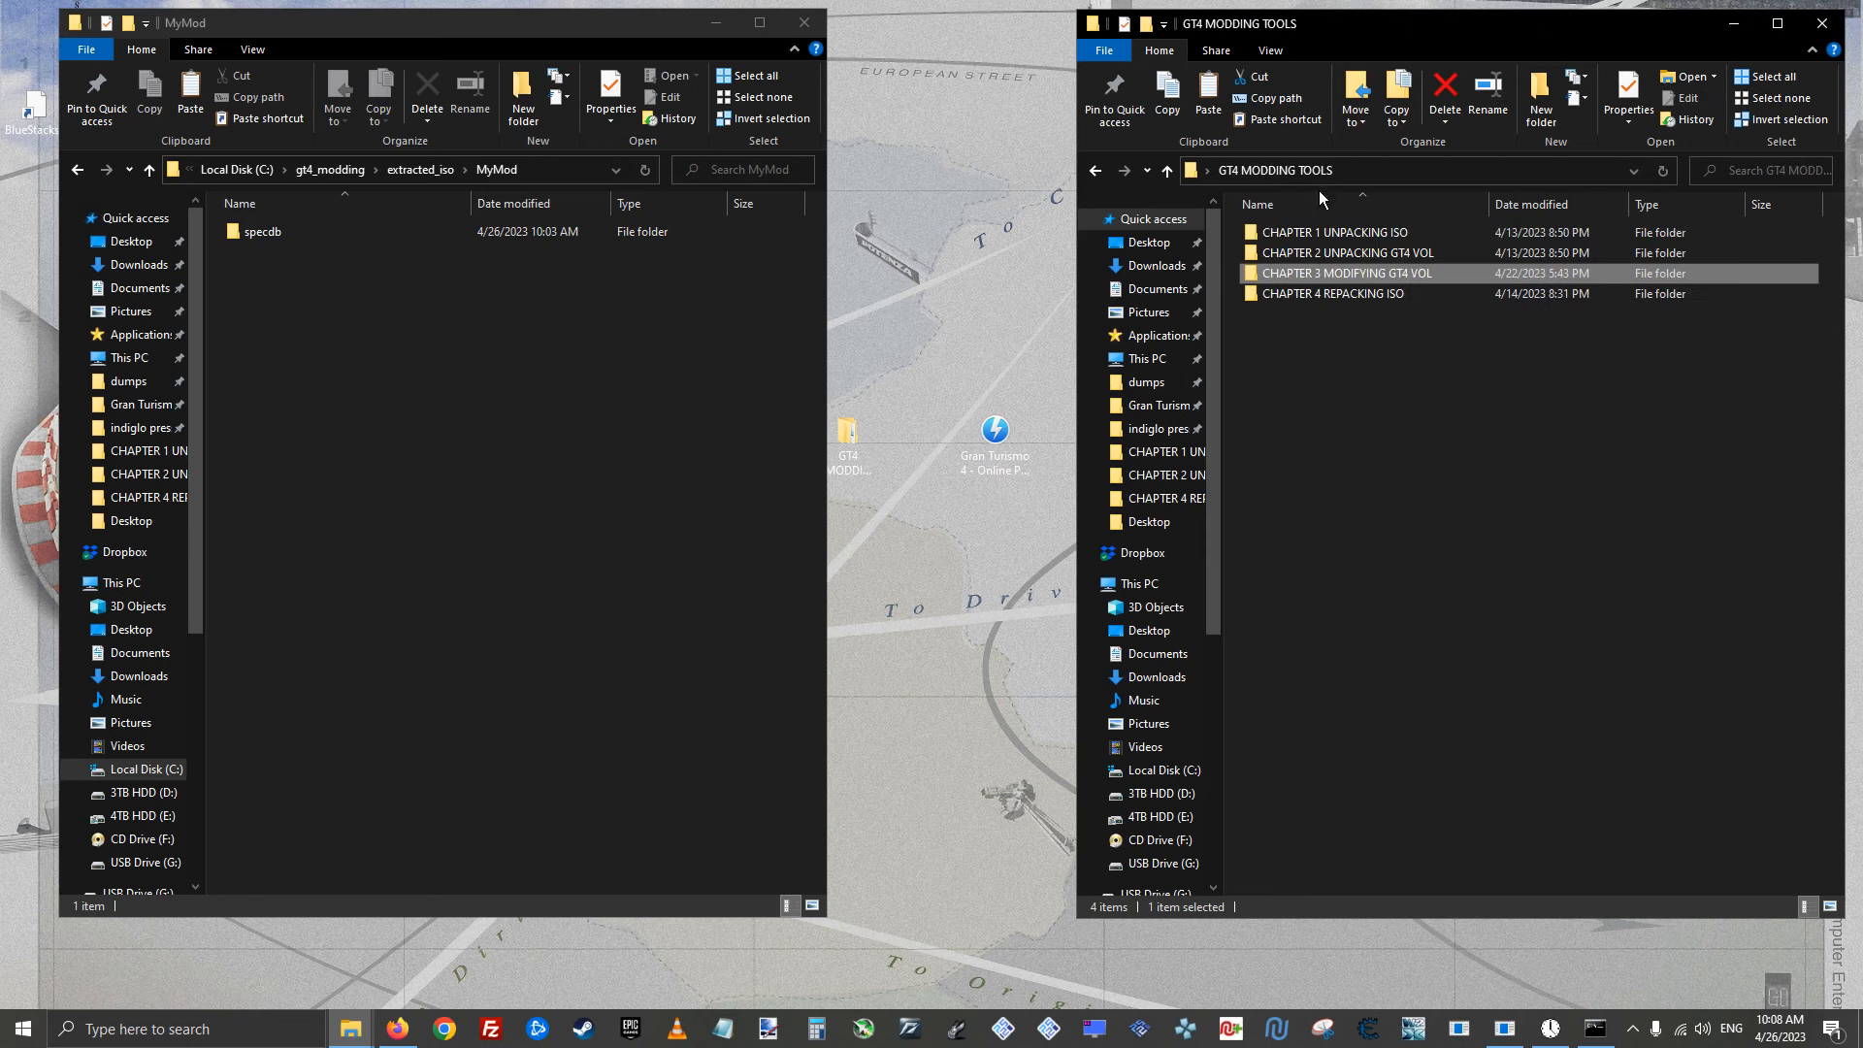
click(1592, 1036)
double_click(1331, 294)
double_click(1280, 335)
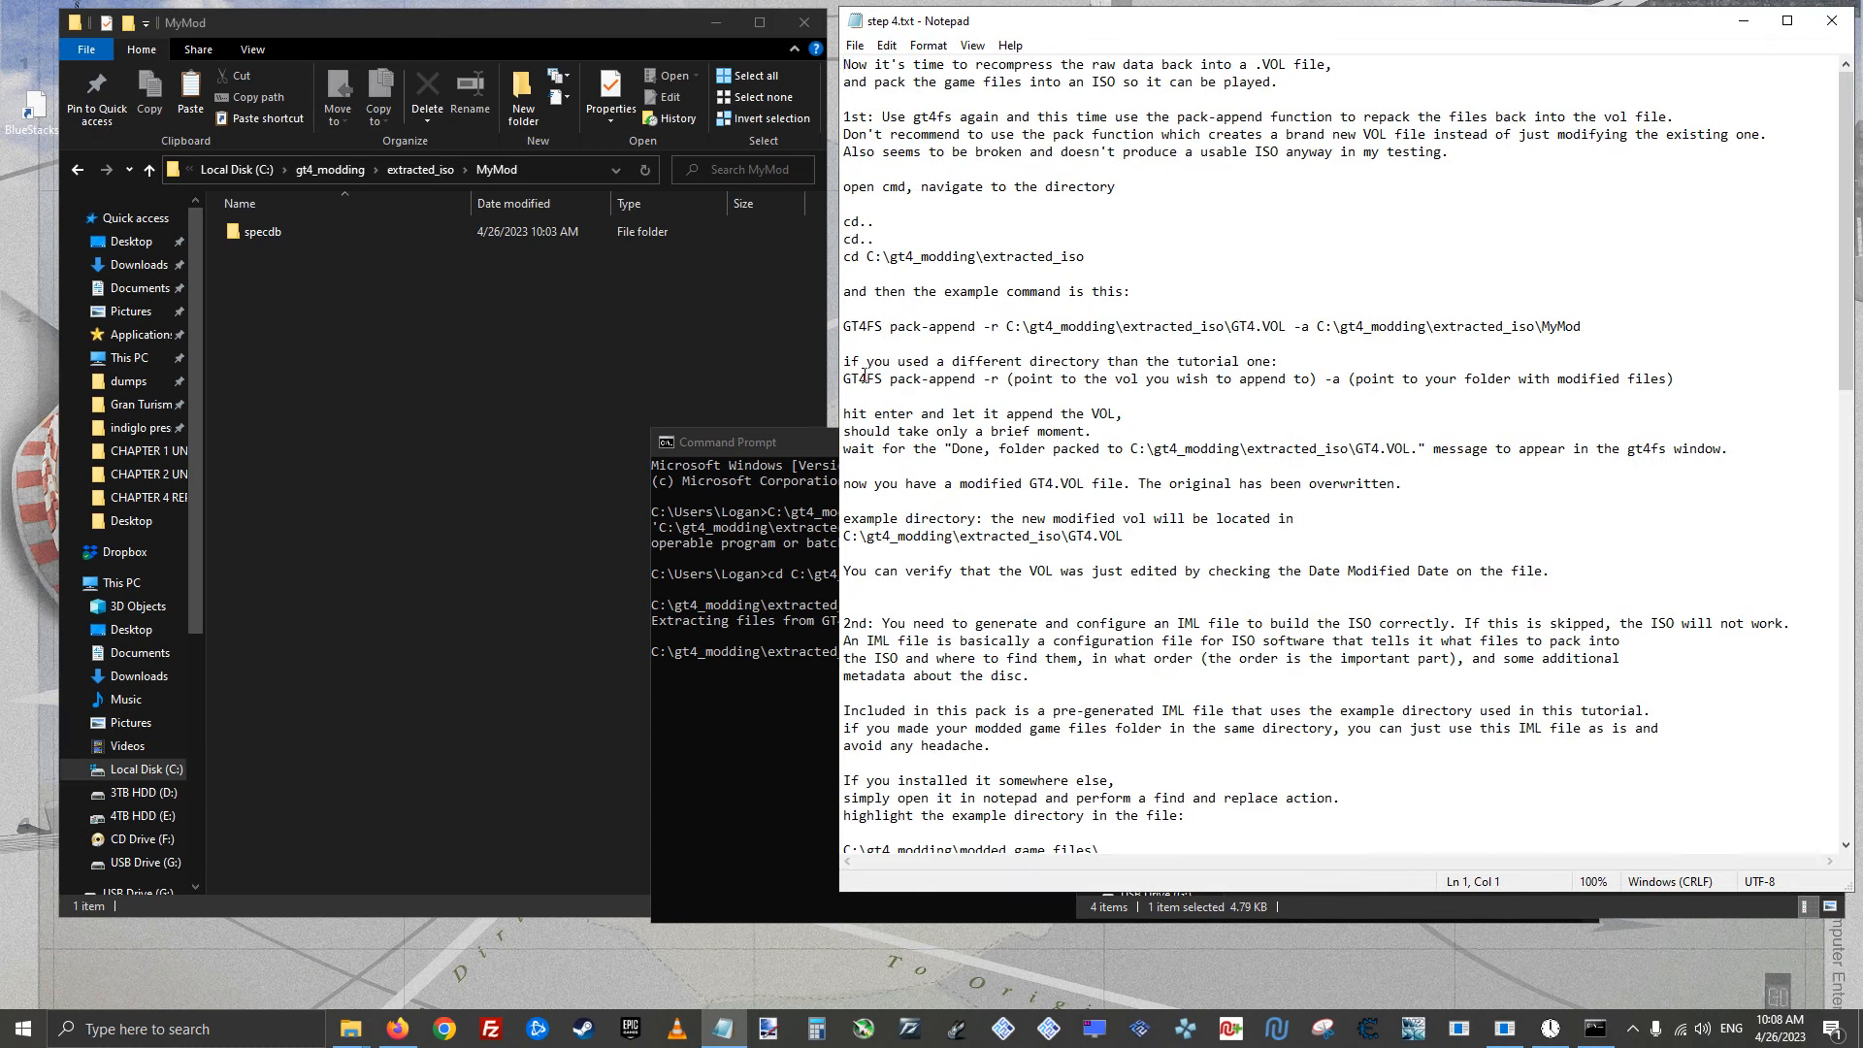
Copy the example GT4FS pack-append command from step 4.txt, minimize the notes, and move the Command Prompt window clear of the MyMod folder
drag(843, 327, 1582, 328)
right_click(1551, 328)
click(1592, 390)
click(1744, 21)
drag(1017, 437, 1227, 254)
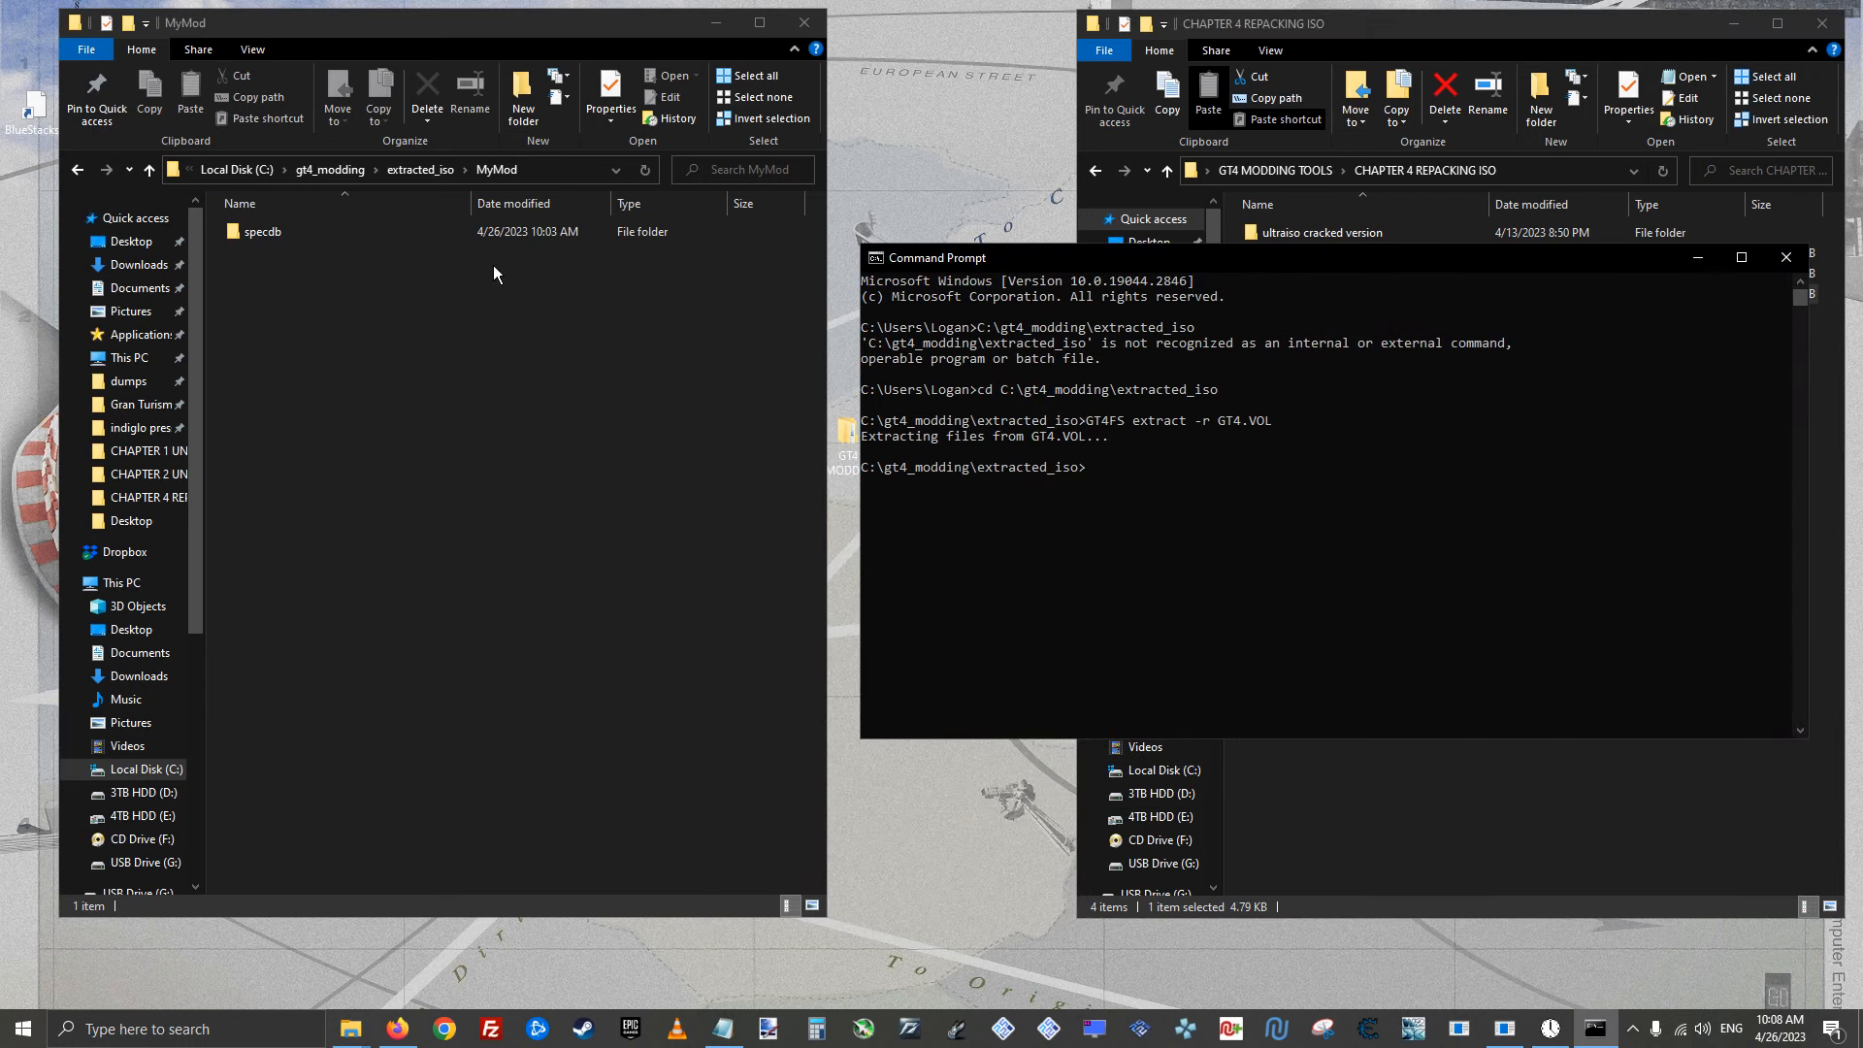
Run GT4FS pack-append -r C:\gt4_modding\extracted_iso\GT4.VOL -a C:\gt4_modding\extracted_iso\MyMod in the Command Prompt
click(304, 237)
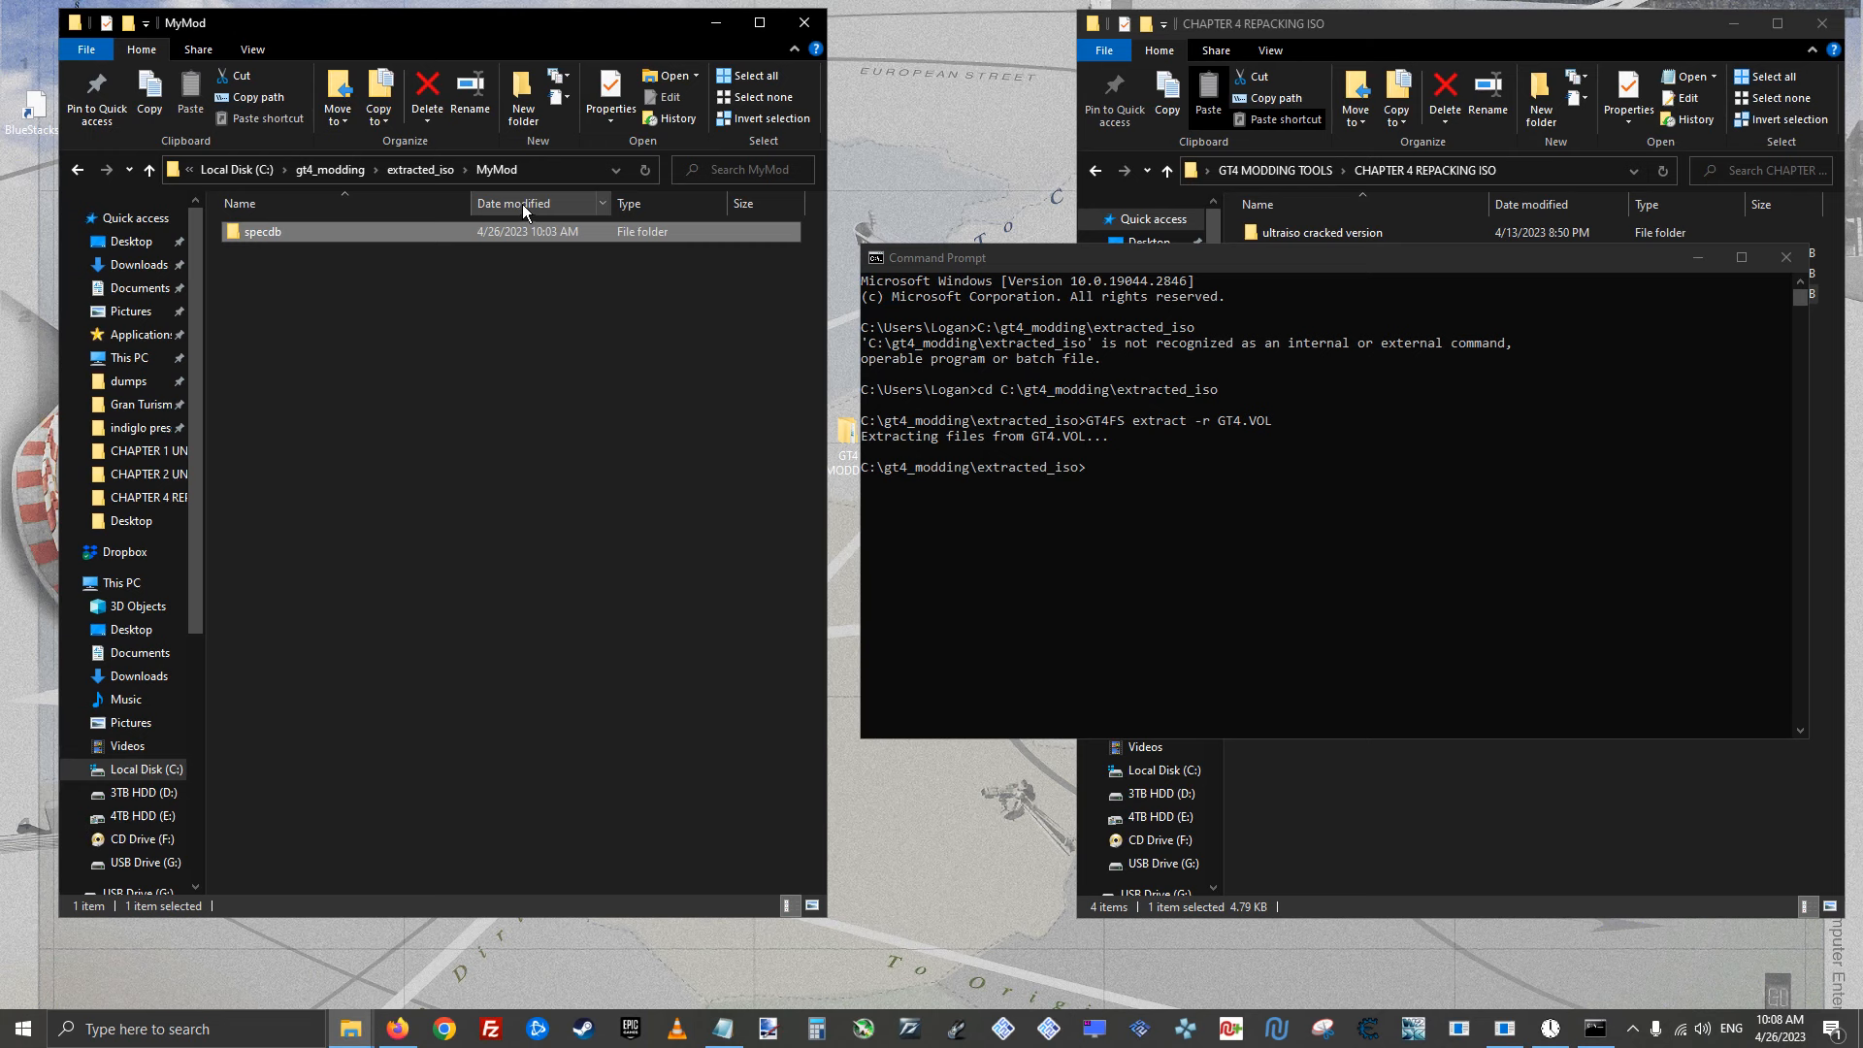
click(1024, 262)
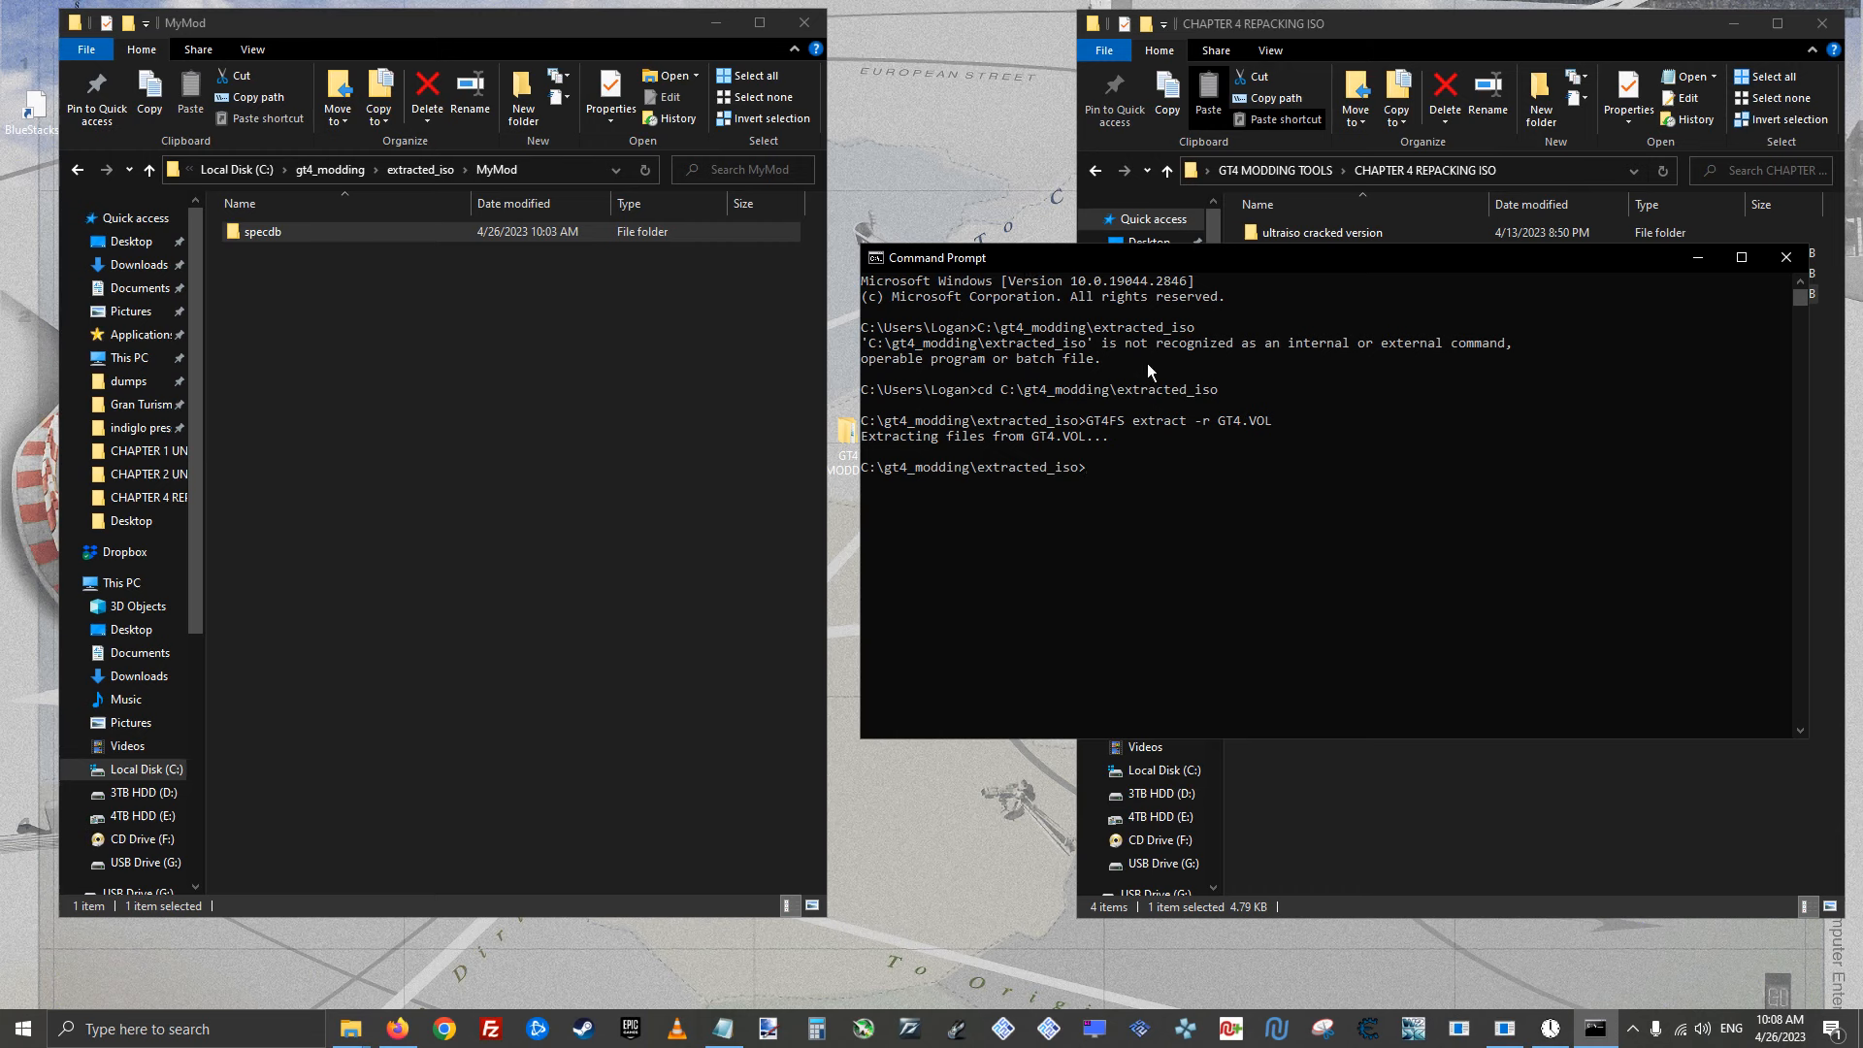
key(ctrl+v)
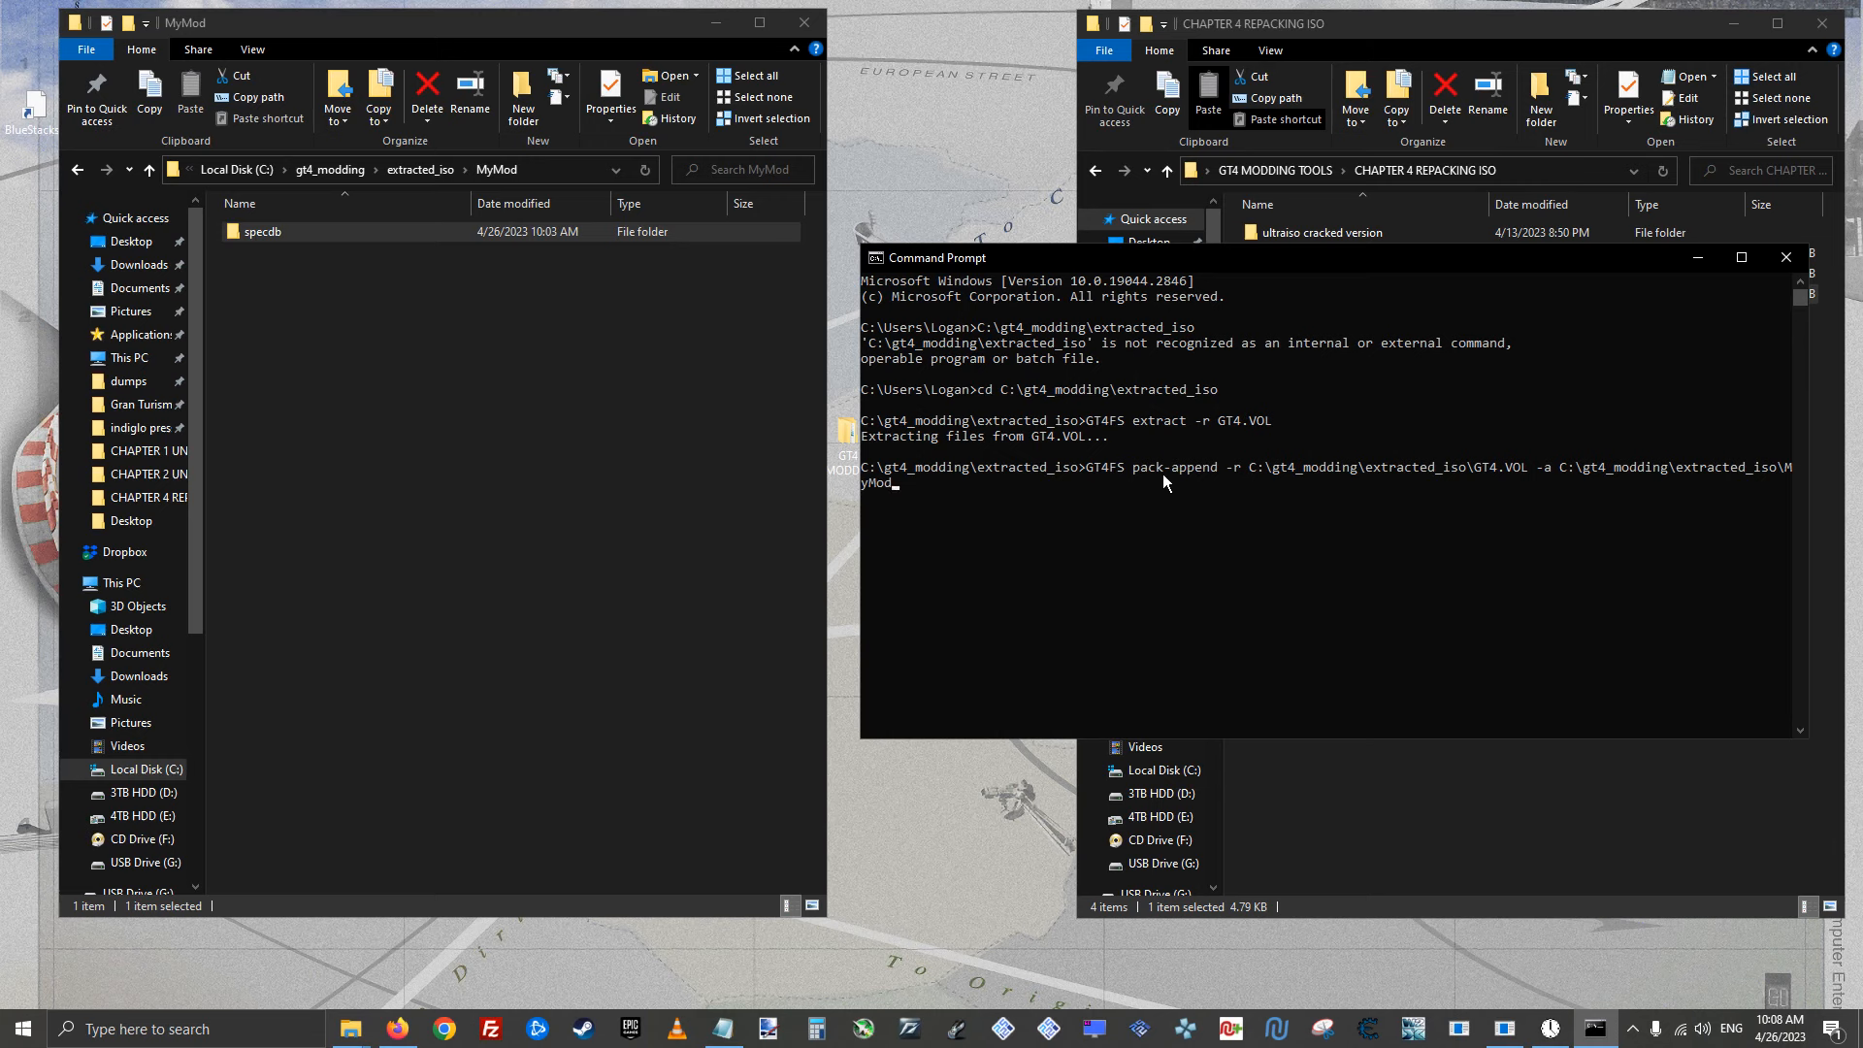
key(Return)
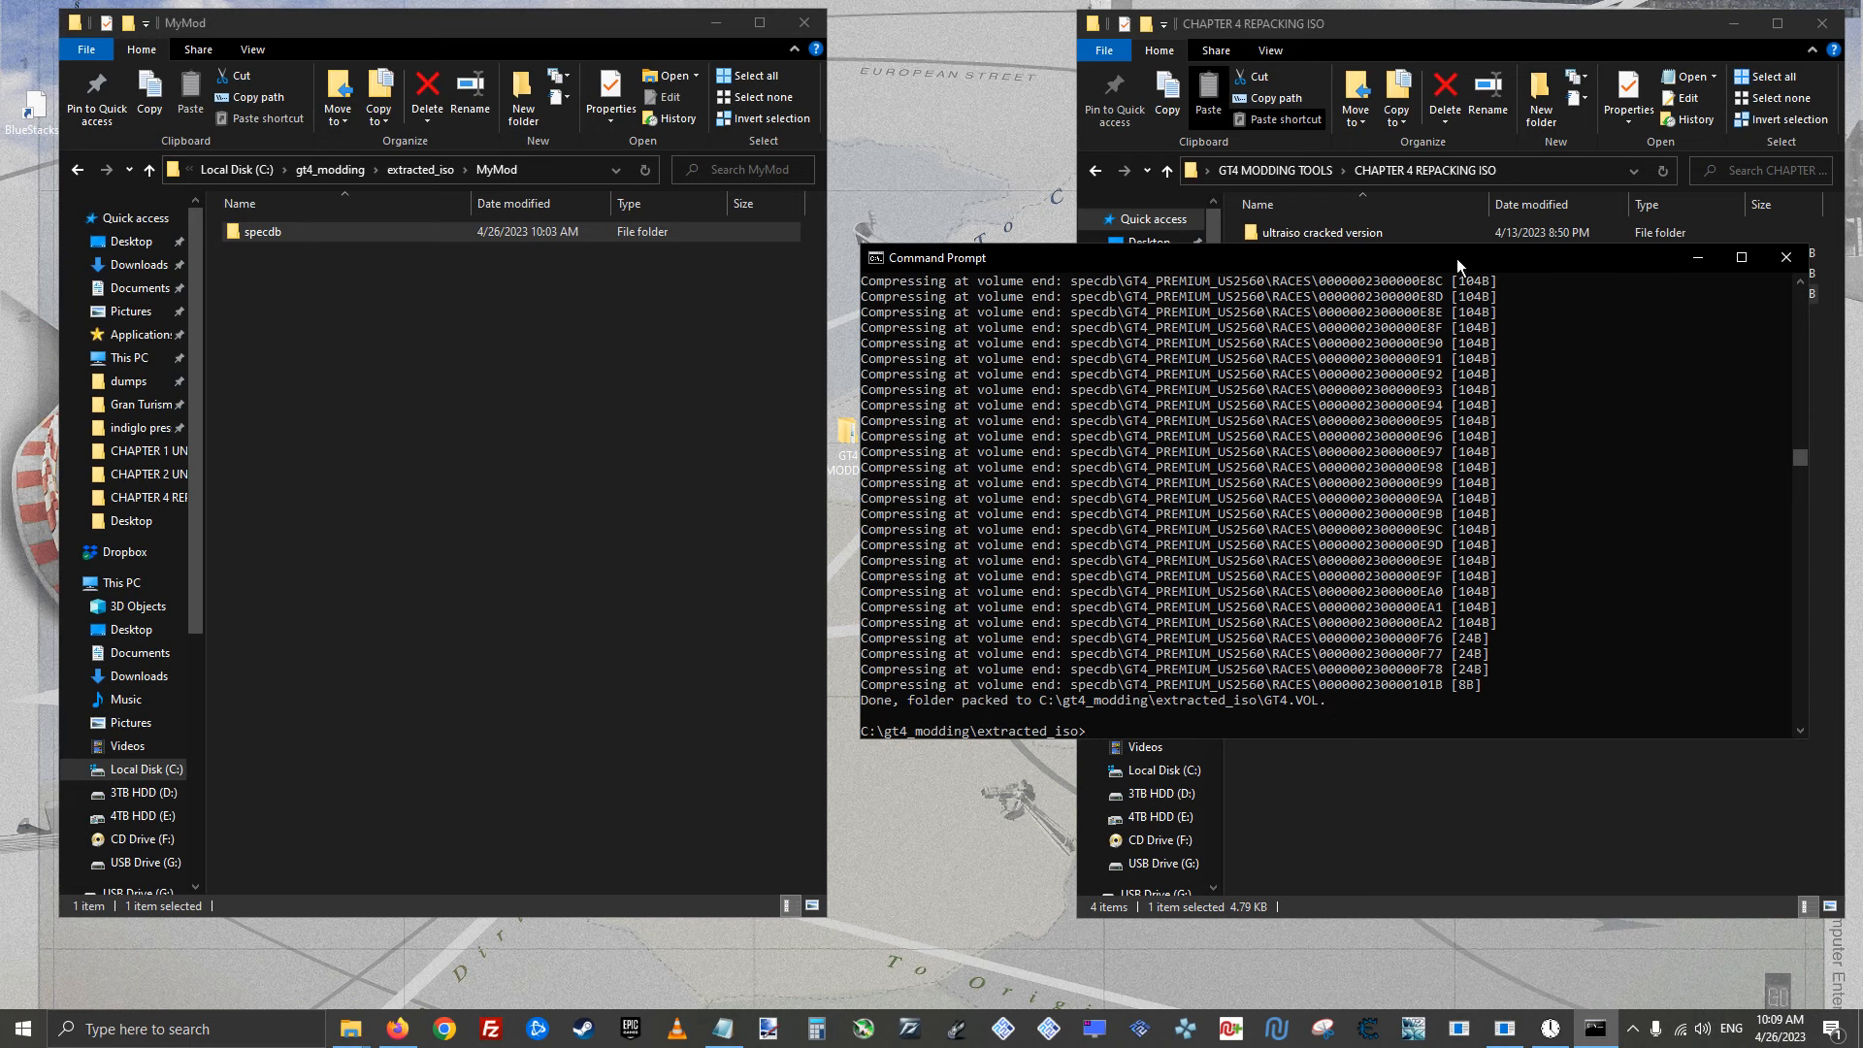
Minimize the Command Prompt and check the modification date of GT4.VOL in the extracted_iso folder
drag(1394, 256, 1390, 330)
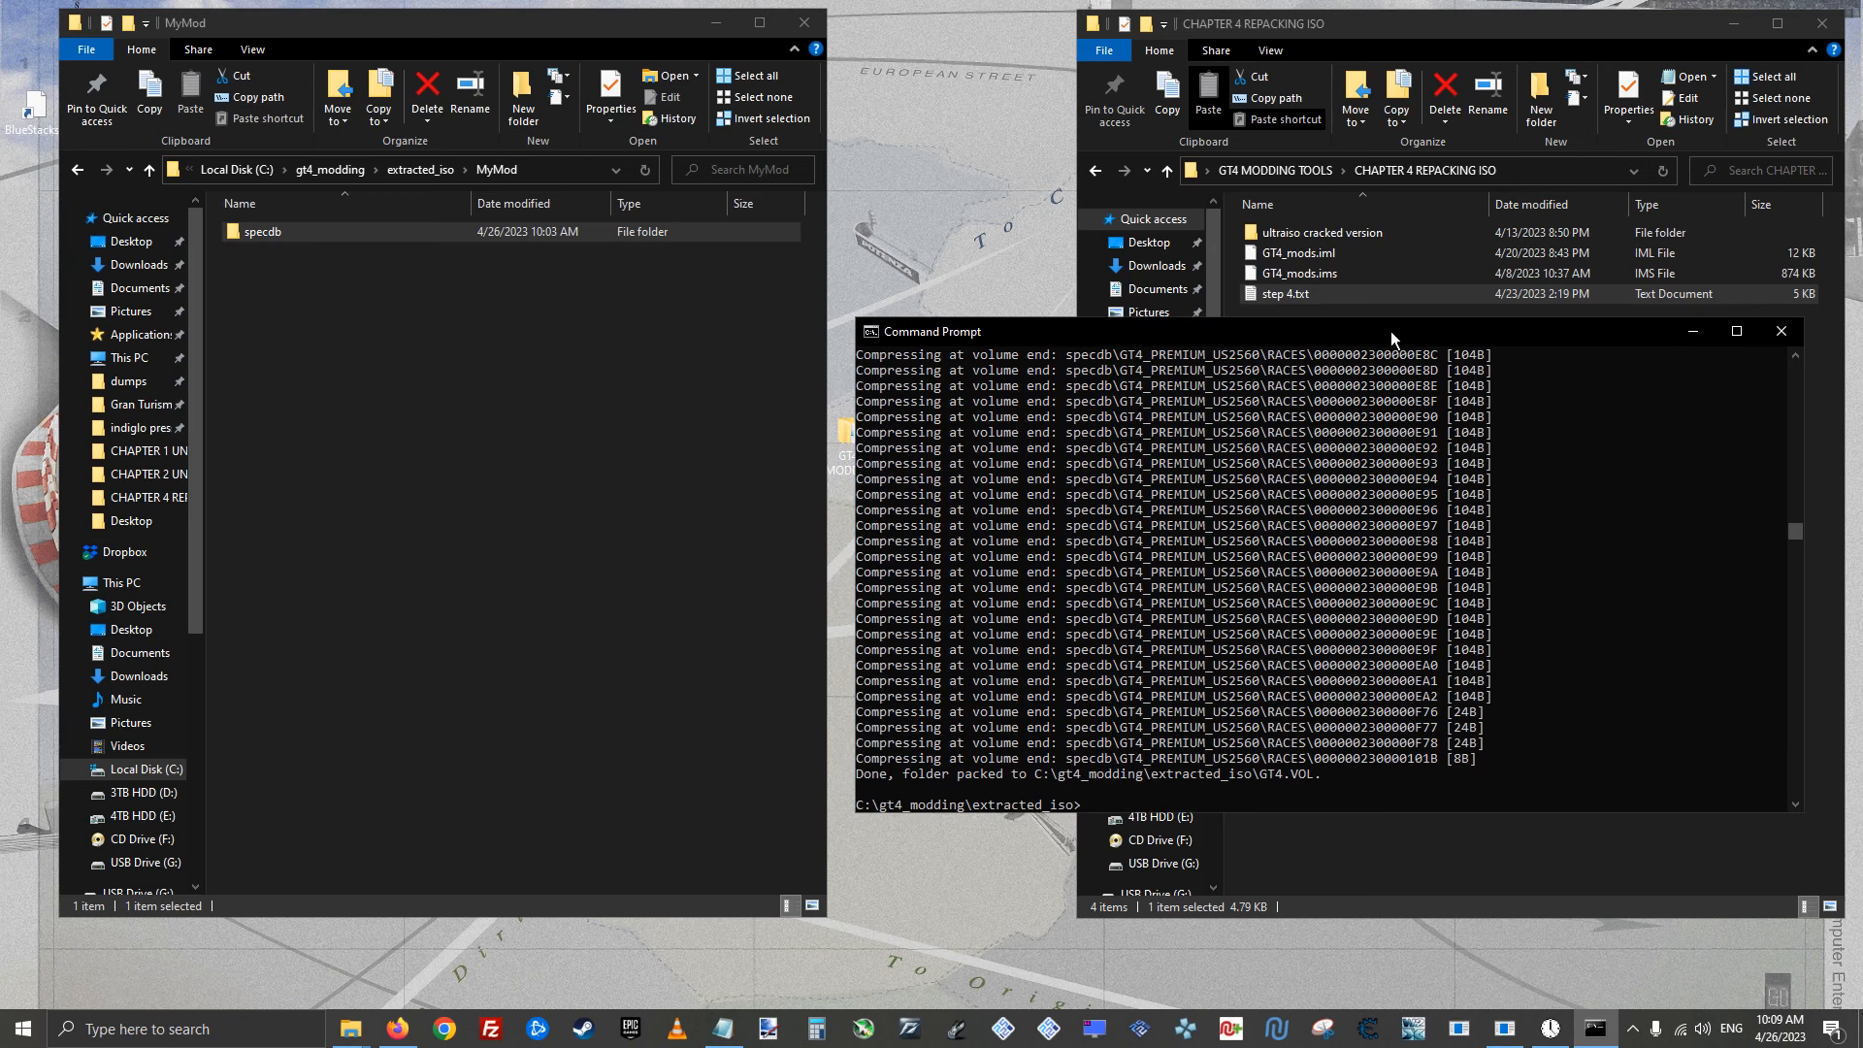
click(1689, 332)
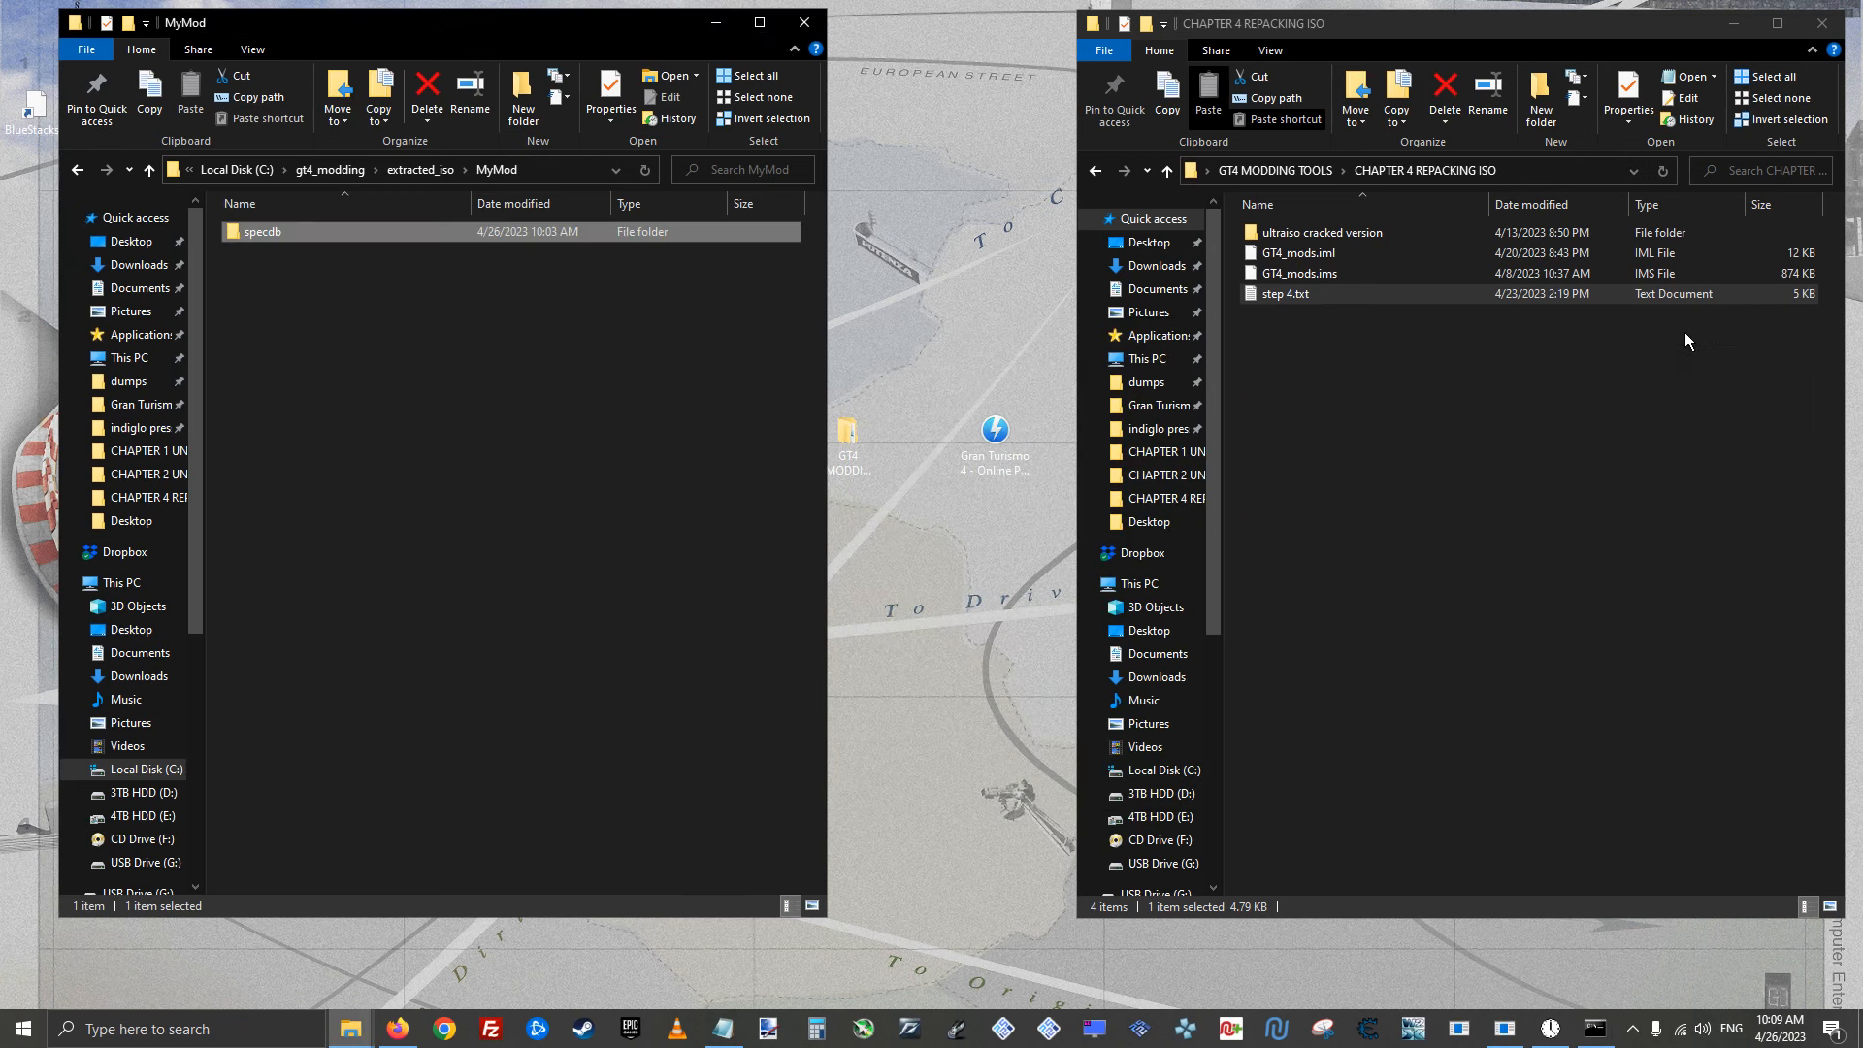
click(418, 175)
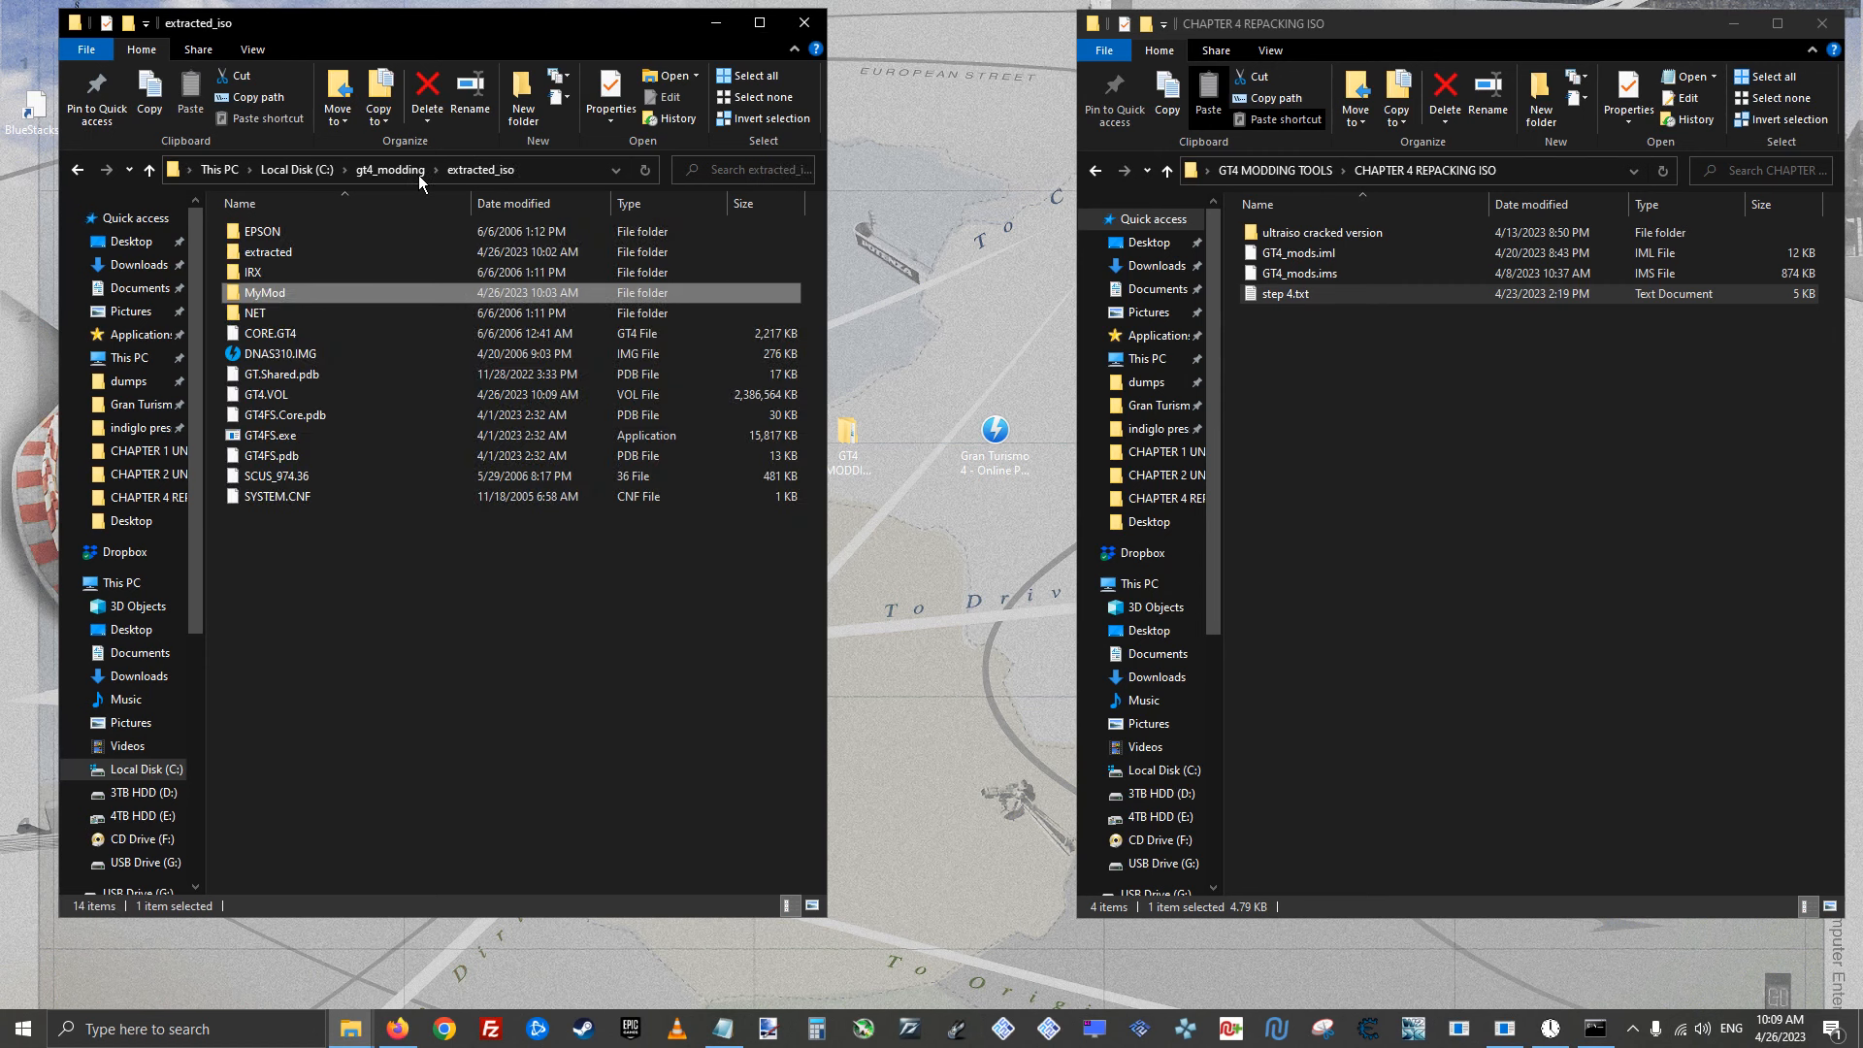
click(300, 394)
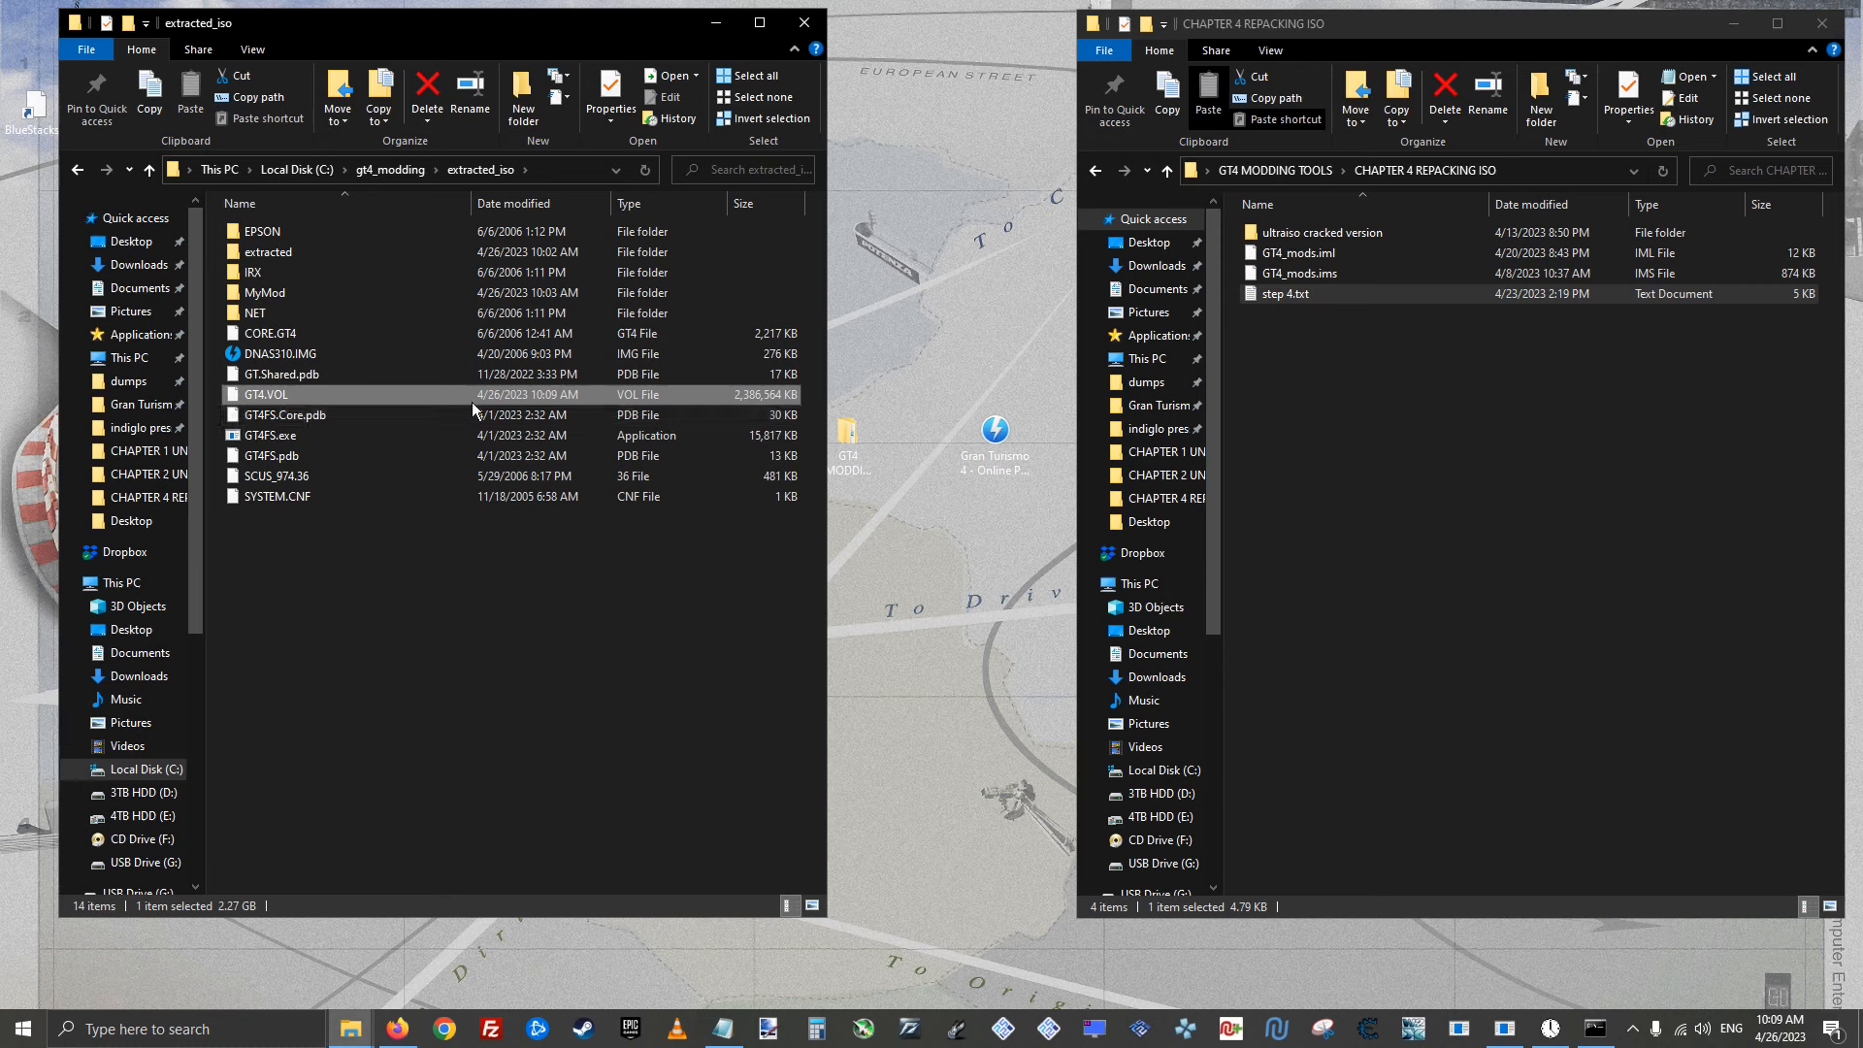
drag(322, 586, 283, 591)
key(ctrl+a)
click(339, 538)
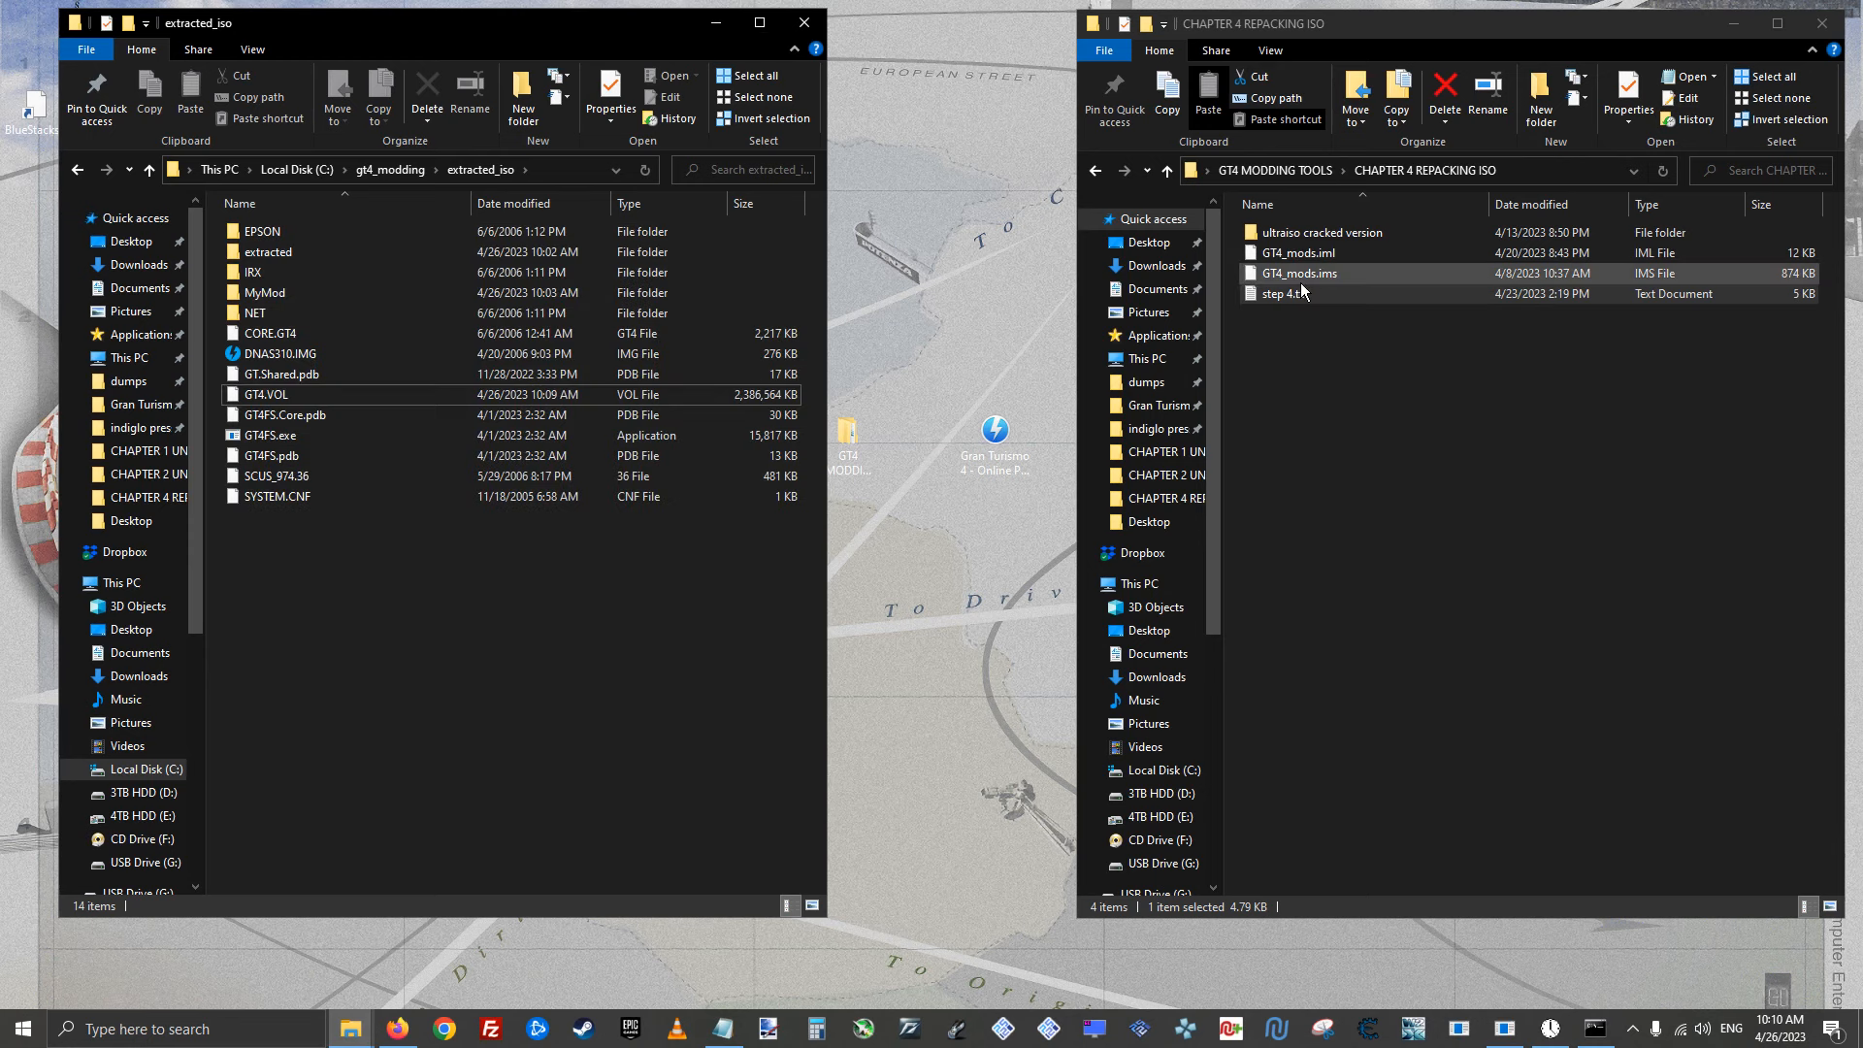
click(1261, 255)
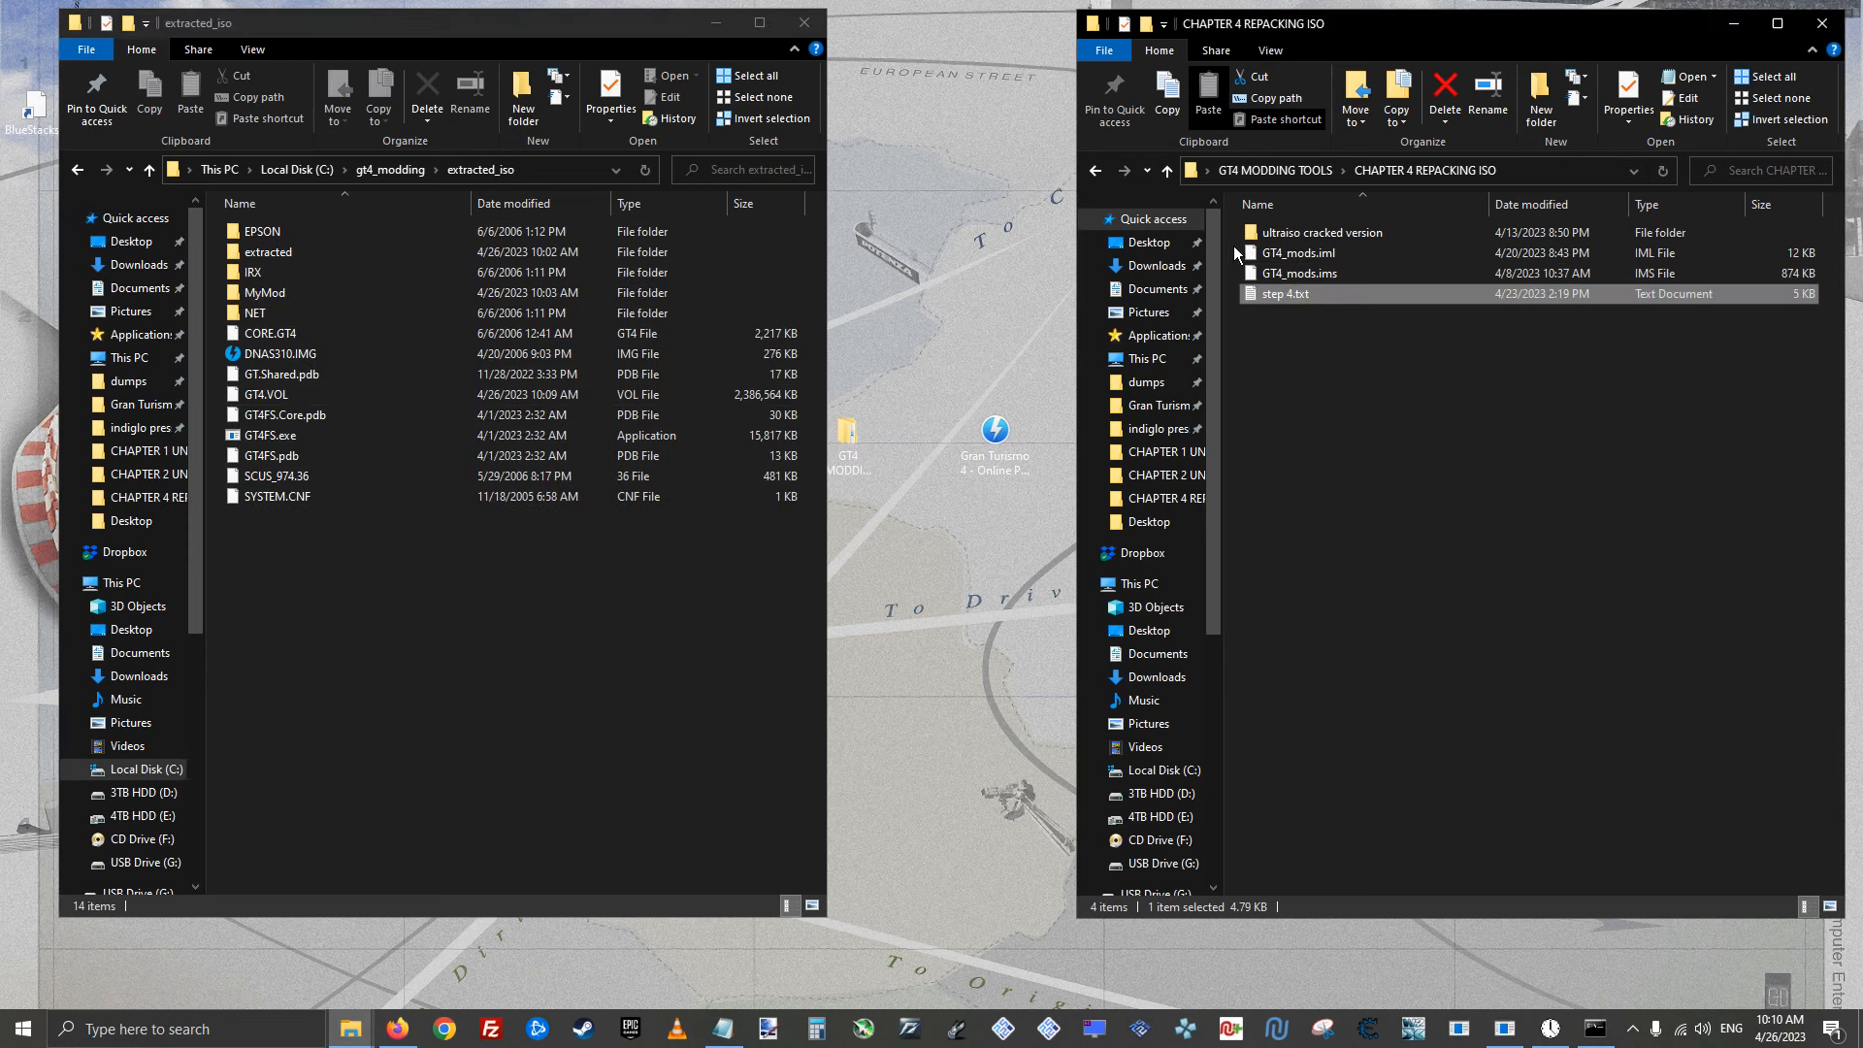
click(1232, 258)
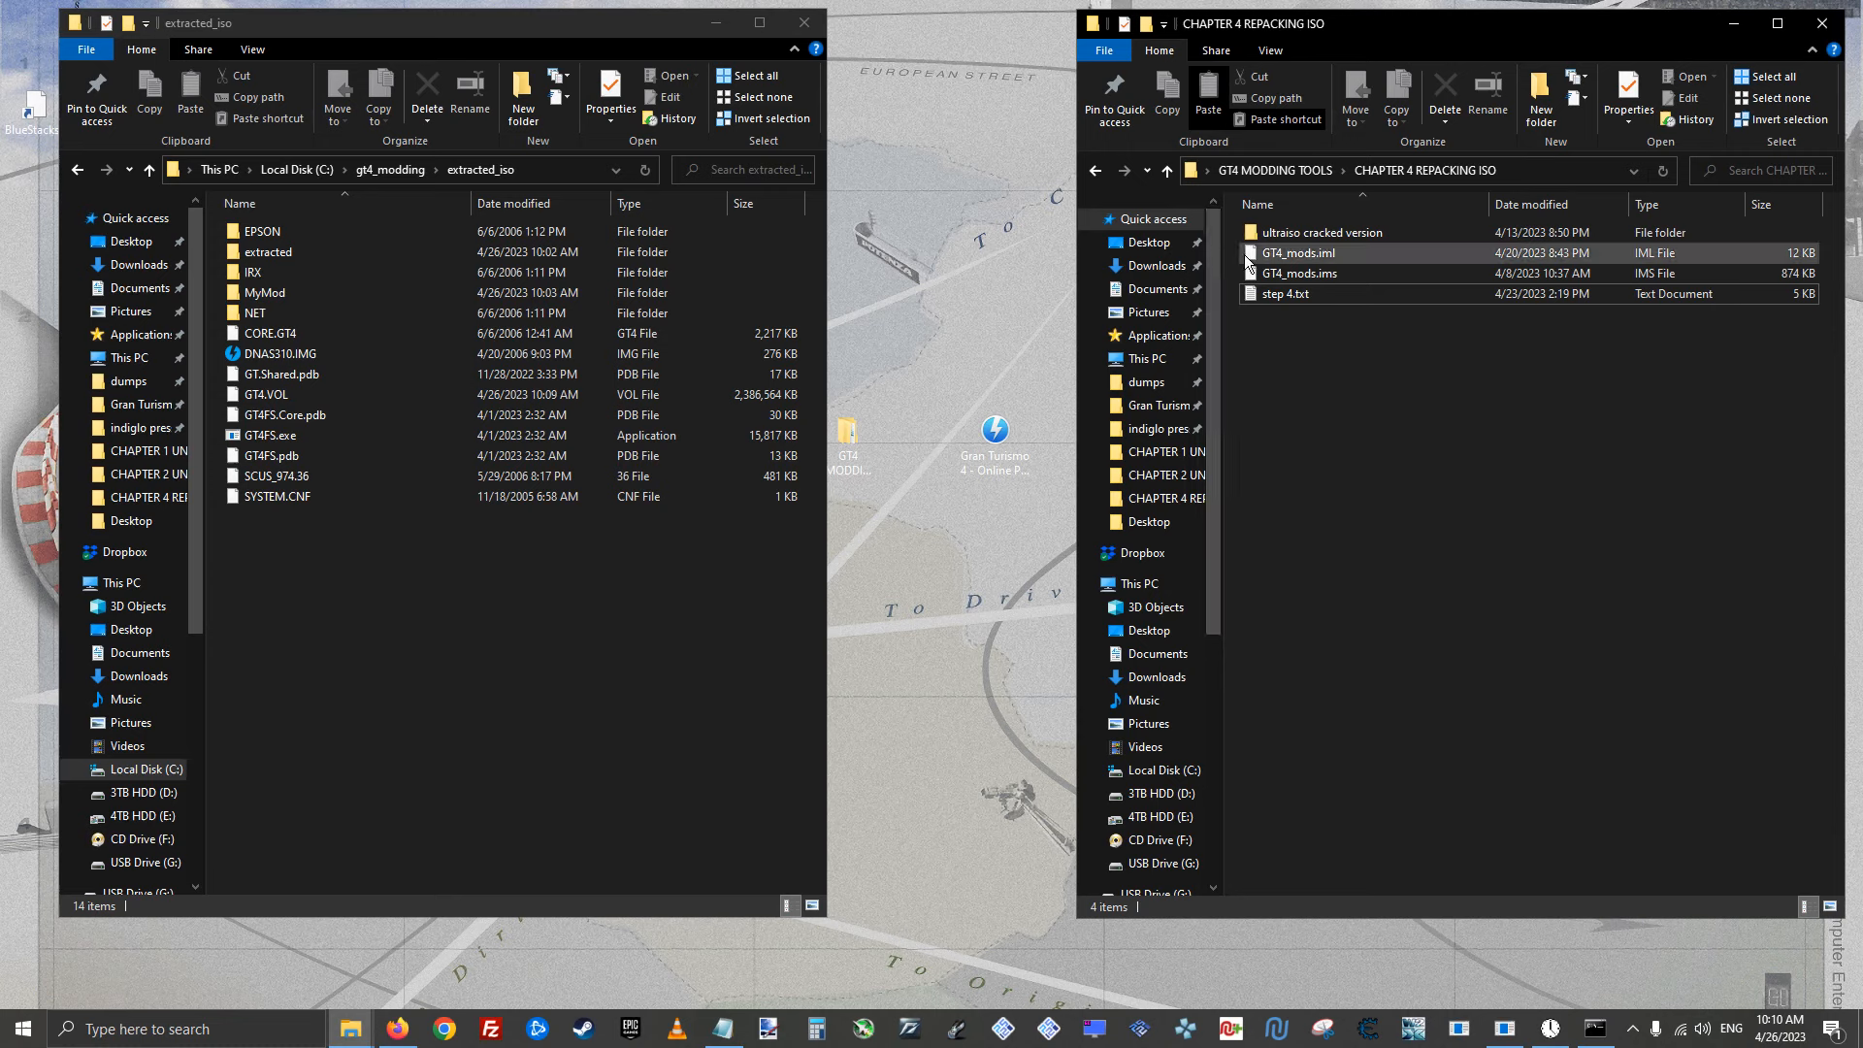
click(1330, 257)
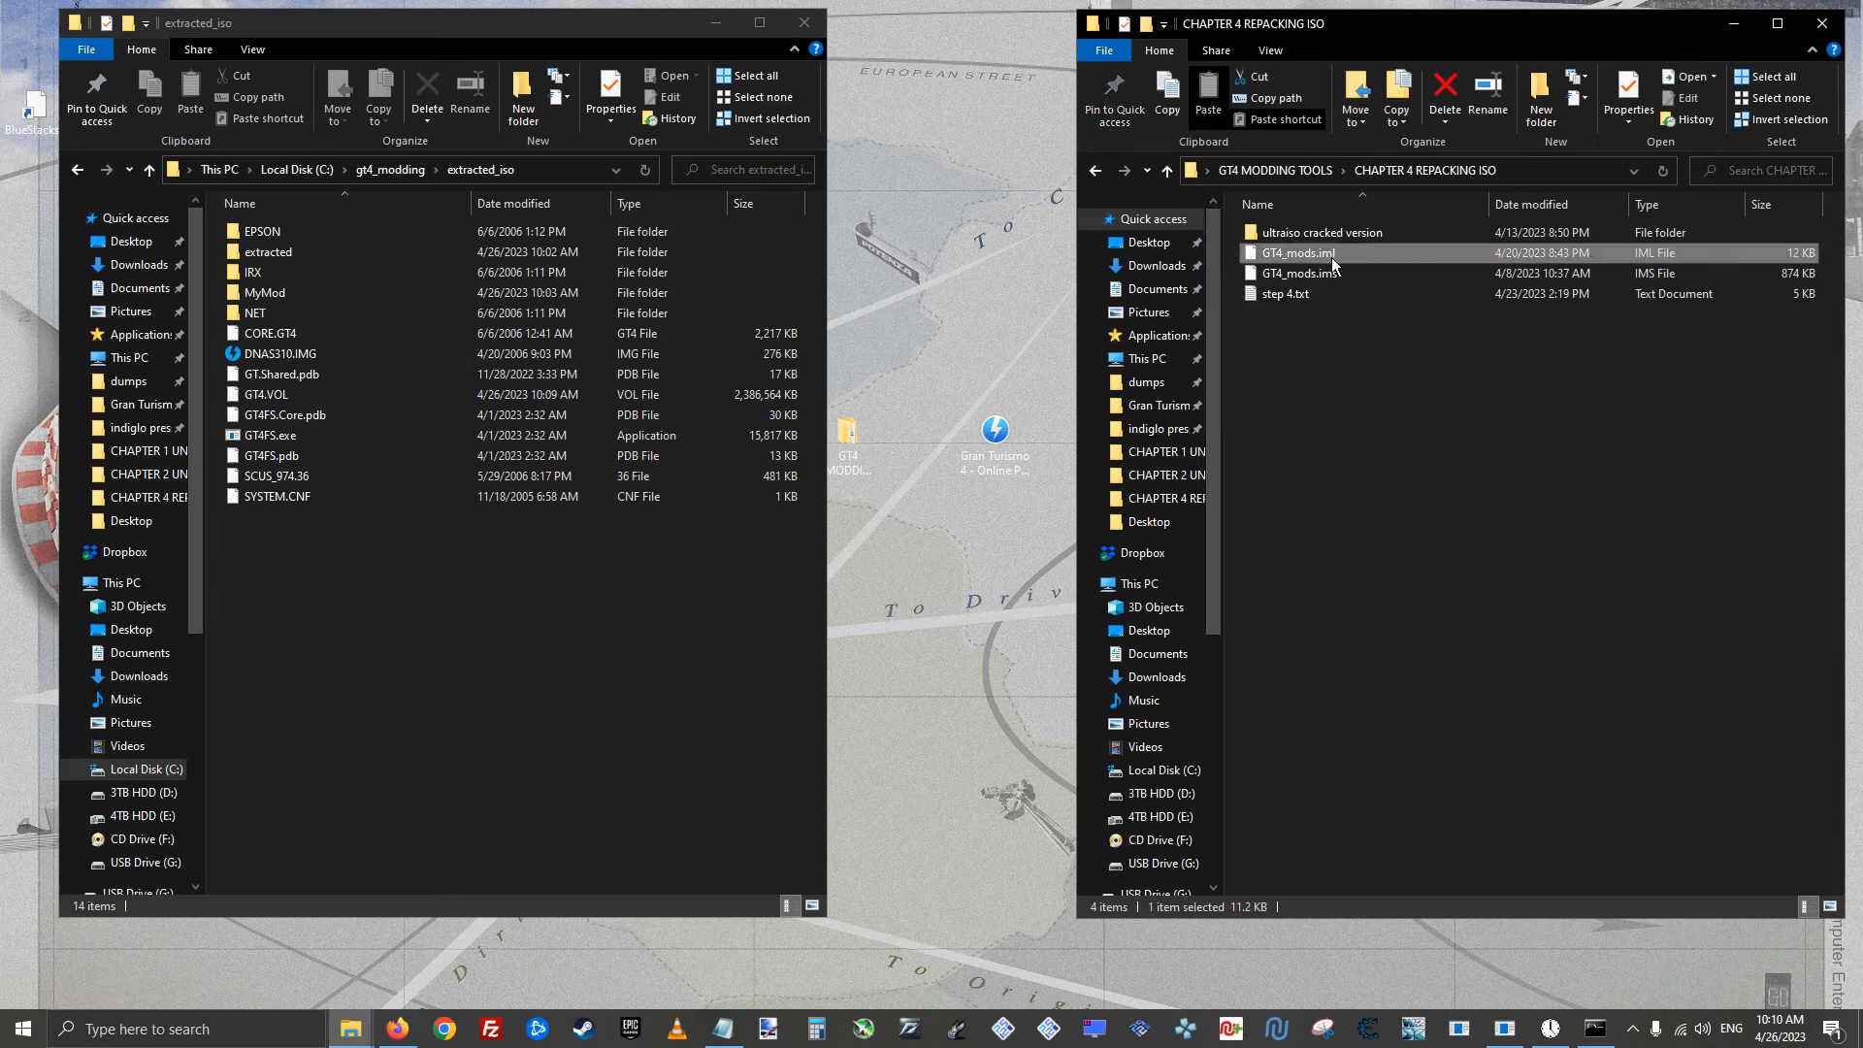
drag(1233, 276, 1291, 257)
click(1299, 255)
click(466, 601)
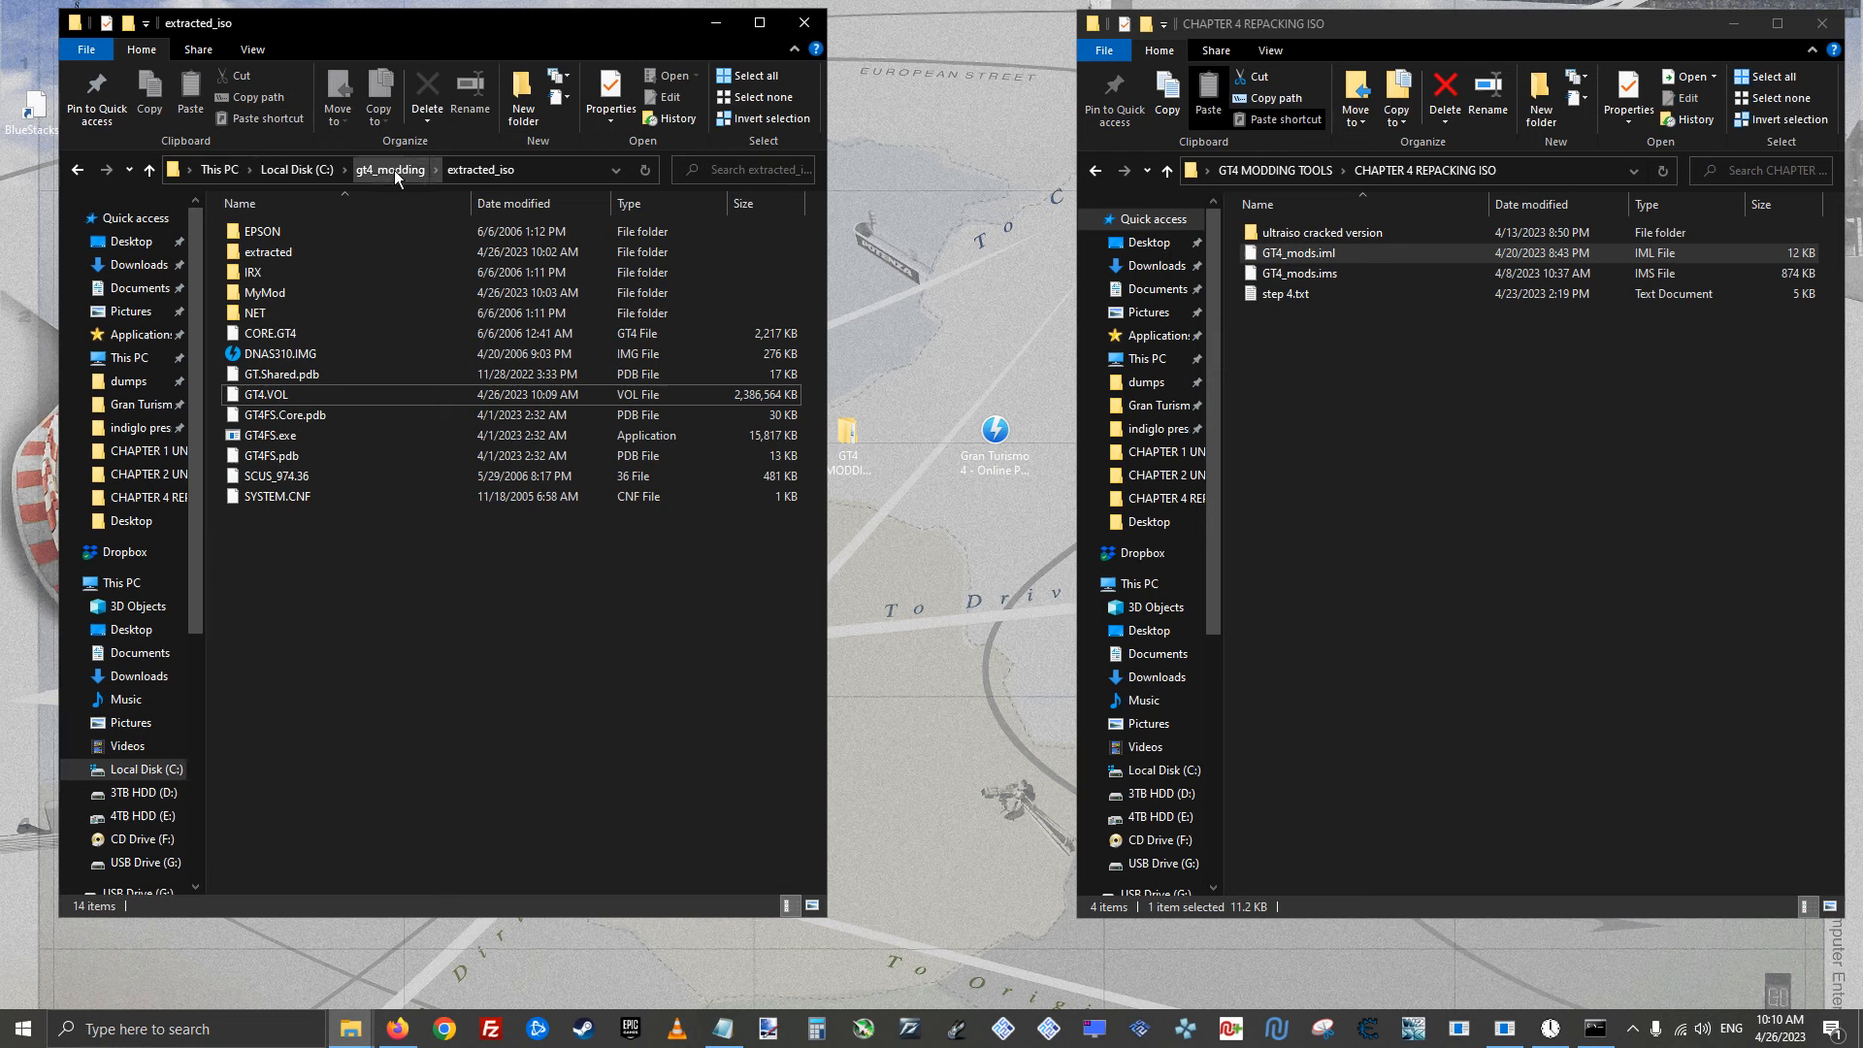
Open GT4_mods.iml in Notepad++ and position its window beside the extracted_iso folder
right_click(1298, 254)
click(1364, 354)
drag(1249, 101, 1162, 90)
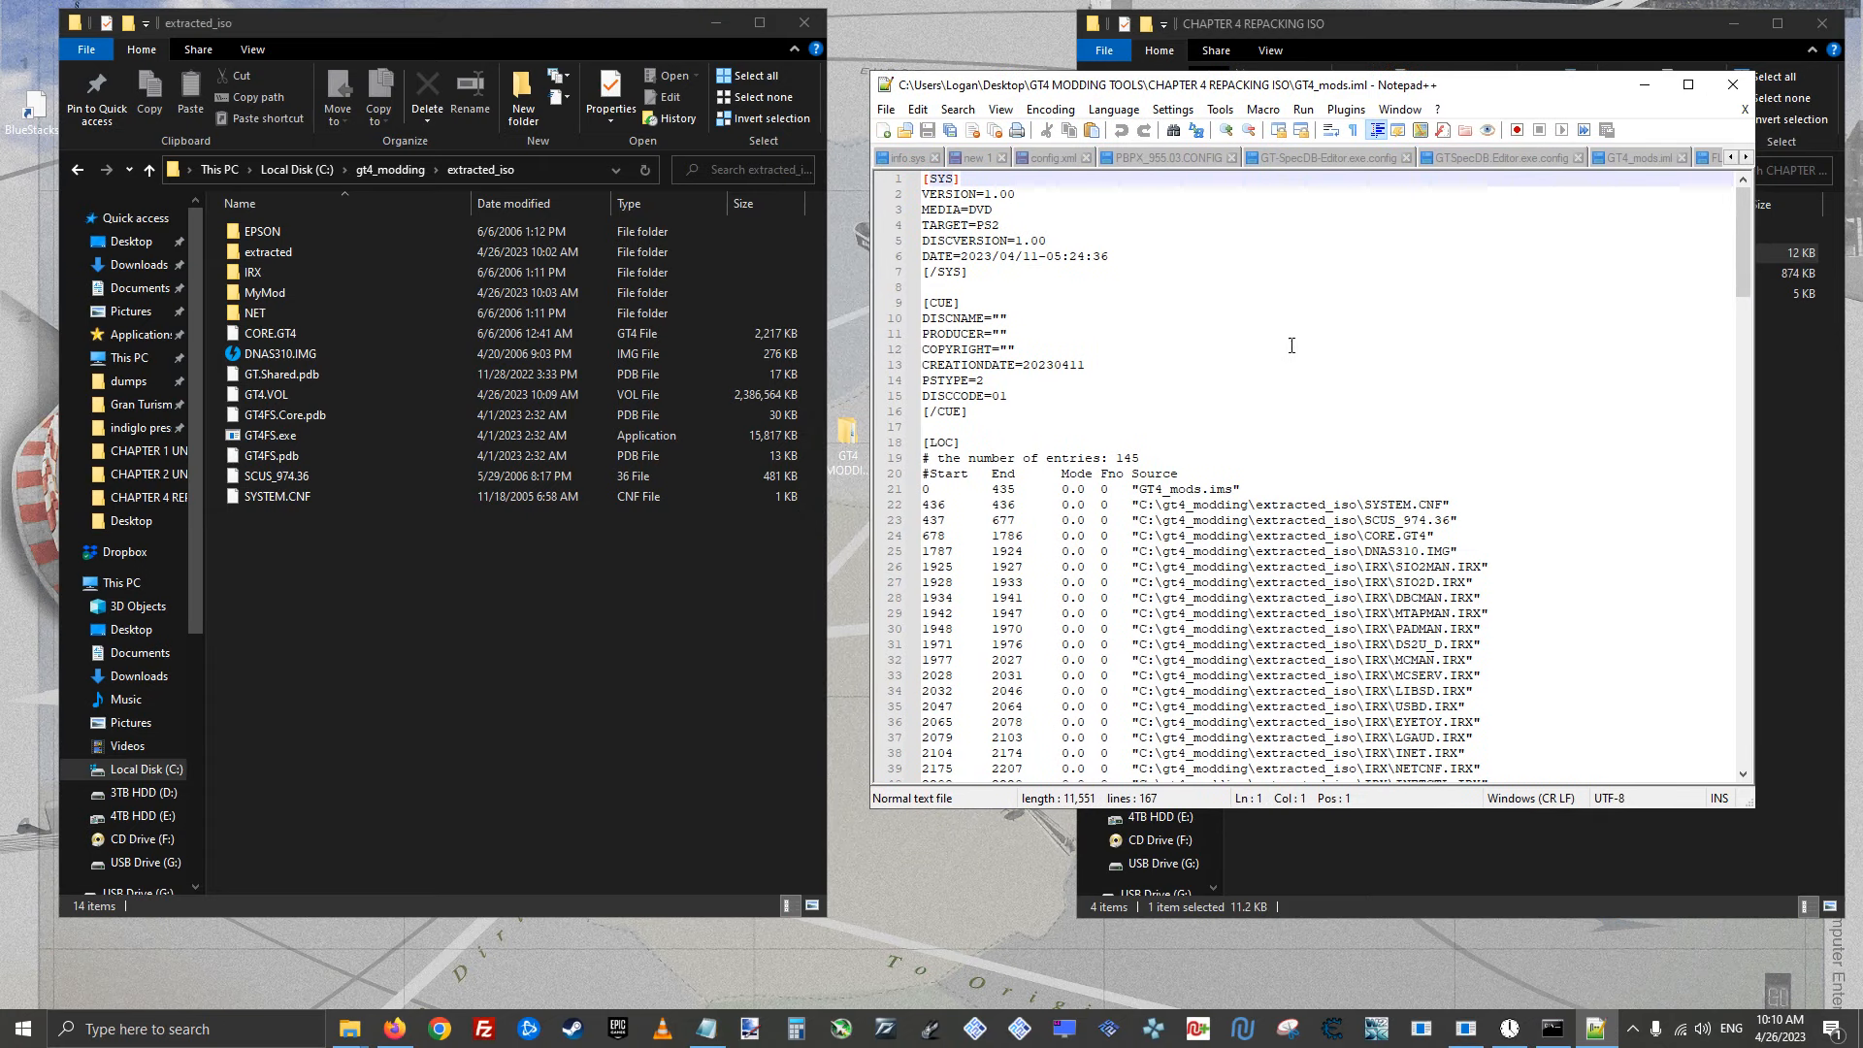
Set up a find and replace of C:\gt4_modding\extracted_iso\ with cvbghgdsfgvcbvhgv in GT4_mods.iml, then close the dialog and file without replacing
scroll(1150, 489, down, 1)
drag(1138, 458, 1364, 466)
right_click(1283, 464)
click(1330, 494)
click(964, 111)
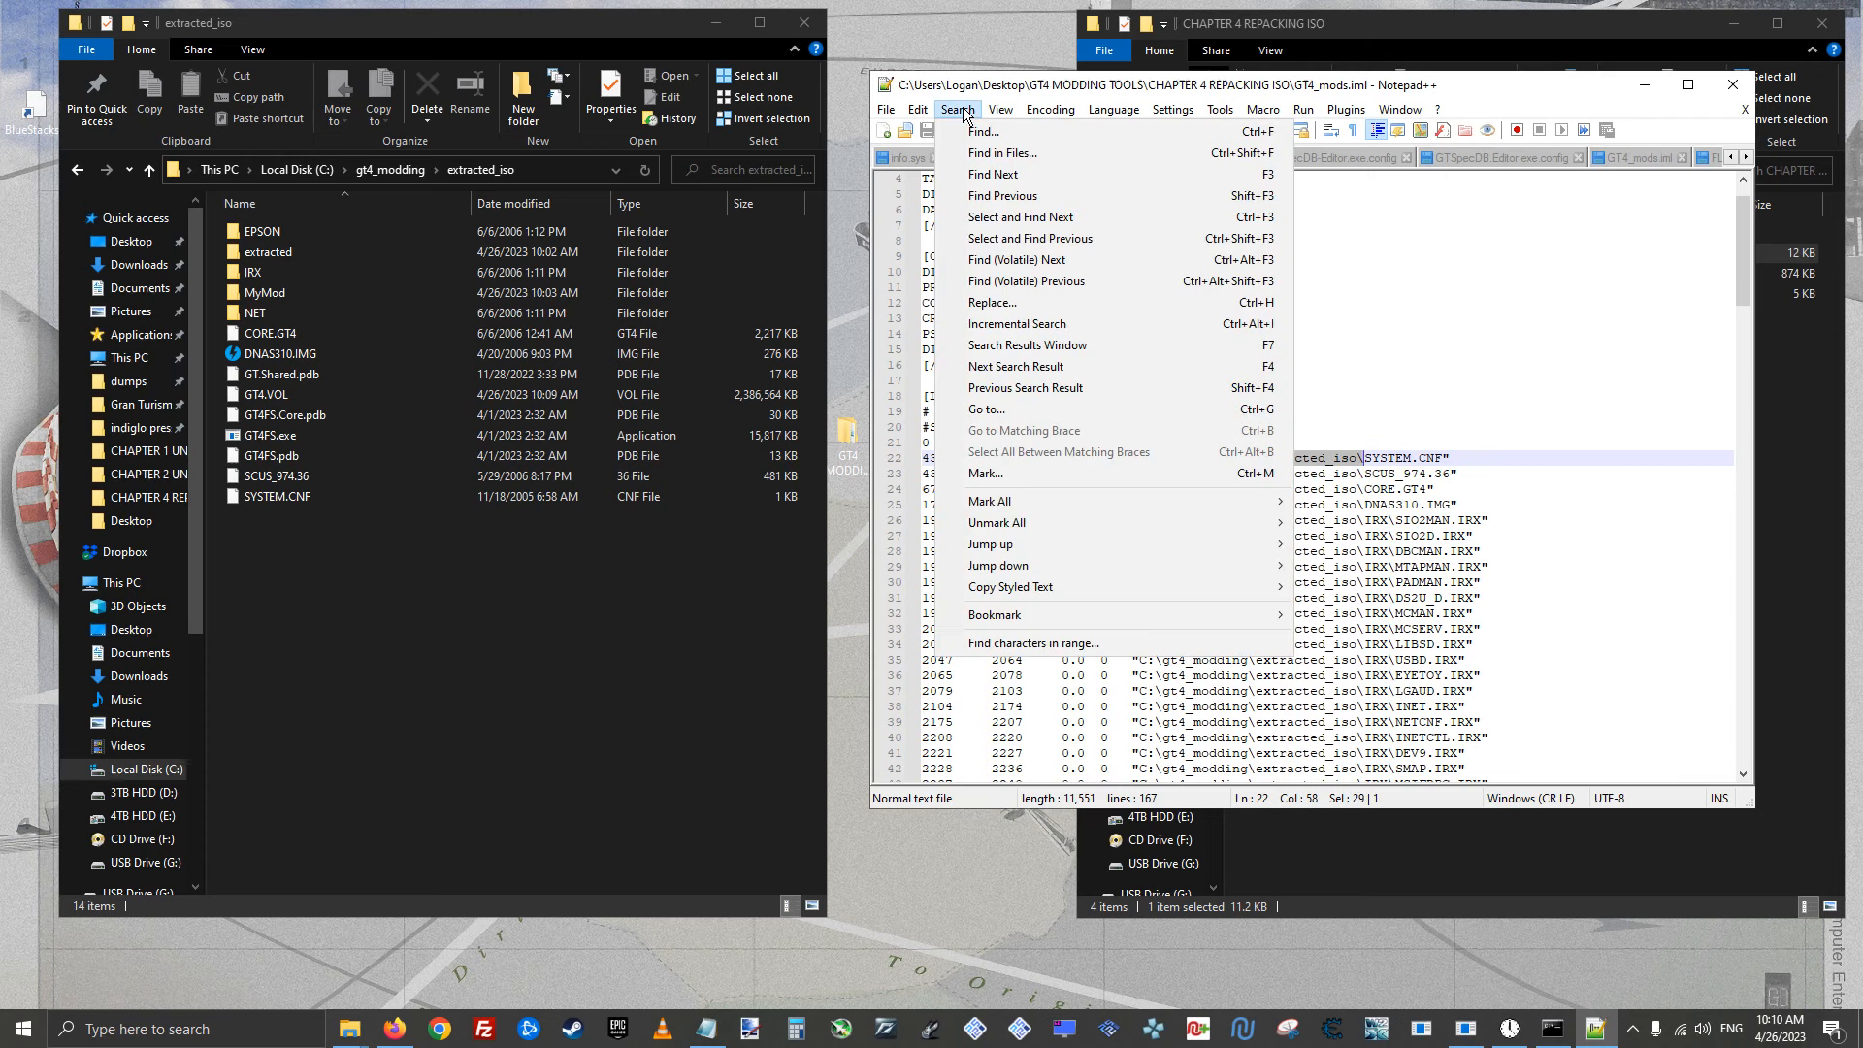
click(1029, 306)
drag(1227, 340, 597, 220)
key(Tab)
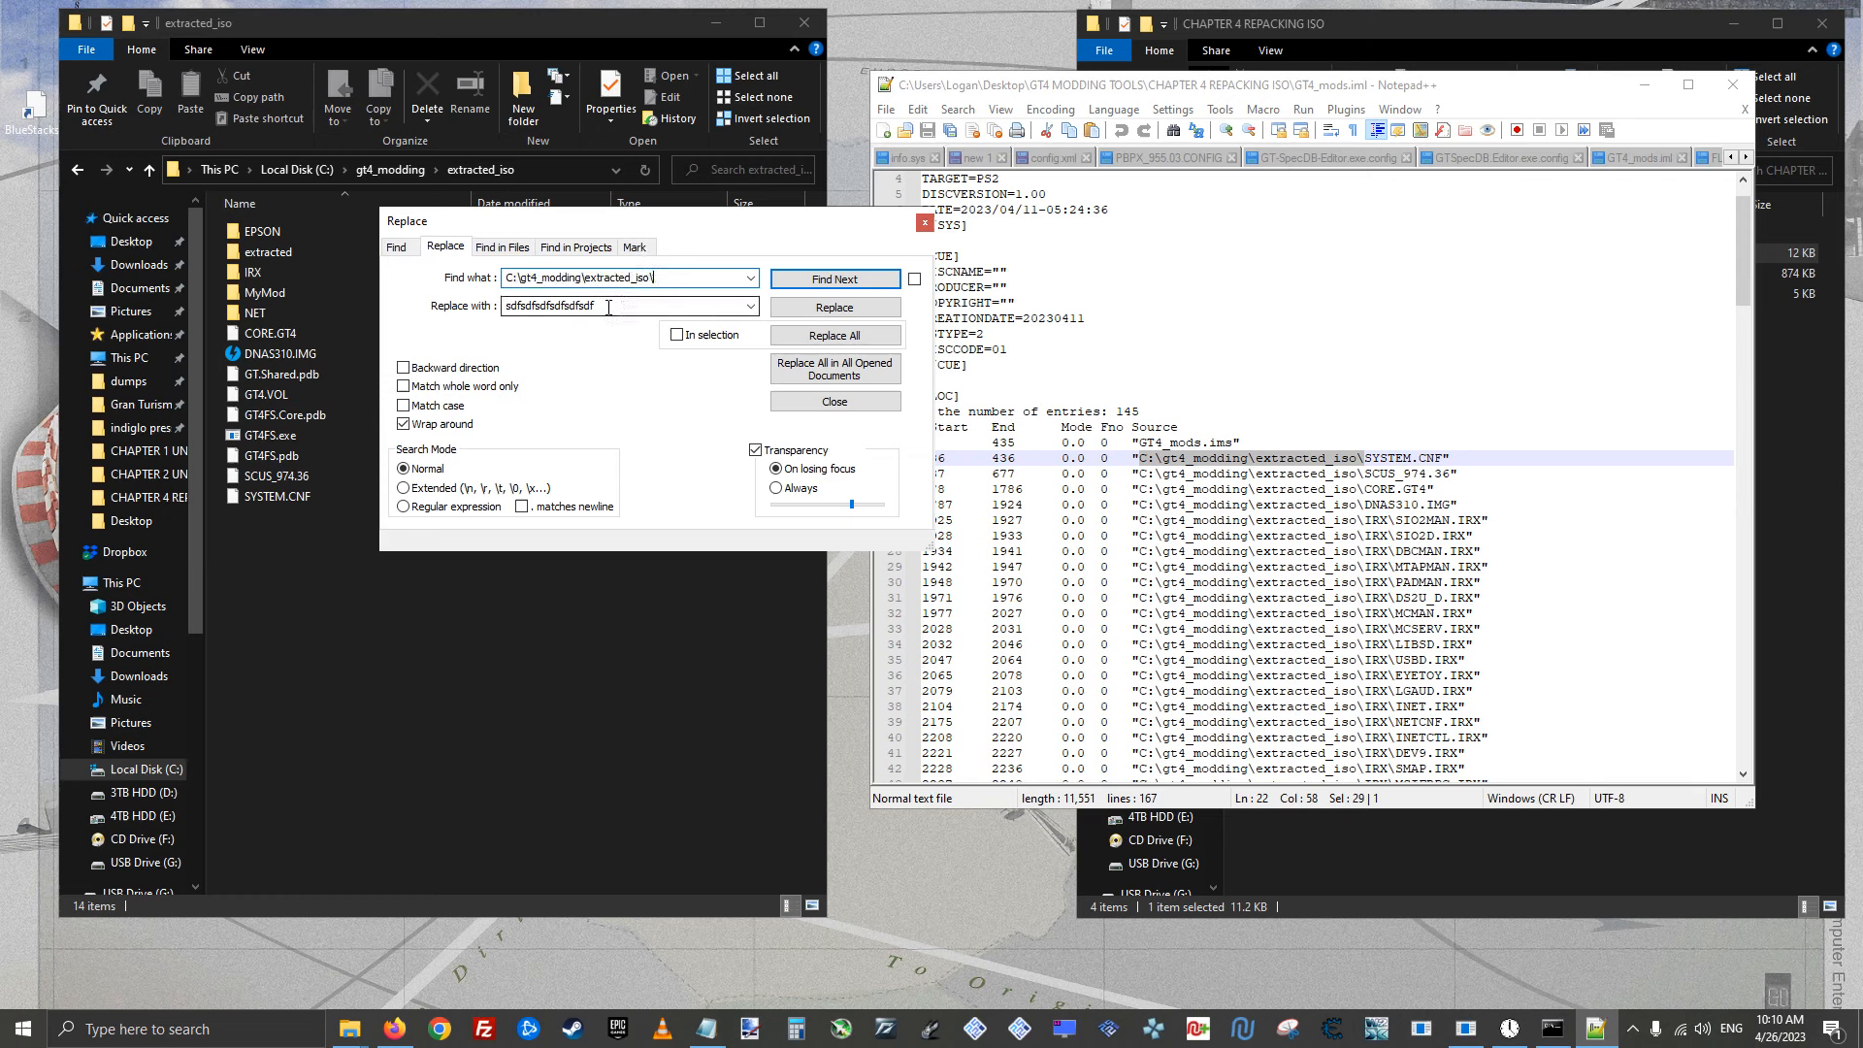
text(cvbghgdsfg)
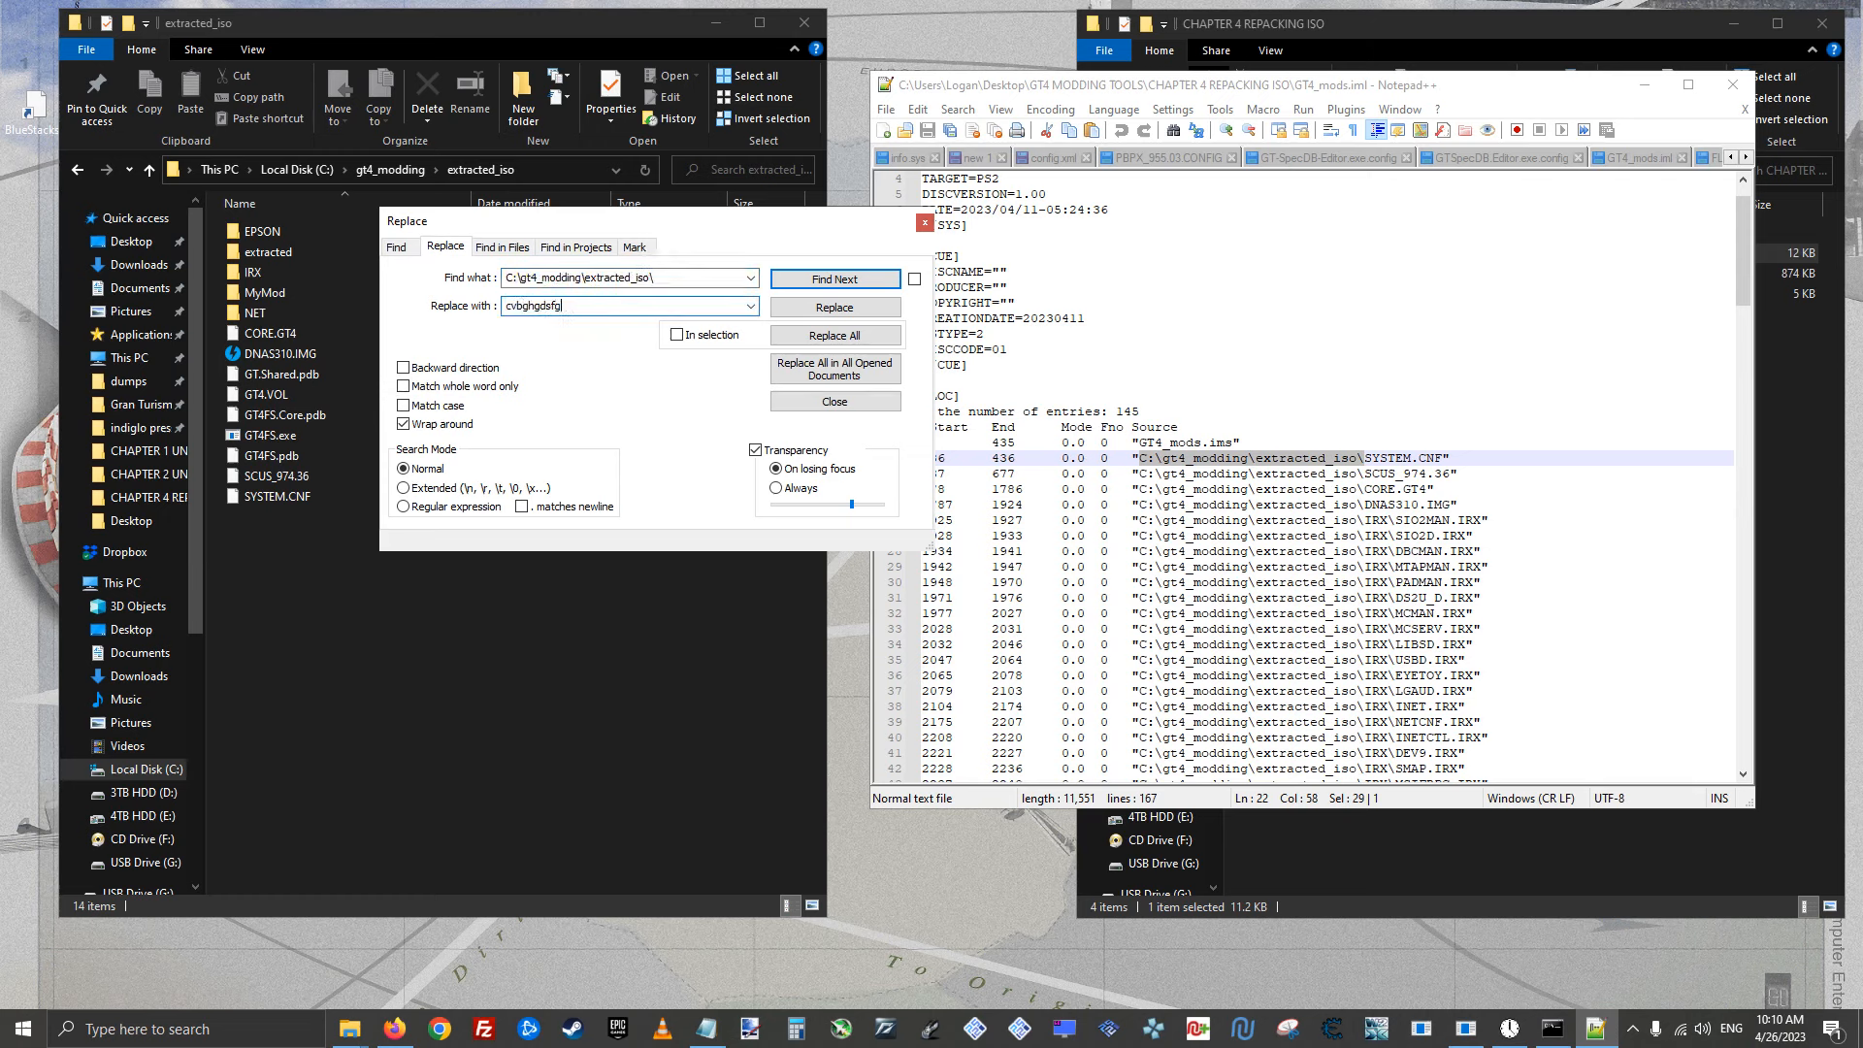
text(vcbvhgv)
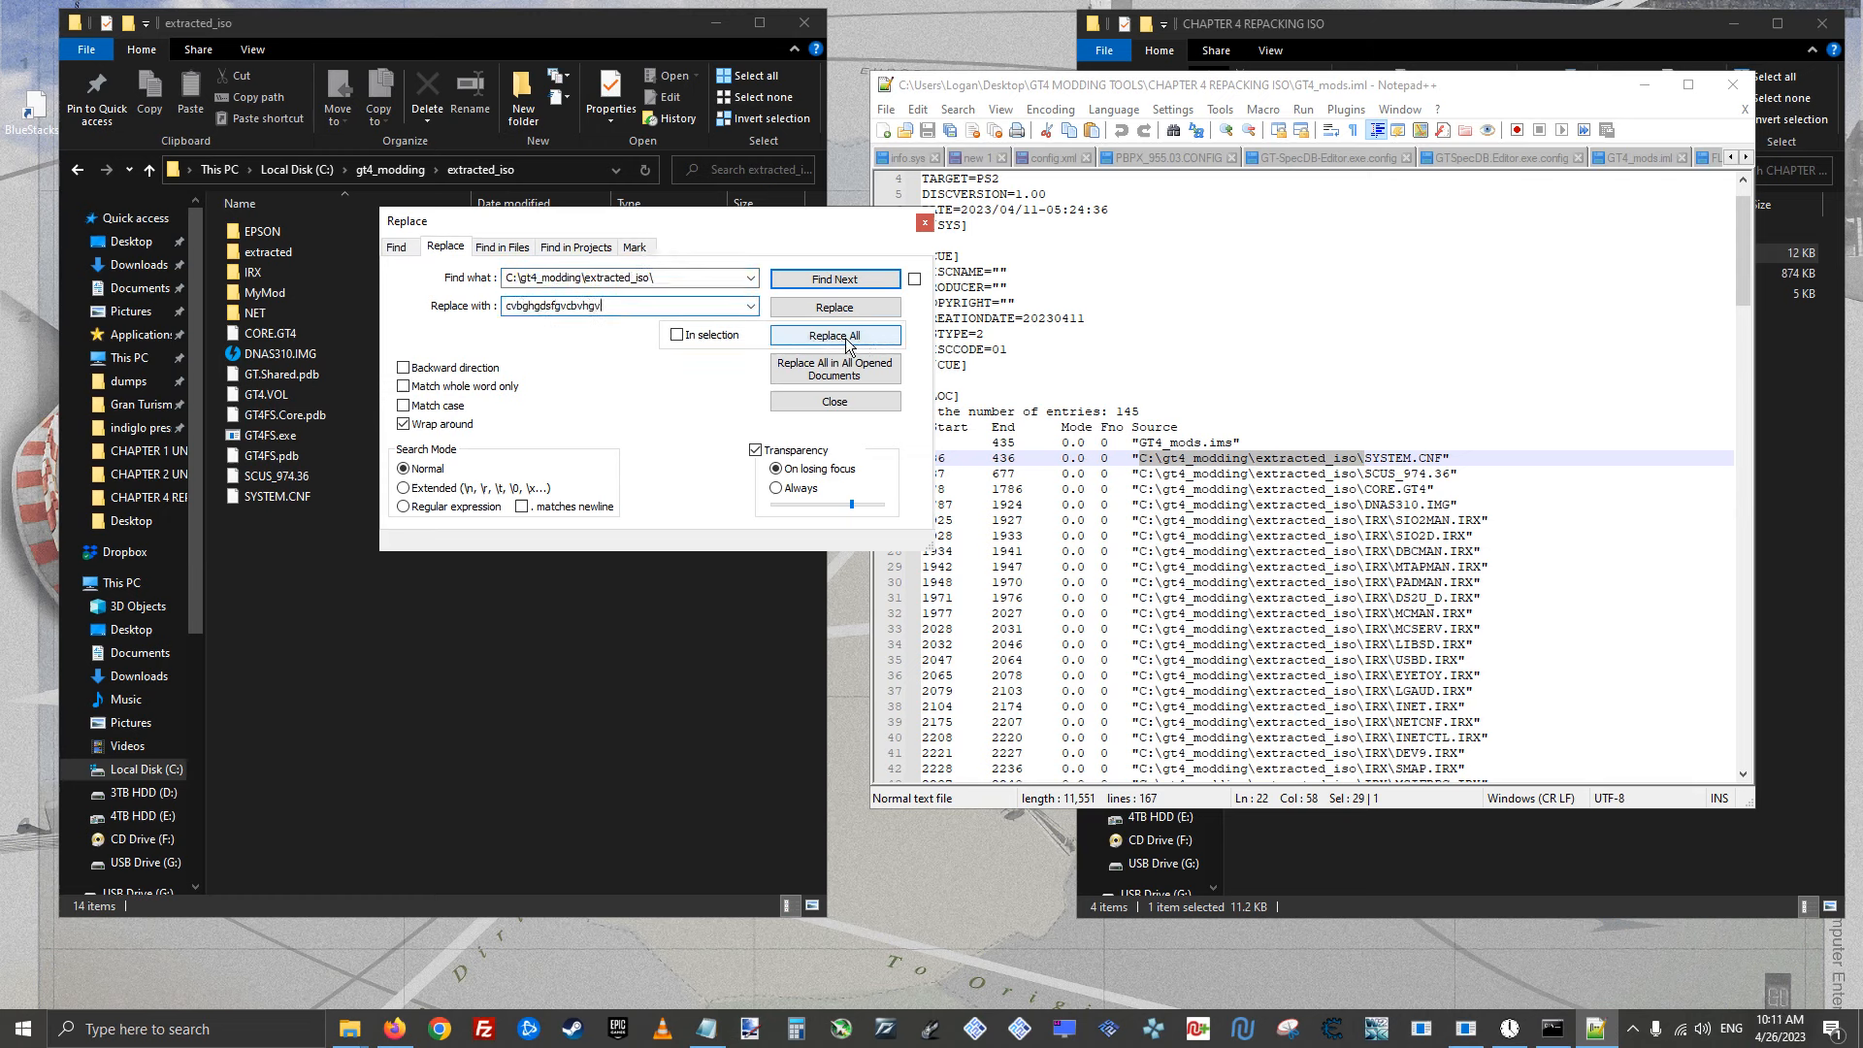
click(925, 223)
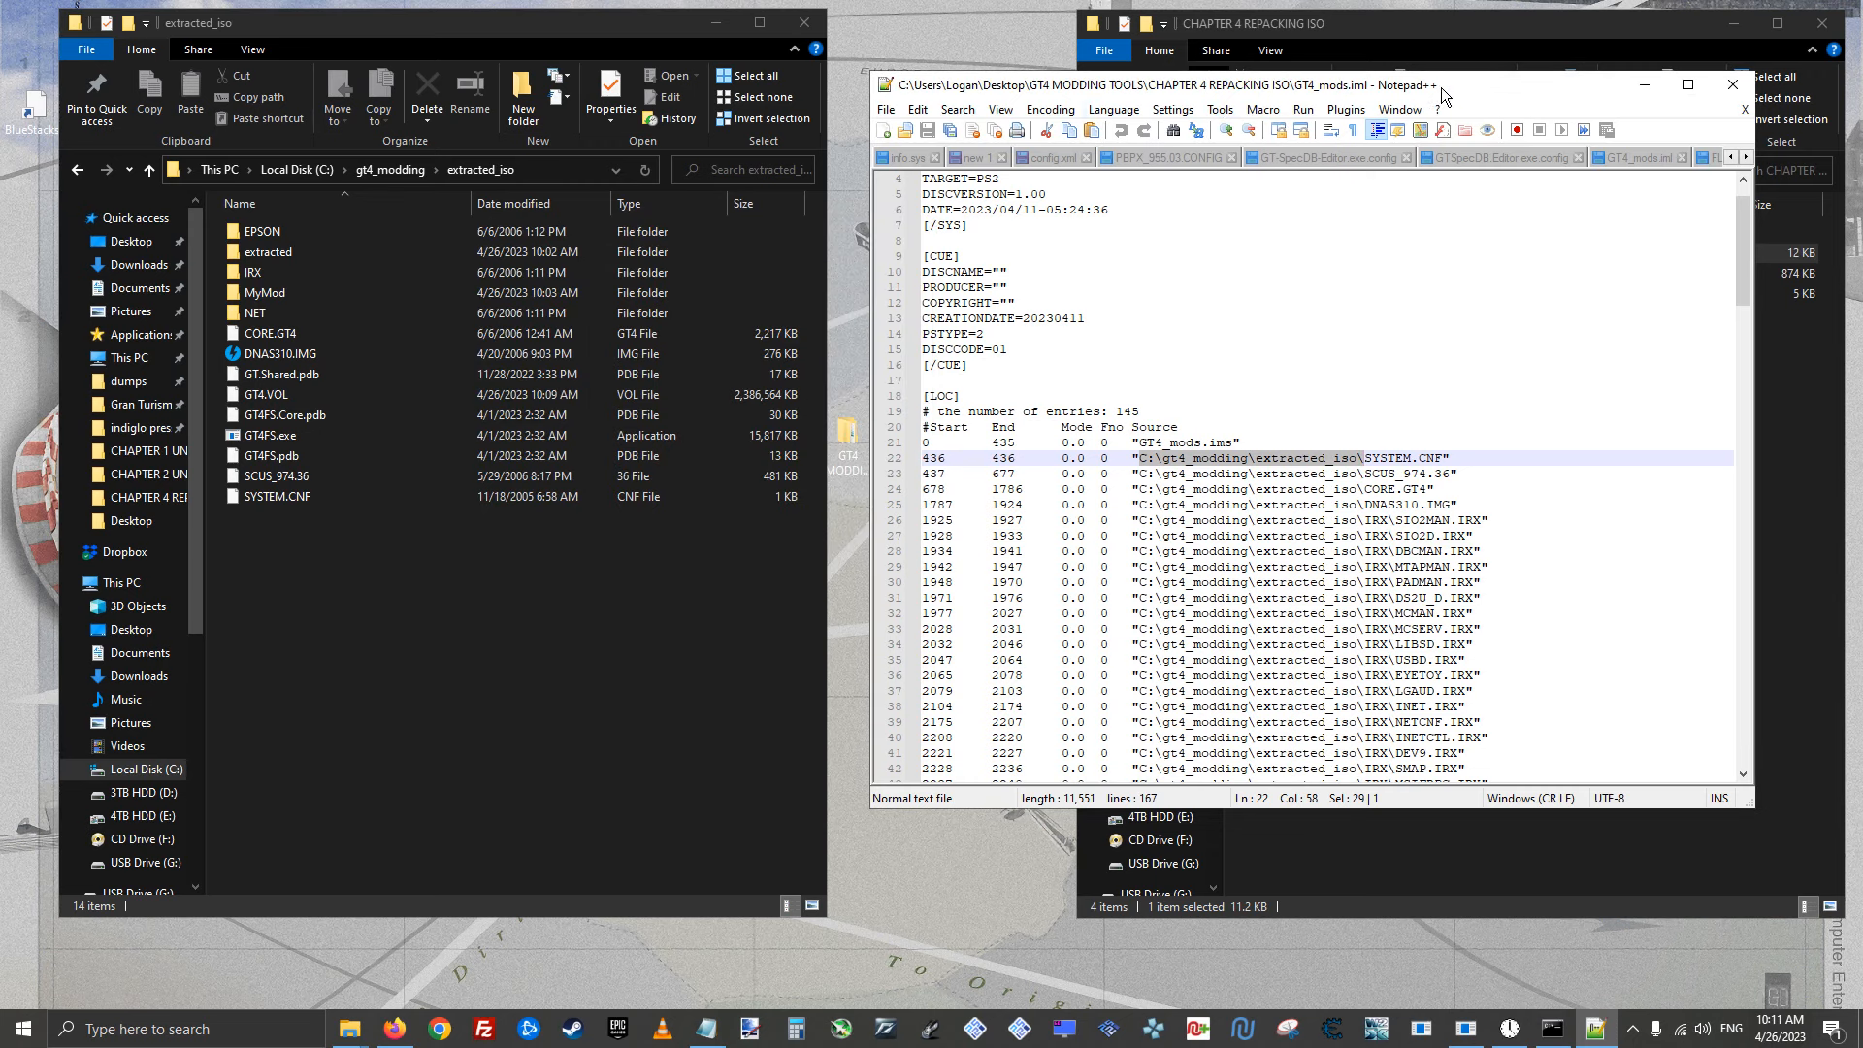
key(alt+F4)
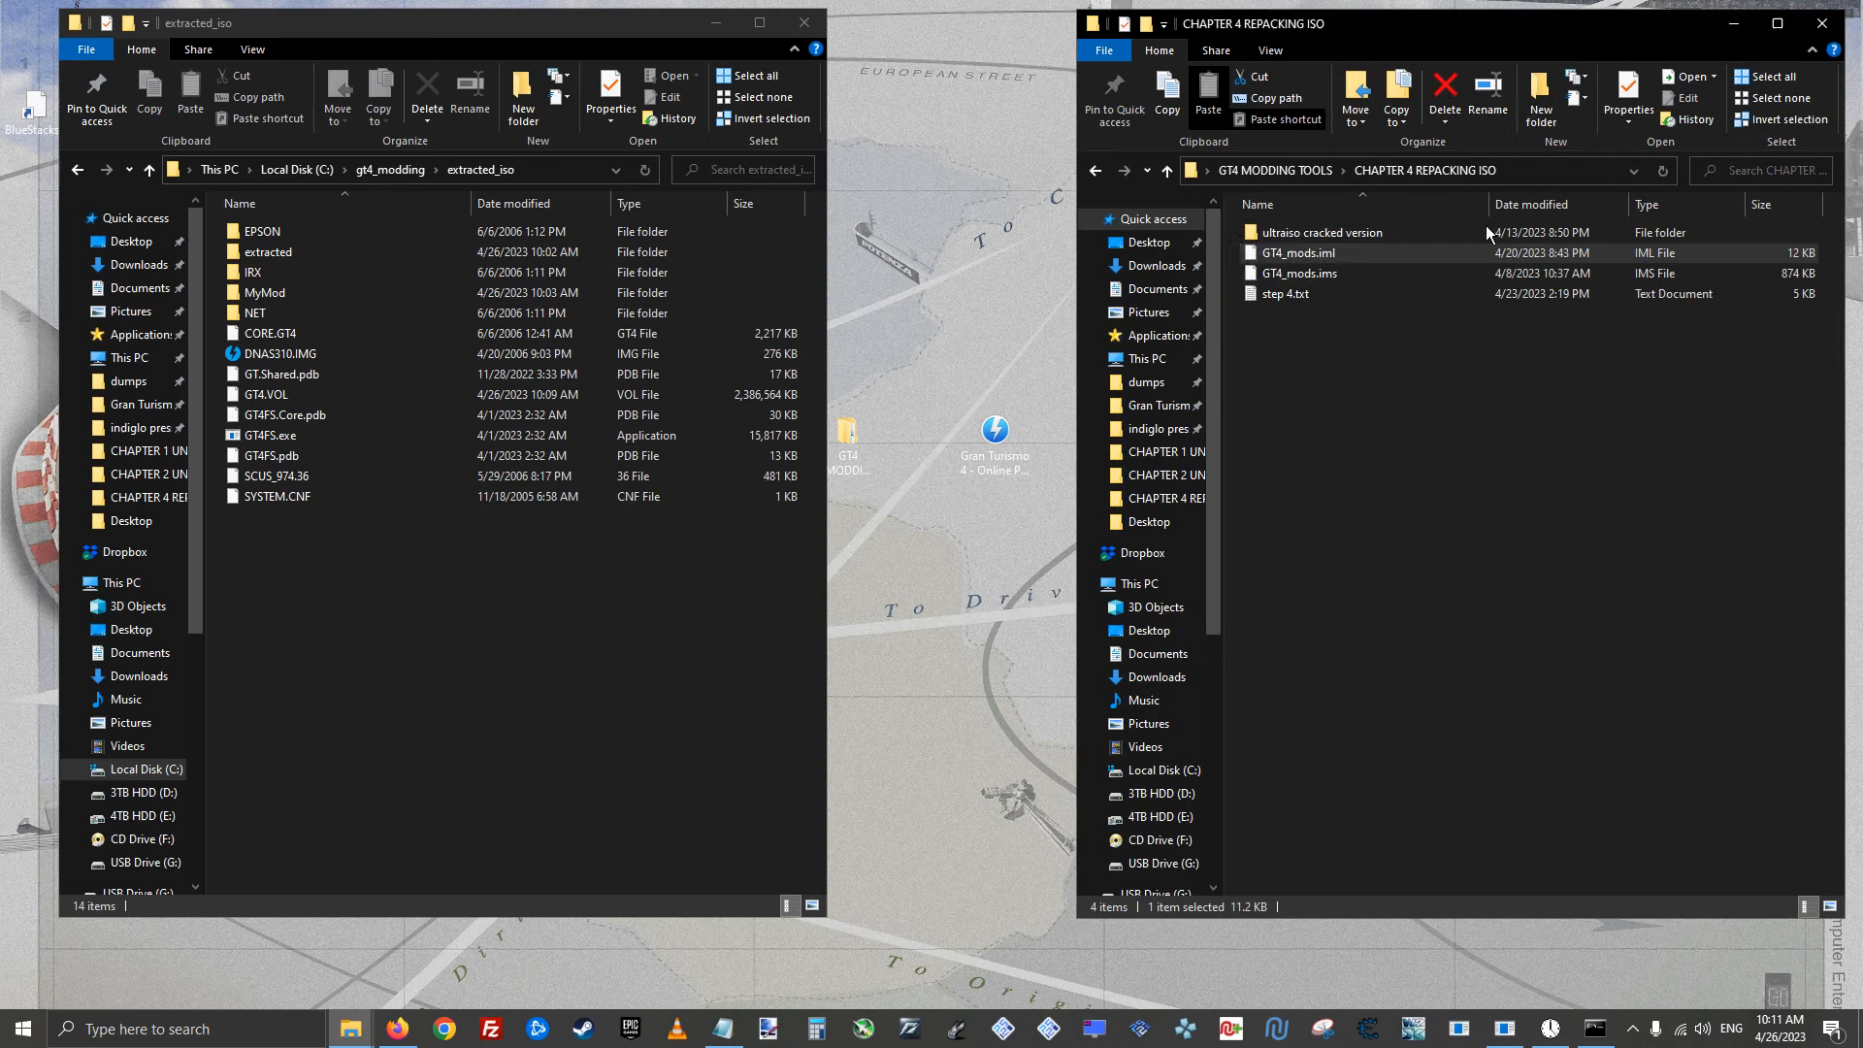
Launch UltraISO from the ultraiso cracked version folder and place its window beside the extracted_iso folder
click(1372, 373)
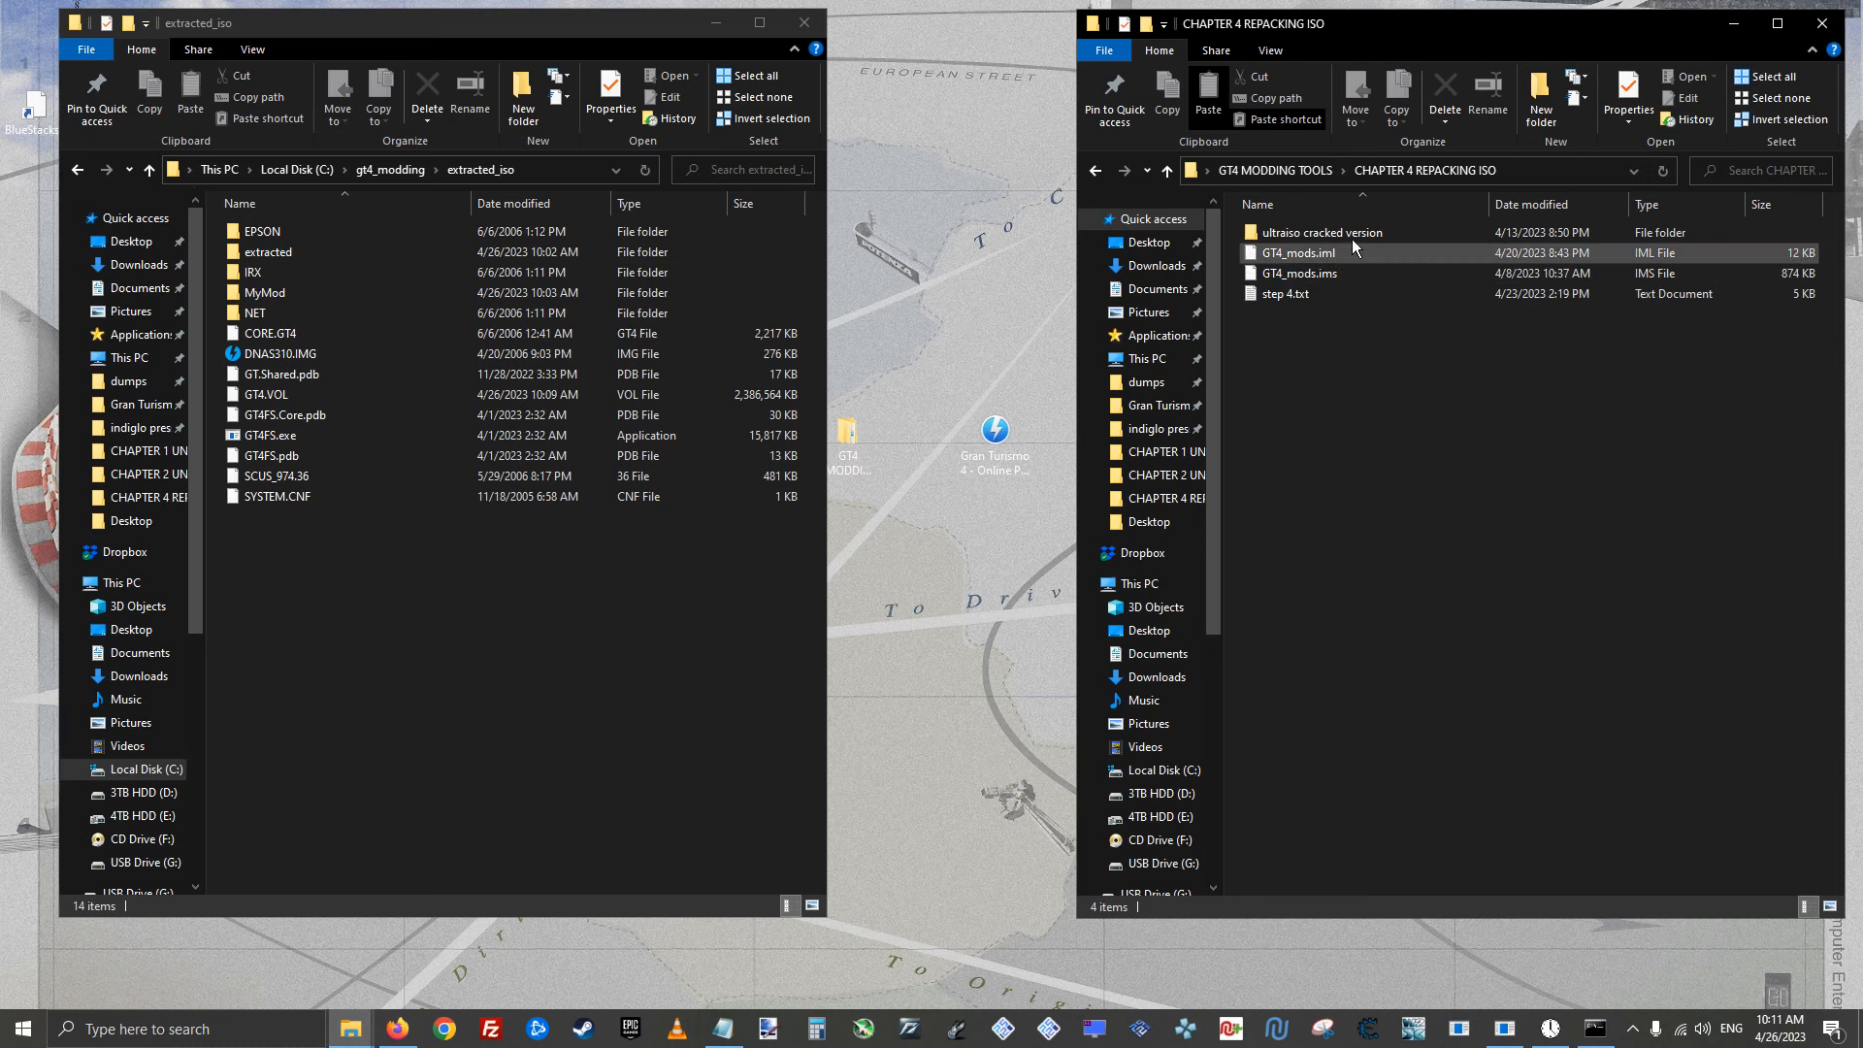
click(1415, 235)
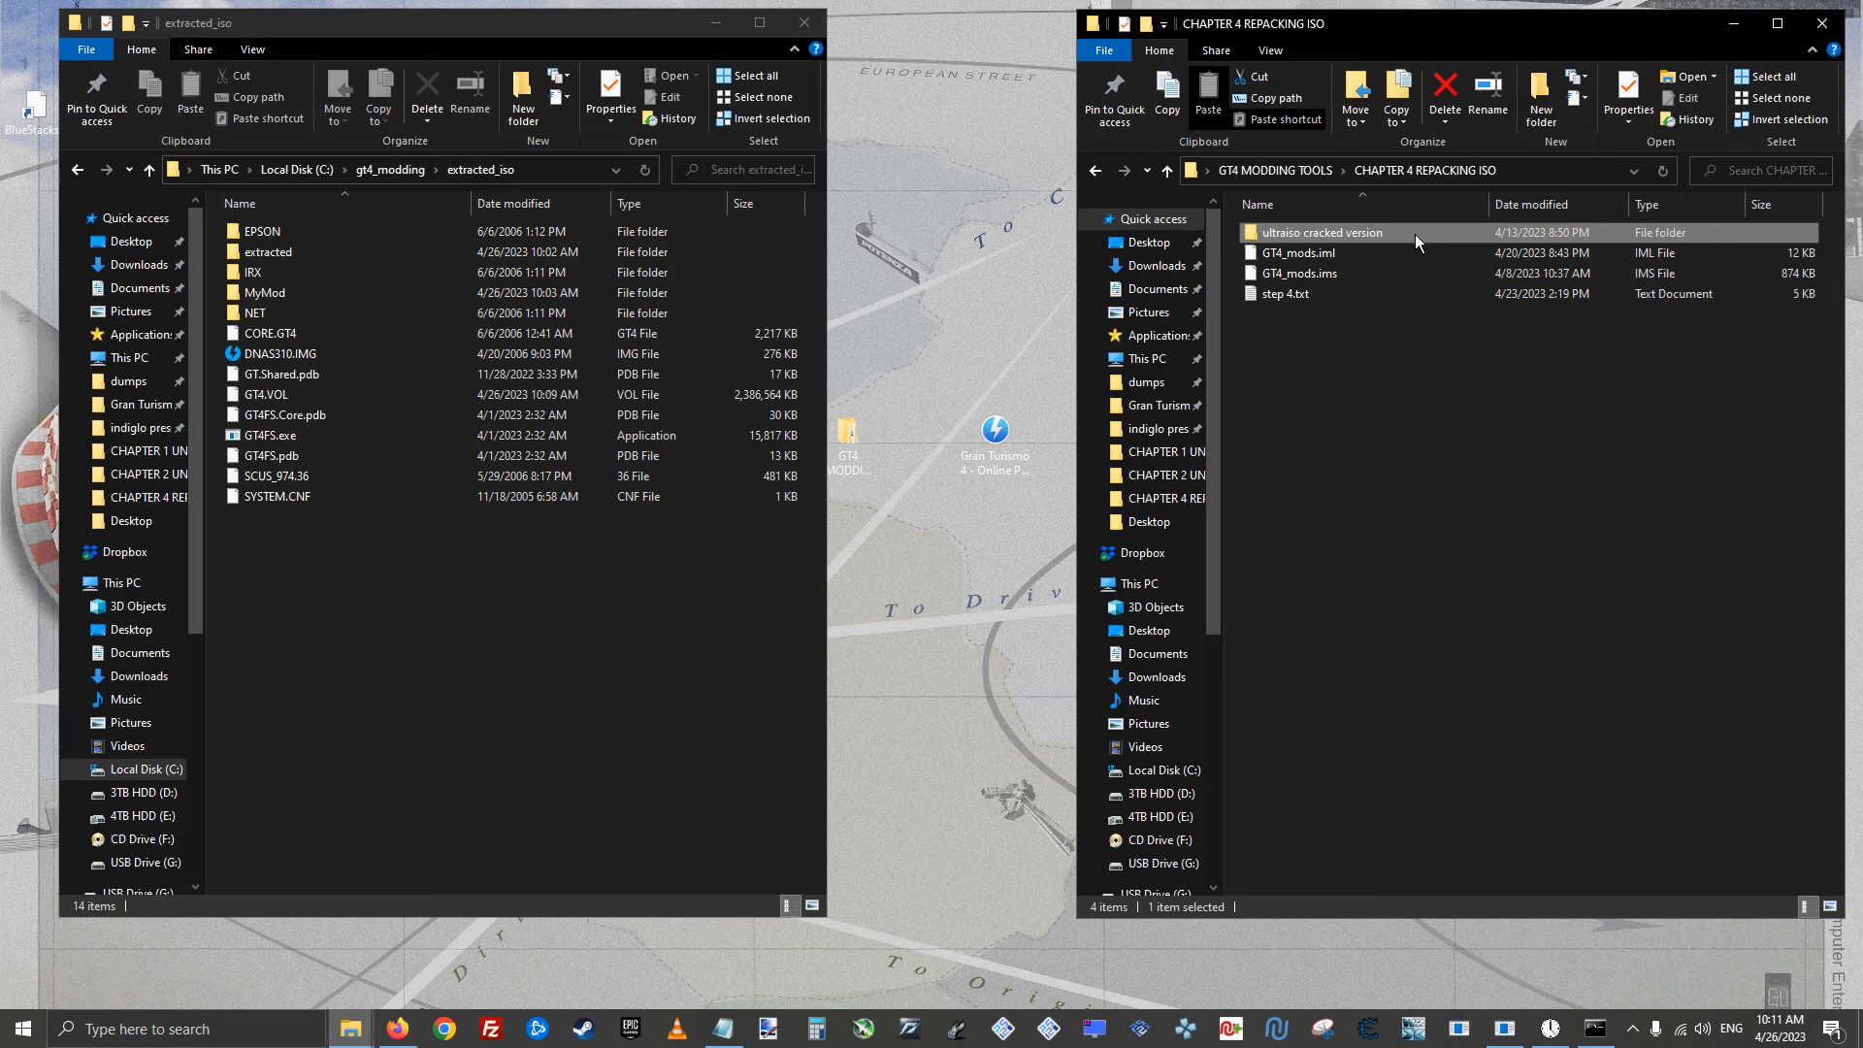
double_click(1415, 235)
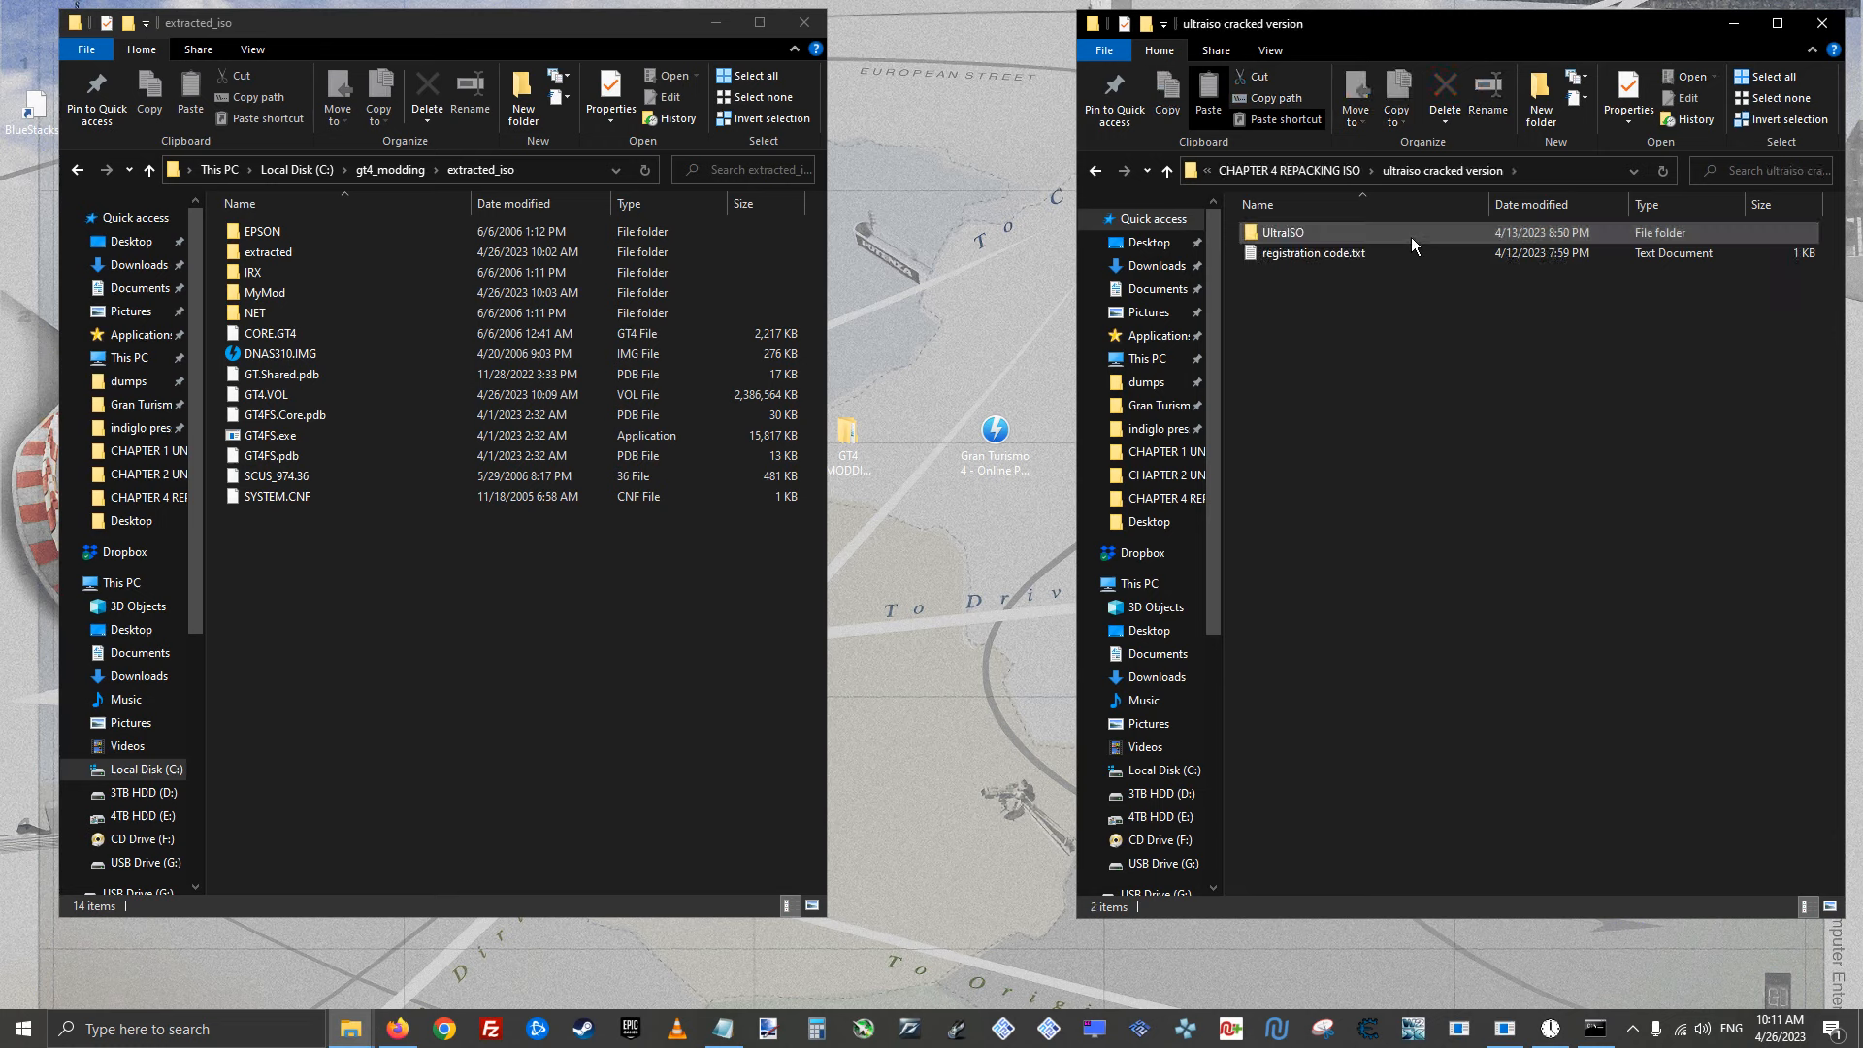
double_click(1410, 234)
double_click(1338, 419)
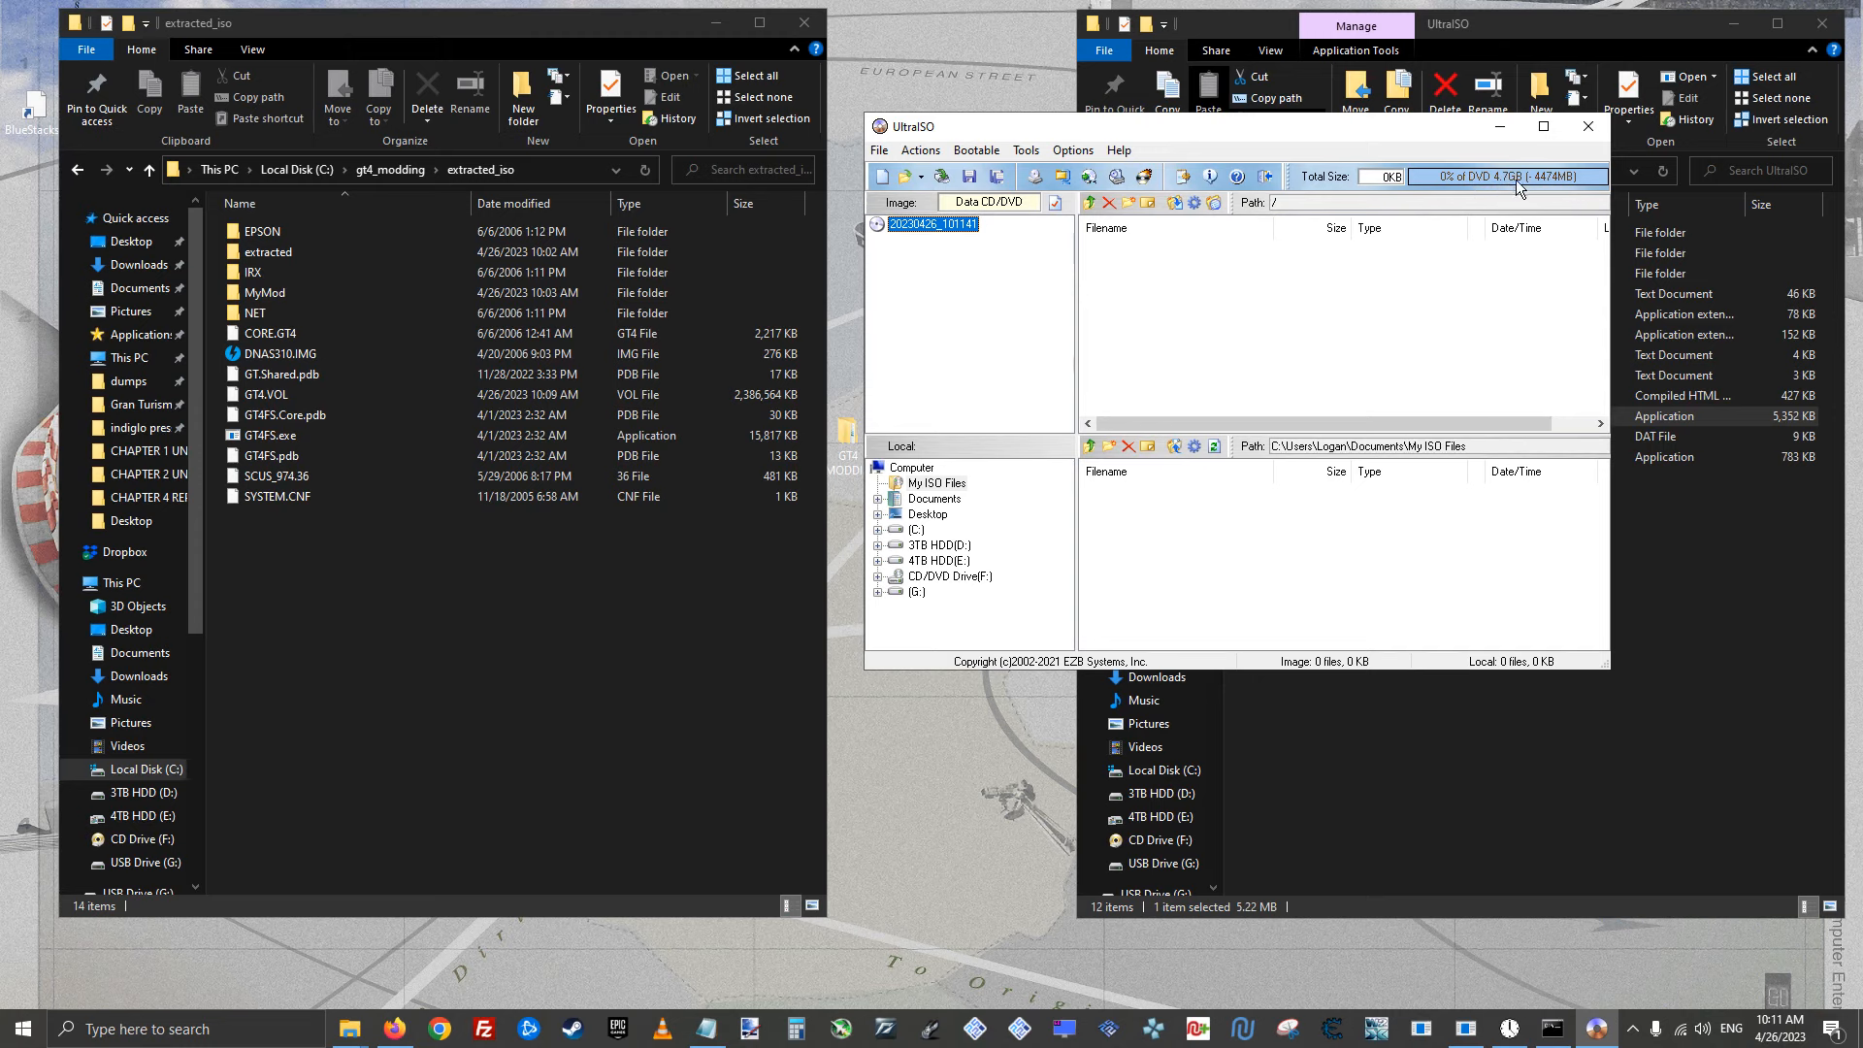
drag(1167, 128, 1388, 200)
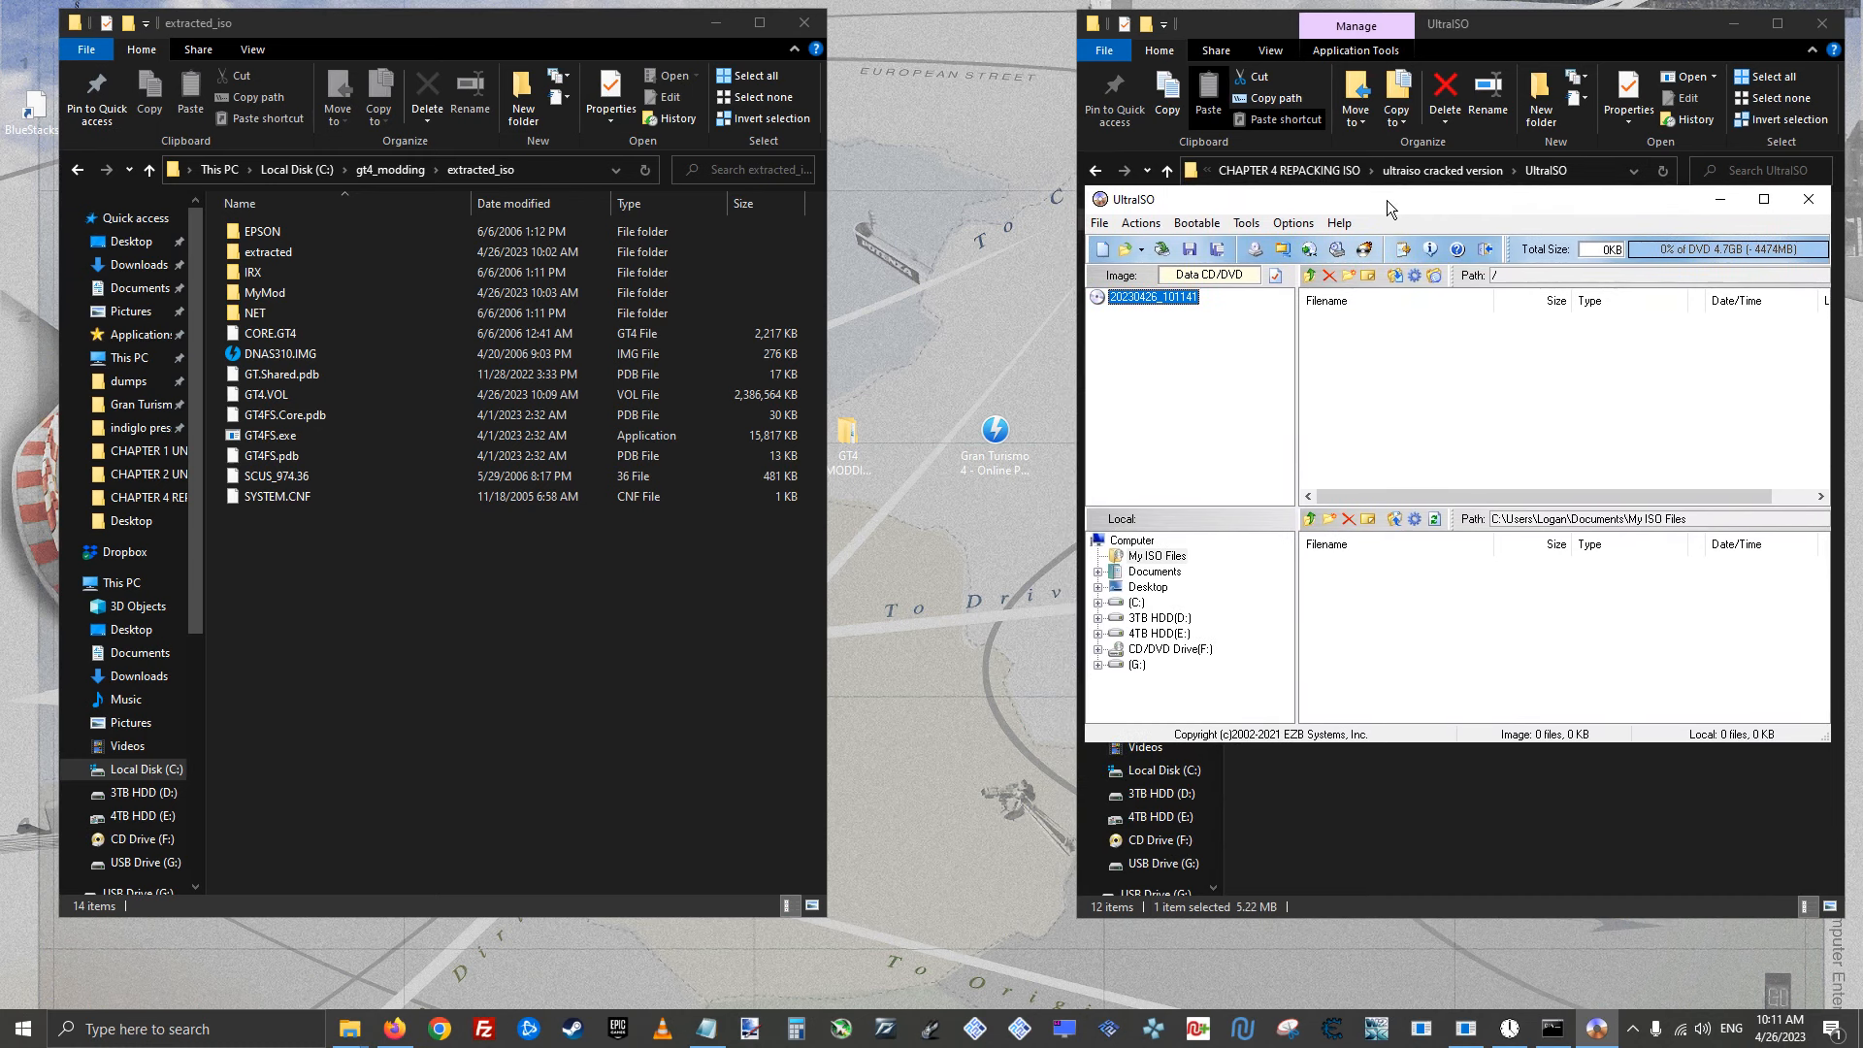
Start an IML import and move GT4_mods.iml and GT4_mods.ims from CHAPTER 4 REPACKING ISO into the extracted_iso folder
click(1128, 224)
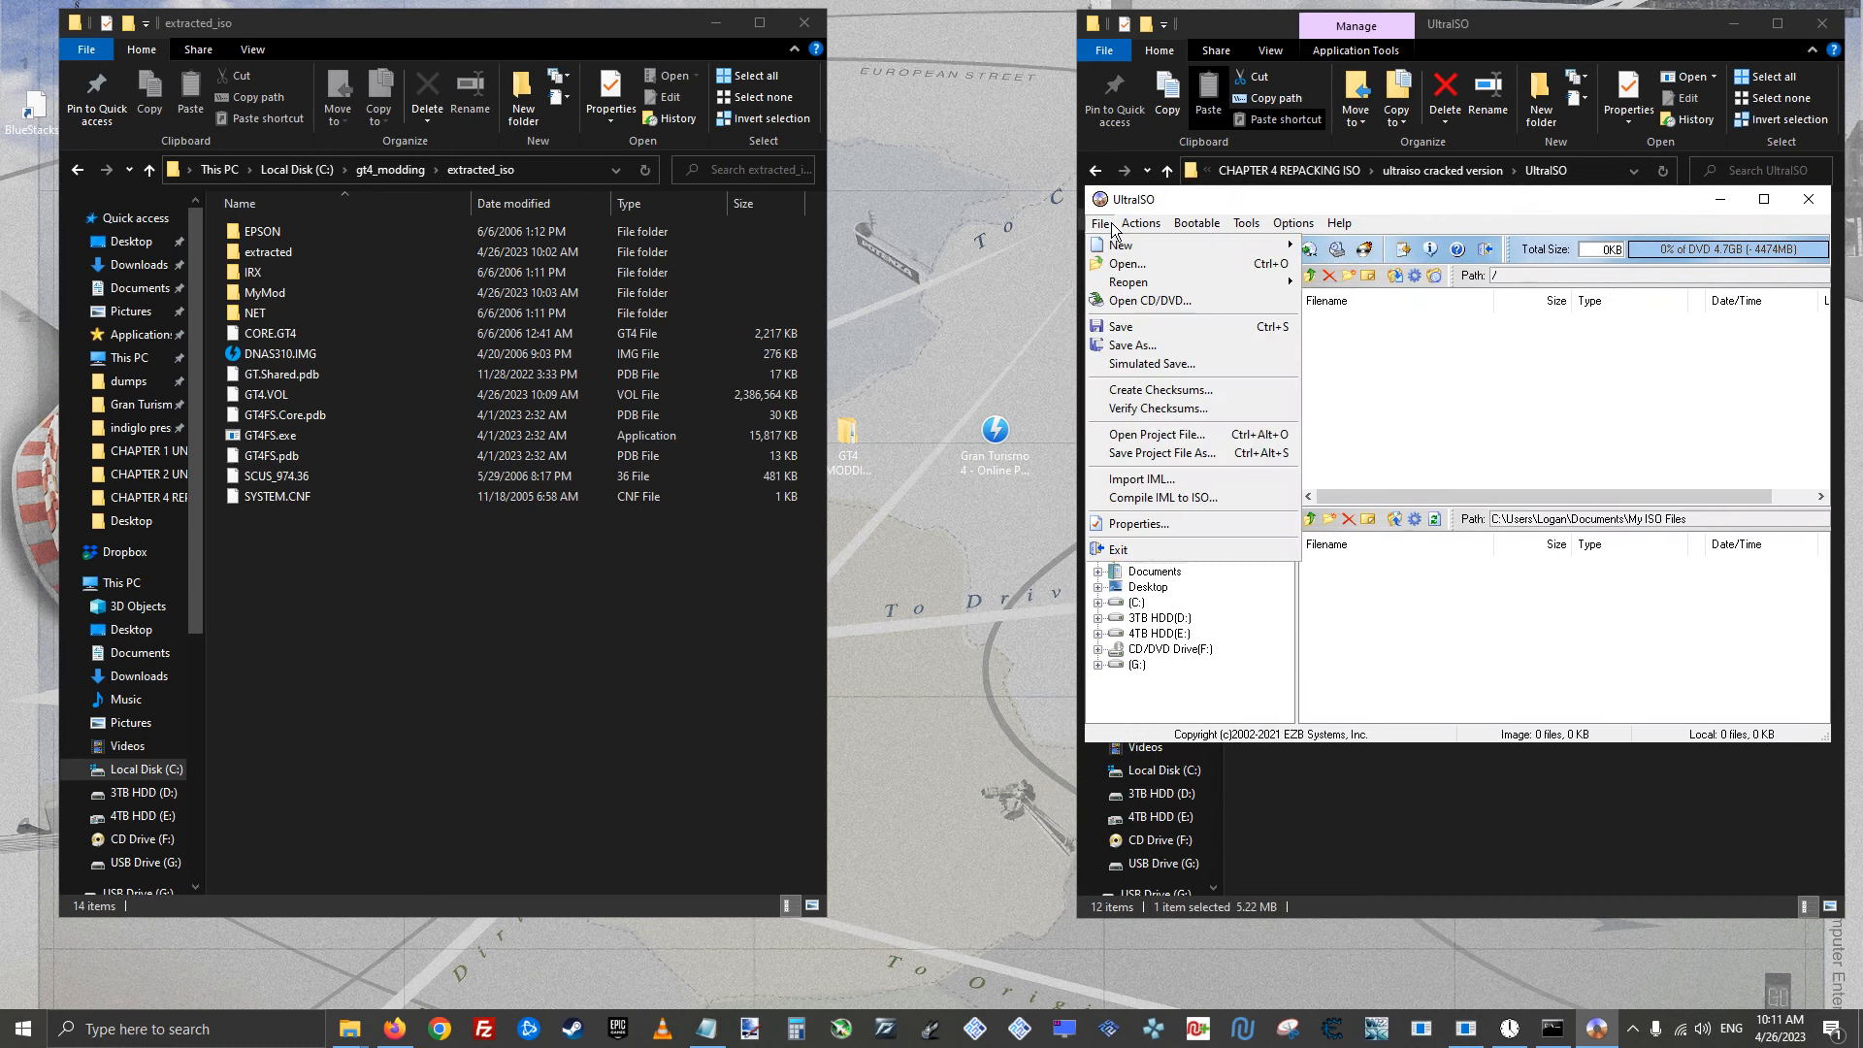
mouse_move(1101, 223)
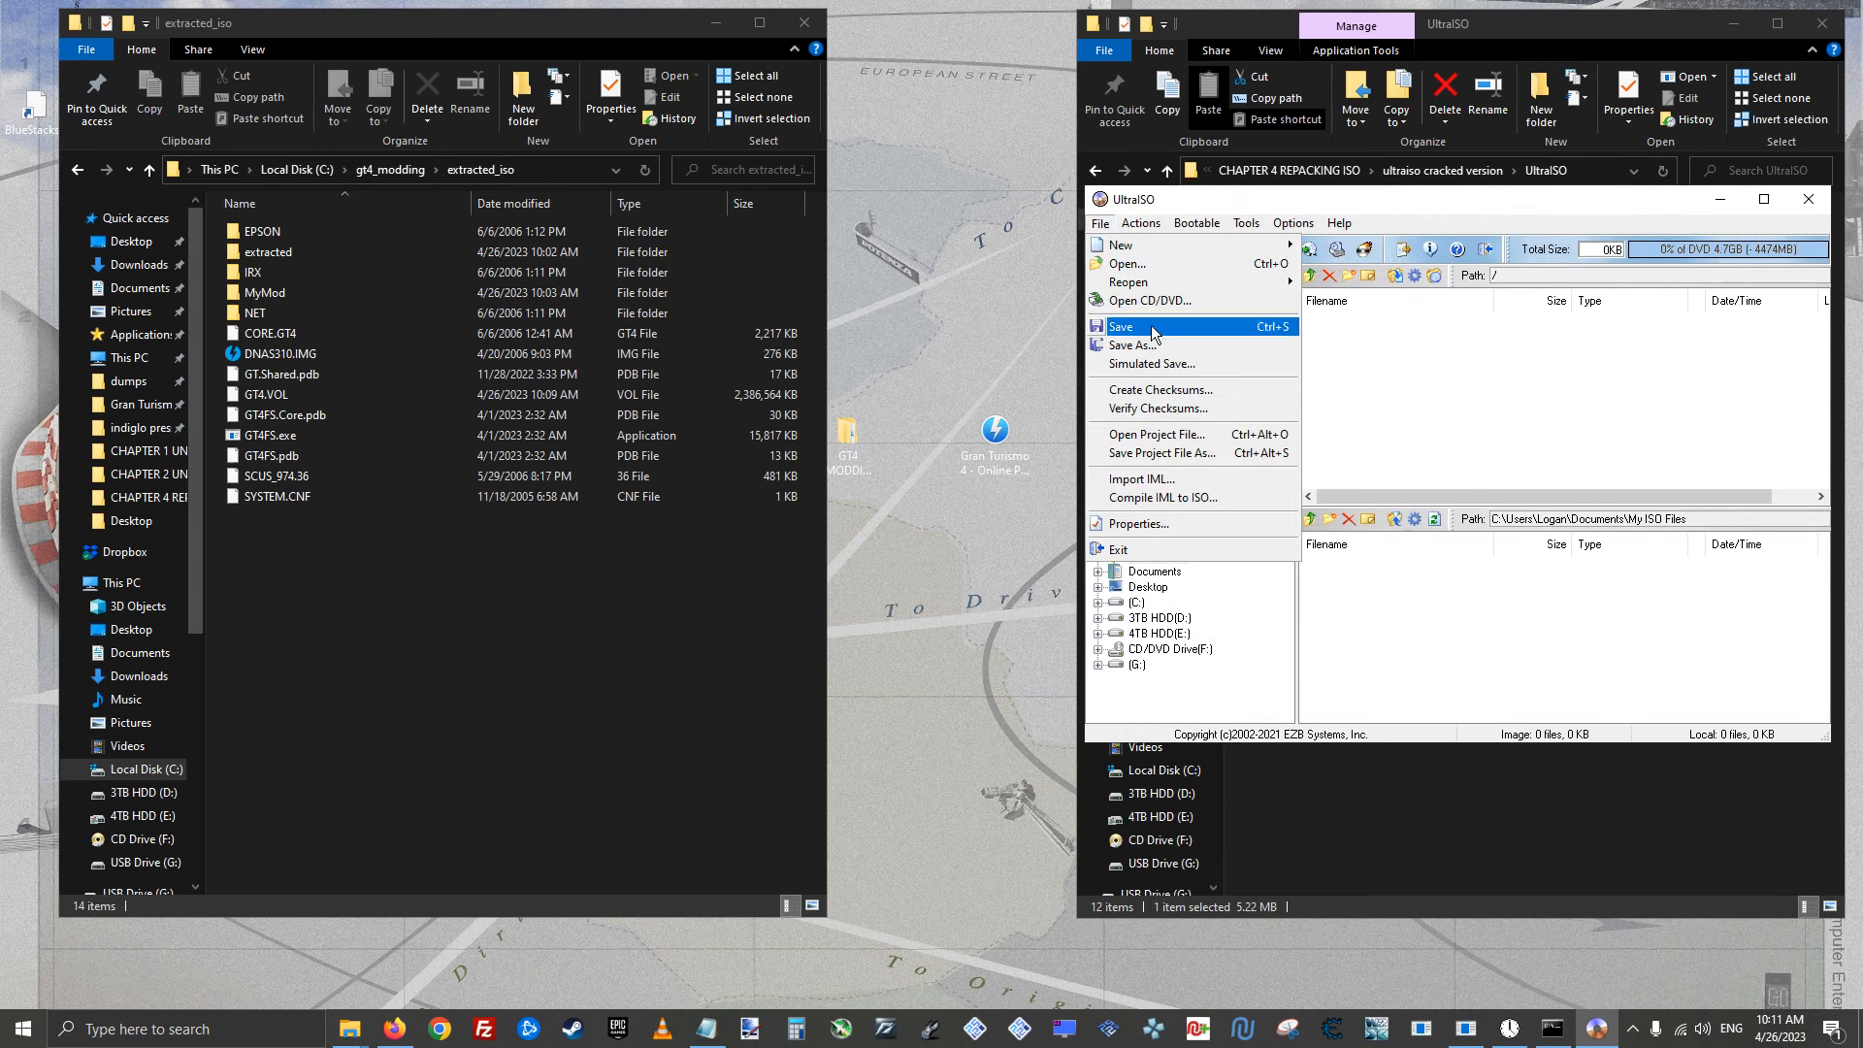
click(1142, 479)
click(1325, 173)
drag(1239, 245, 1278, 281)
drag(1024, 256, 325, 337)
Import GT4_mods.iml from the extracted_iso folder into UltraISO and keep the image window clear of the file list
click(1310, 28)
drag(1359, 254, 893, 579)
double_click(468, 557)
drag(1395, 174, 1142, 152)
drag(1058, 406, 1140, 265)
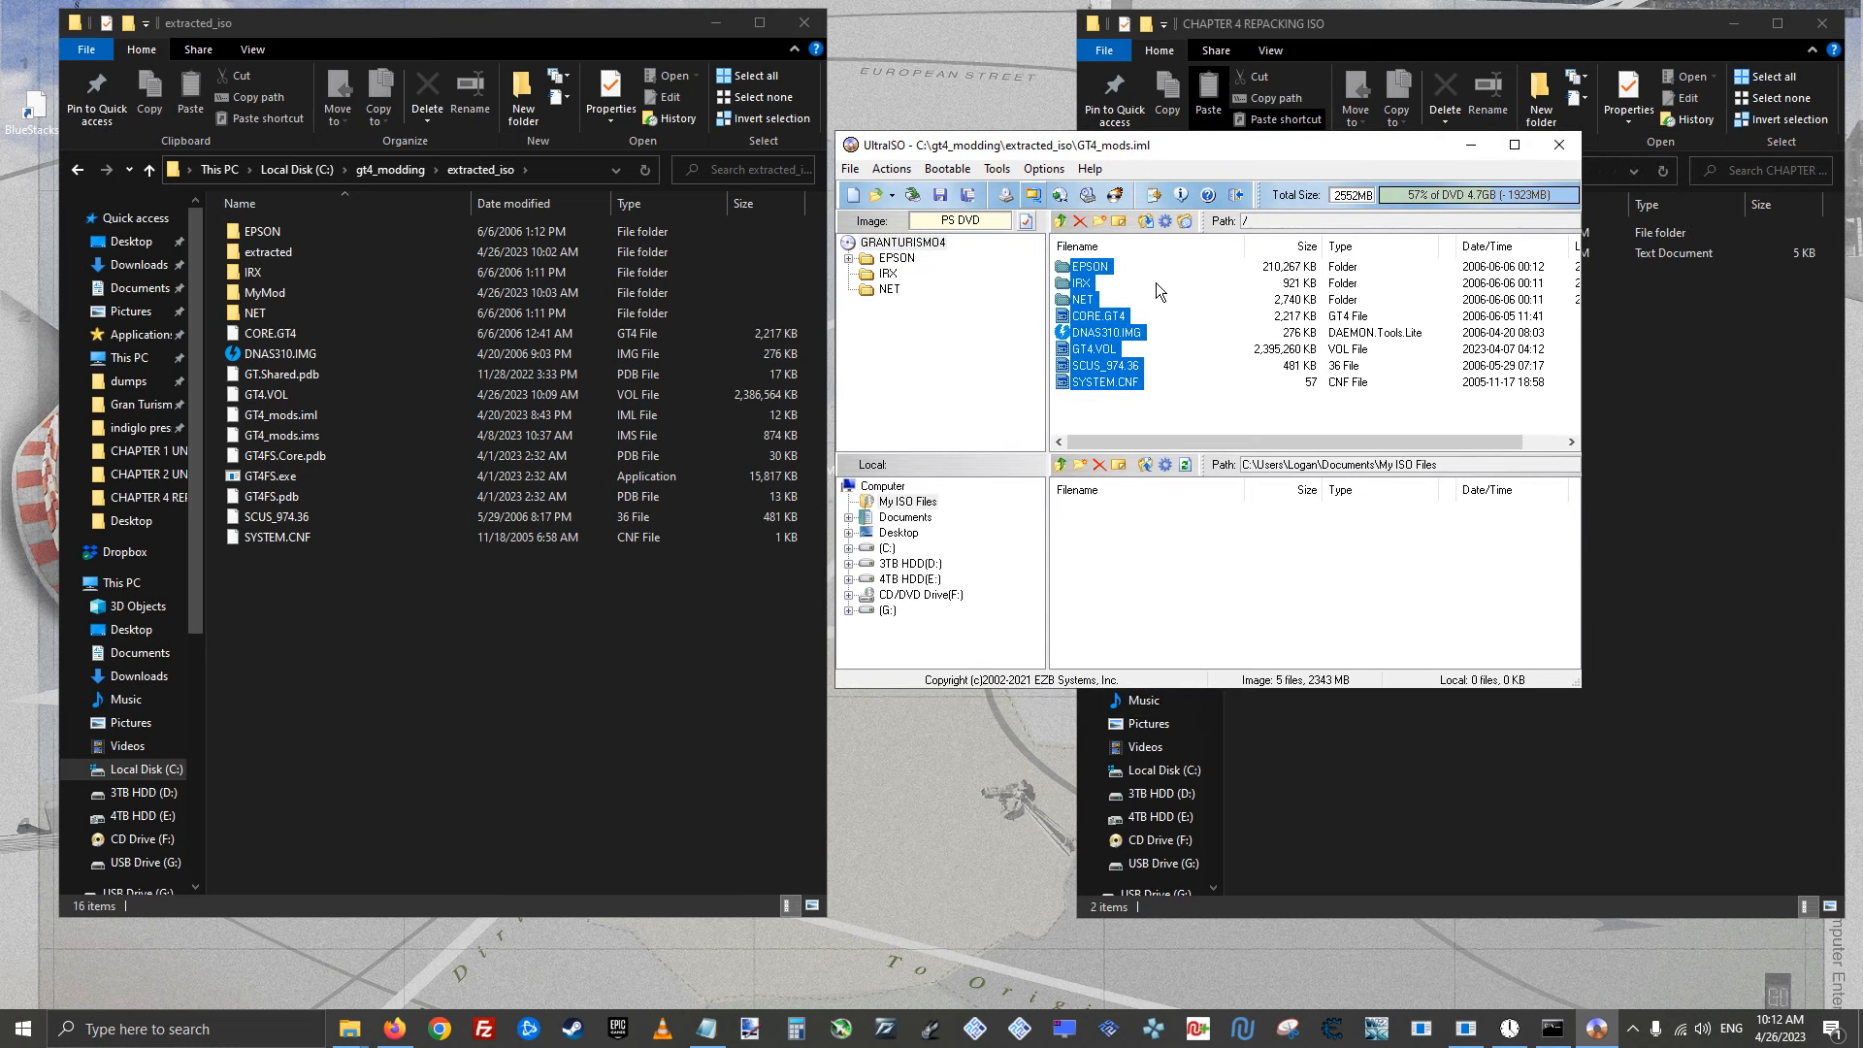
drag(1168, 149, 1413, 295)
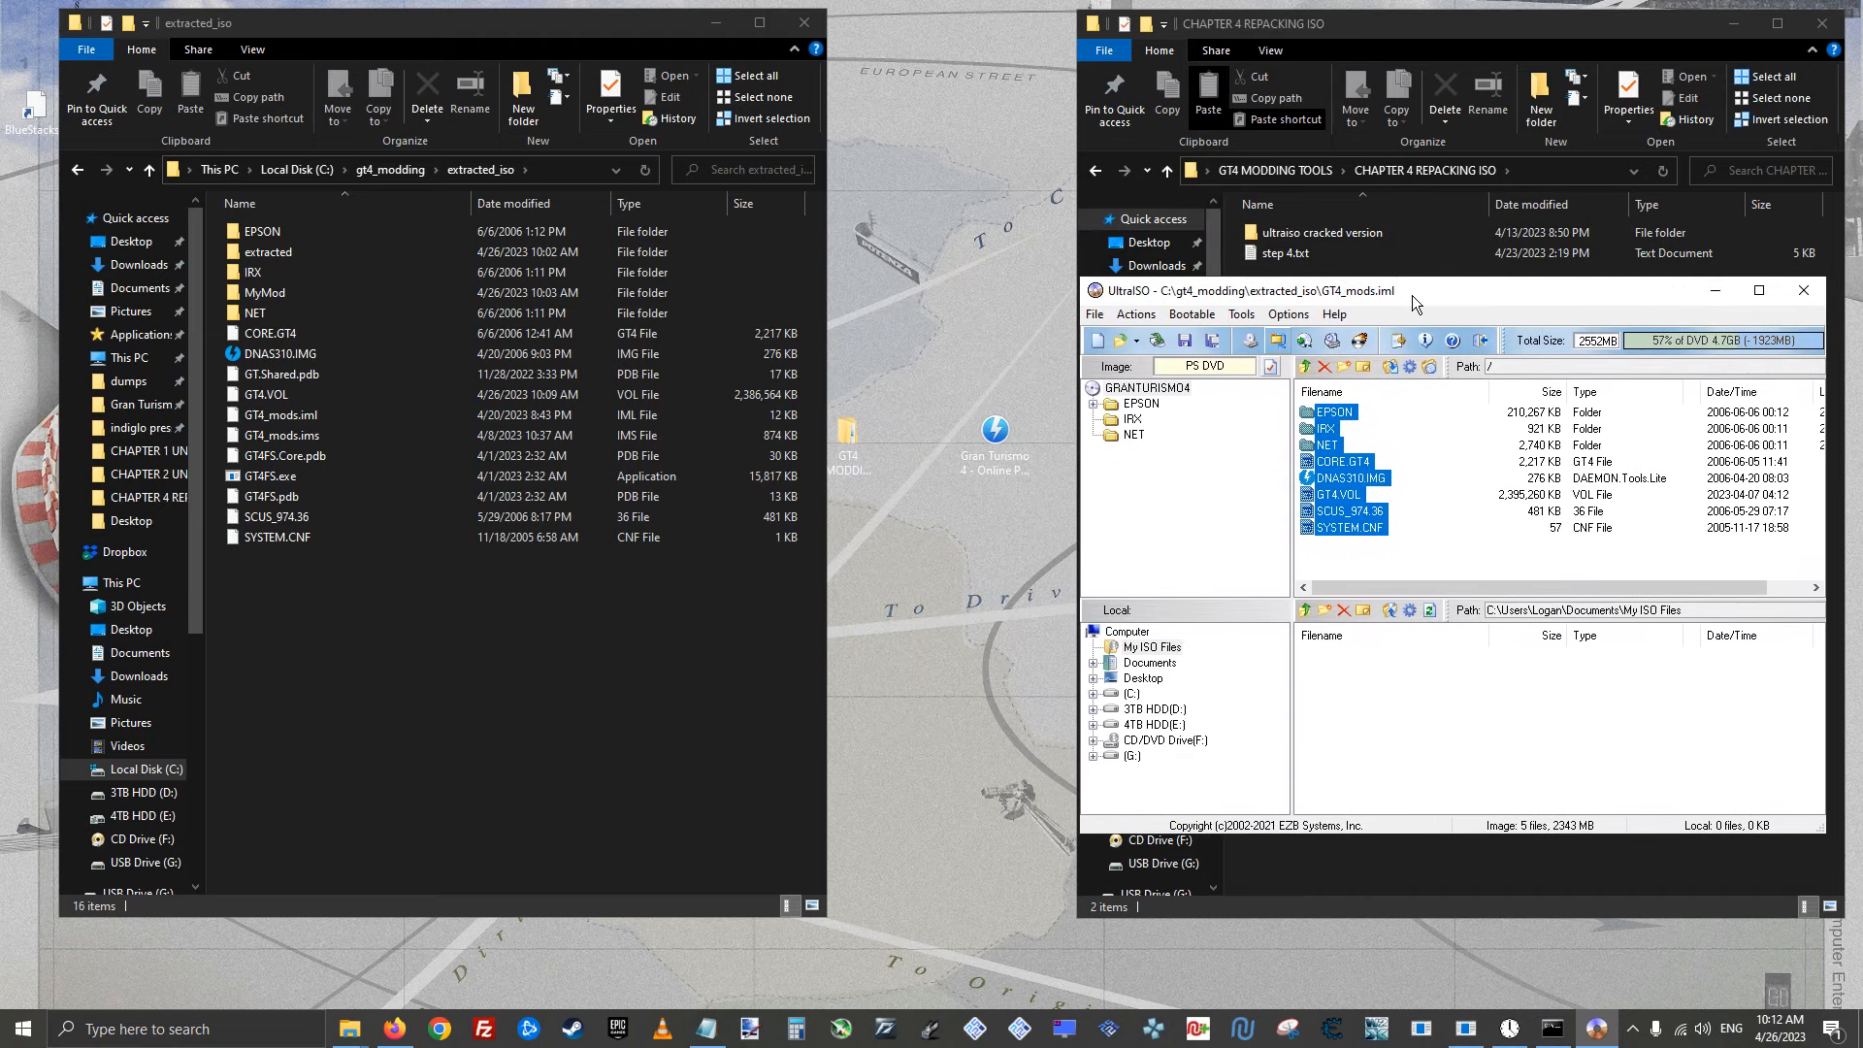
Delete the old GT4.VOL from the root of the imported disc image
click(1407, 532)
click(1334, 497)
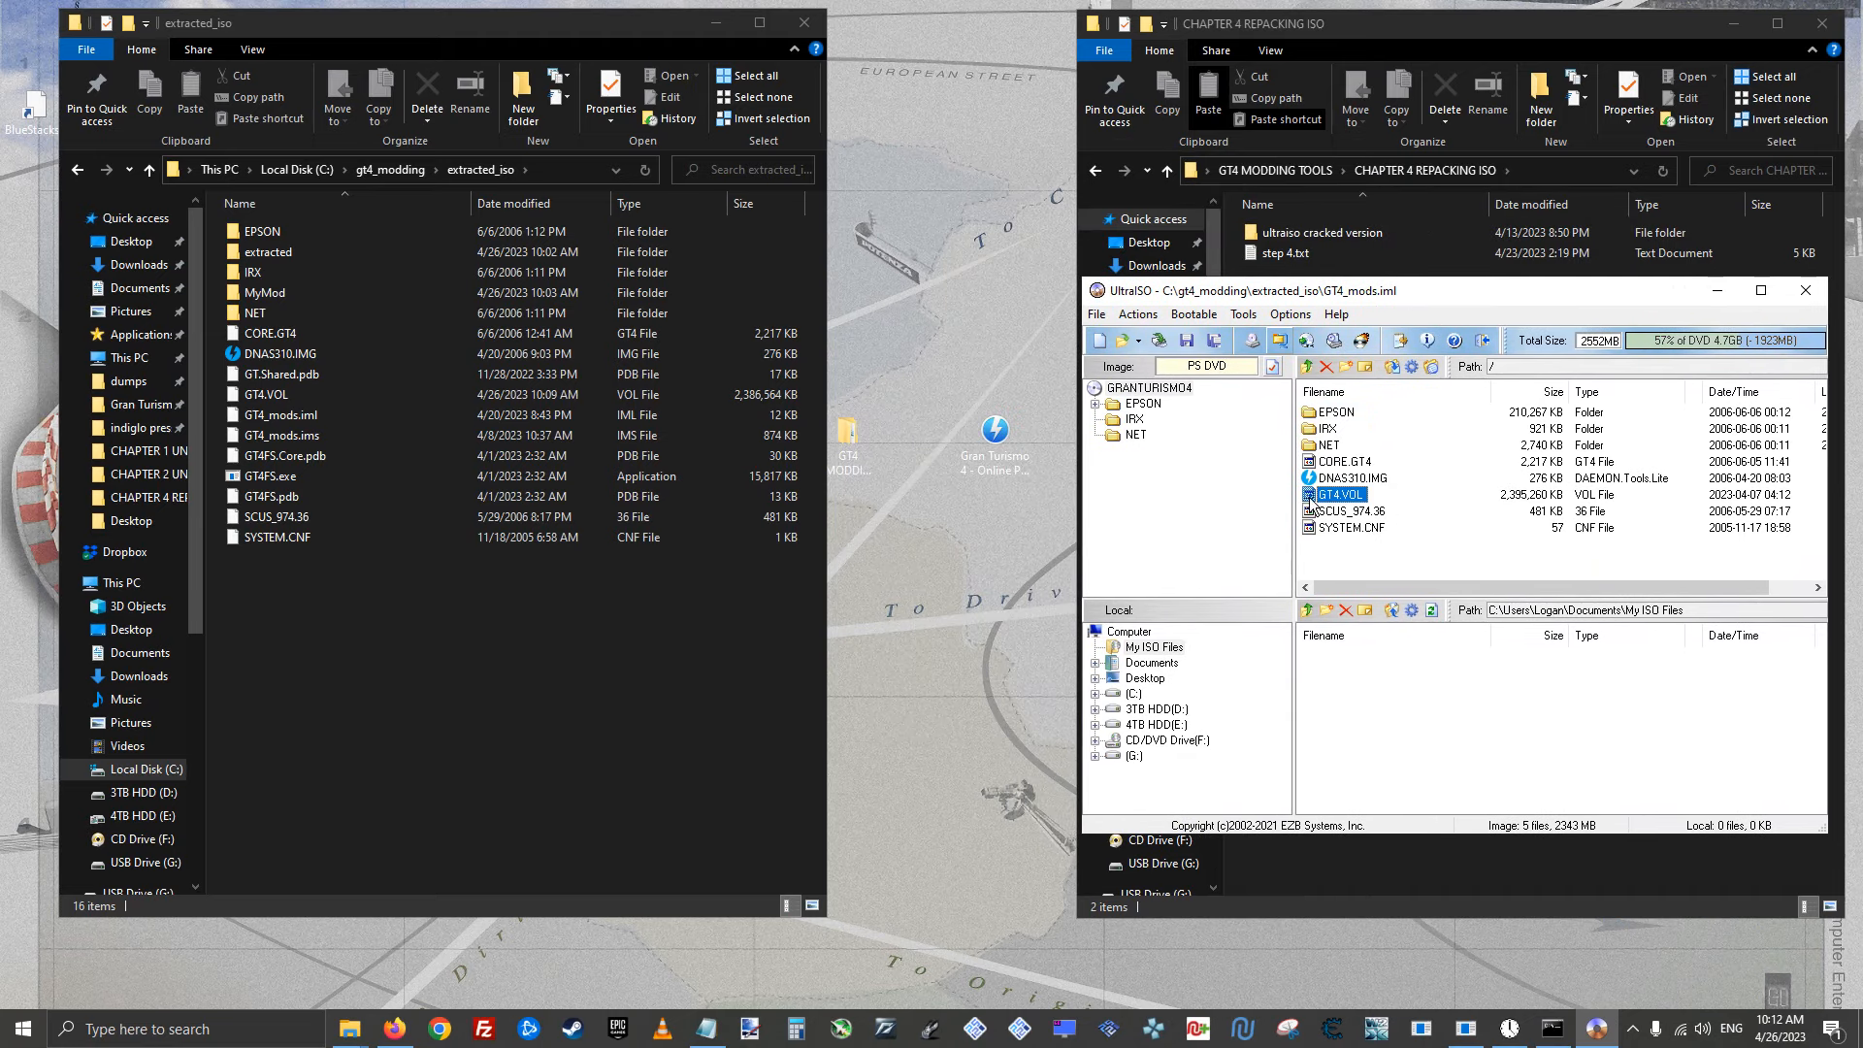
right_click(1316, 509)
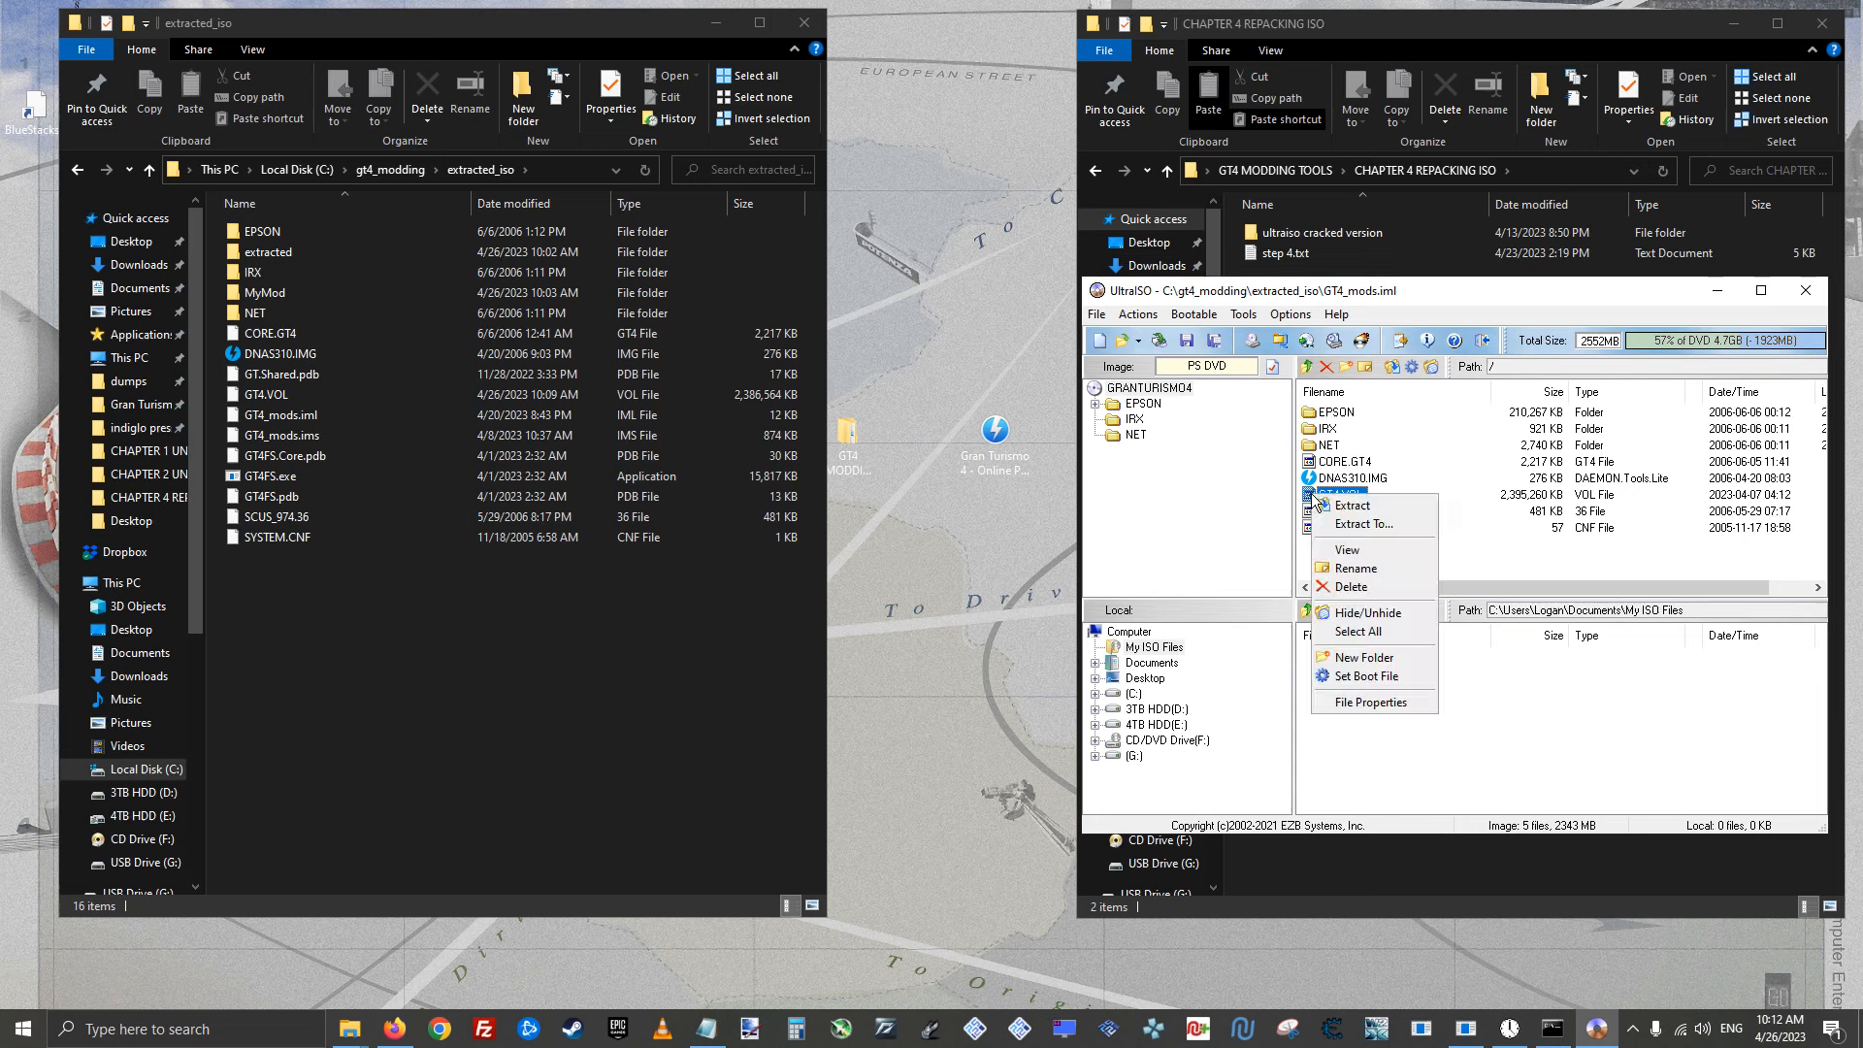
click(1376, 586)
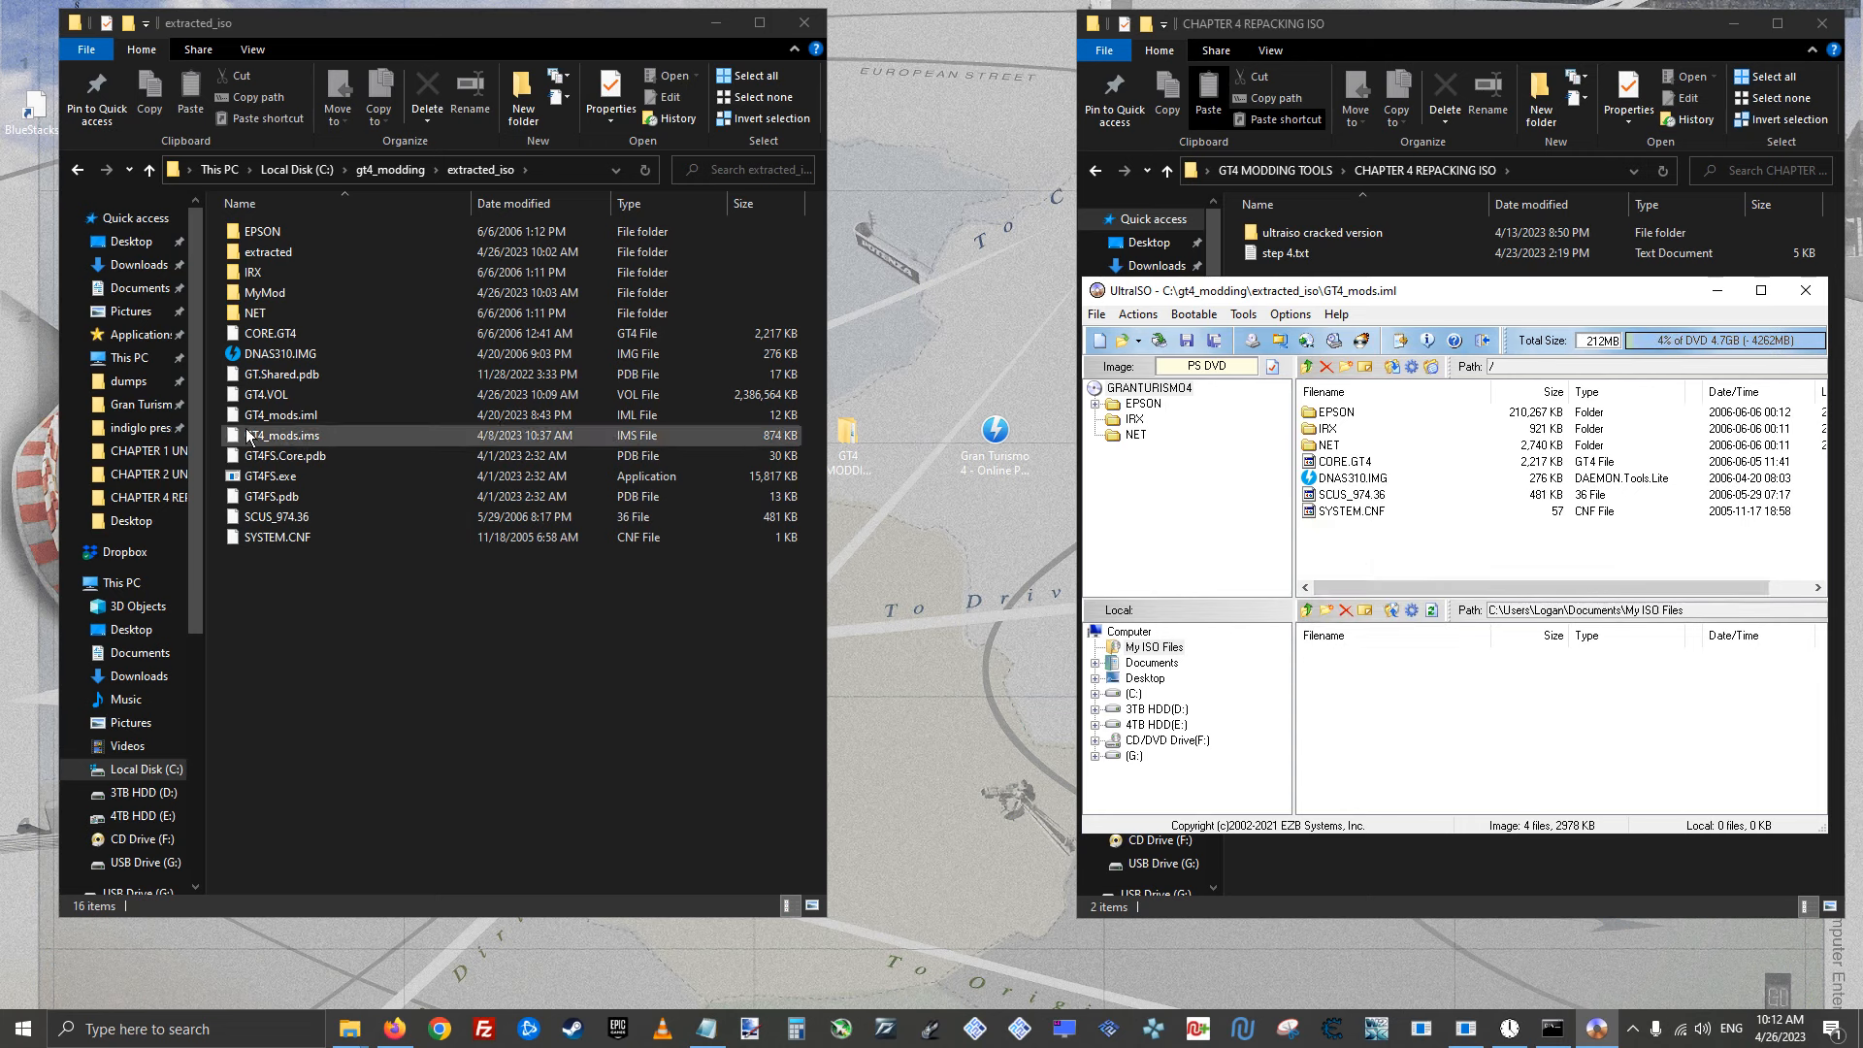
Add the modified GT4.VOL from the extracted_iso folder to the root of the disc image
click(315, 397)
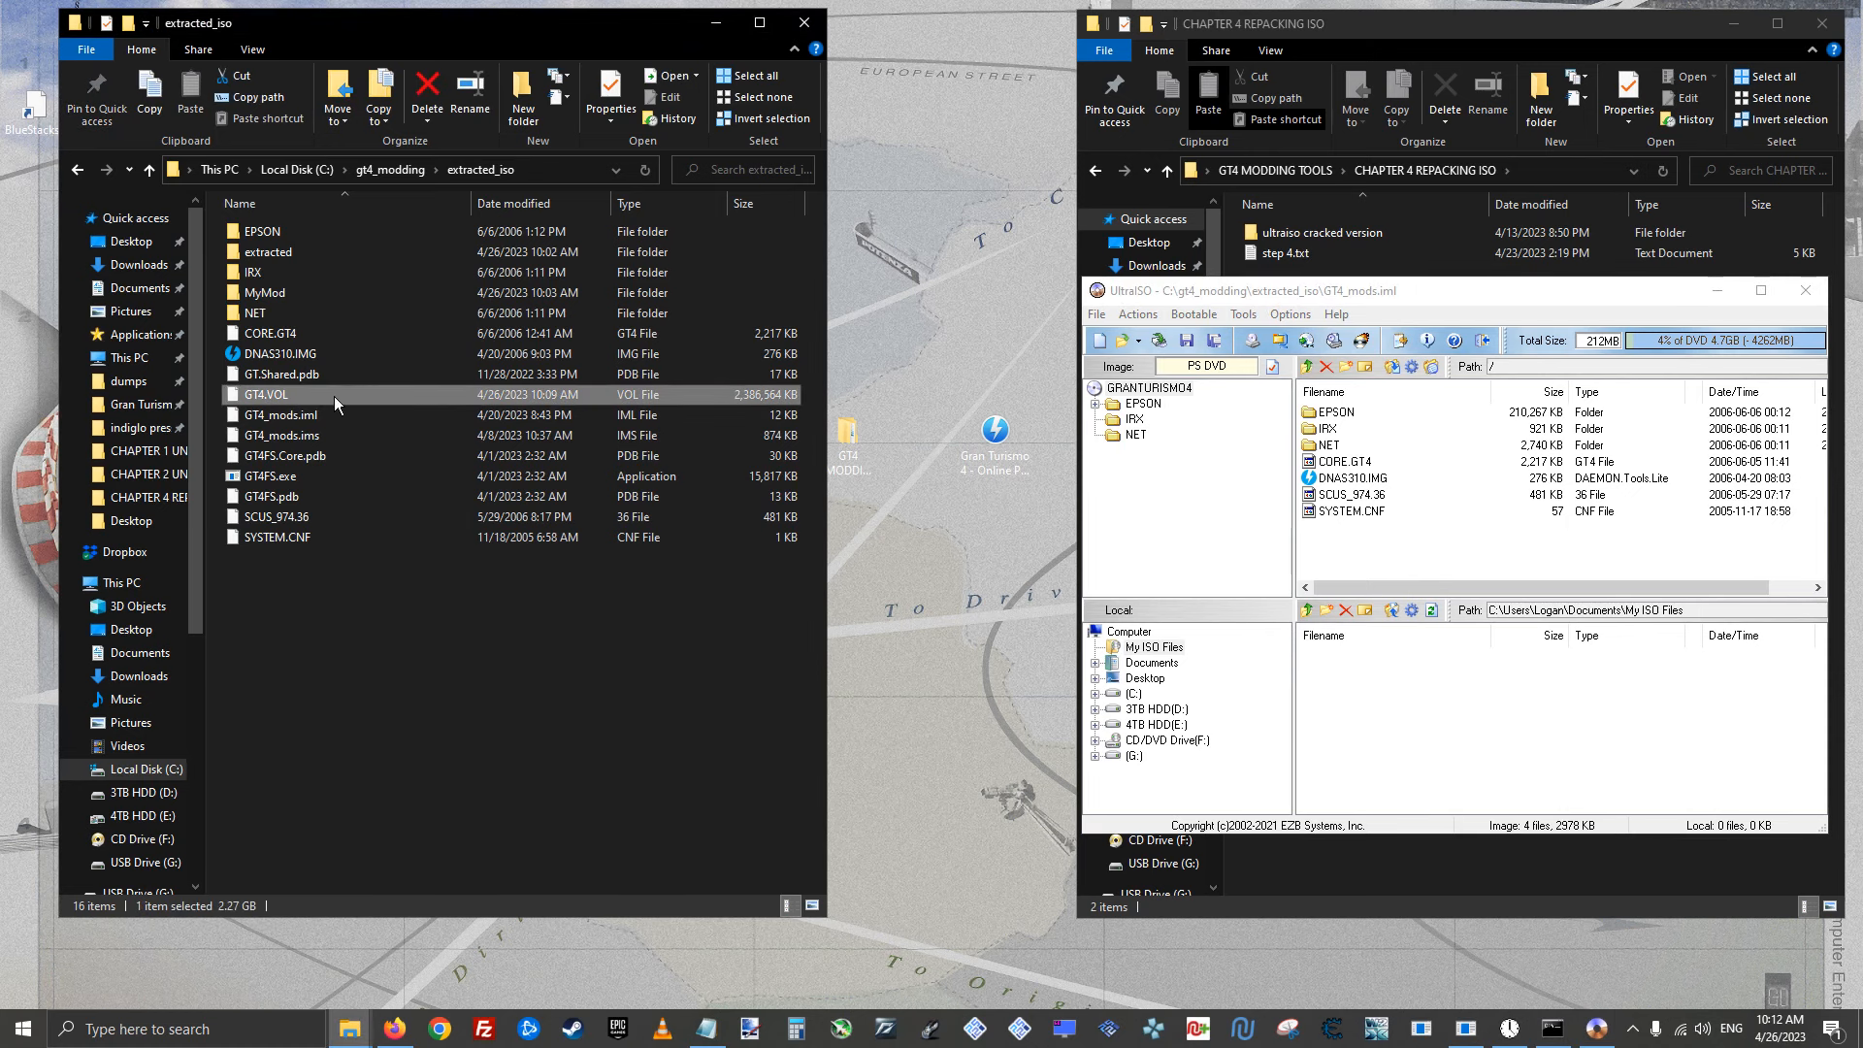
drag(307, 396, 1318, 546)
click(1340, 494)
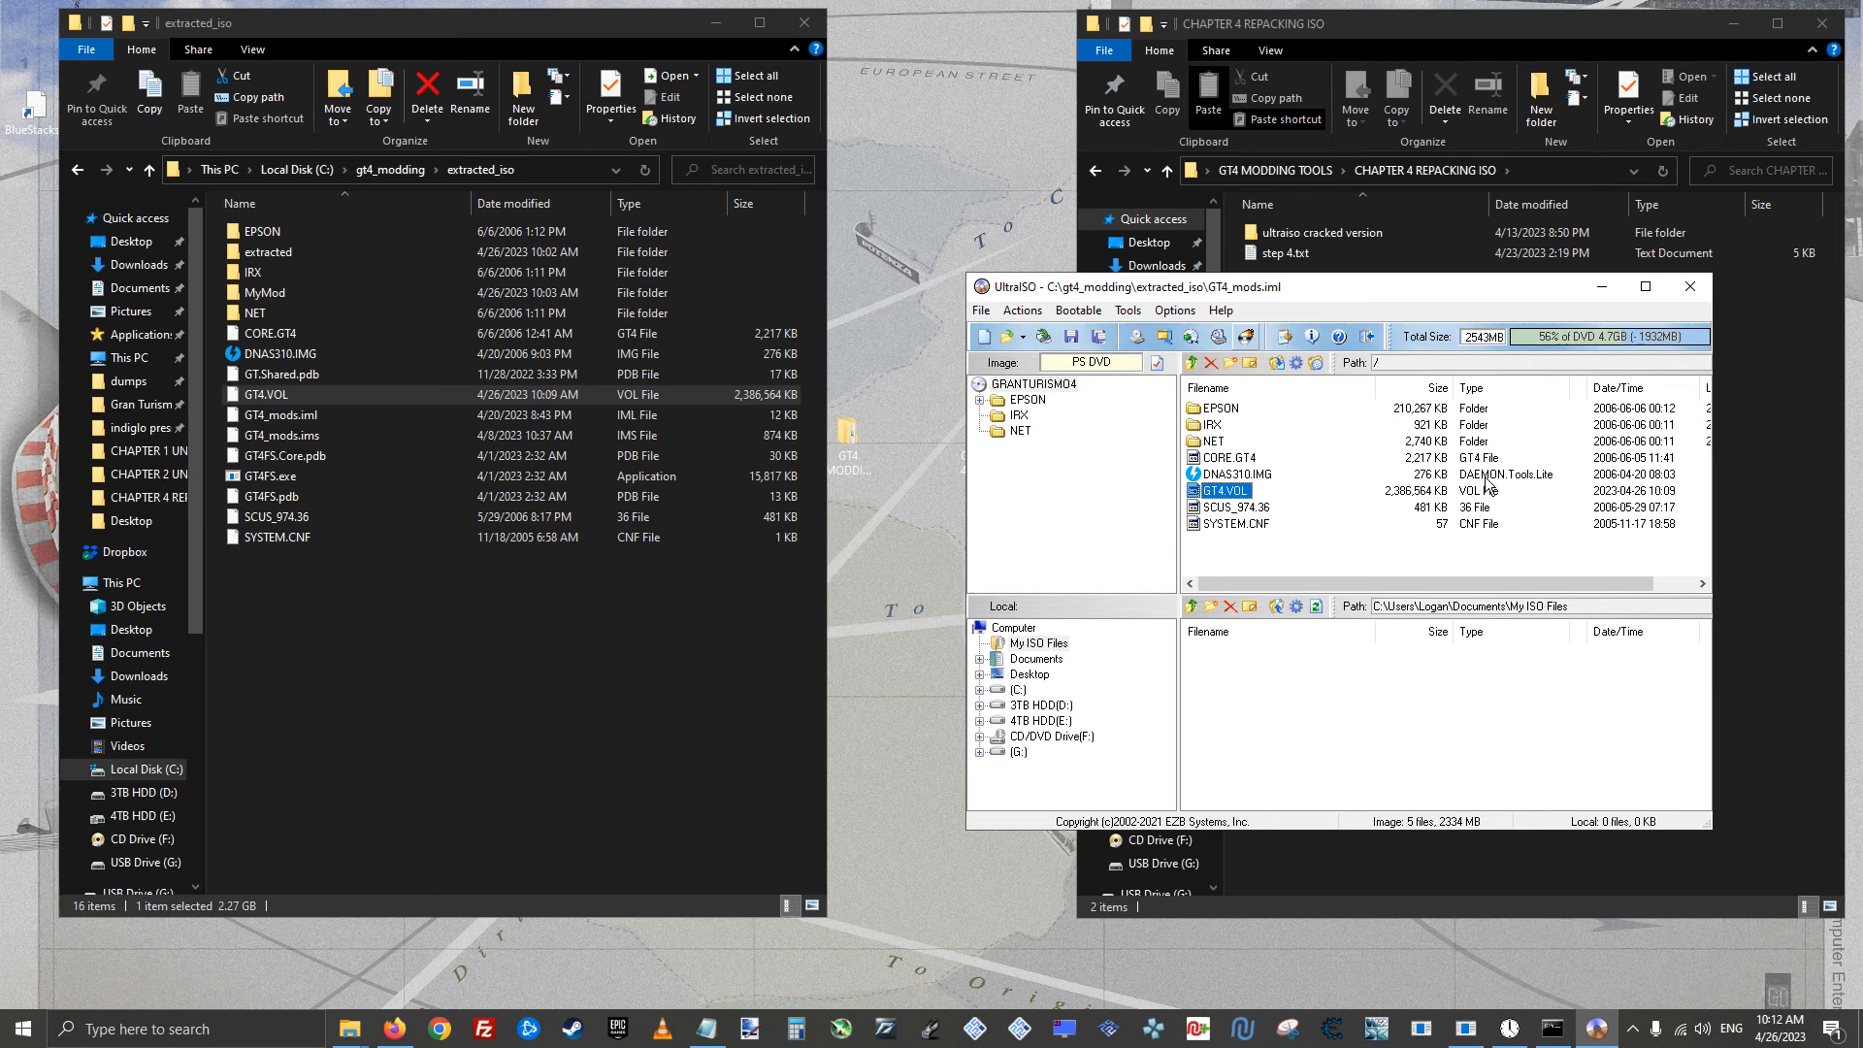
drag(1432, 299, 1441, 293)
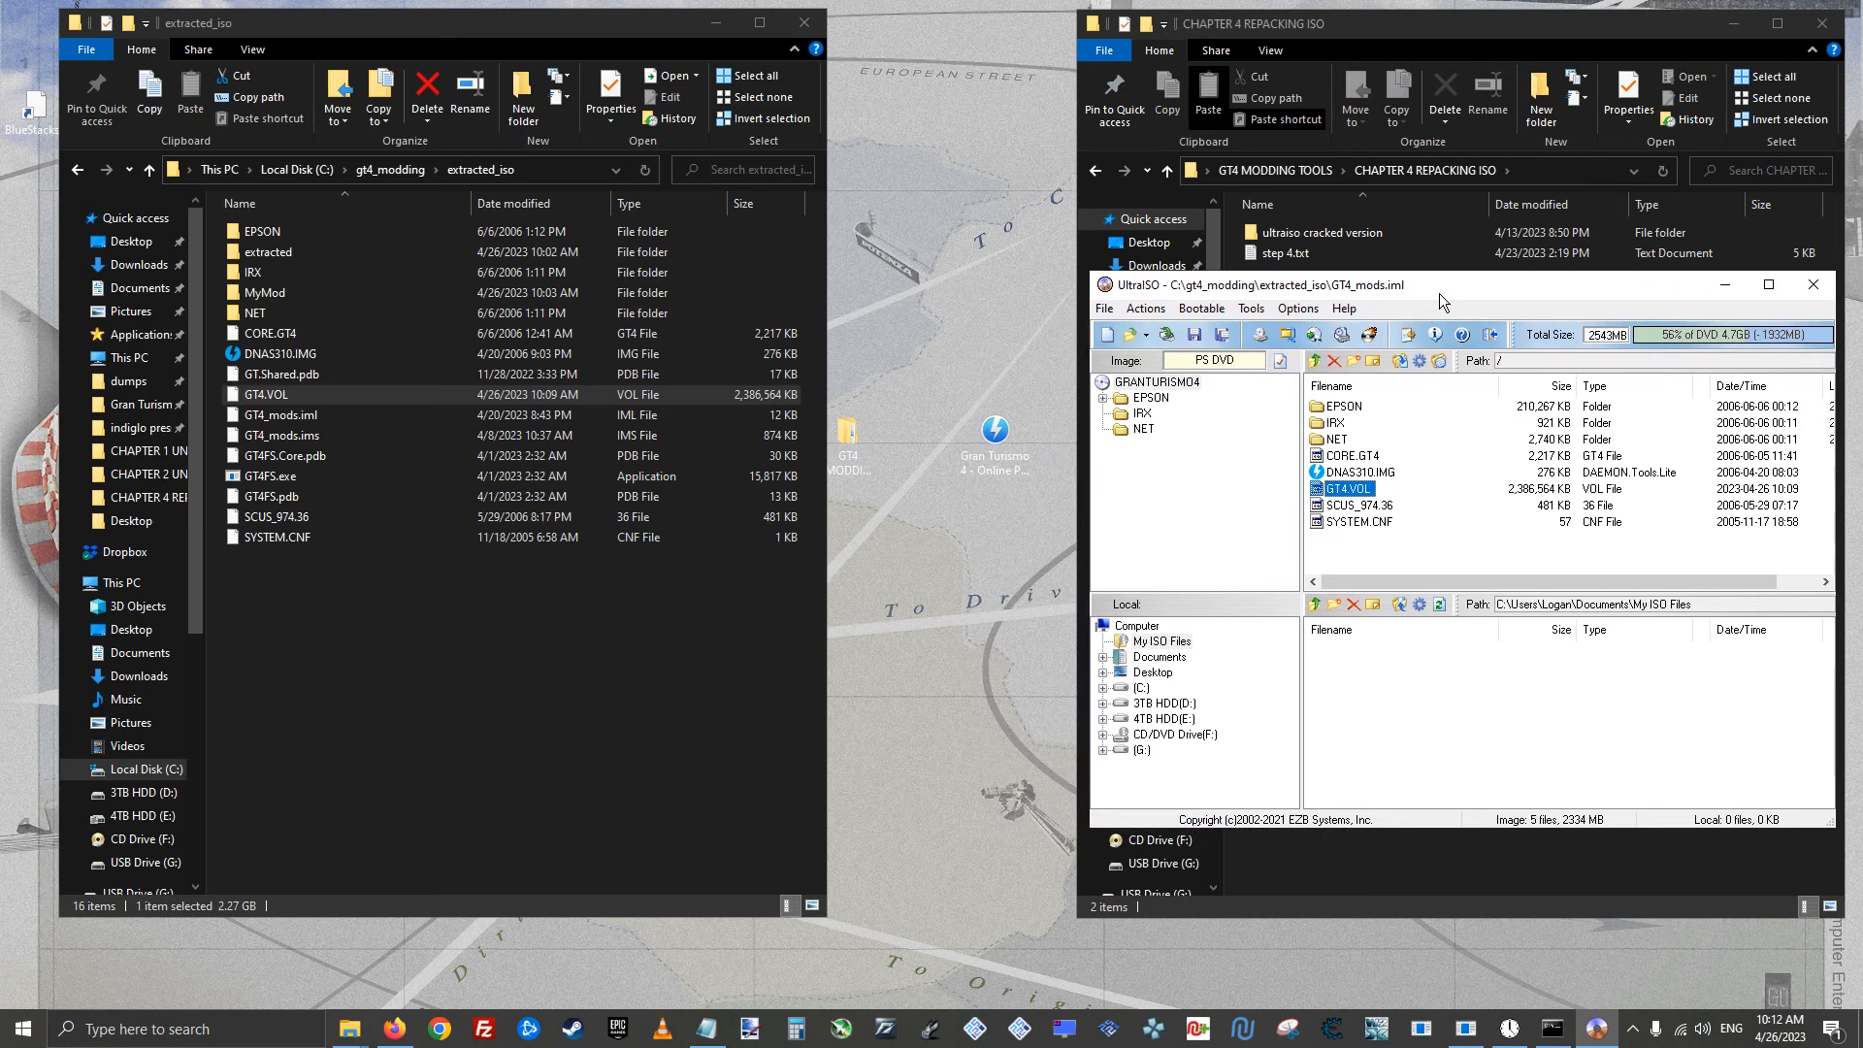
Save the disc image as a standard ISO named gt4 mods in the extracted_iso folder
click(1108, 310)
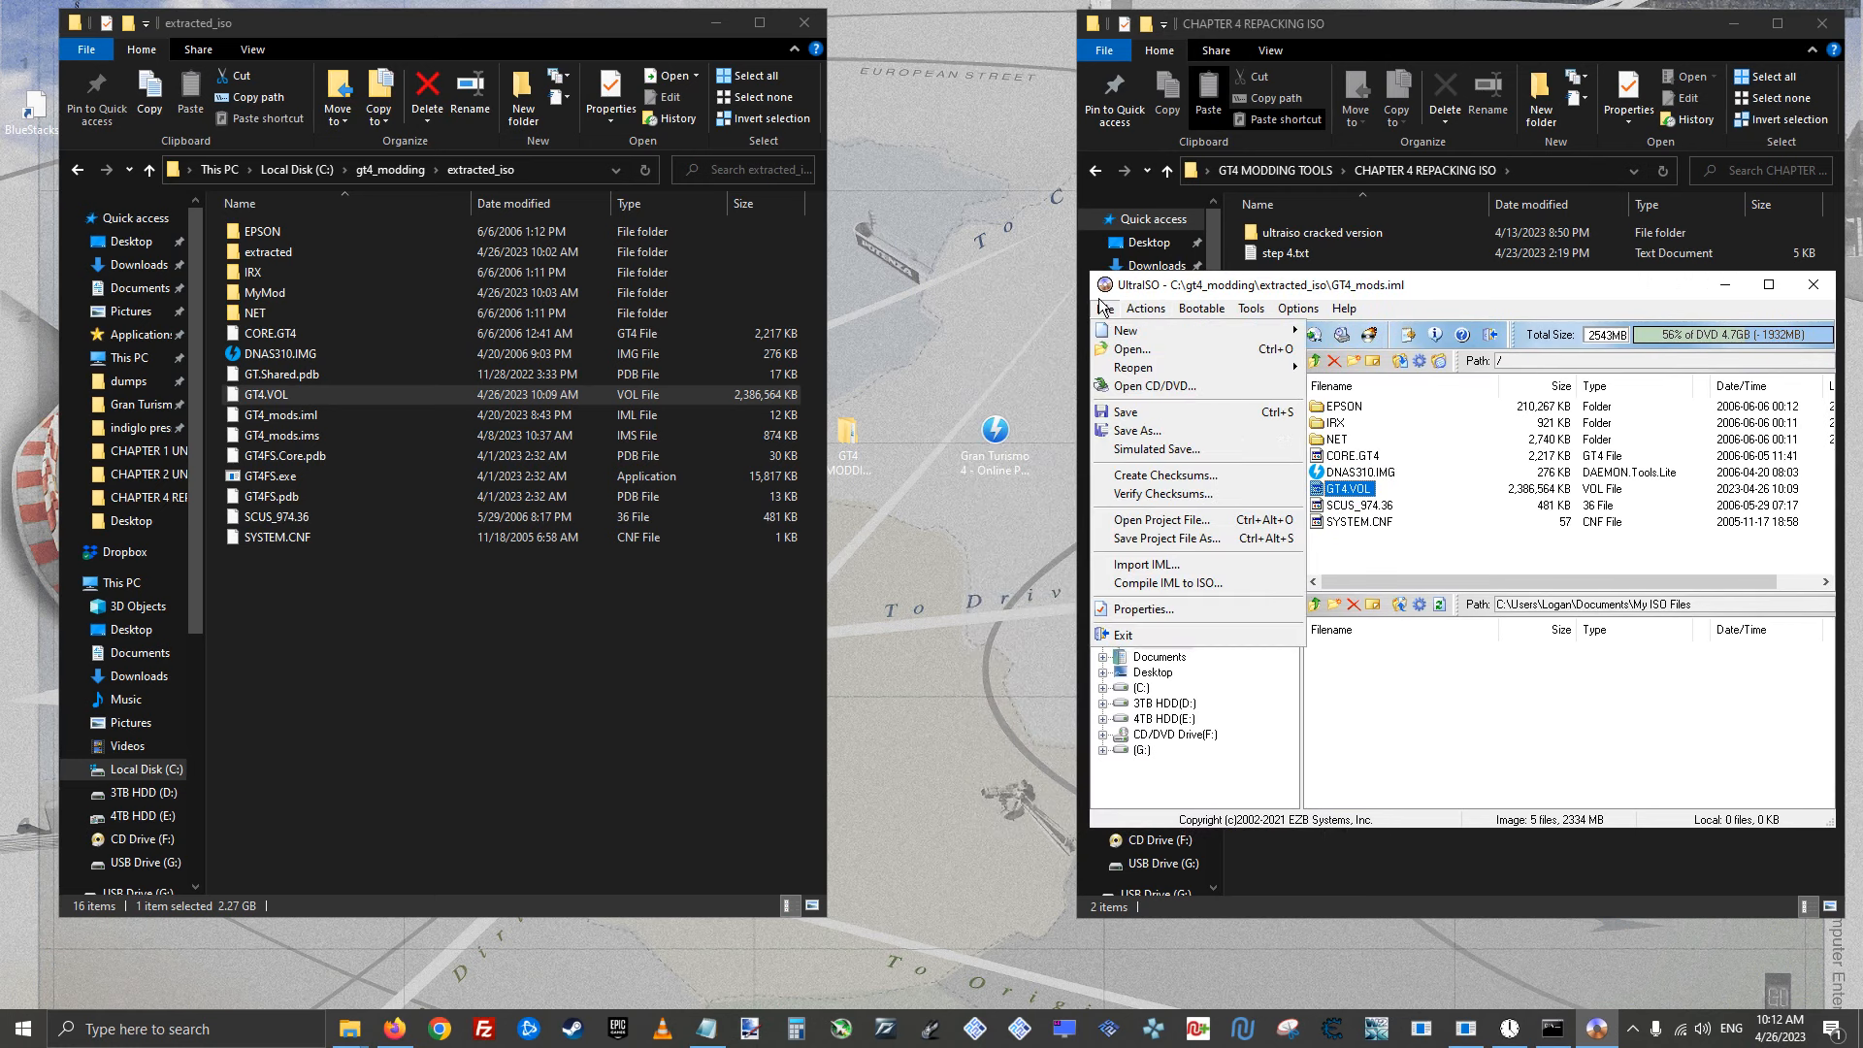
click(1180, 431)
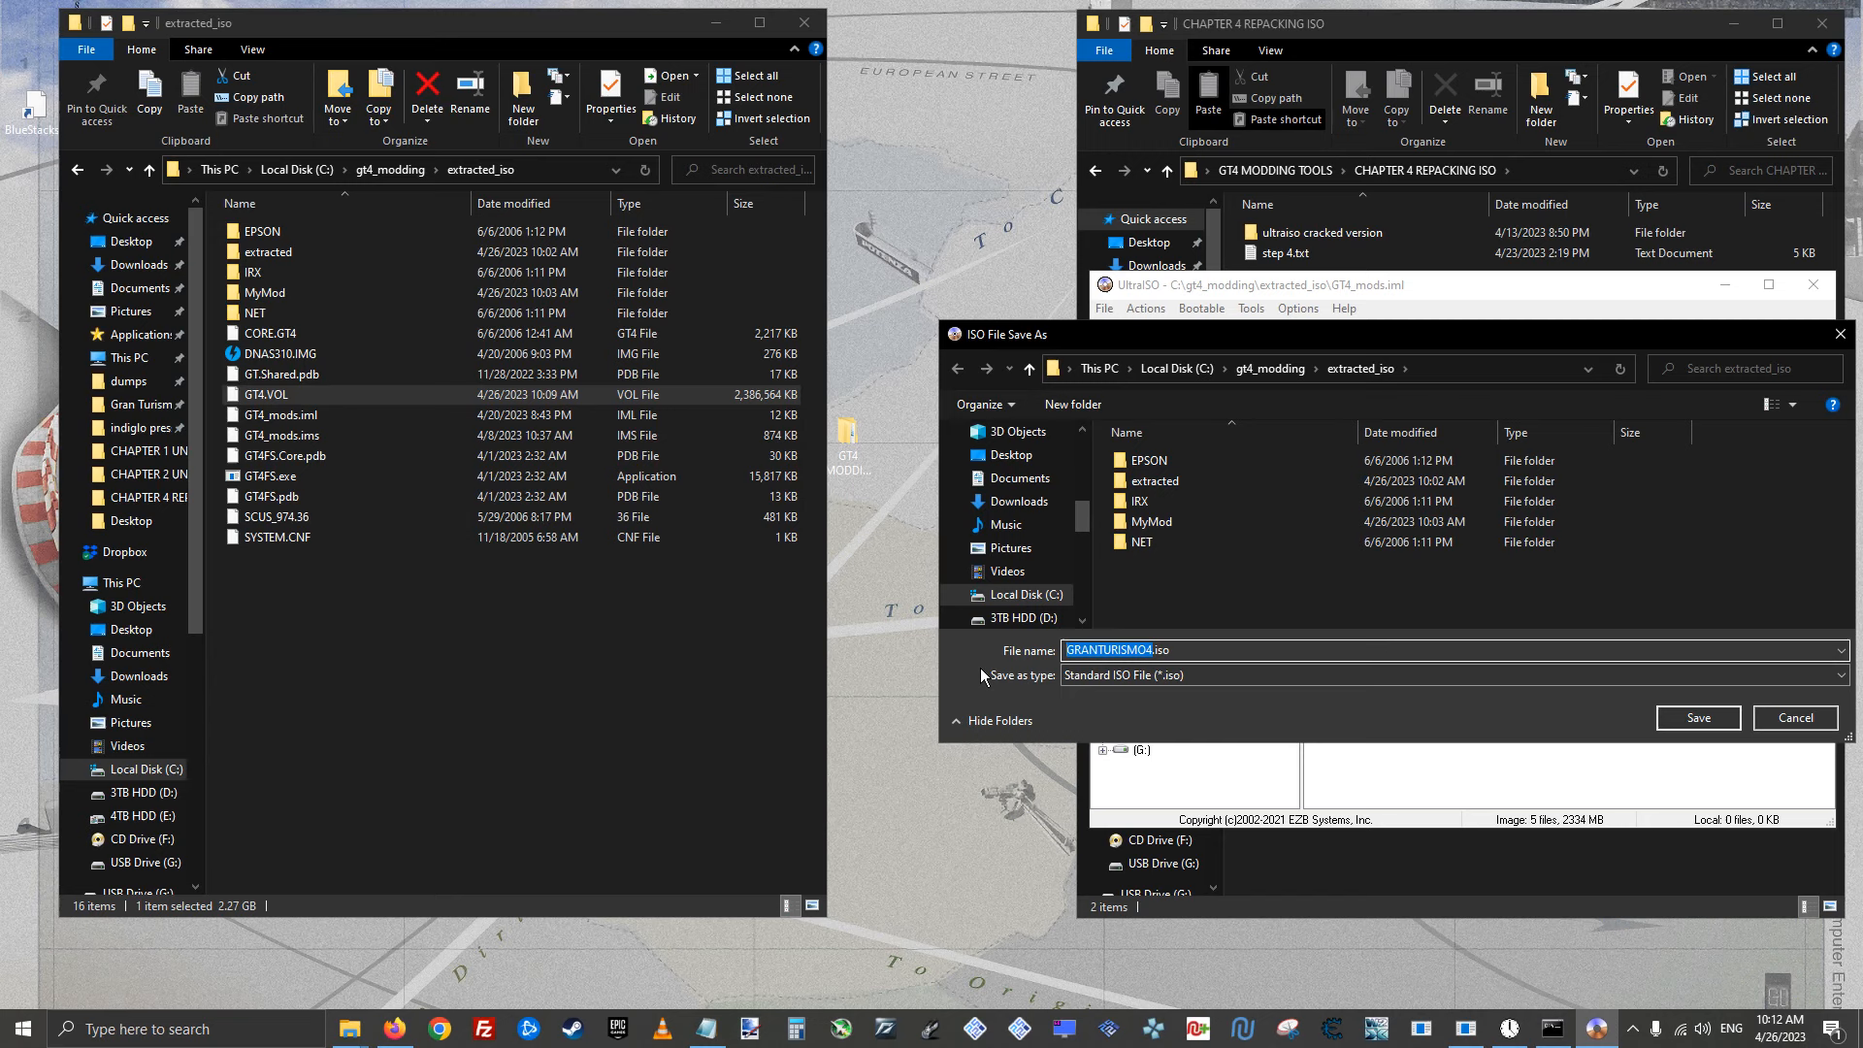
text(gt4 mods)
key(Return)
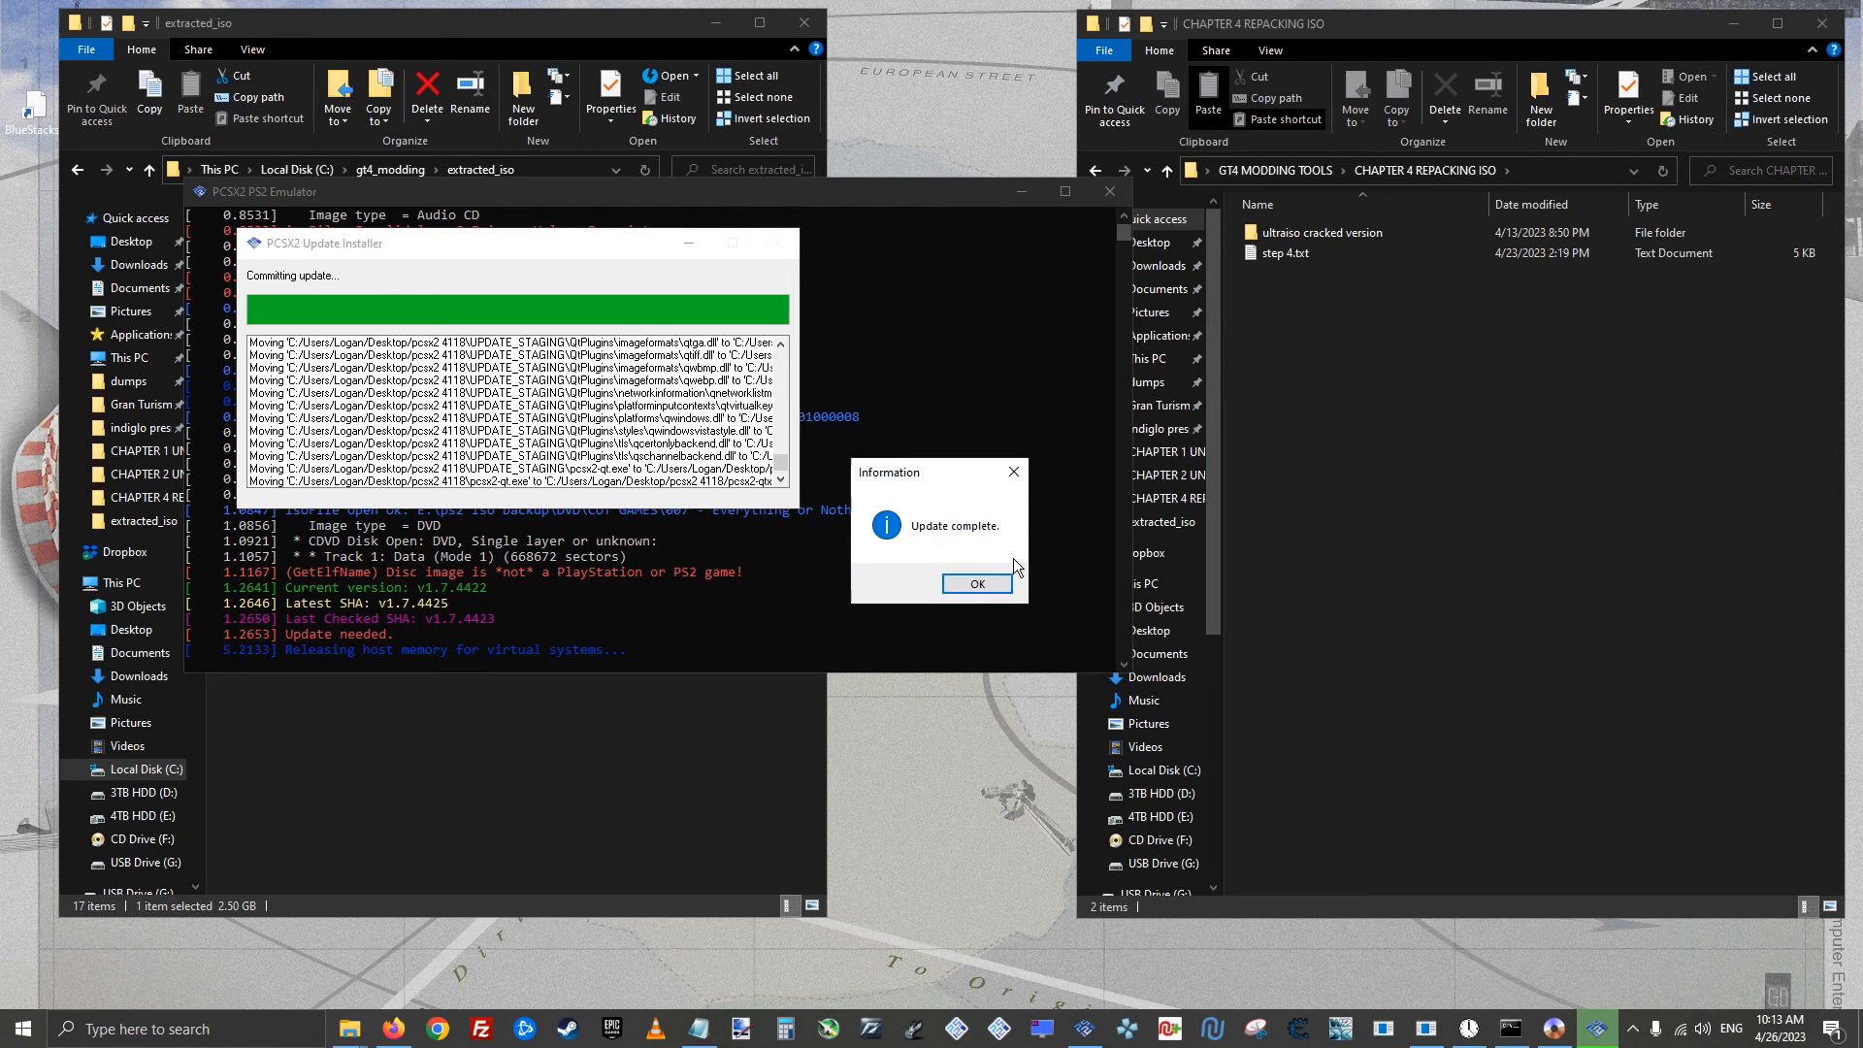
Finish the PCSX2 update and boot gt4 mods.iso from the extracted_iso folder in the emulator
click(978, 584)
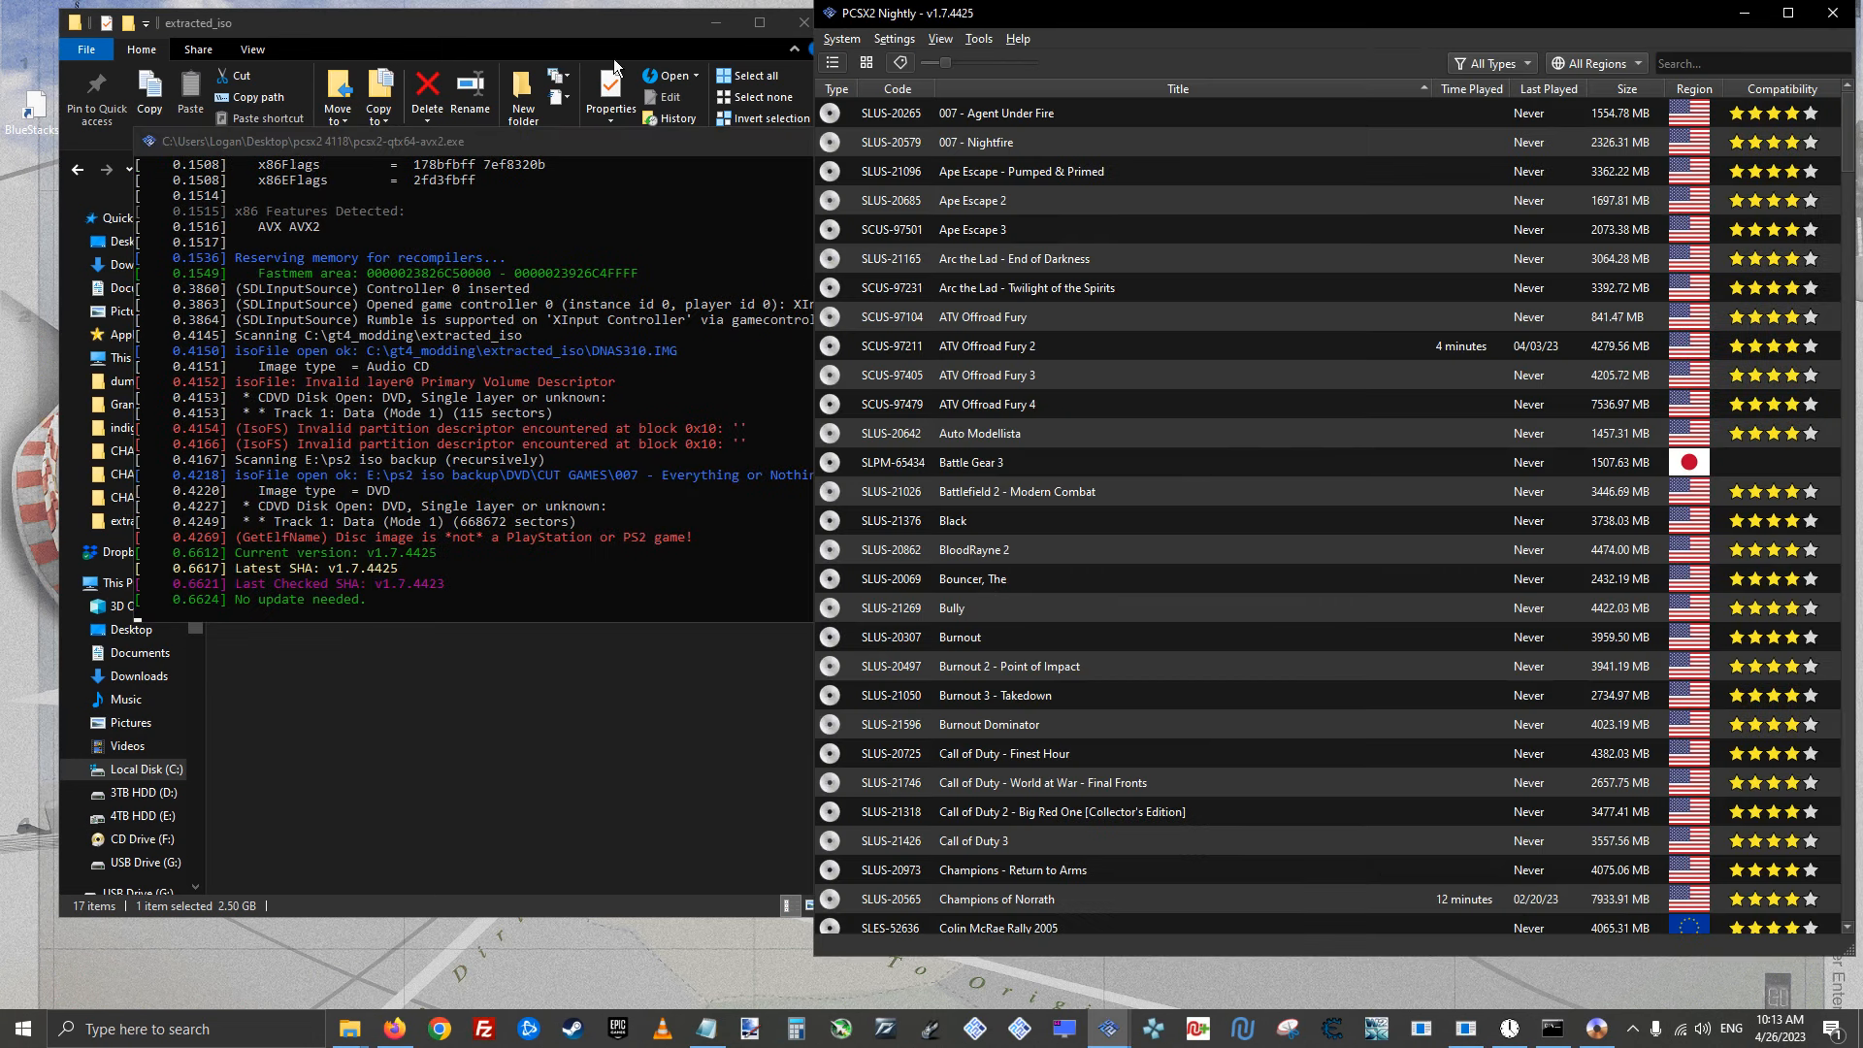
click(608, 62)
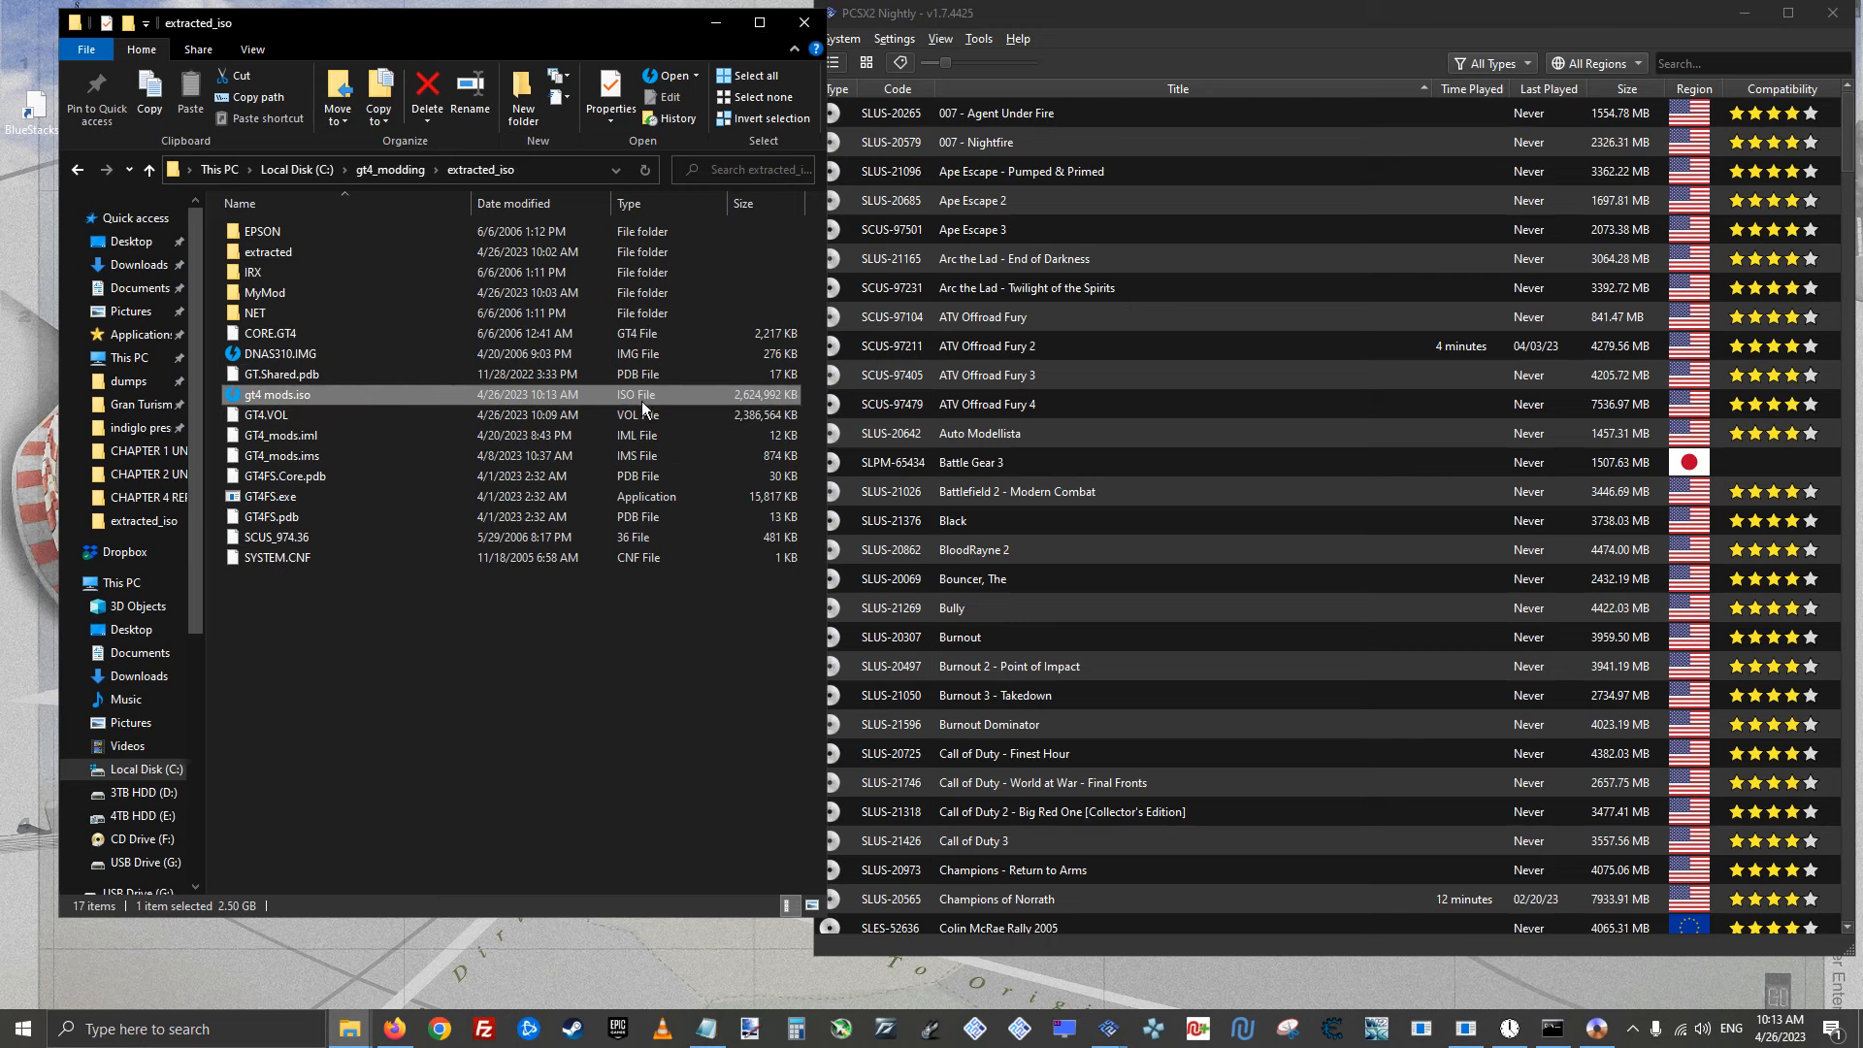
scroll(1172, 290, down, 15)
scroll(1185, 487, down, 18)
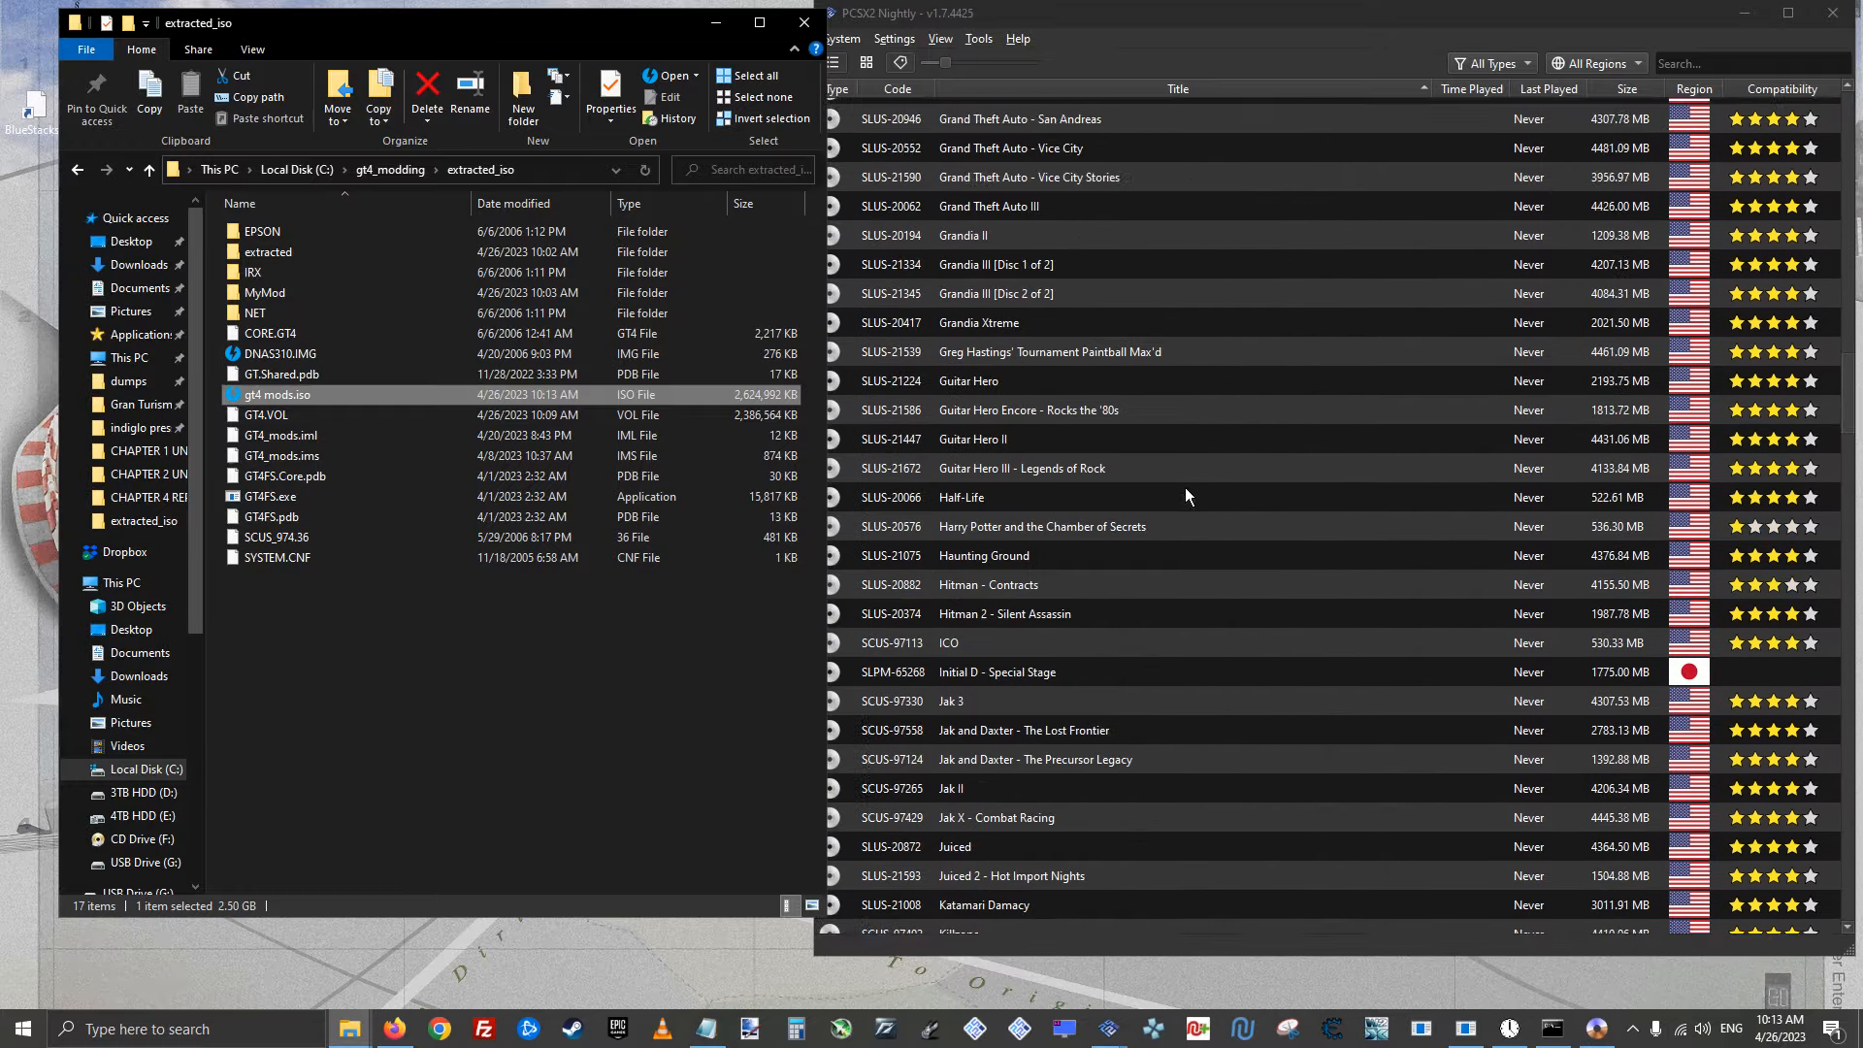
scroll(1186, 489, up, 18)
scroll(1204, 503, up, 15)
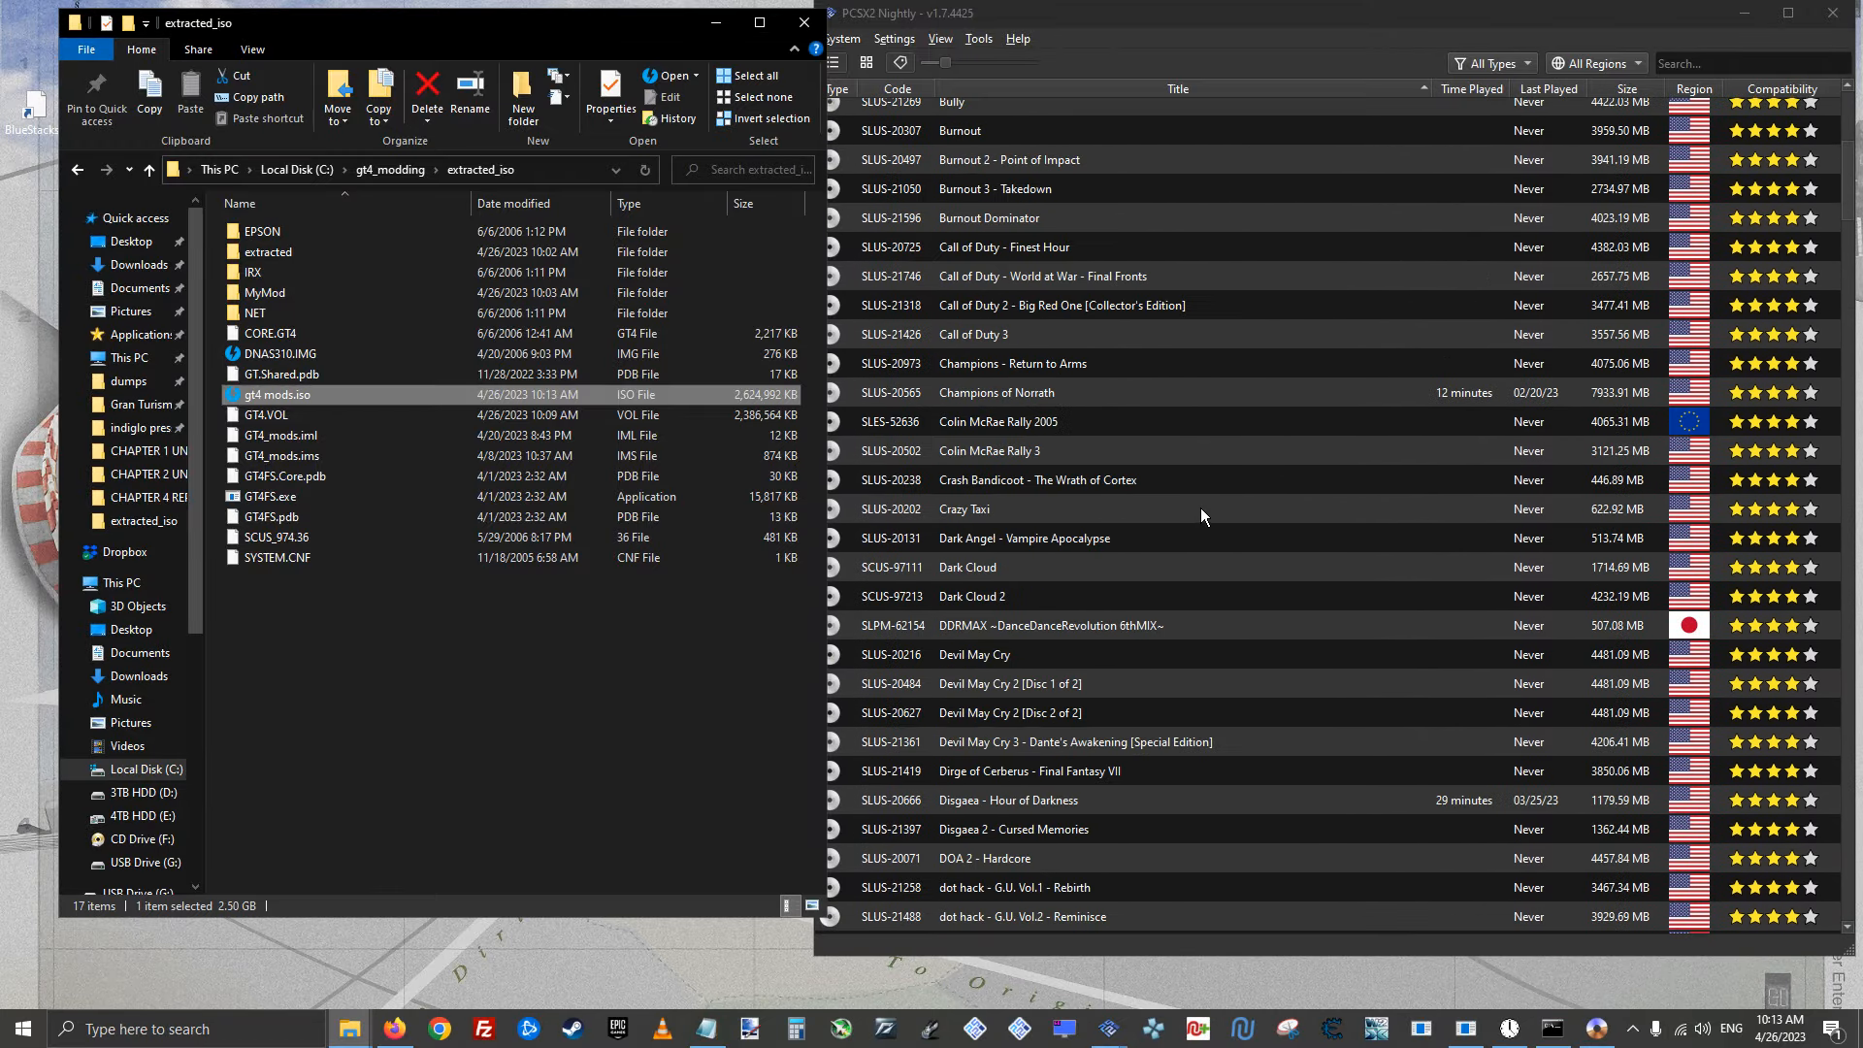
drag(361, 396, 1371, 503)
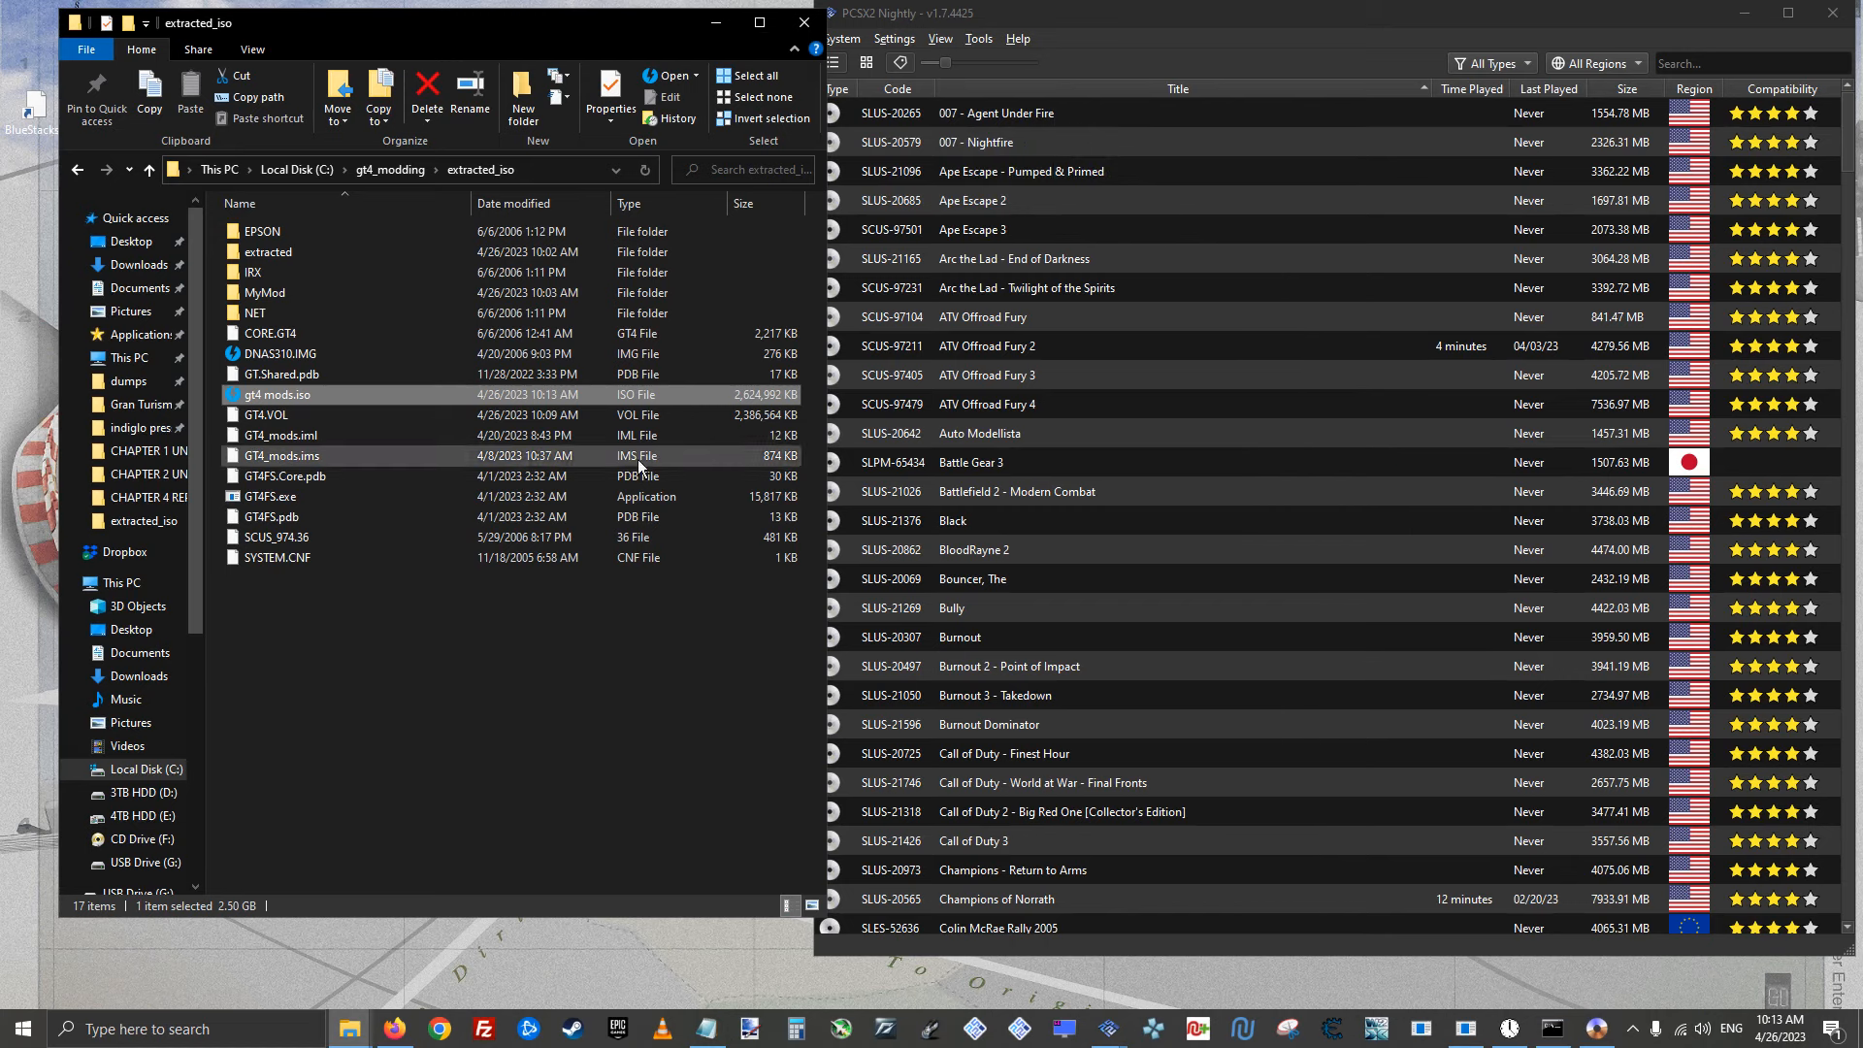
drag(477, 398, 1295, 411)
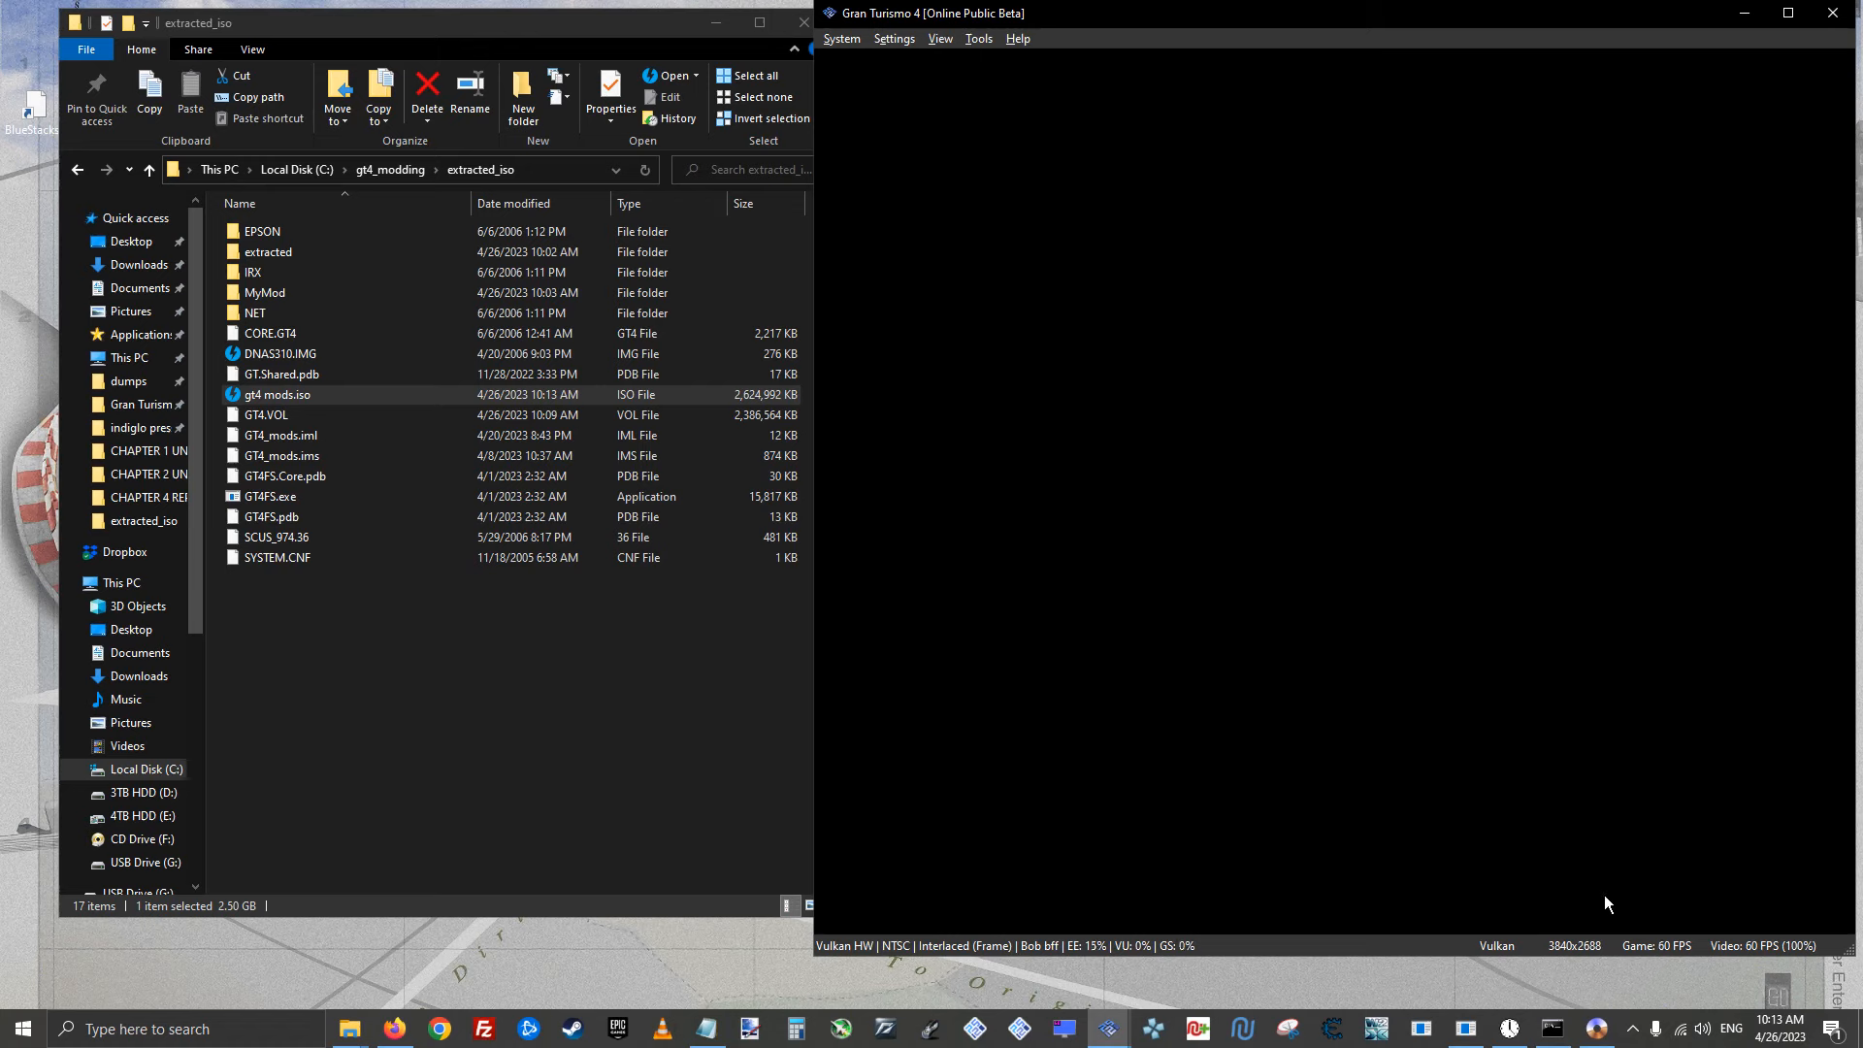
Look through the application levels in the Windows Volume Mixer and close it
right_click(1702, 1029)
click(1710, 911)
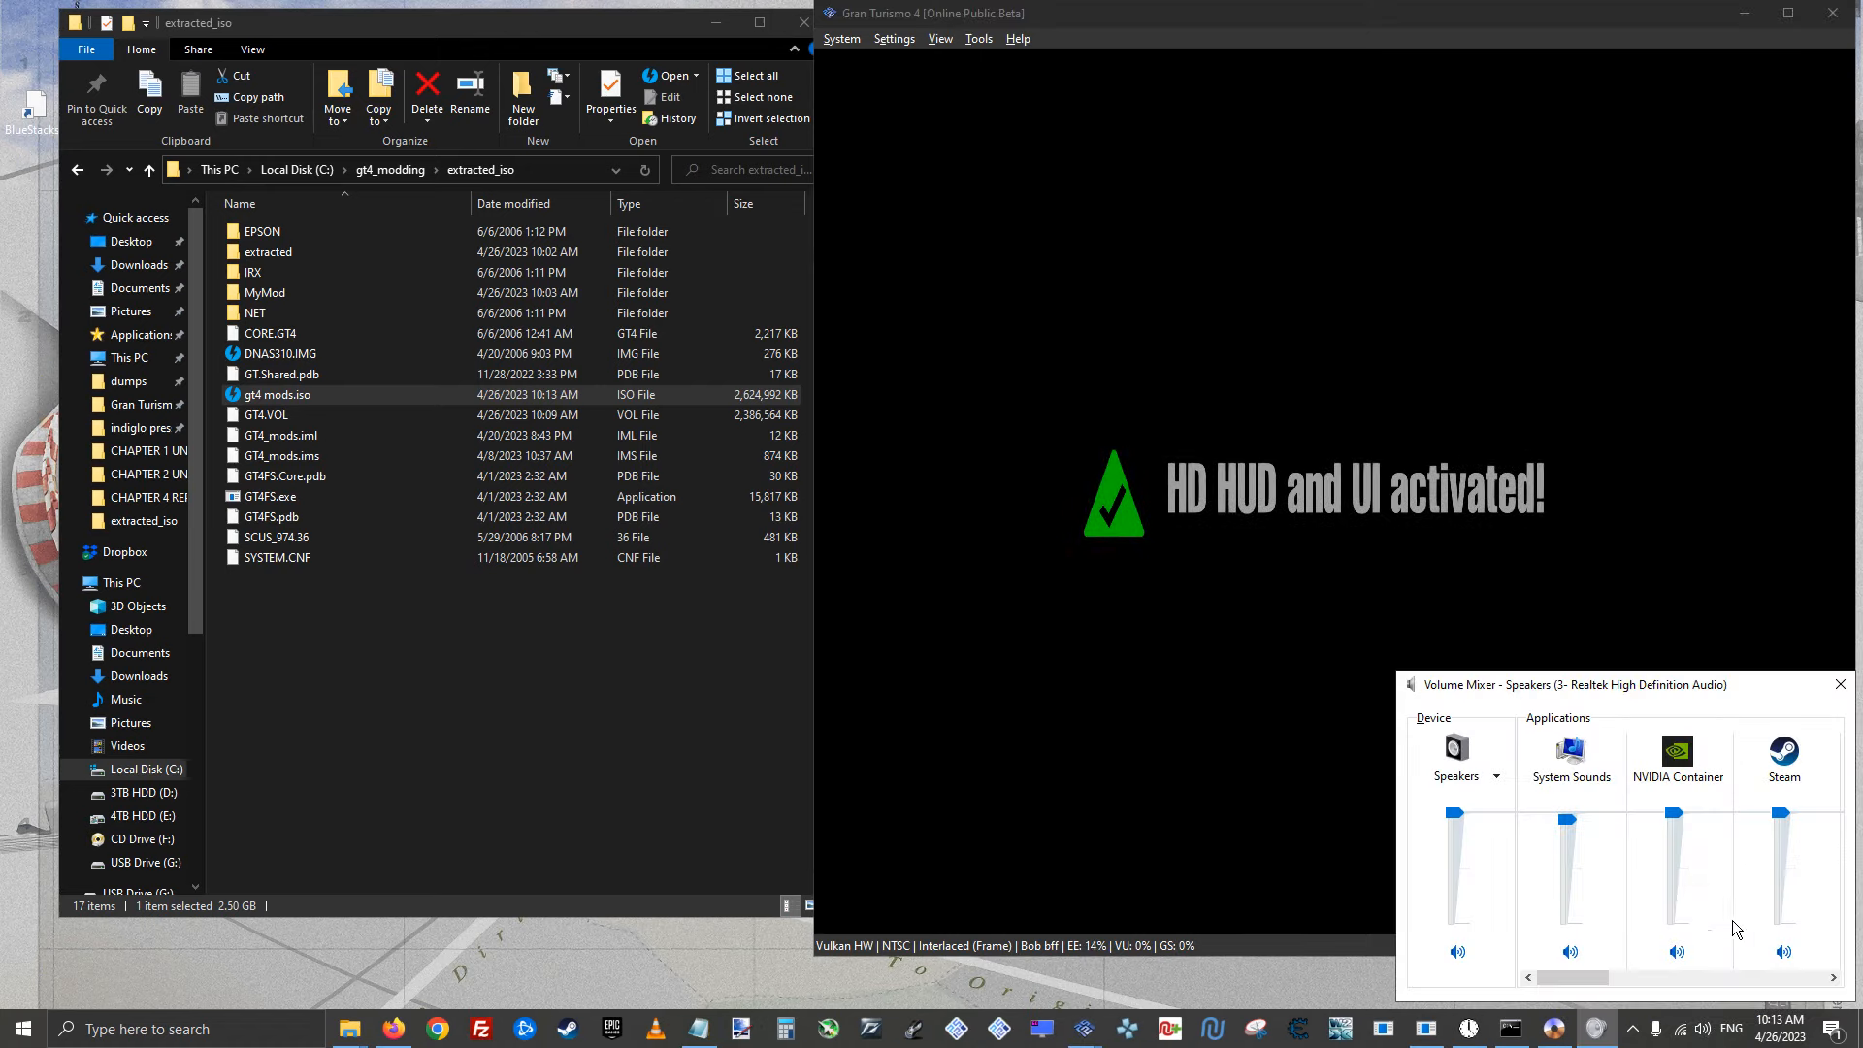
drag(1671, 986, 1786, 972)
click(1840, 684)
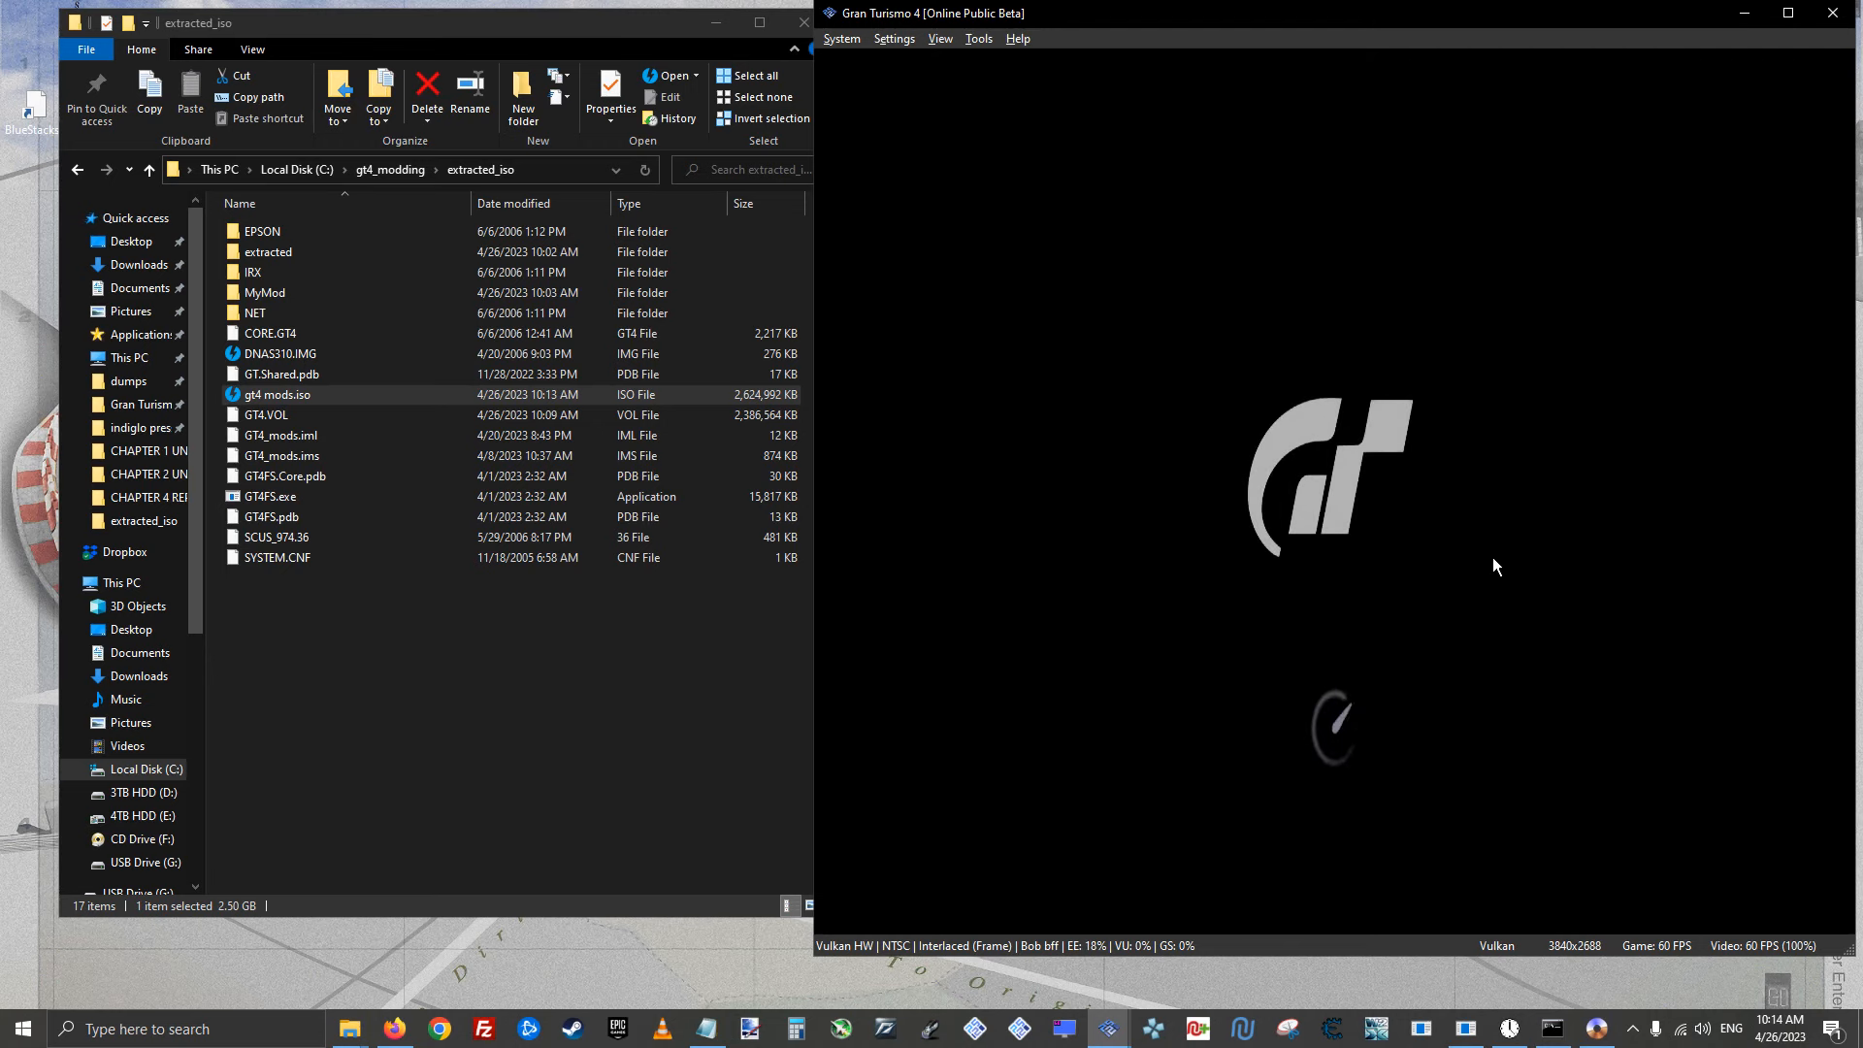
Go from the game's world map through the Japanese Showroom and Acura to the Tune Shop
key(Right)
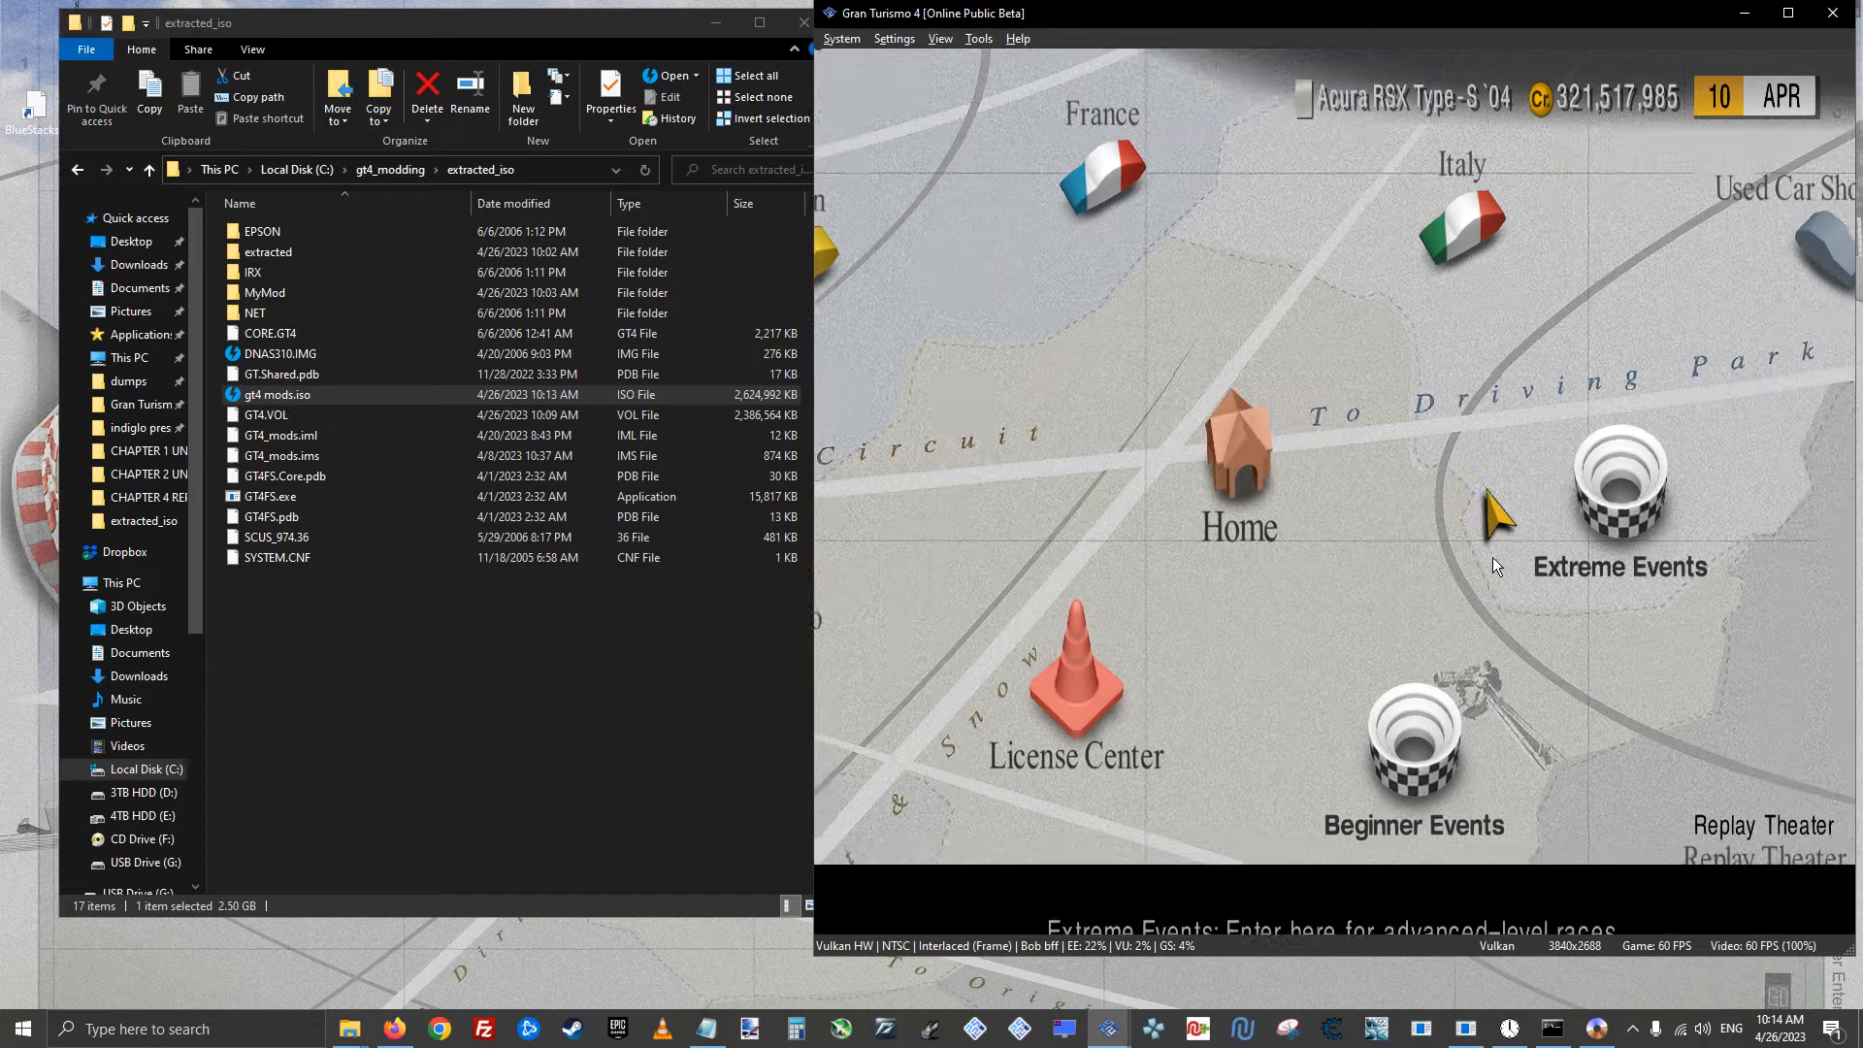
key(Right)
key(Down)
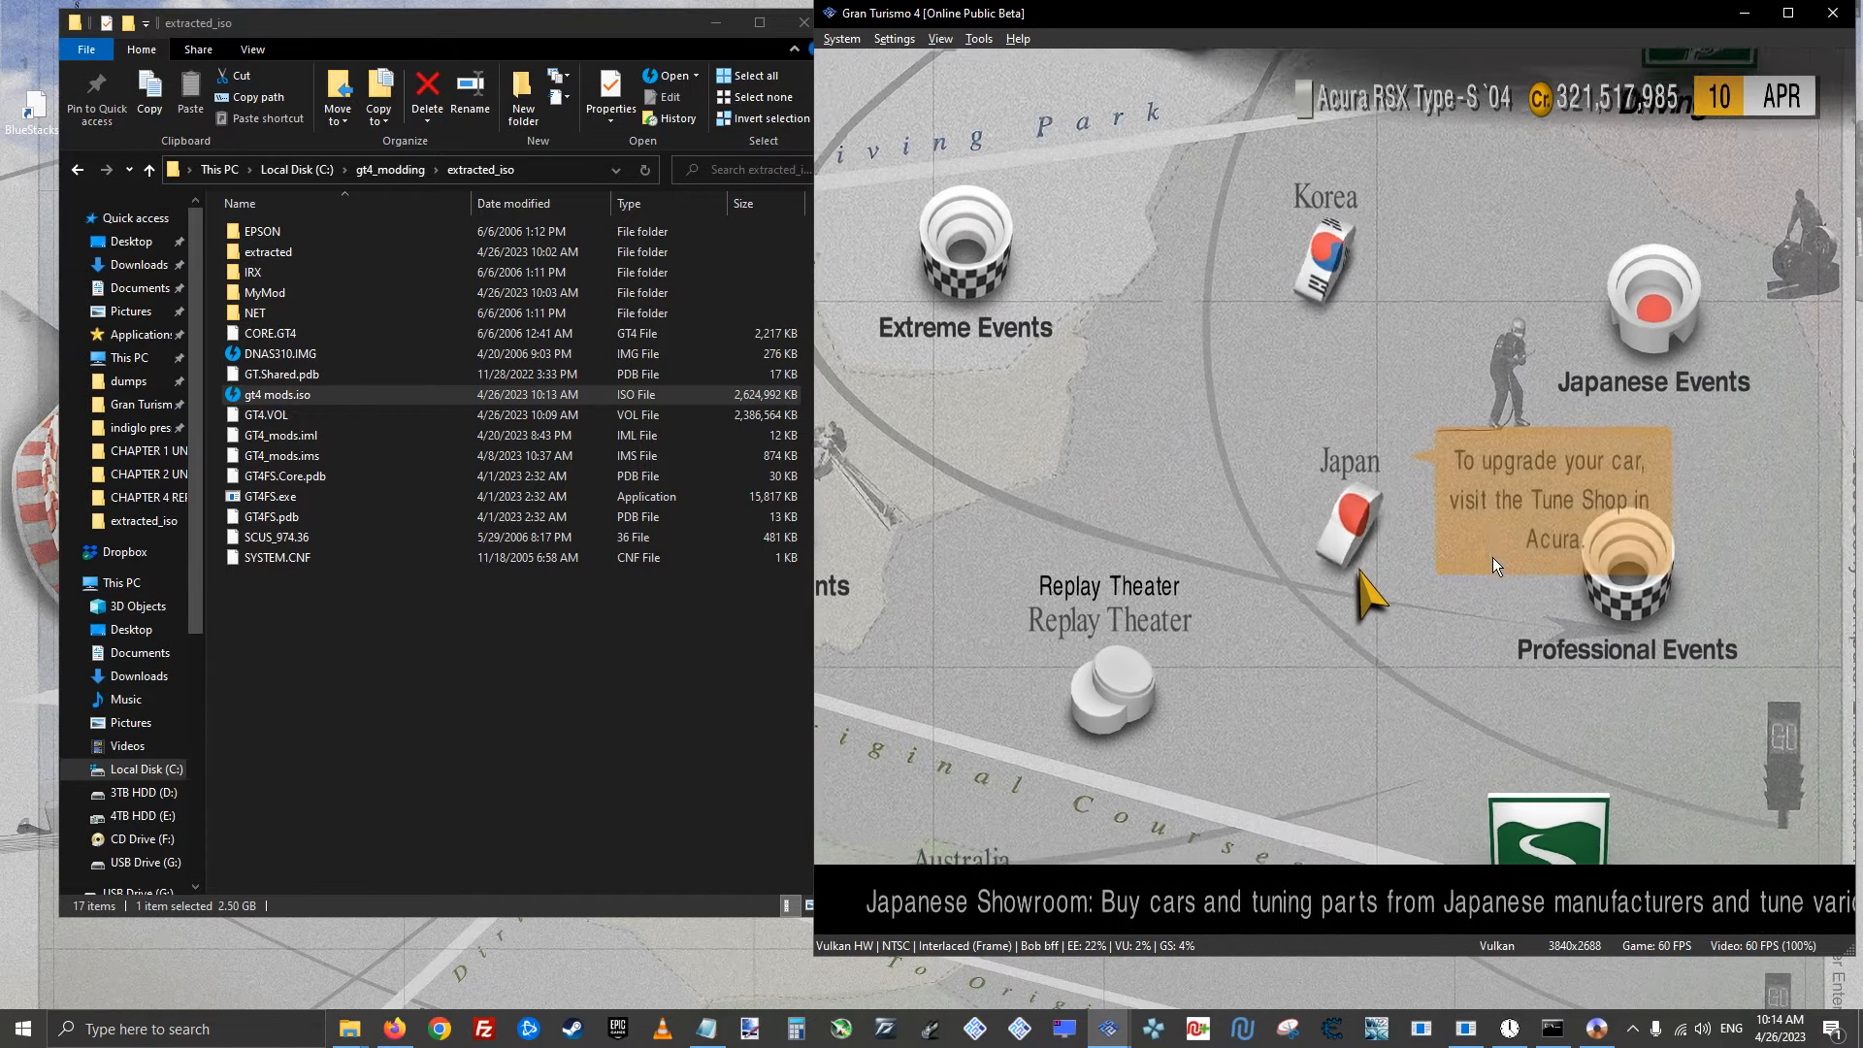
key(Return)
key(Right)
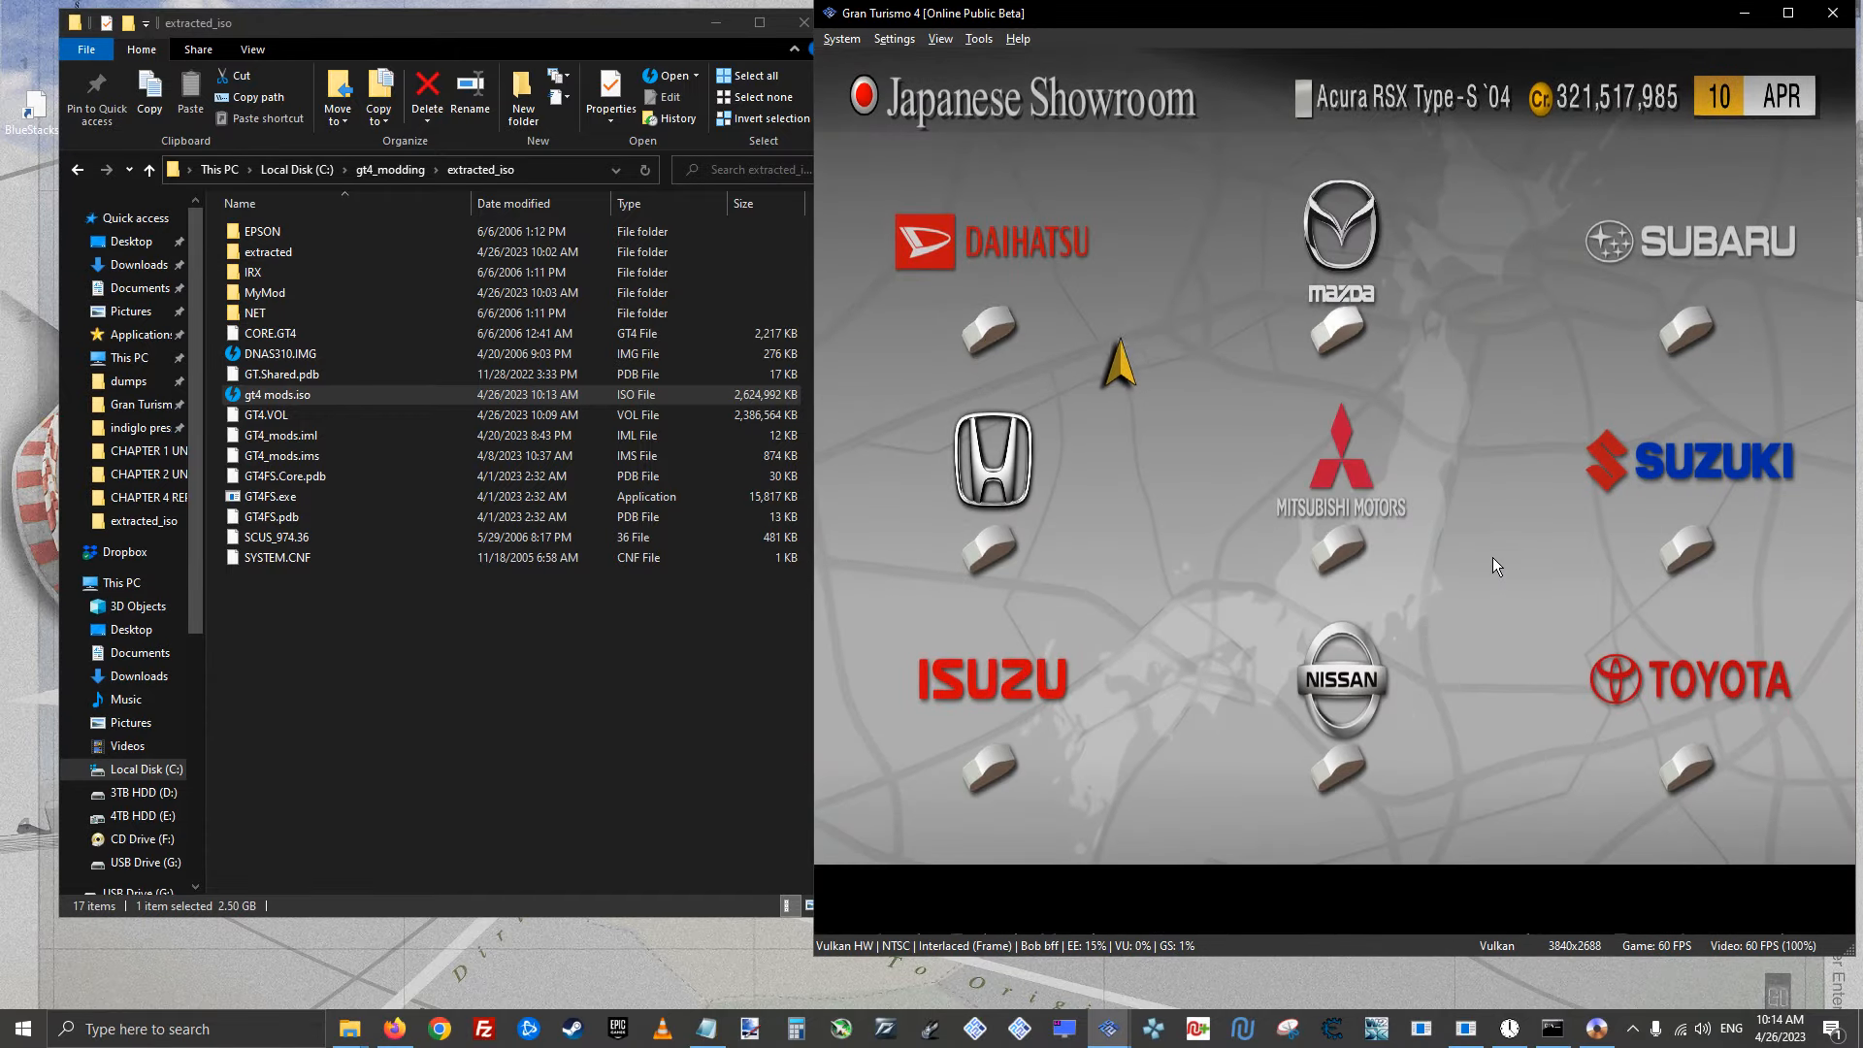
key(Right)
key(Right)
key(Return)
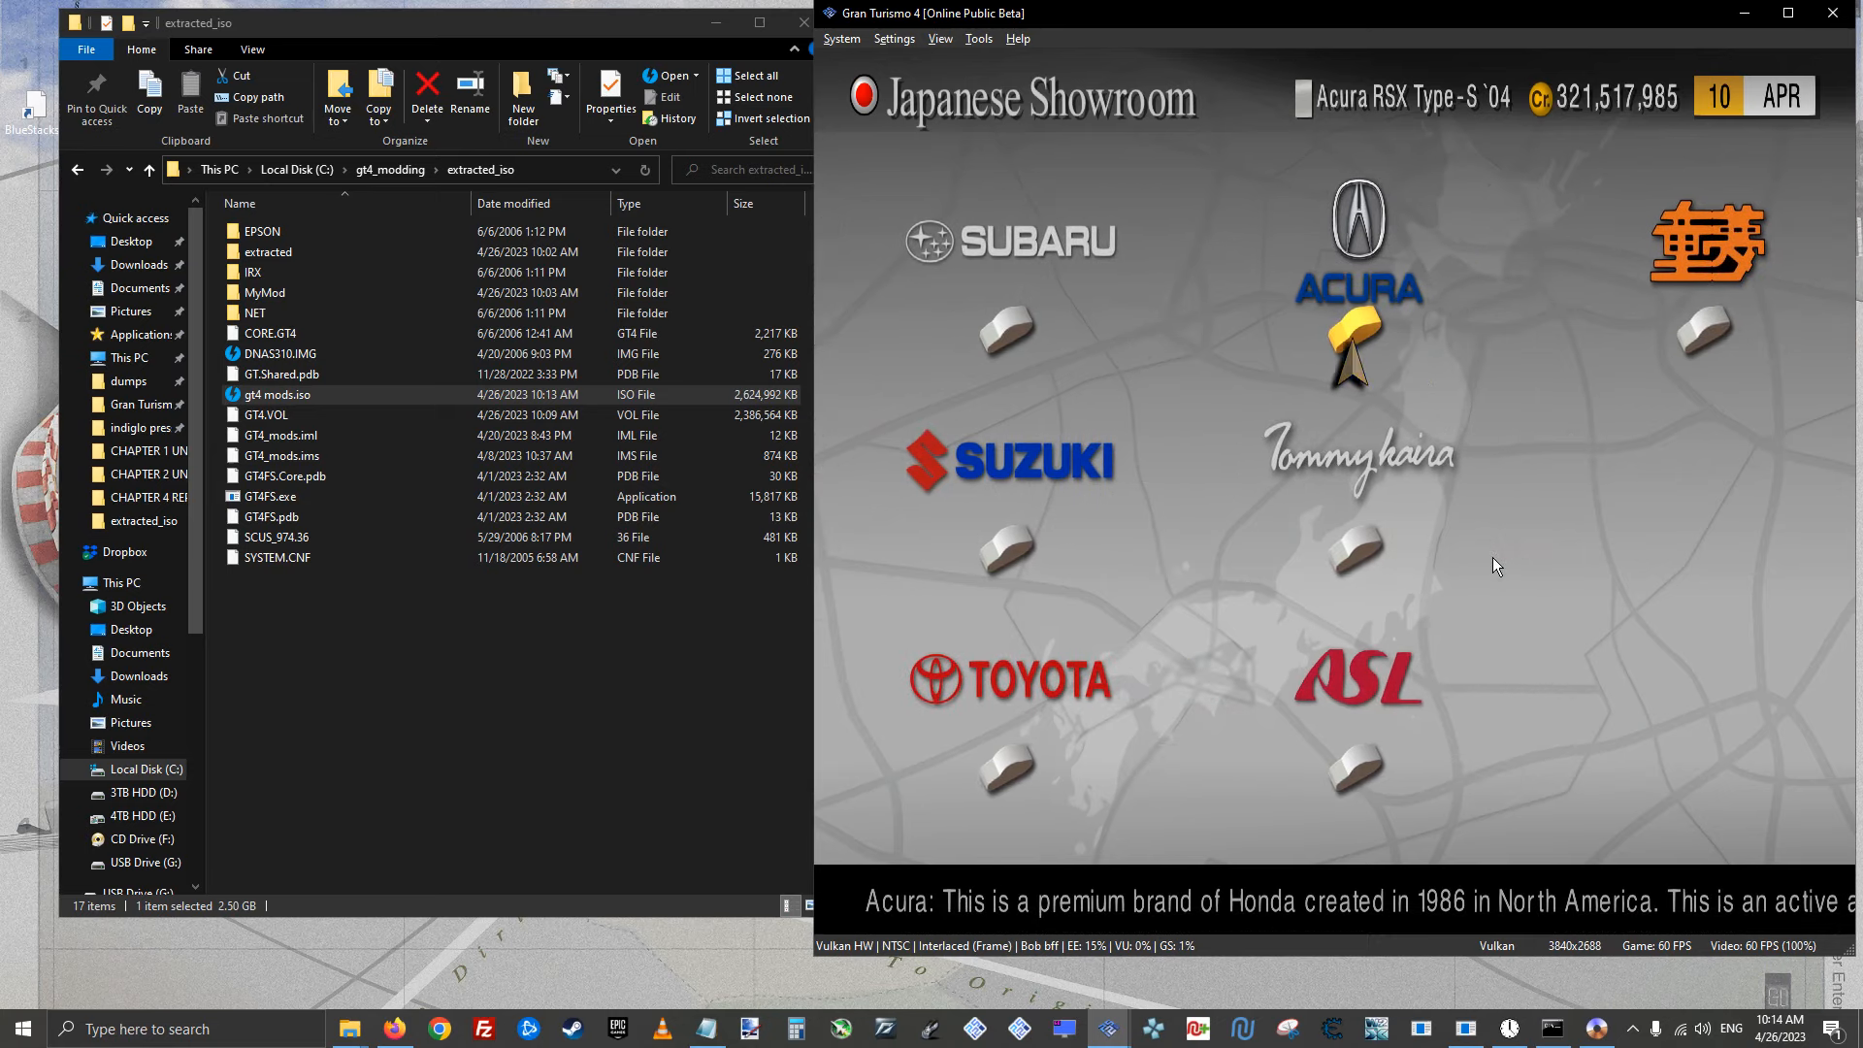
key(Right)
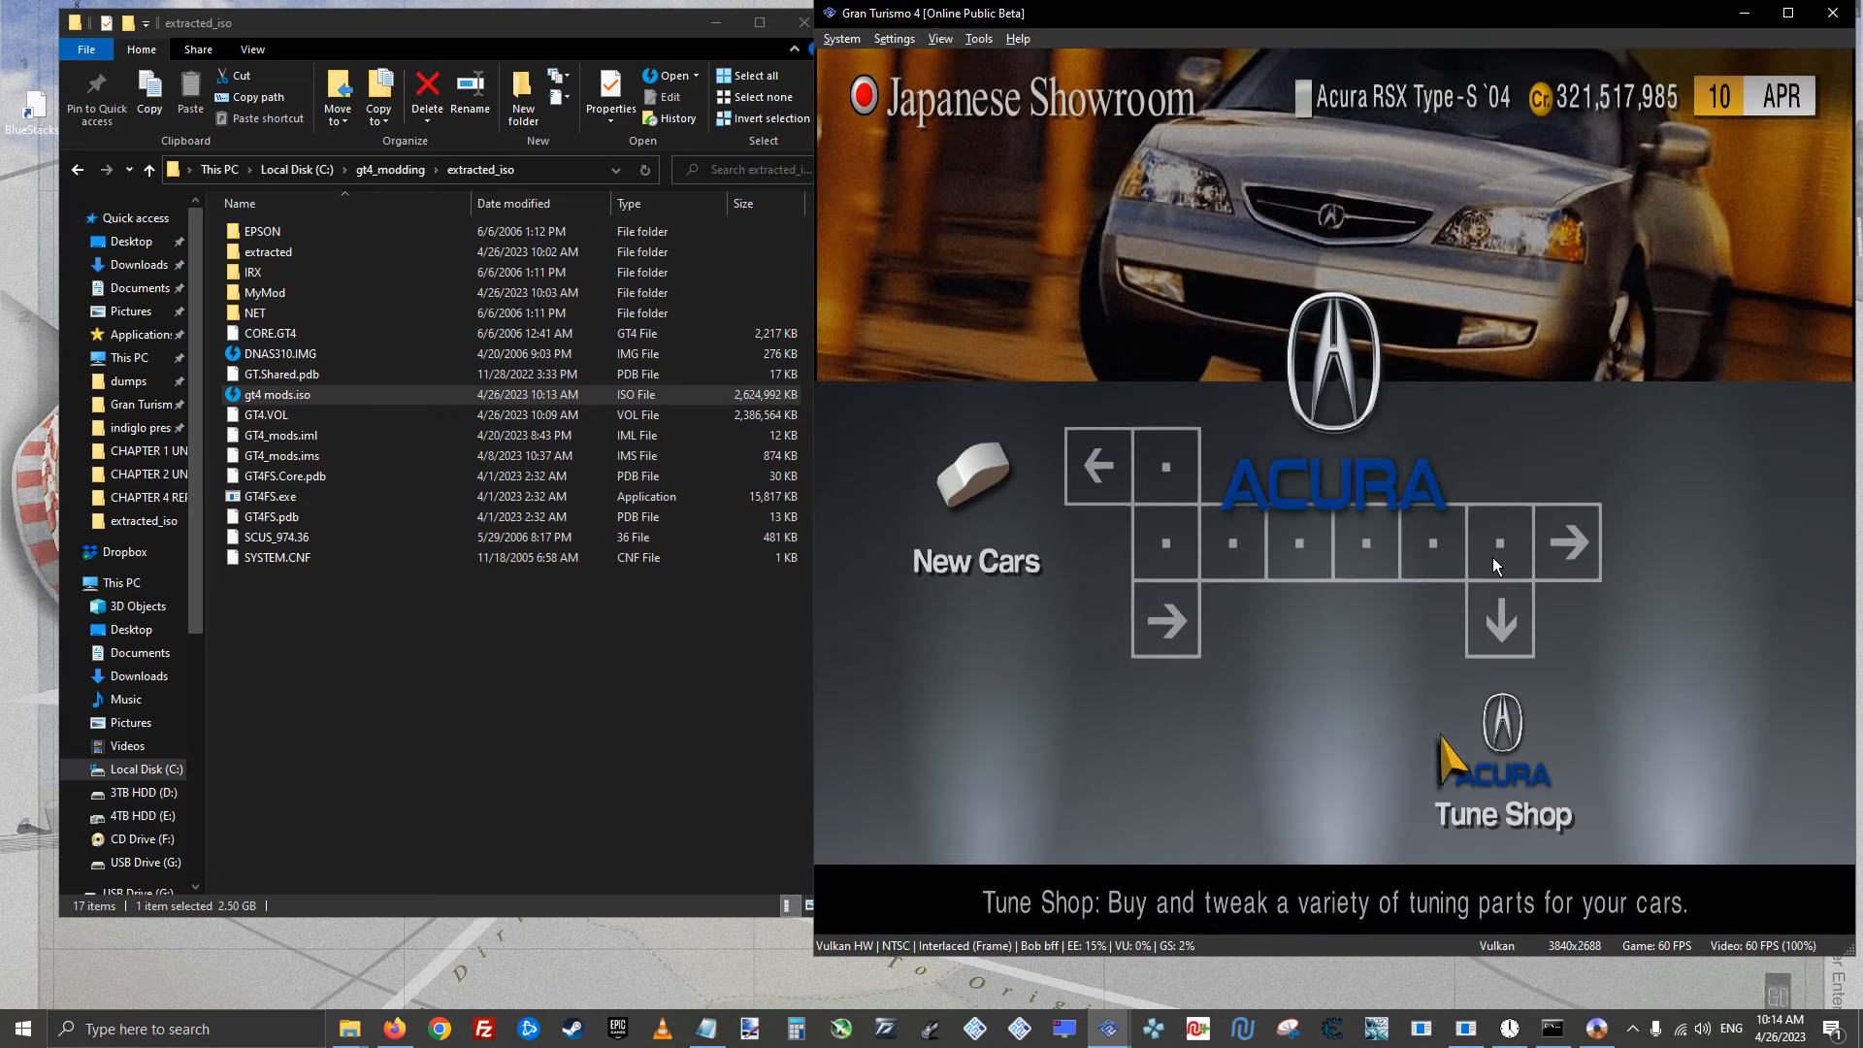
key(Return)
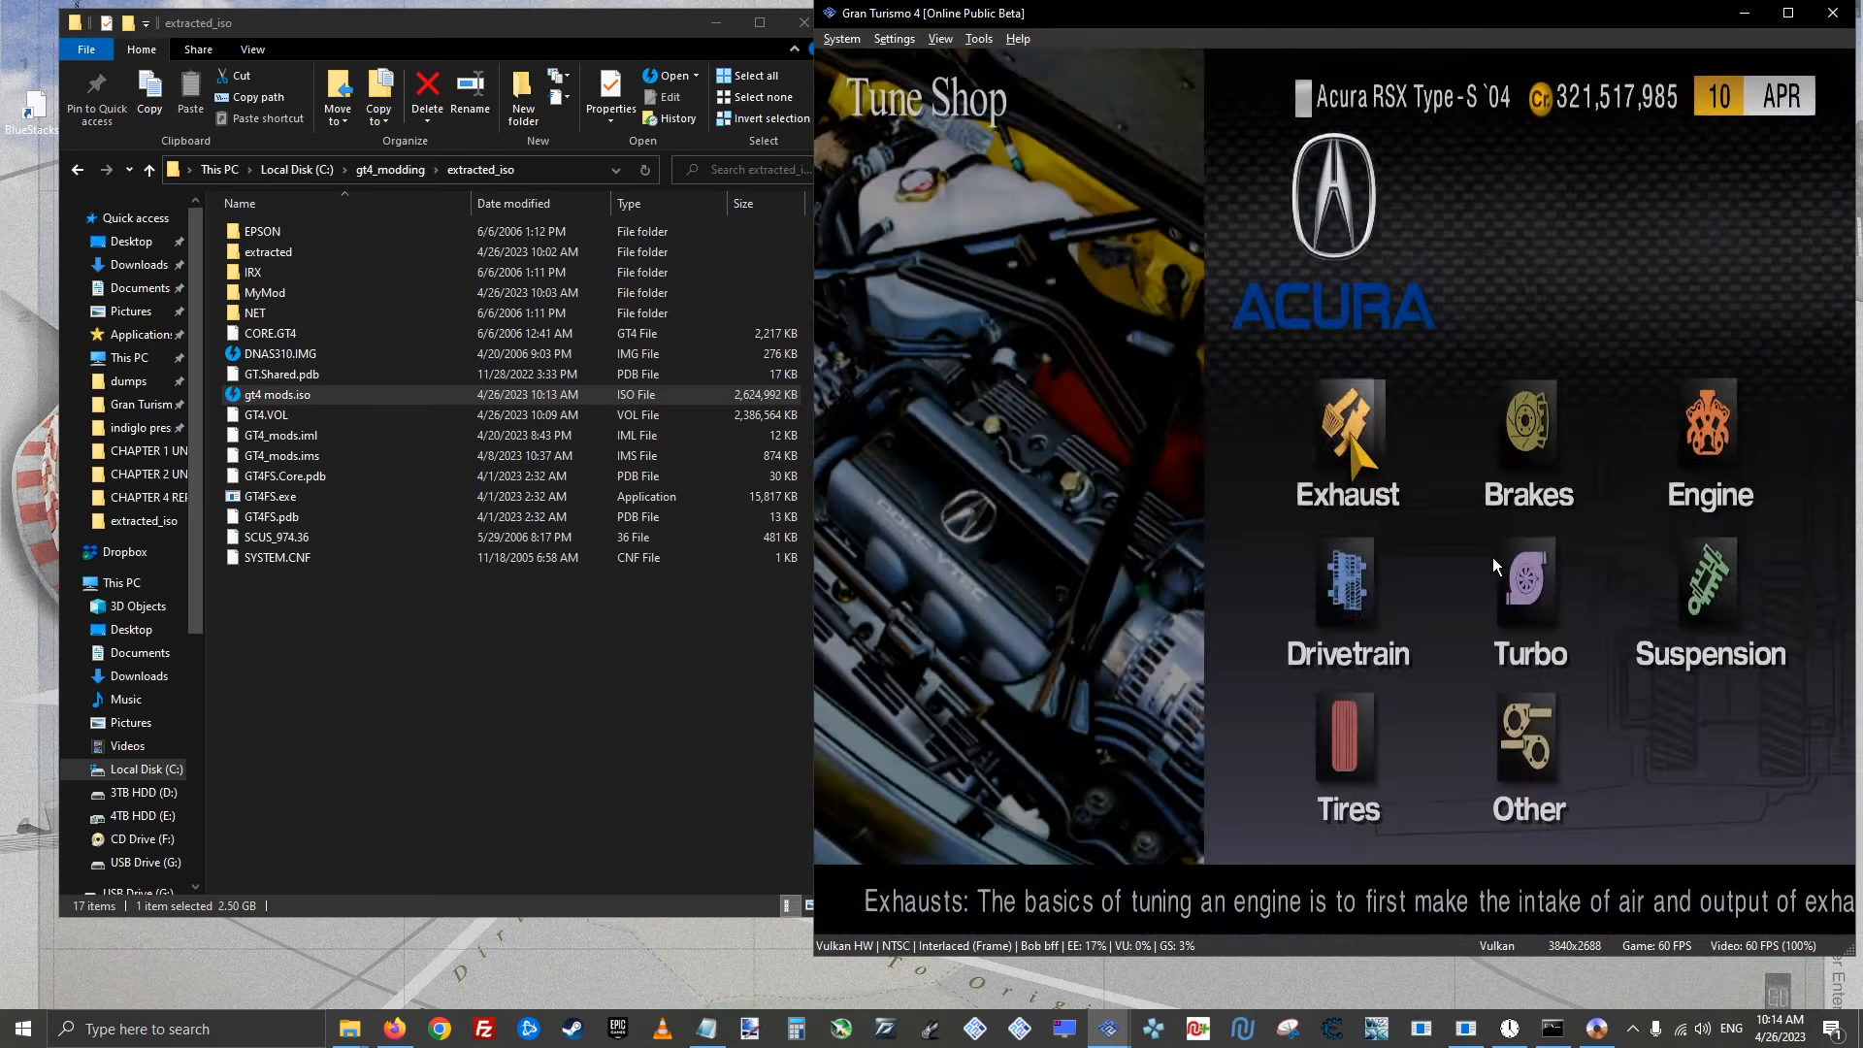
Check the modded price of the Nitrous part in the Tune Shop's Engine category and close the running game
key(Right)
key(Right)
key(Return)
key(Right)
key(Right)
key(Right)
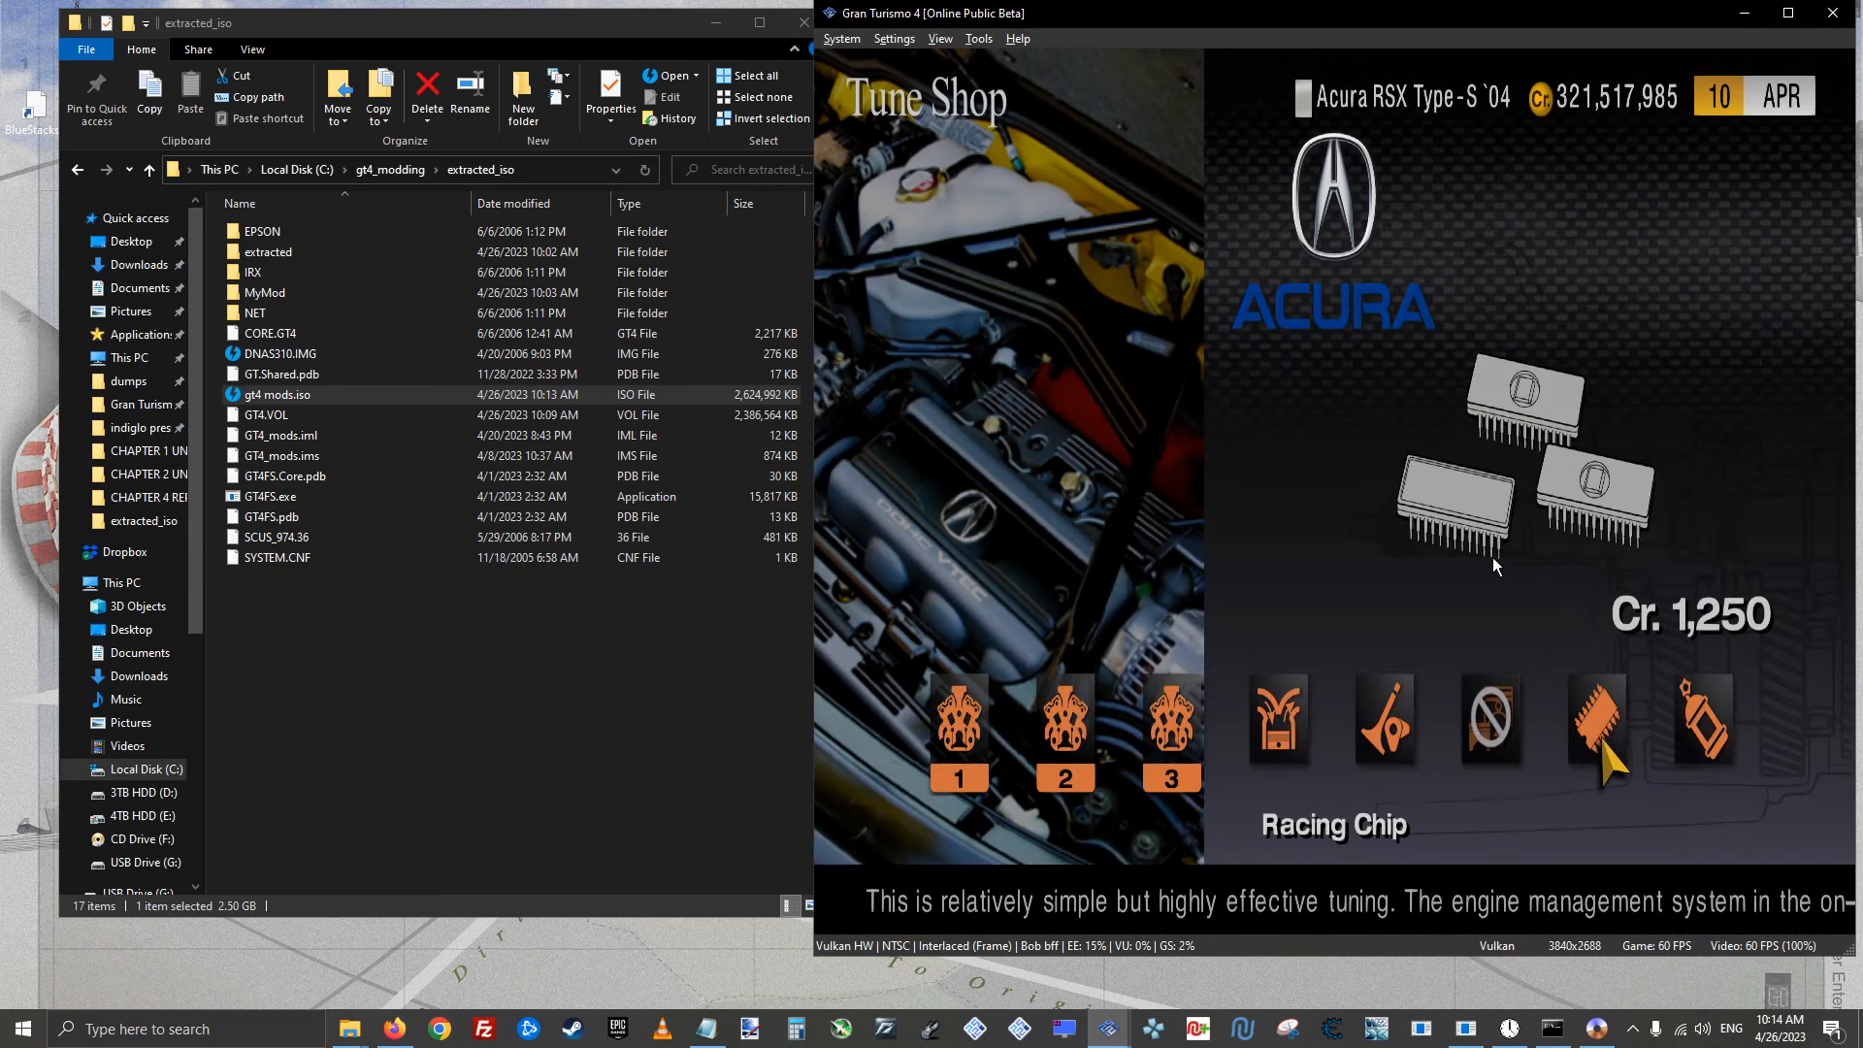
key(Right)
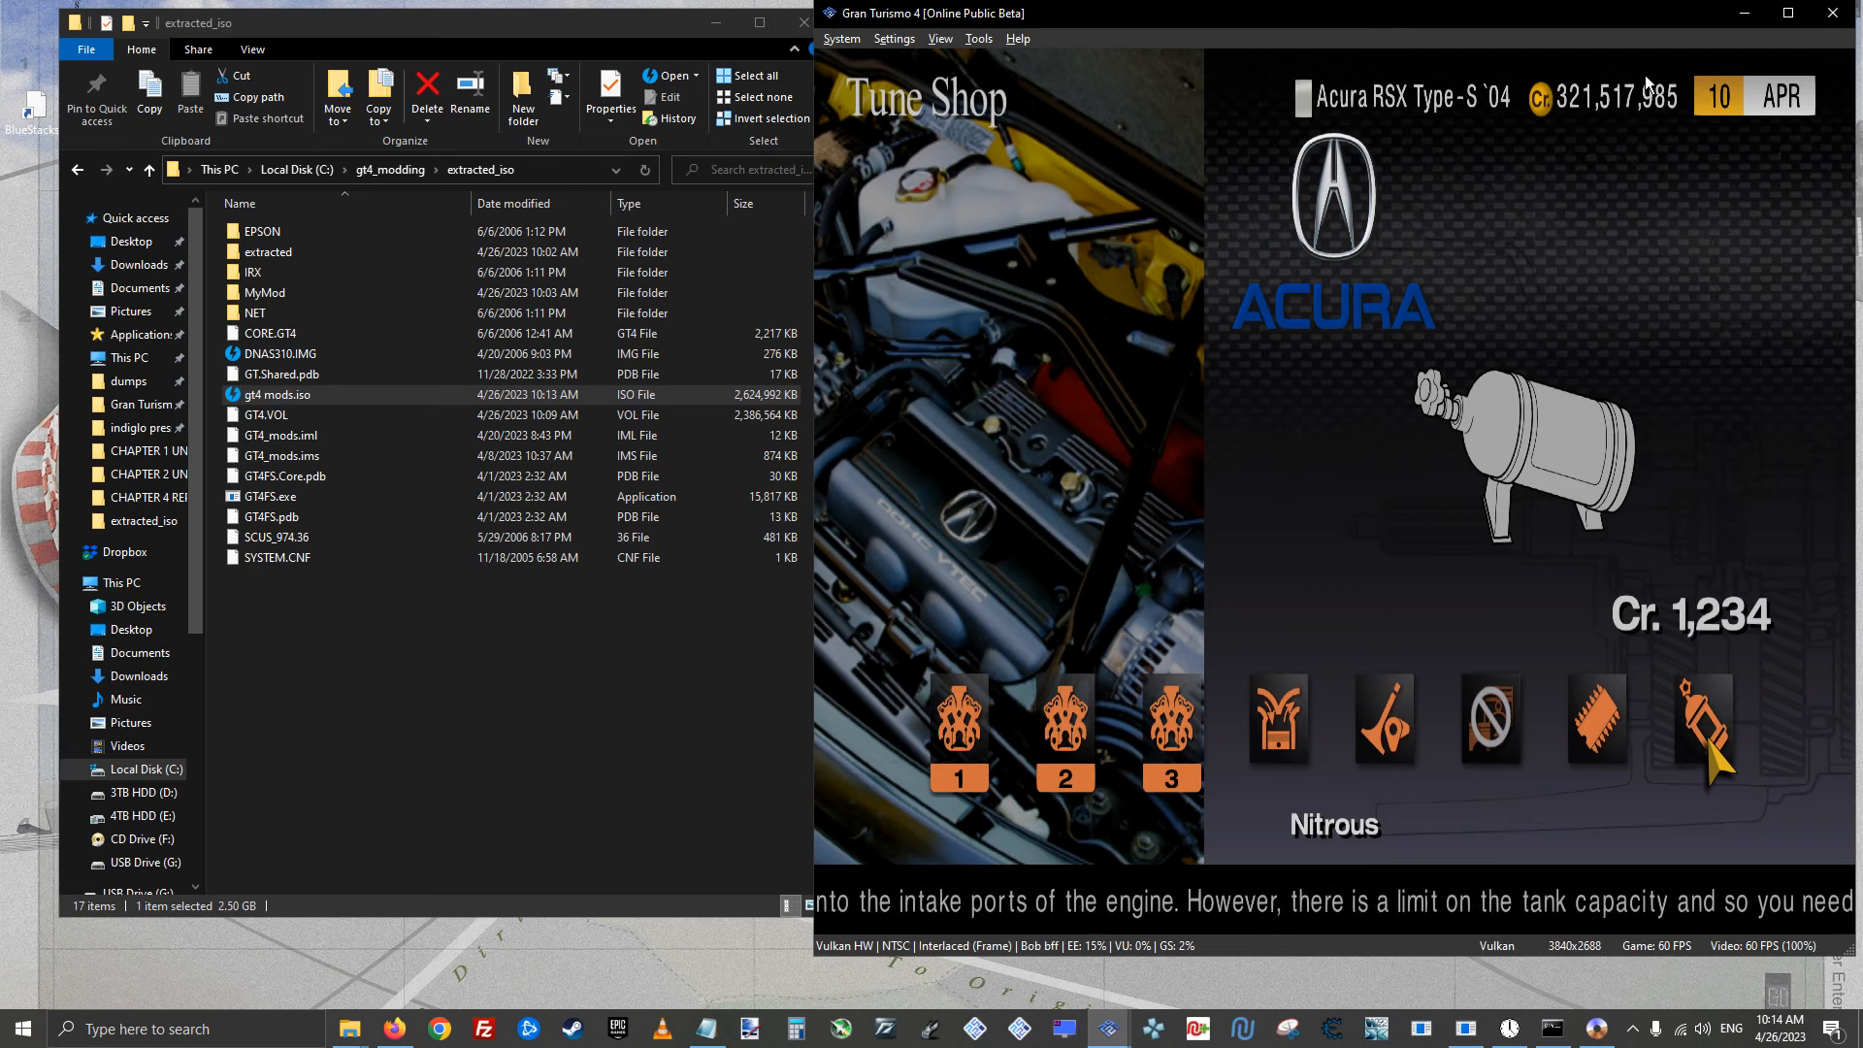
click(1830, 16)
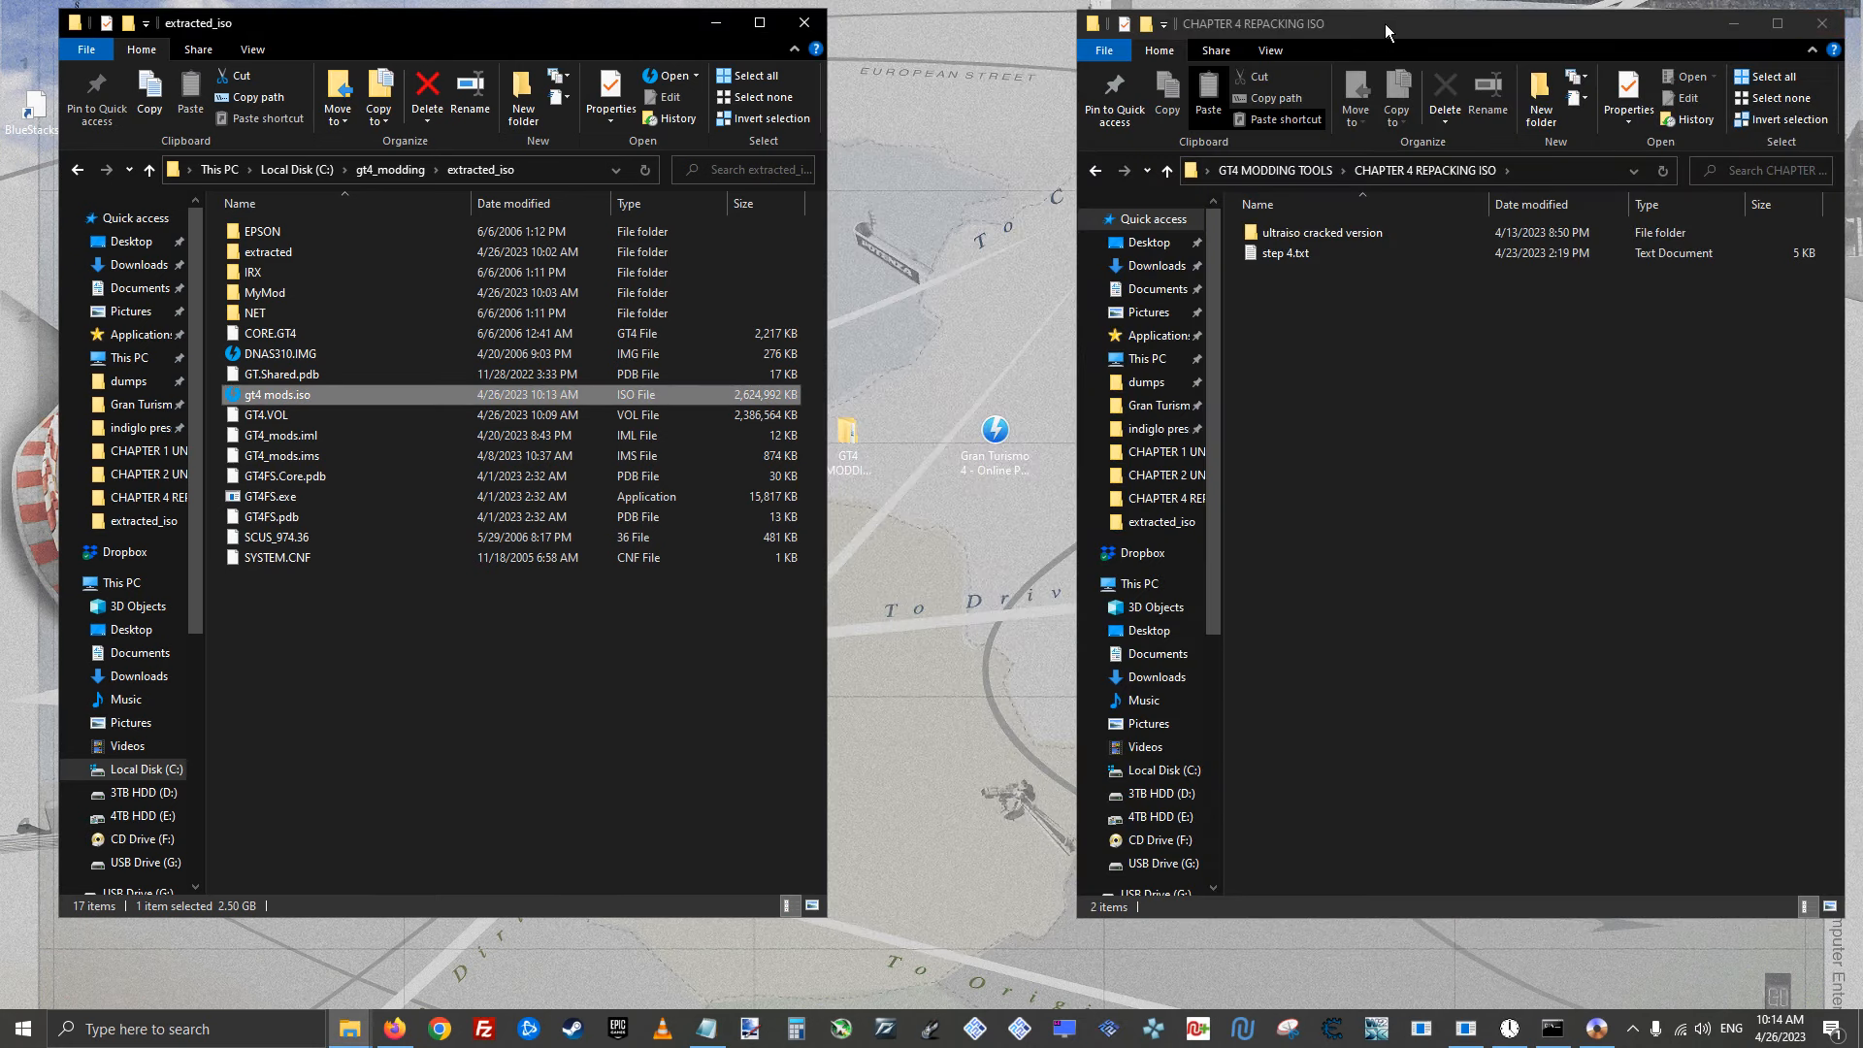
In the Spec Database Editor's NOS table, set the Price of no_acura_rsx_s_04_b to 9999
click(1384, 23)
click(1466, 1029)
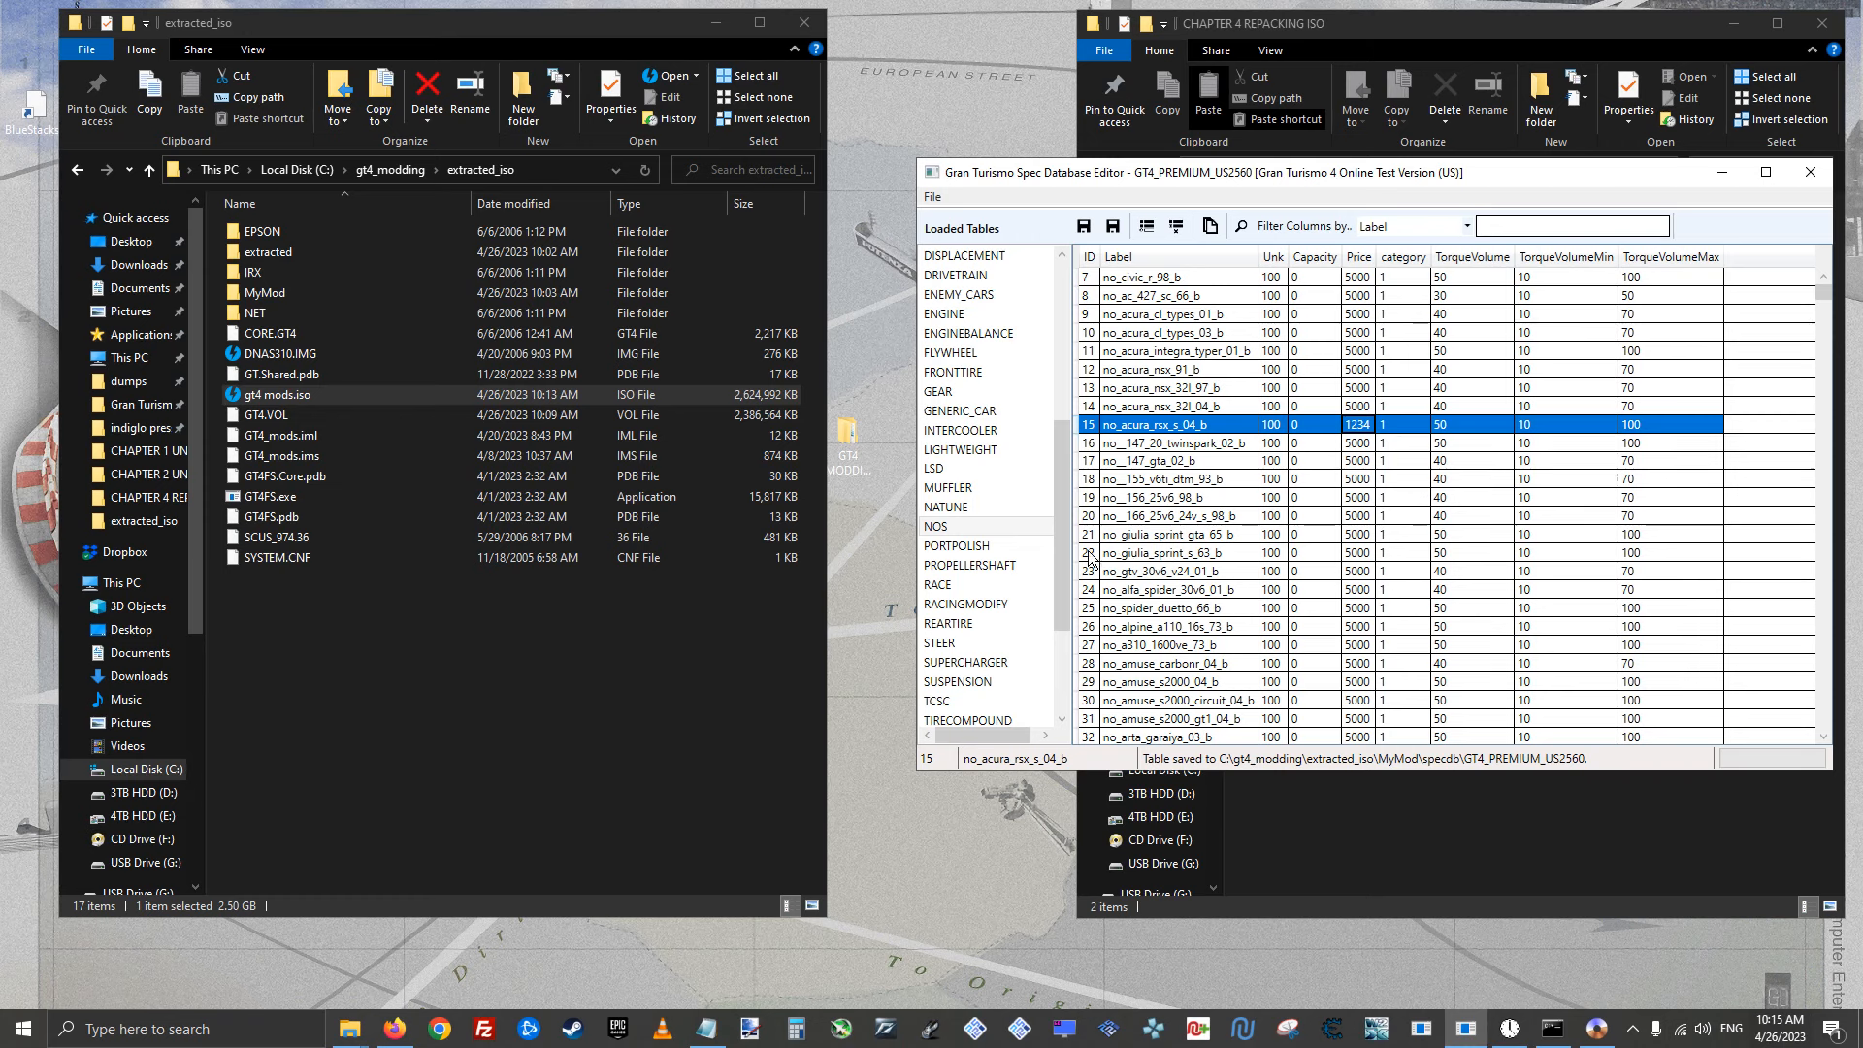
drag(1066, 563, 1050, 673)
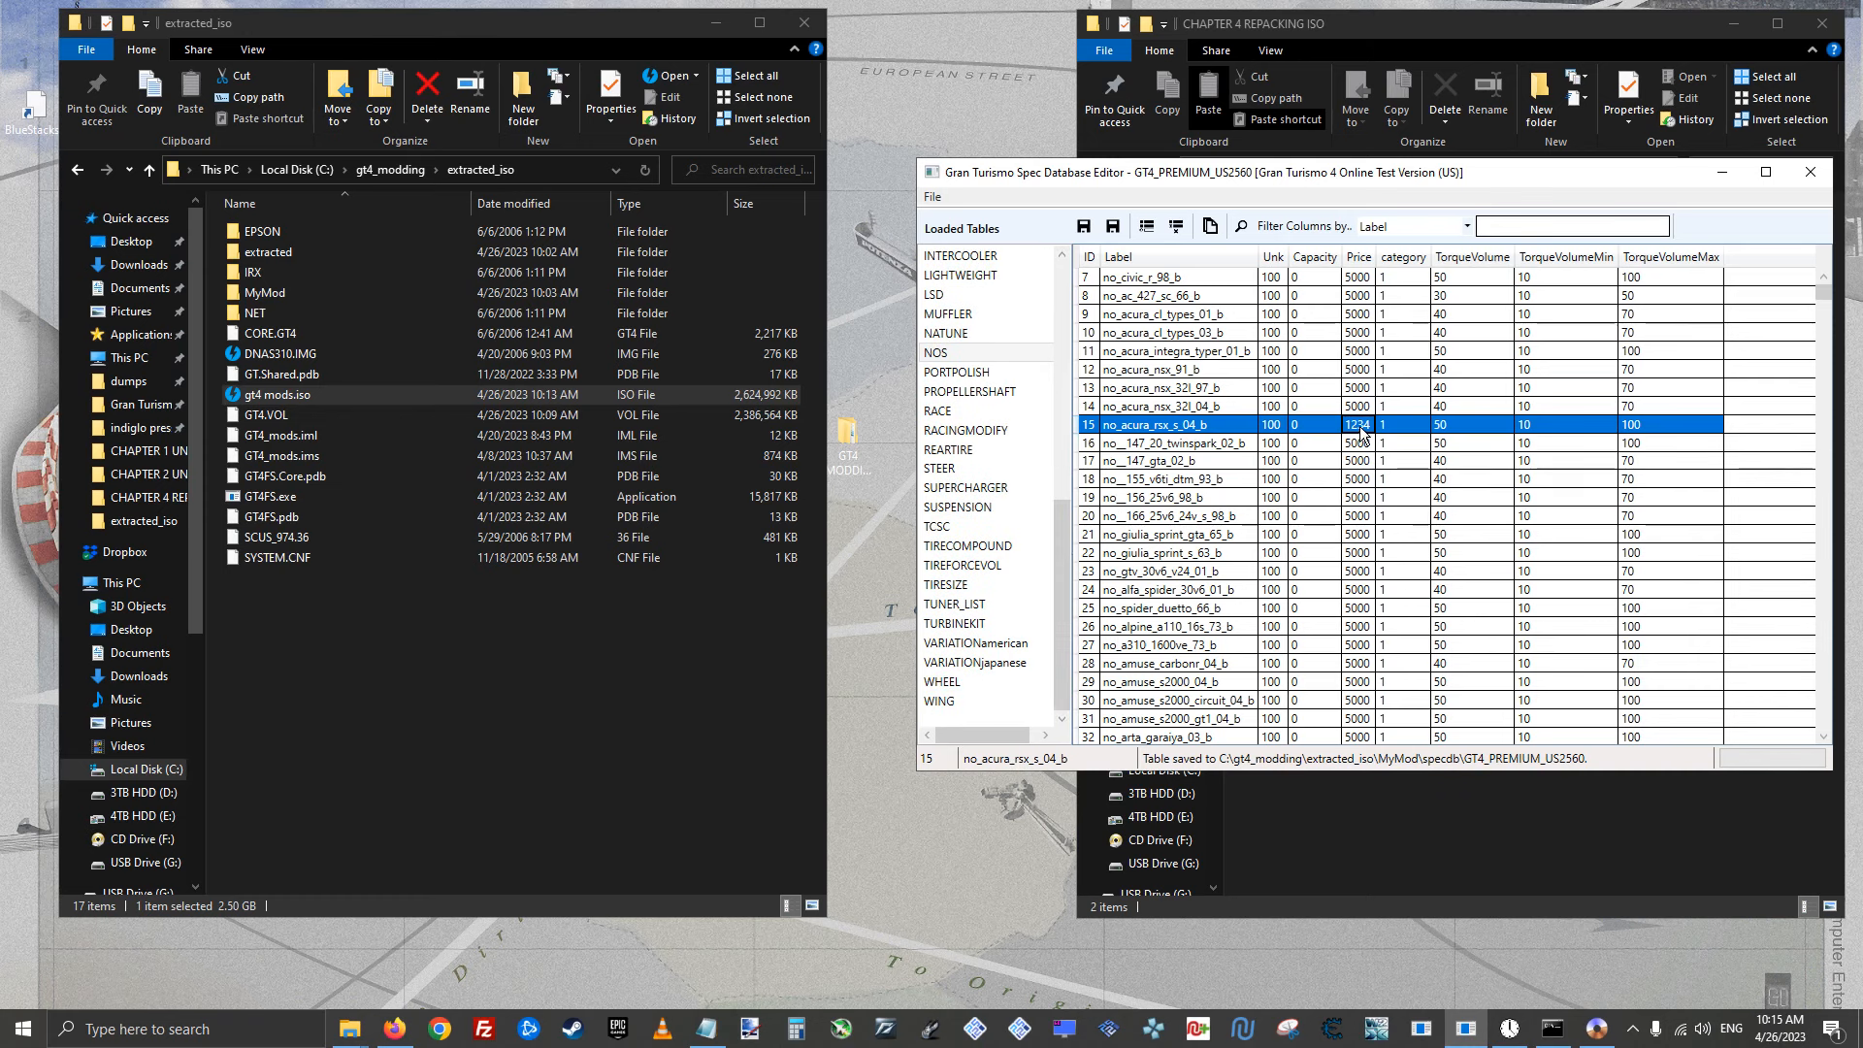
key(BackSpace)
key(BackSpace)
key(BackSpace)
key(BackSpace)
text(9999)
key(Tab)
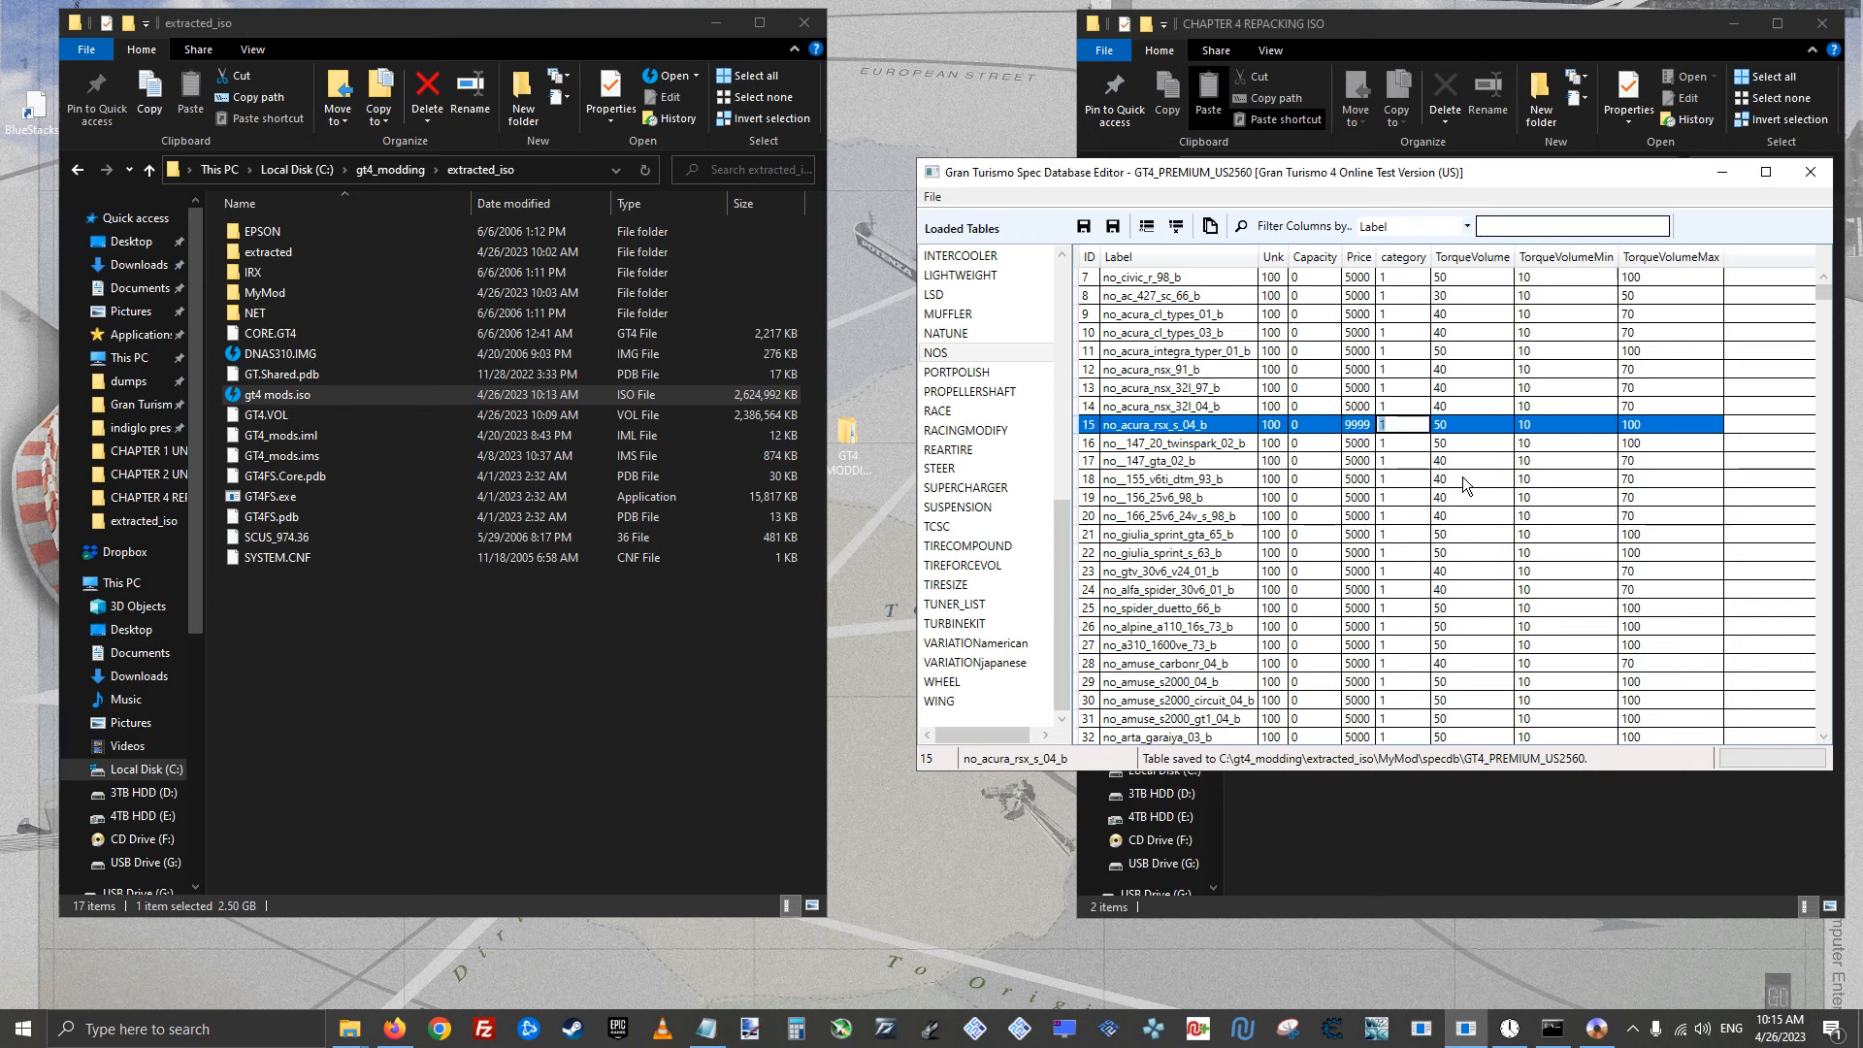
key(Down)
drag(1404, 465, 1401, 509)
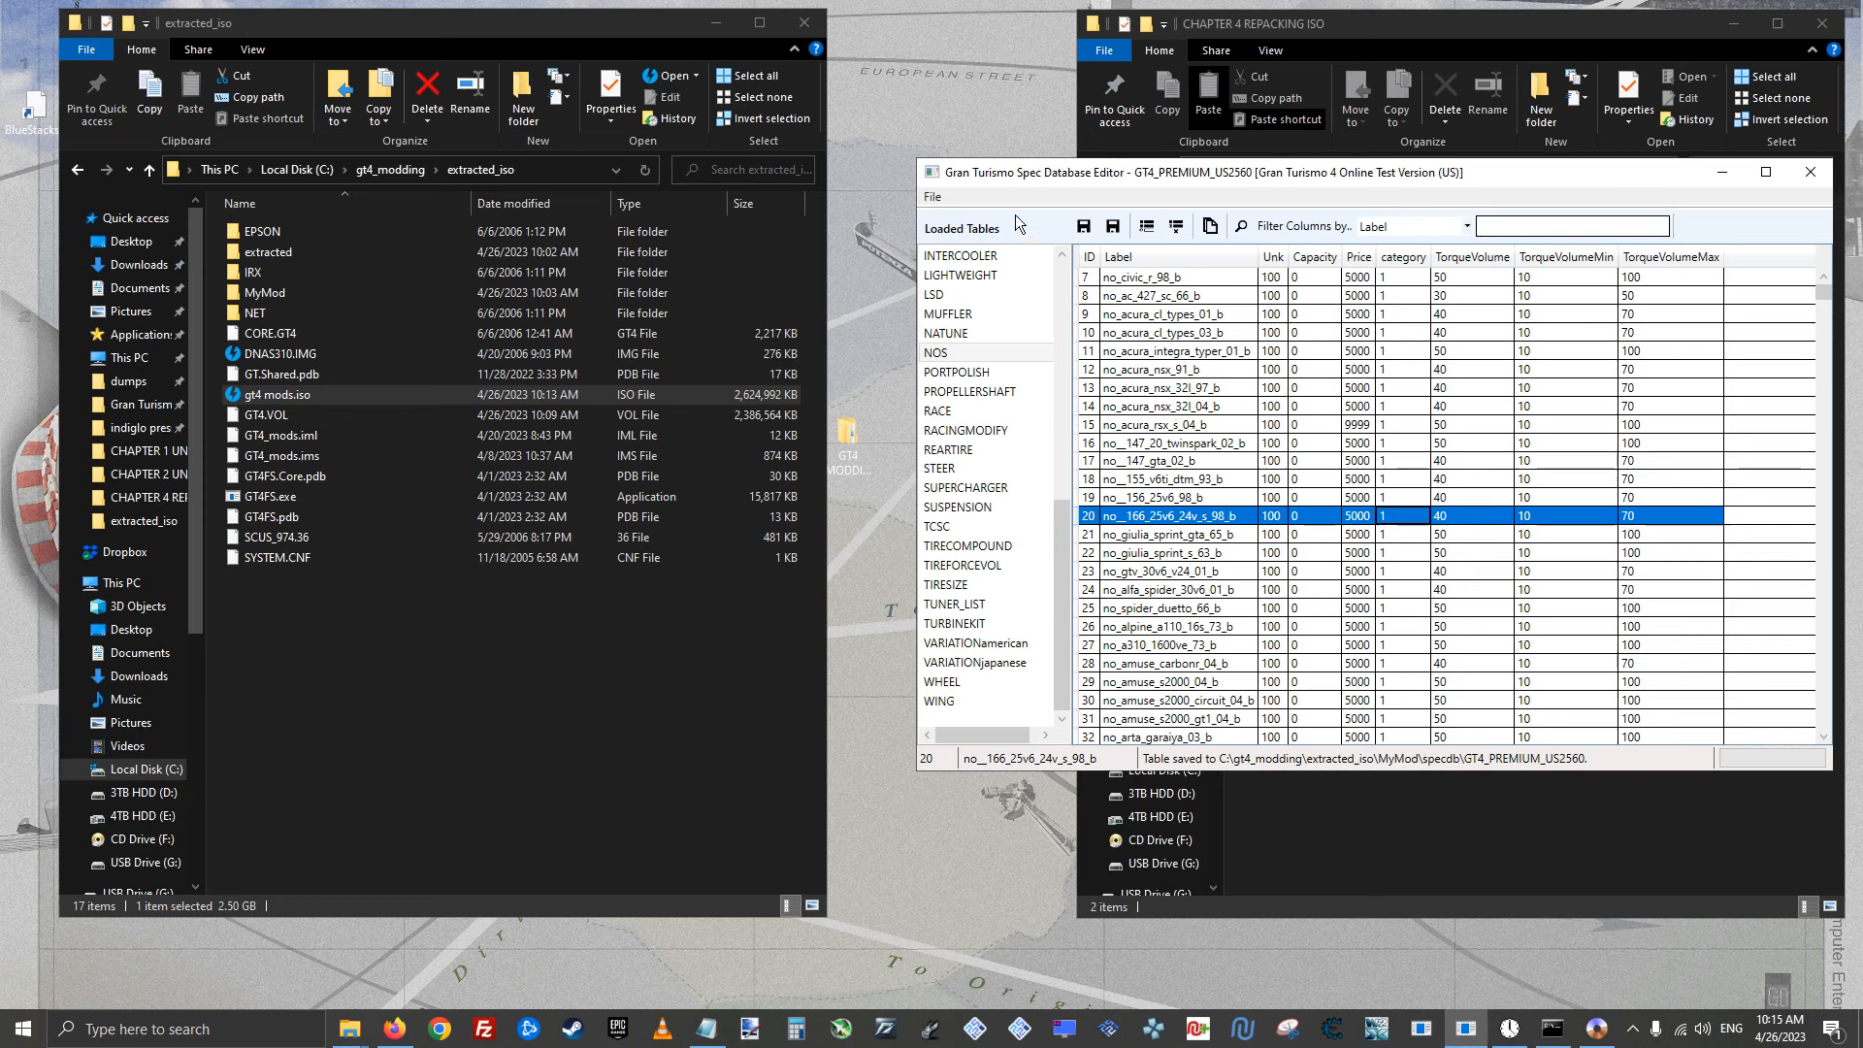
Load the REARTIRE table and return to NOS to check the edited price, and minimise the database editor
drag(1062, 544, 1062, 363)
scroll(1011, 570, down, 5)
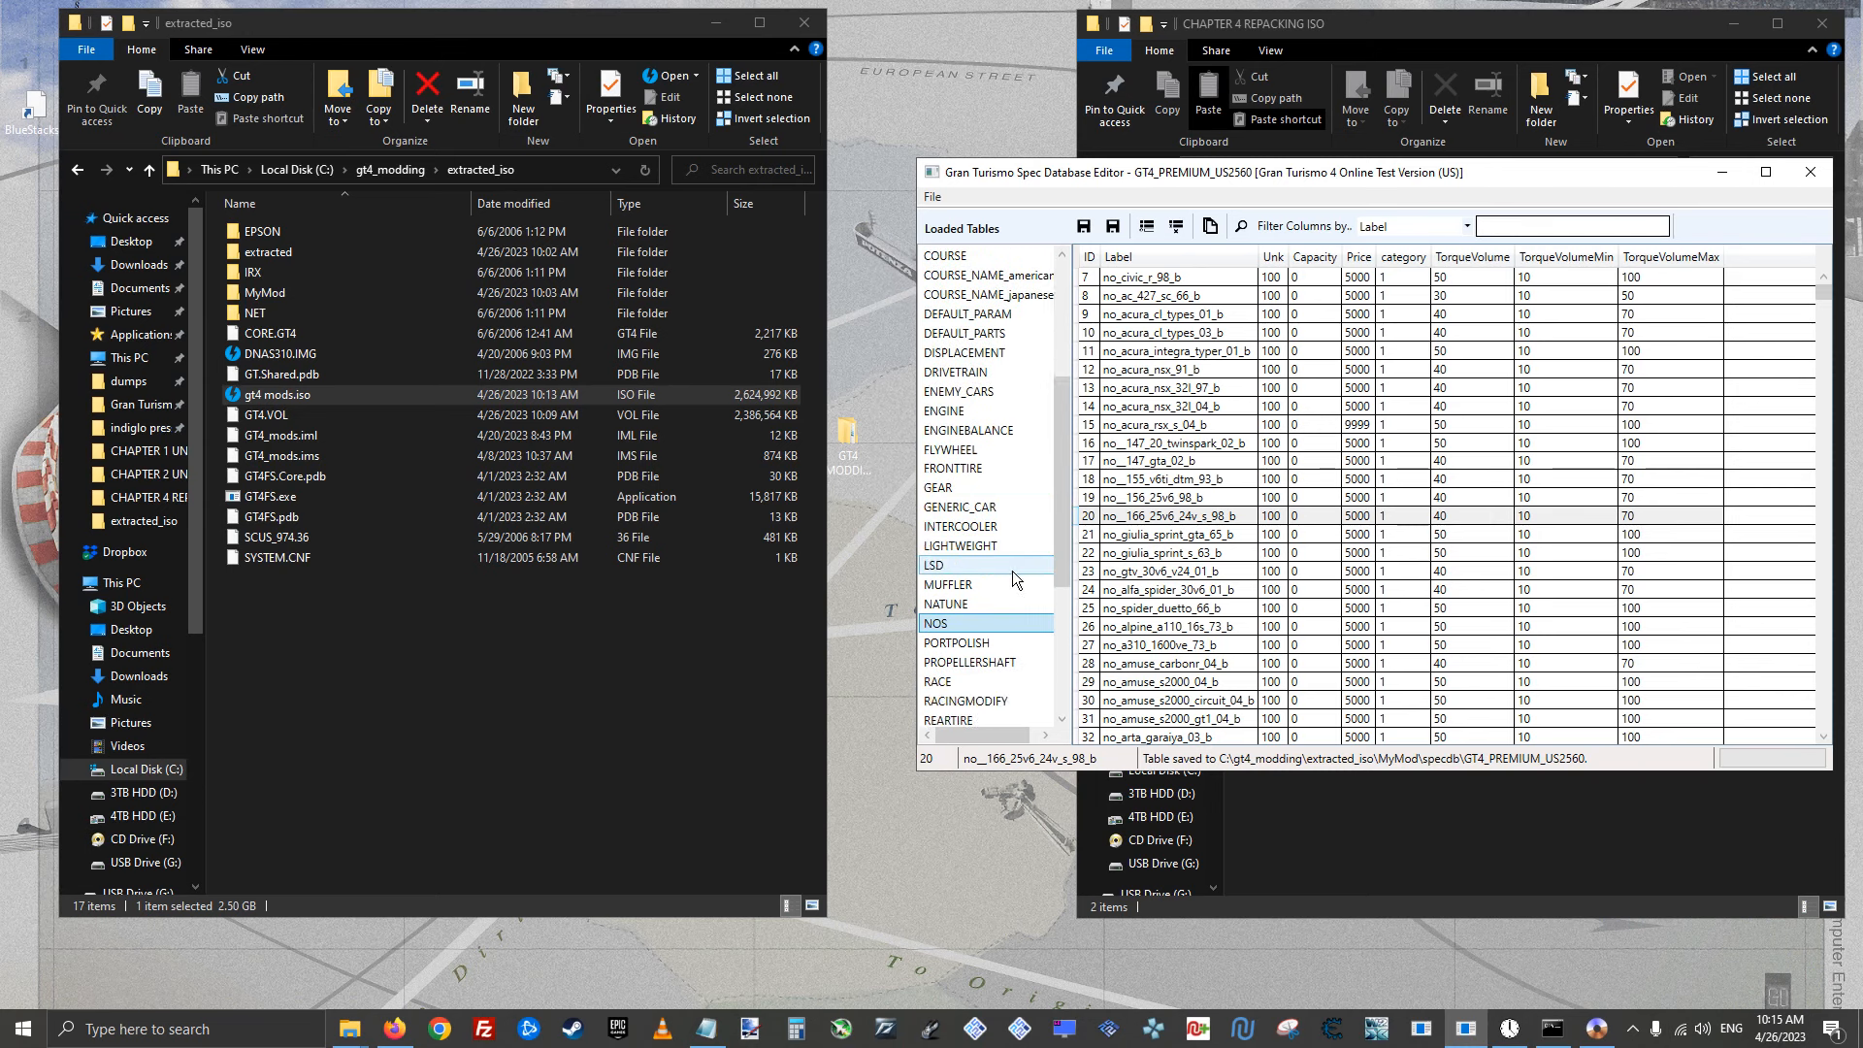
click(970, 545)
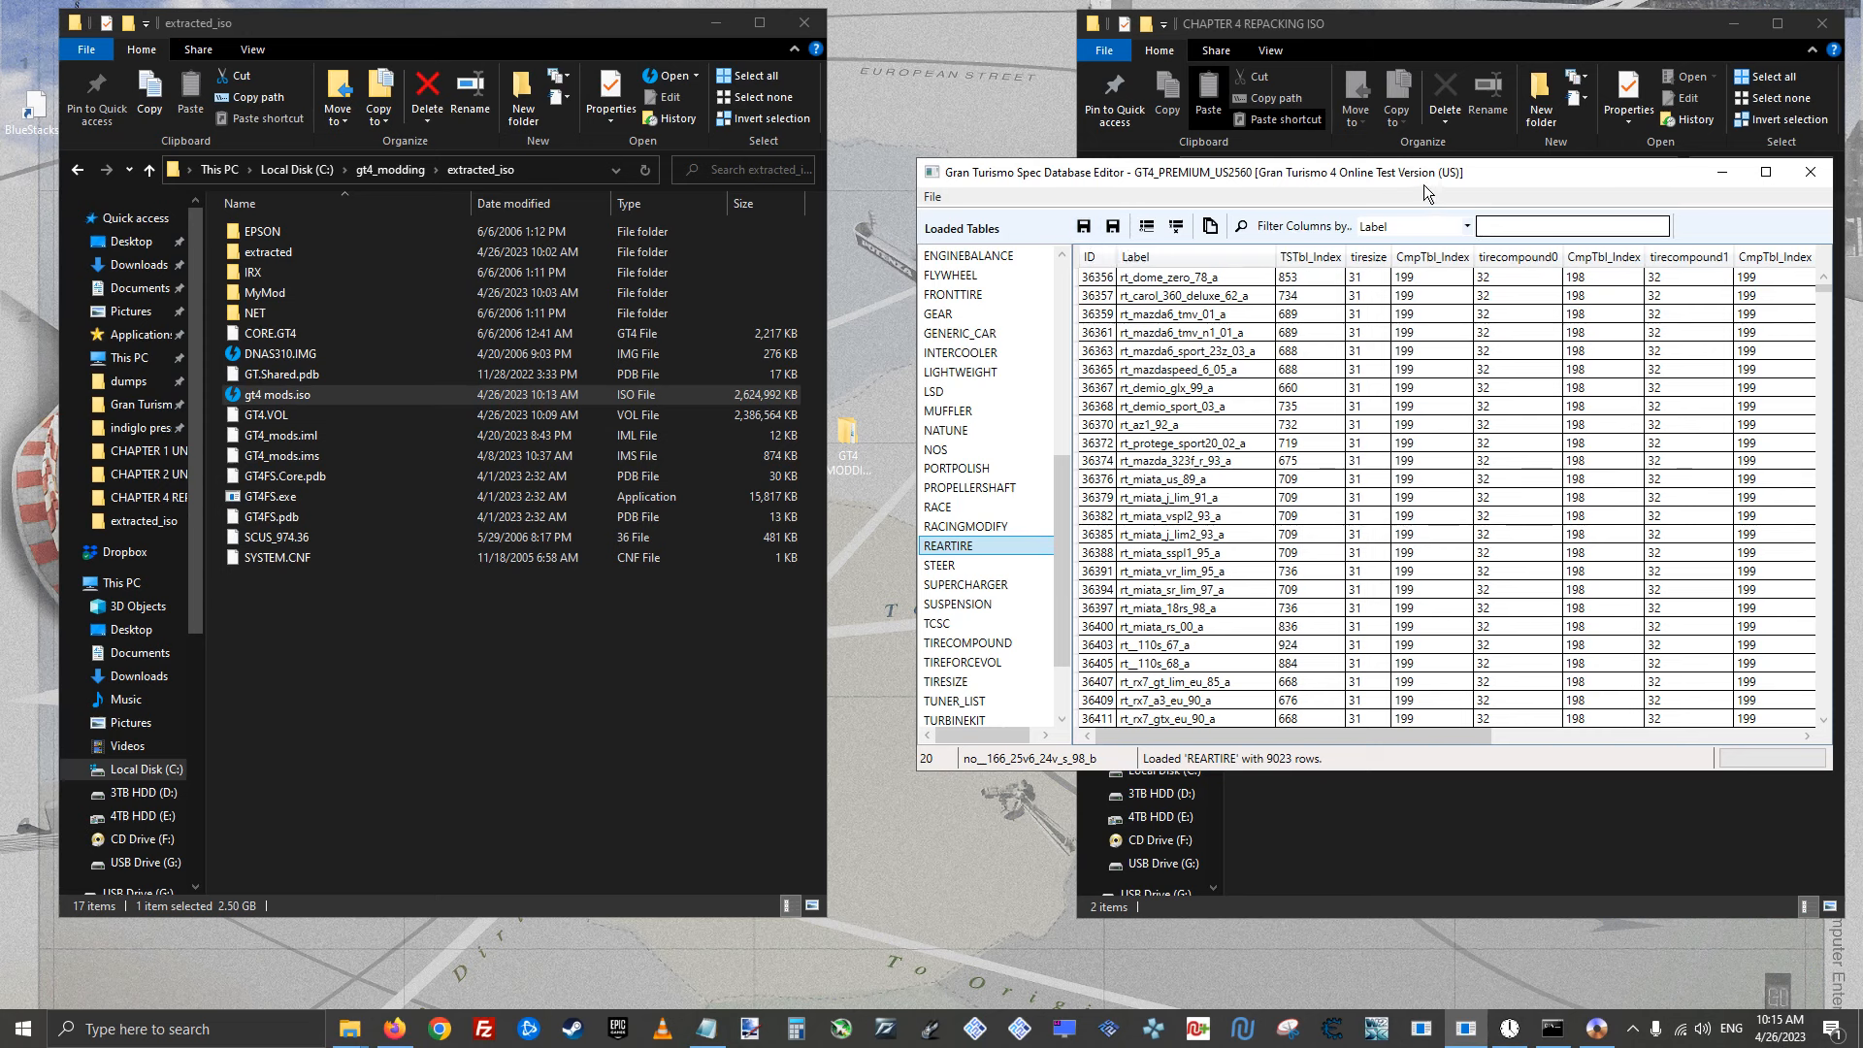
drag(1489, 178, 1418, 286)
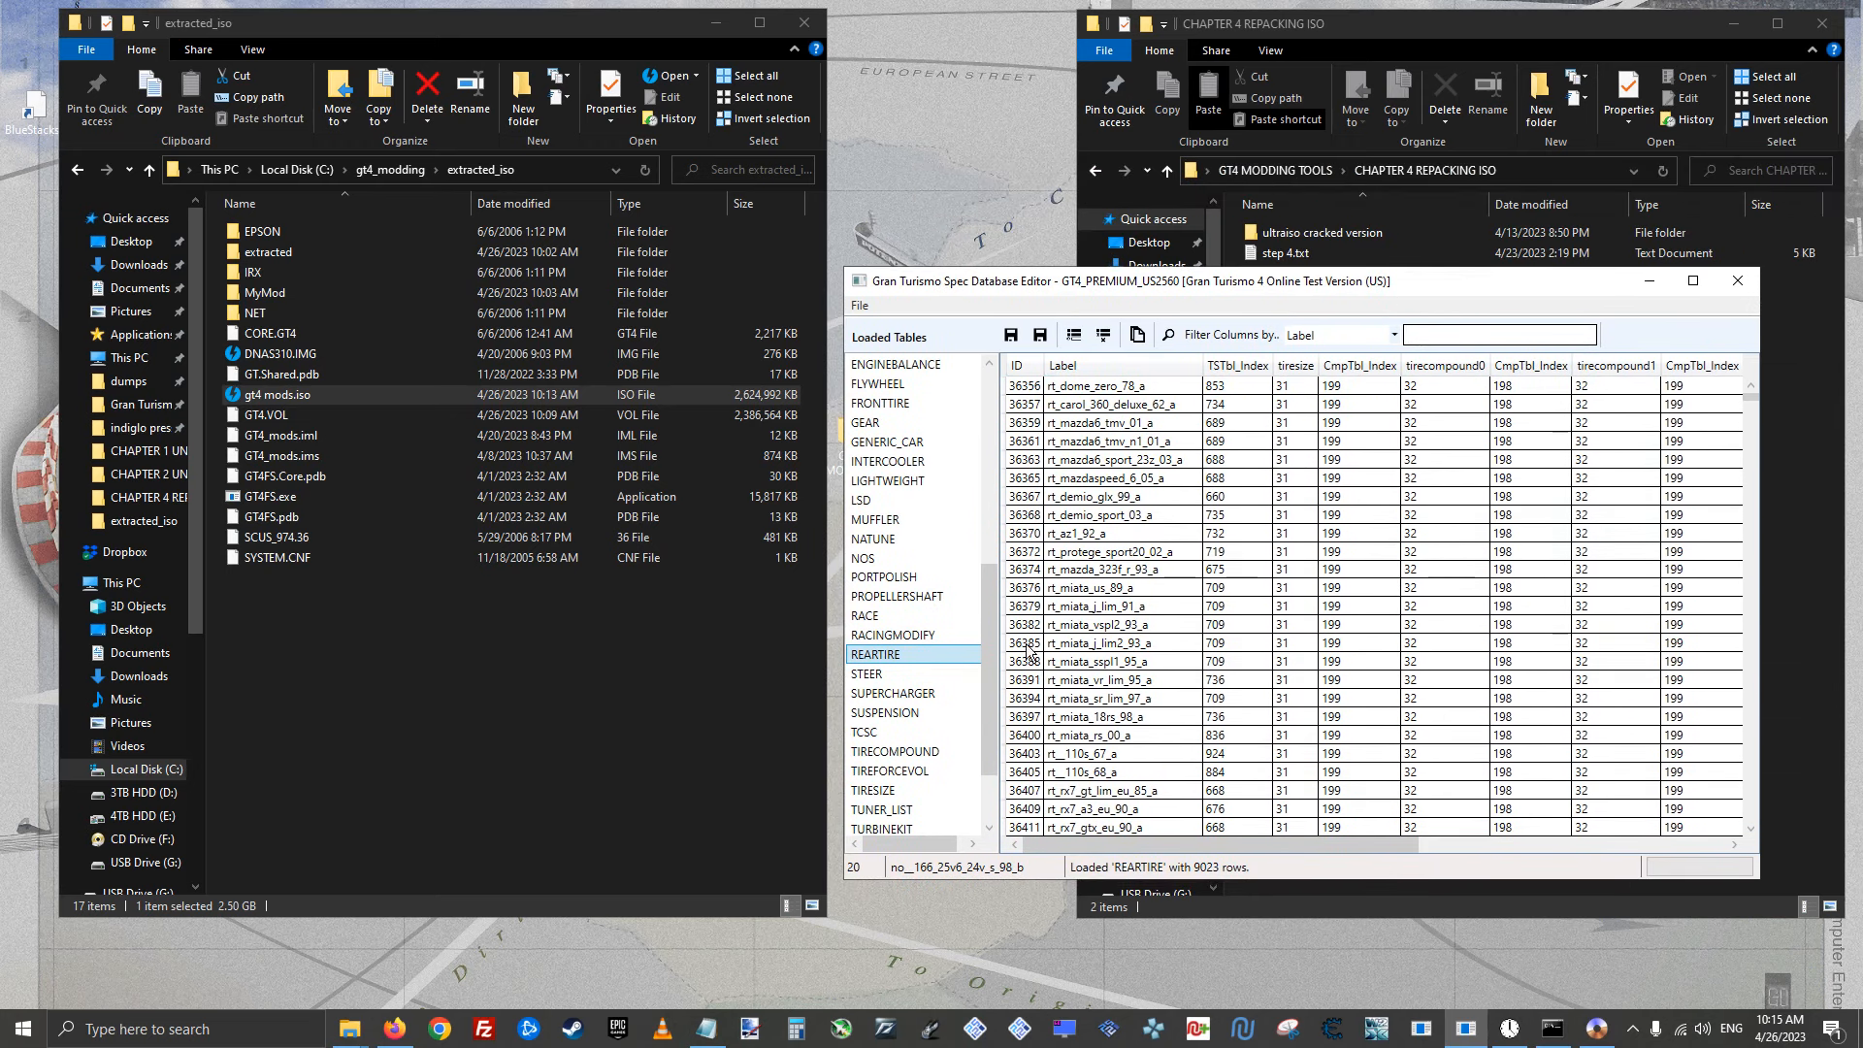
click(900, 559)
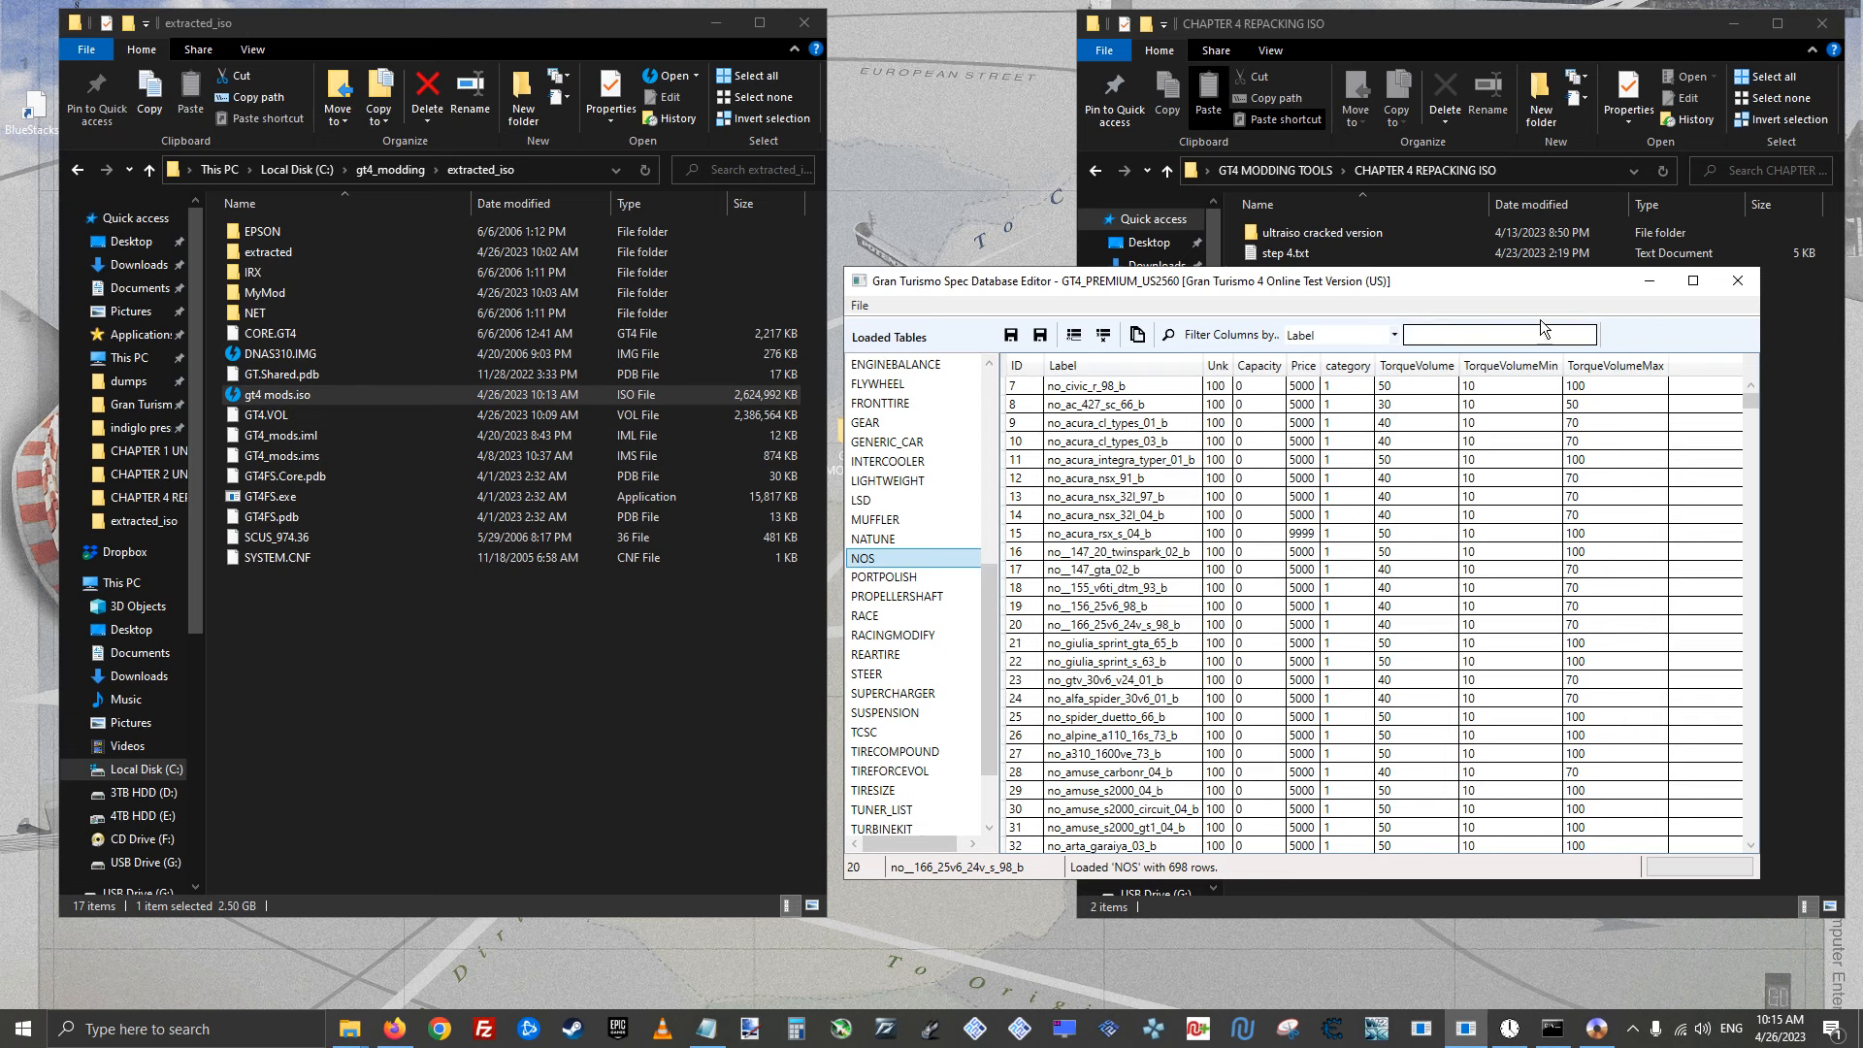
click(1650, 283)
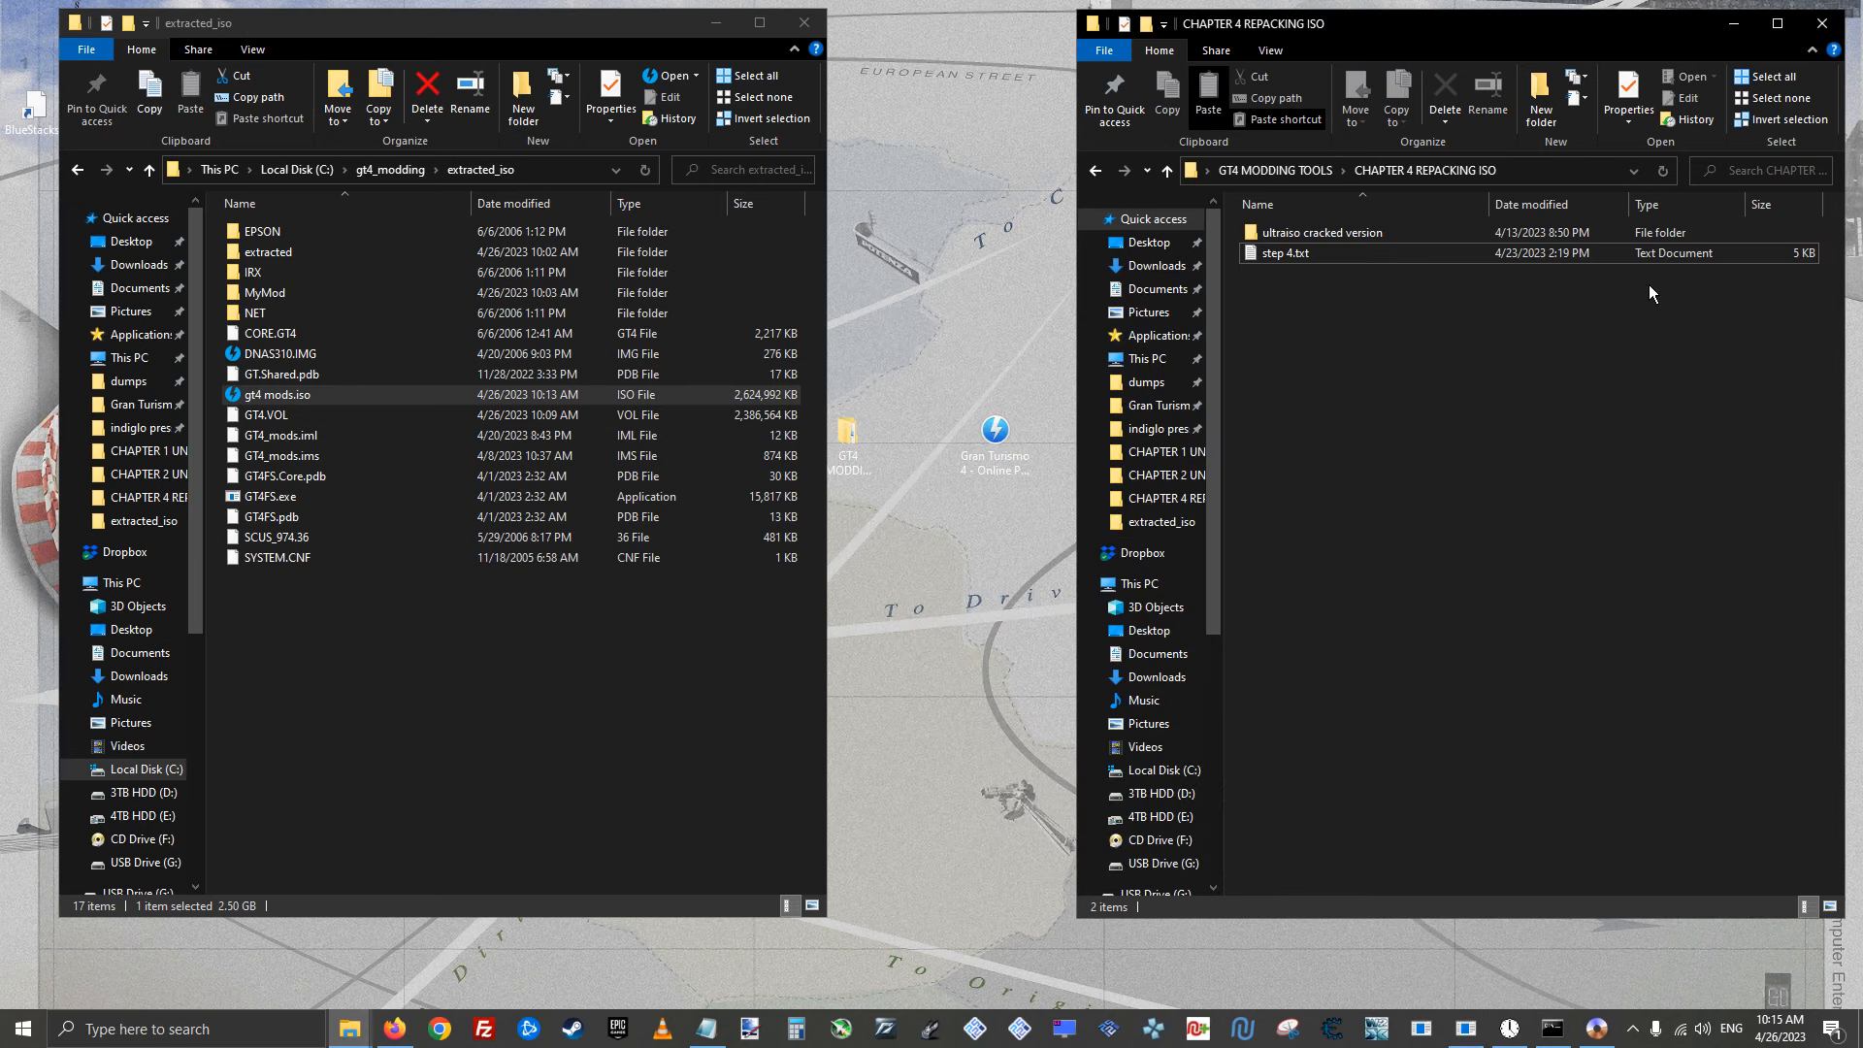
In the Command Prompt, run GT4FS pack-append -r C:\gt4_modding\extracted_iso\GT4.VOL -a C:\gt4_modding\extracted_iso\MyMod
click(1549, 1024)
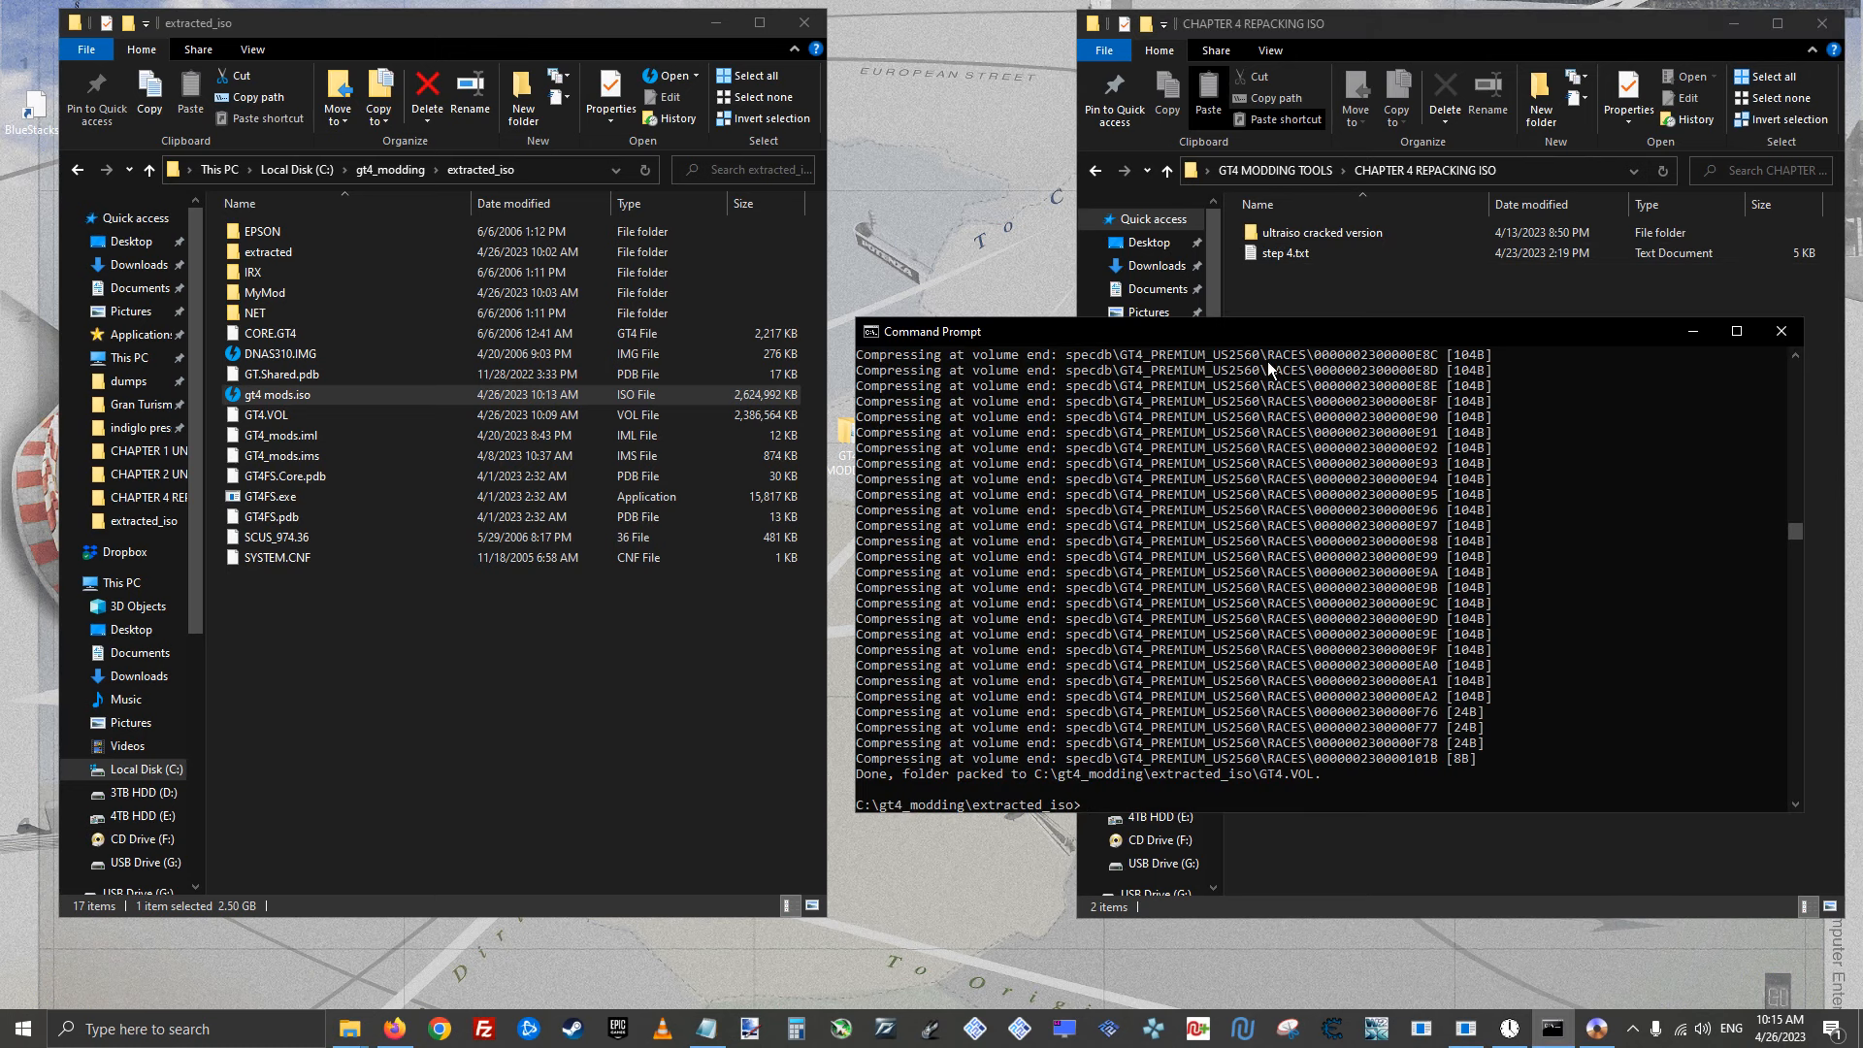
text(GT4FS pack-append -r C:\gt4_modding\extracted_iso\GT4.VOL -a C:\gt4_modding\extracted_iso\MyMod)
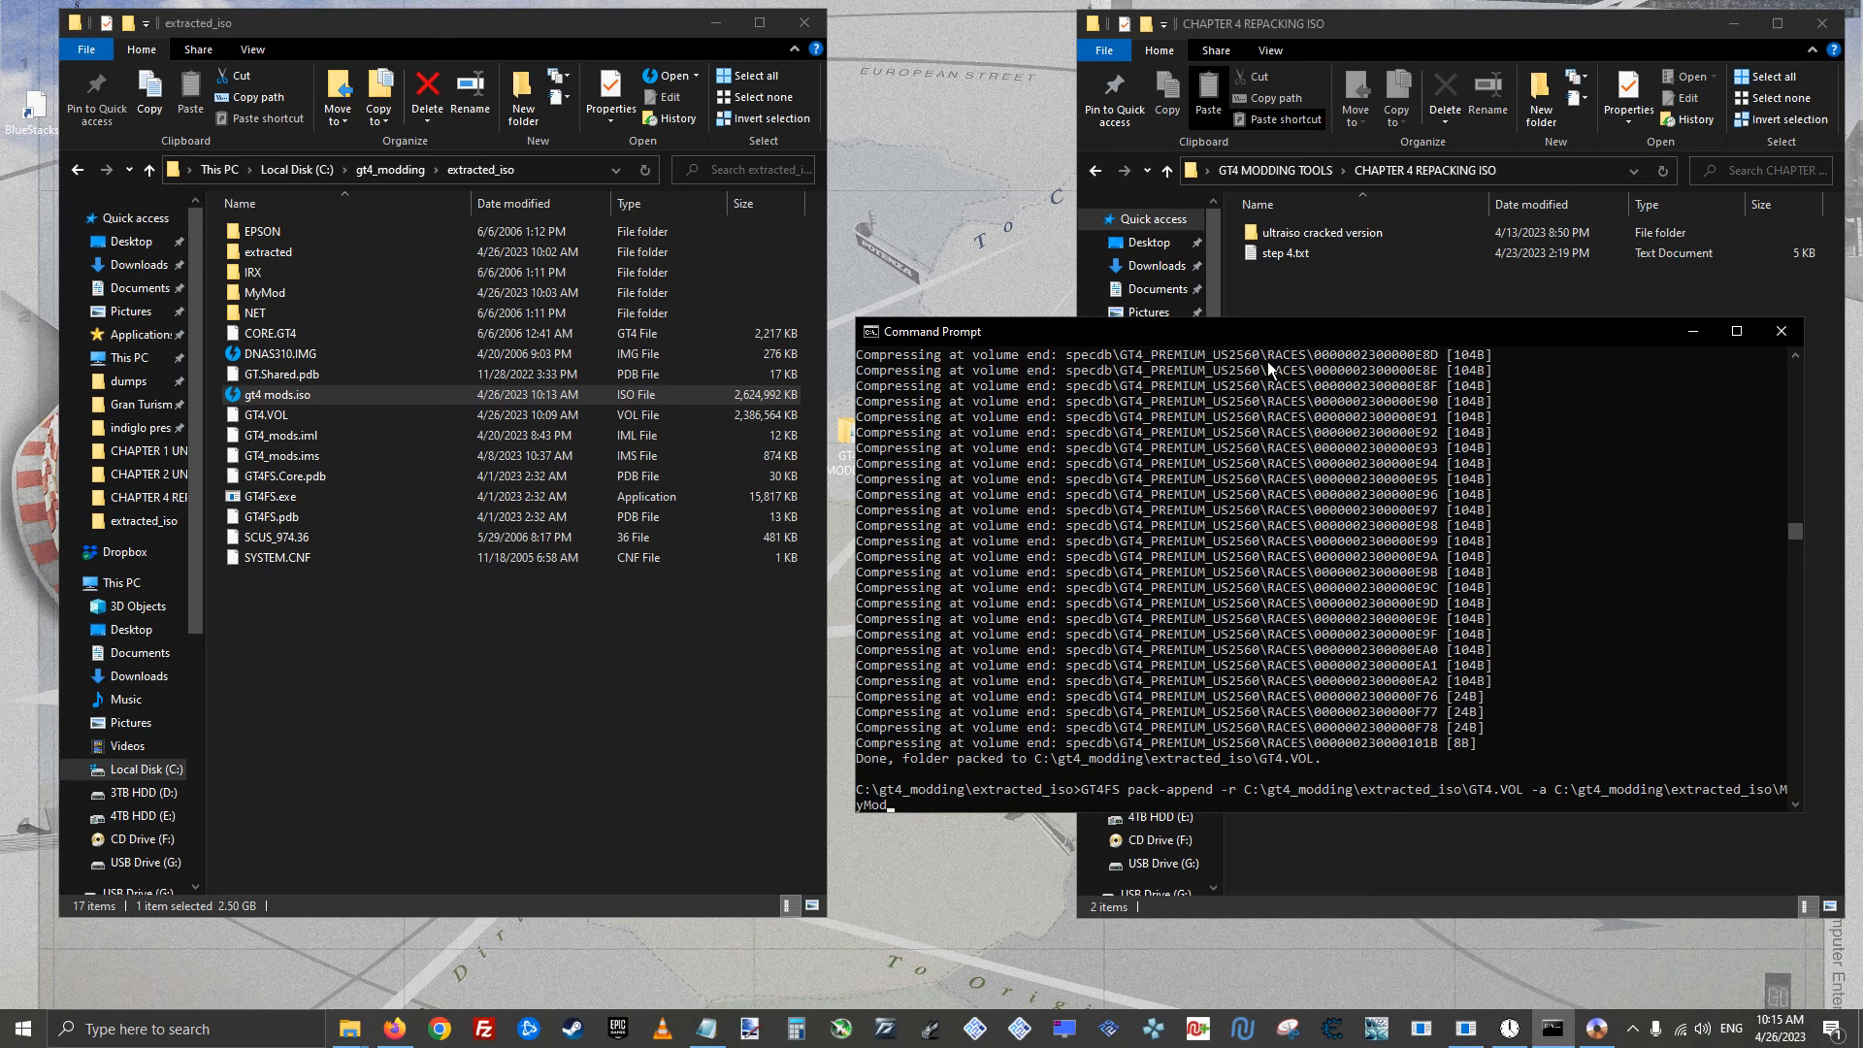
key(Return)
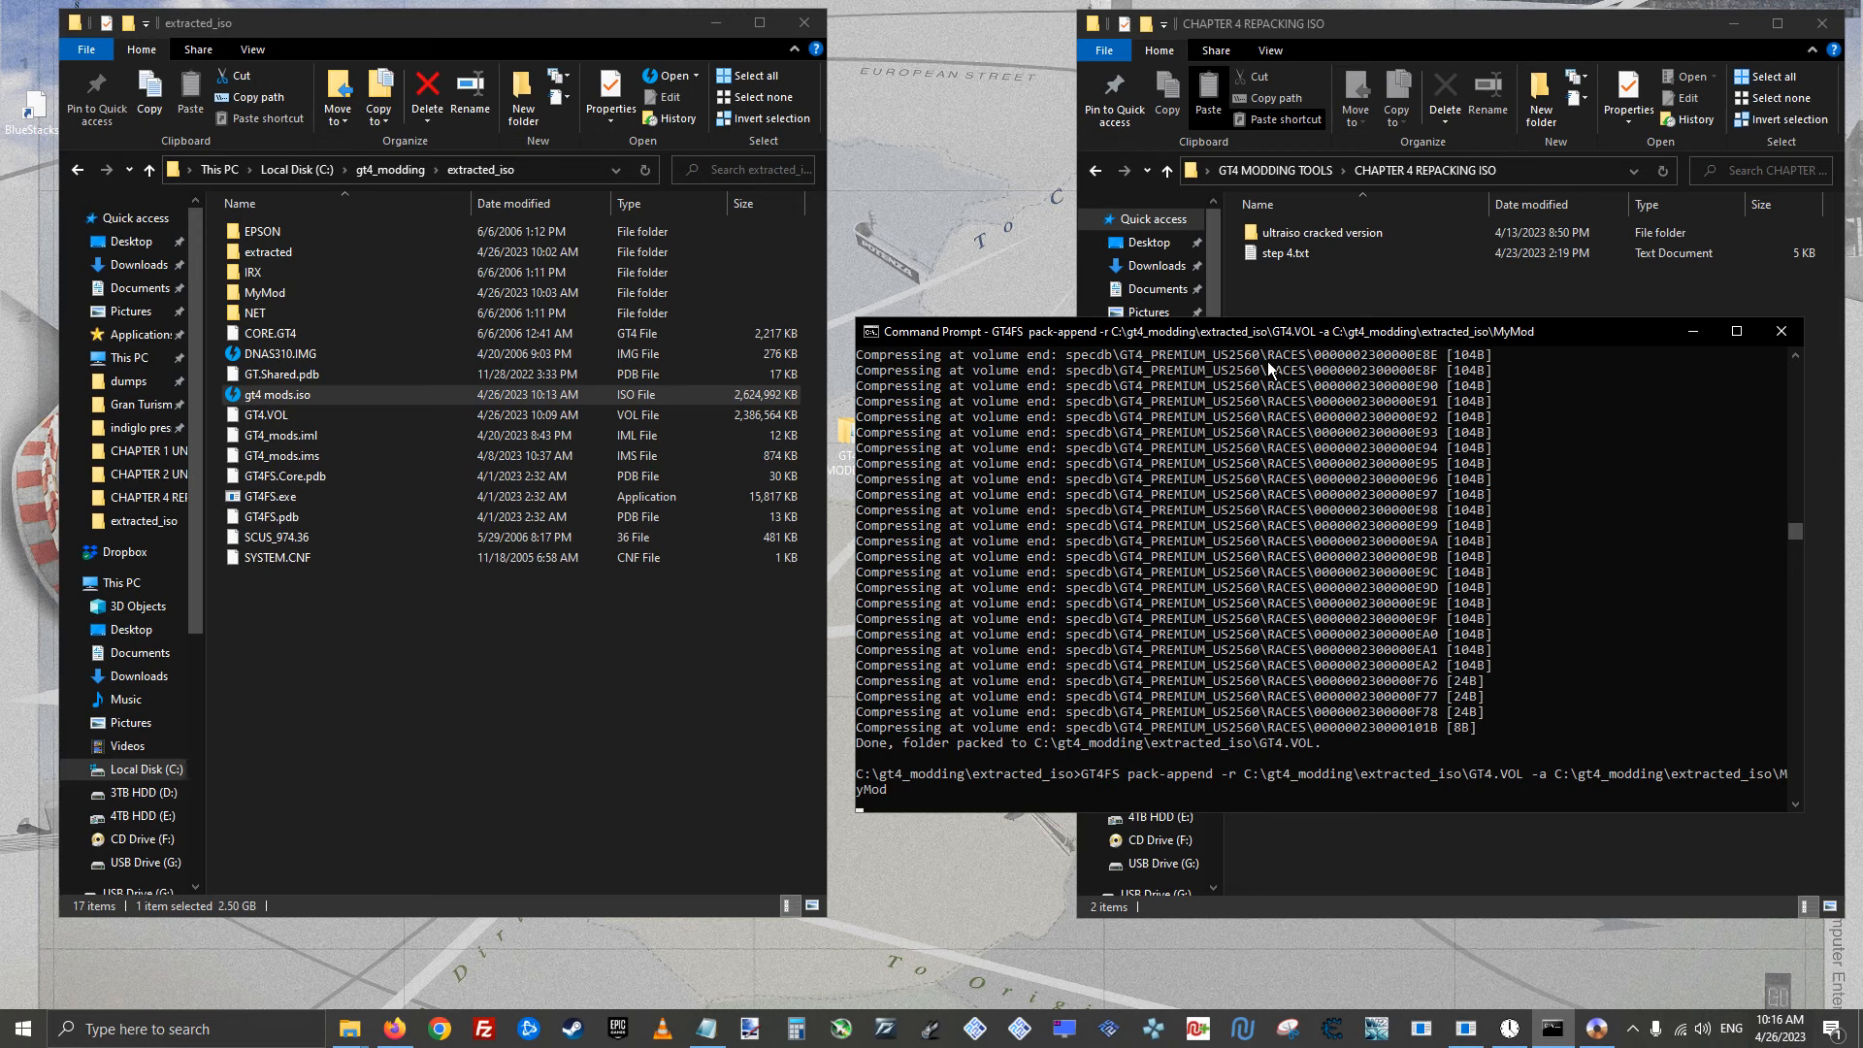